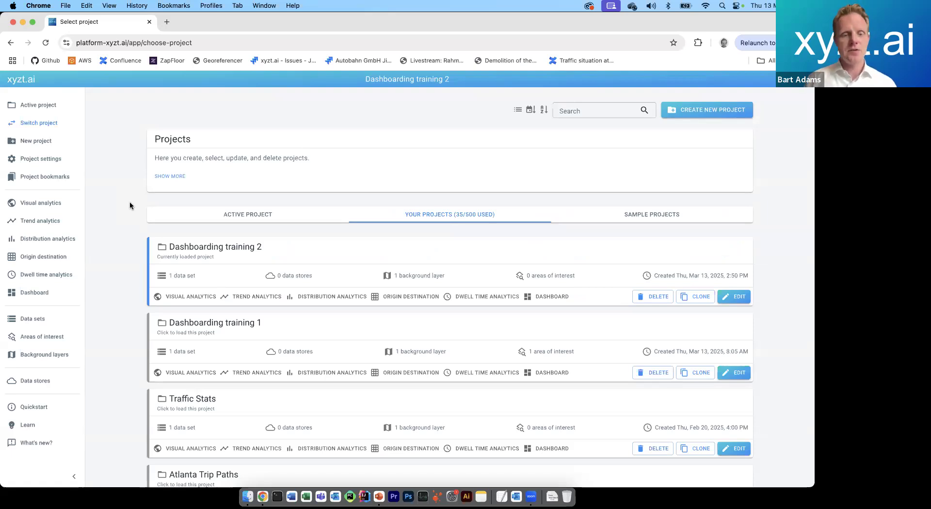
# Display the browser window in full-screen mode.
pyautogui.press('super+f')
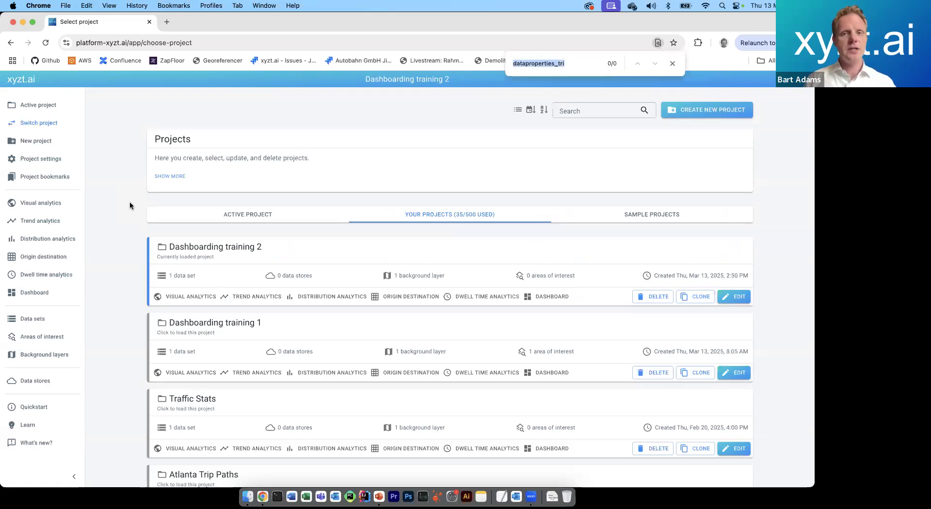
pyautogui.click(672, 63)
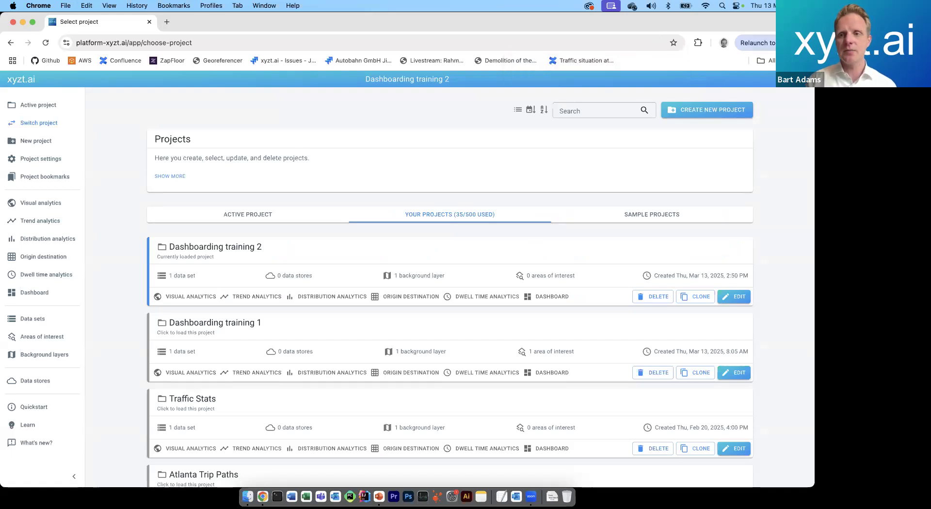
pyautogui.click(756, 43)
pyautogui.click(802, 255)
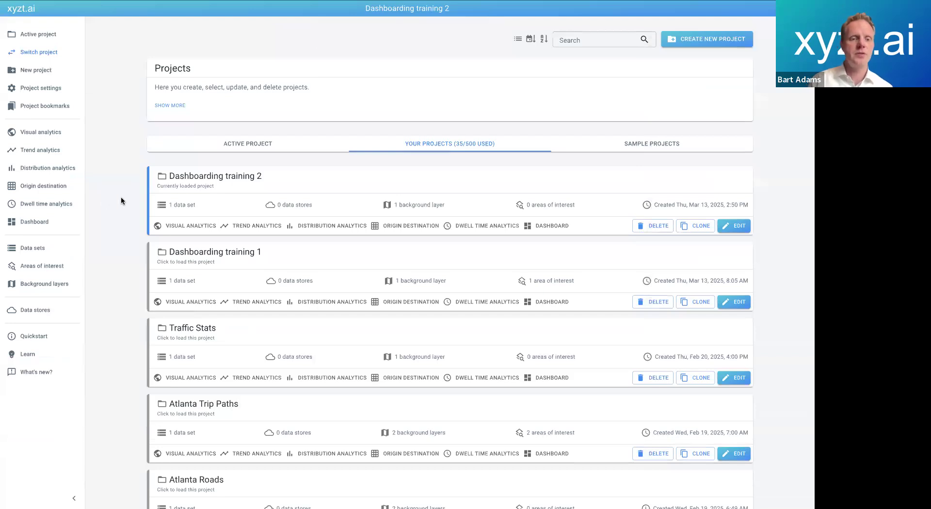
# Open visual analytics for the Dashboarding training 2 project and toggle the Satellite & Labels background layer off and on.
pyautogui.click(184, 226)
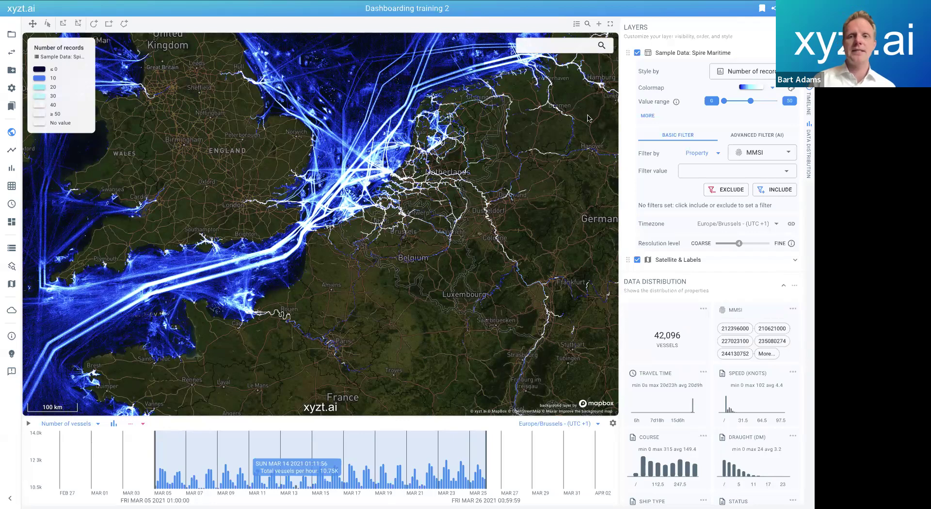
pyautogui.click(658, 57)
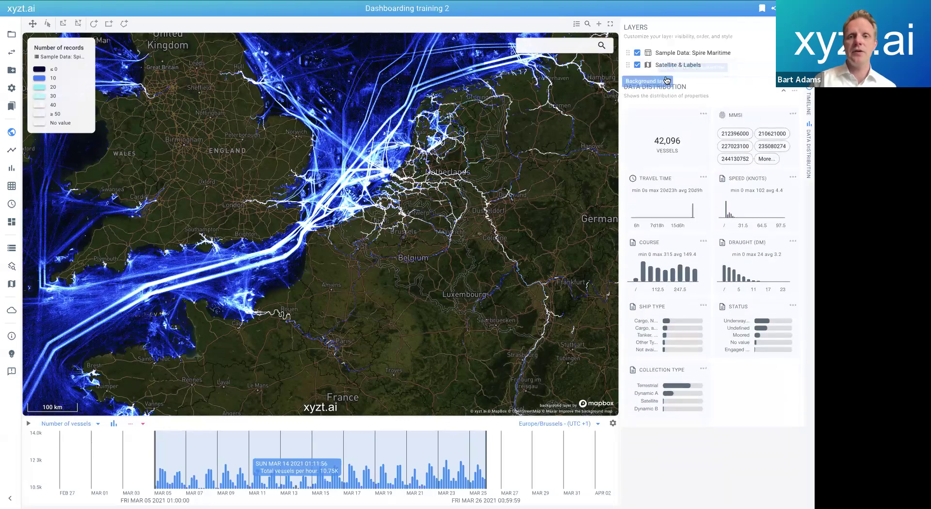
pyautogui.click(638, 65)
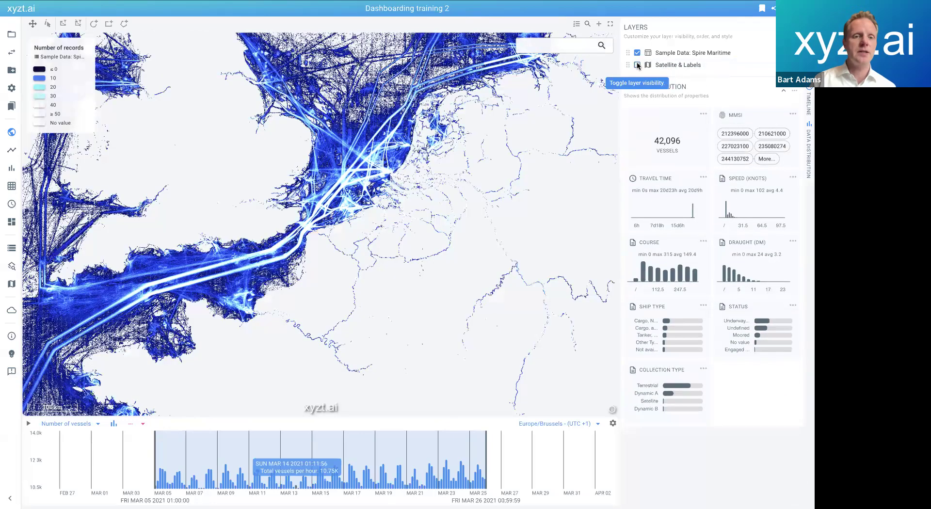
pyautogui.click(638, 65)
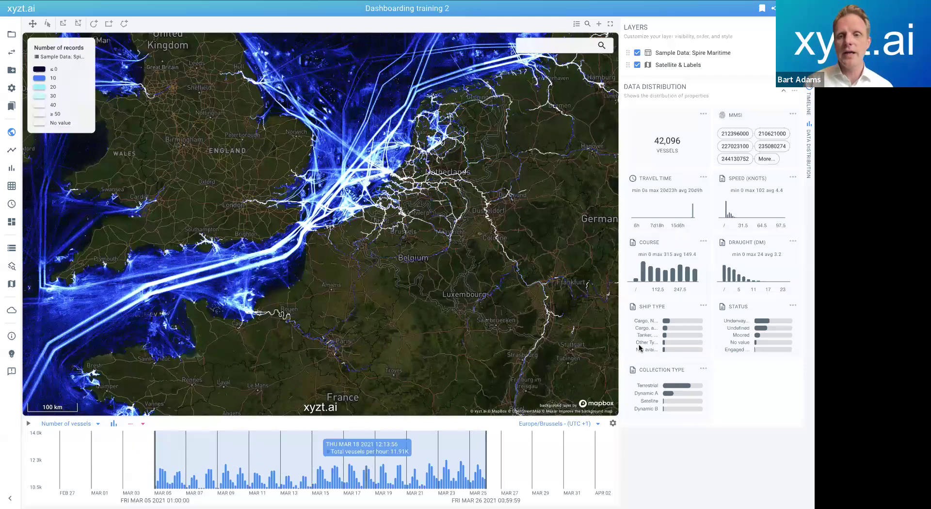
pyautogui.moveTo(743, 330)
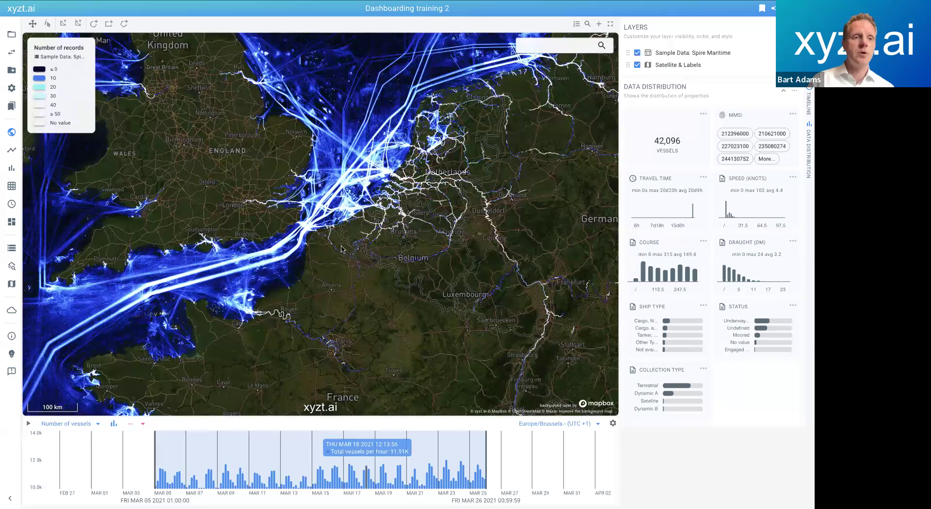
# View the active project's dashboard page and return to visual analytics.
pyautogui.click(11, 34)
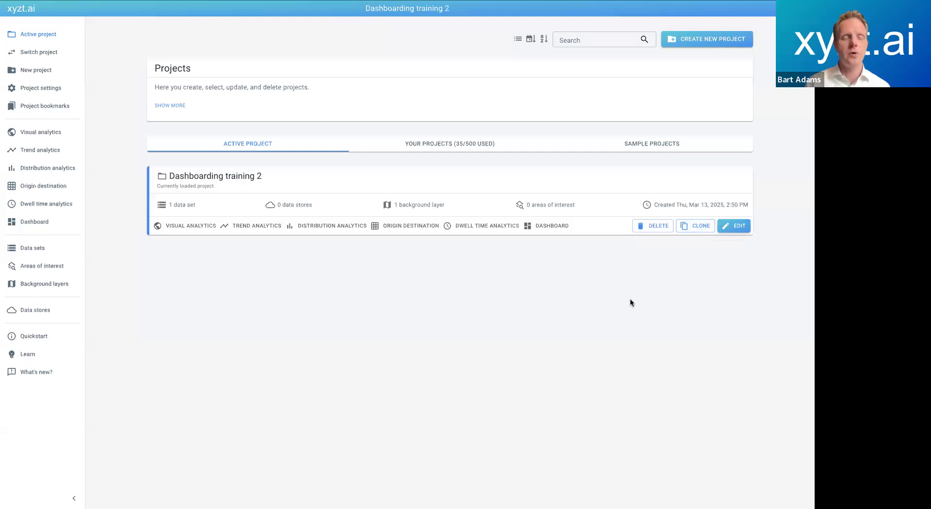
pyautogui.click(555, 226)
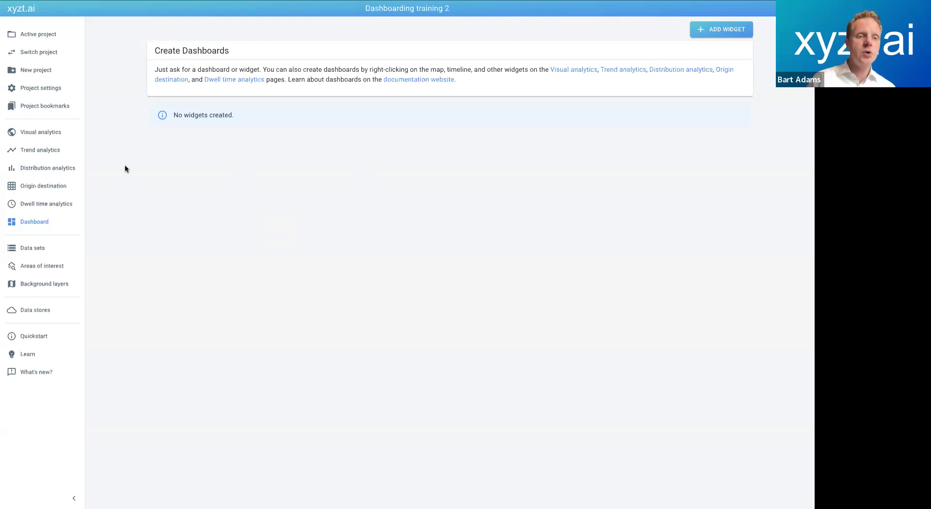
pyautogui.click(48, 131)
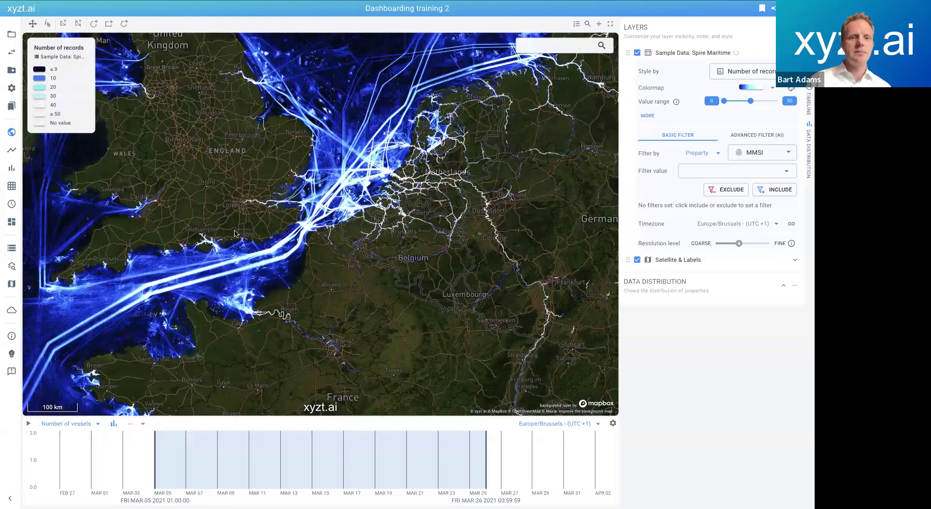
pyautogui.rightClick(352, 268)
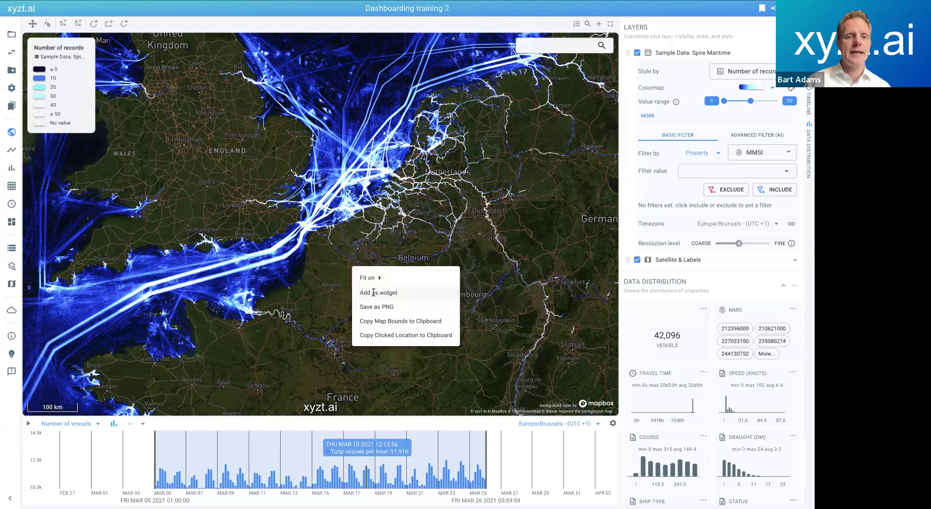
pyautogui.click(373, 292)
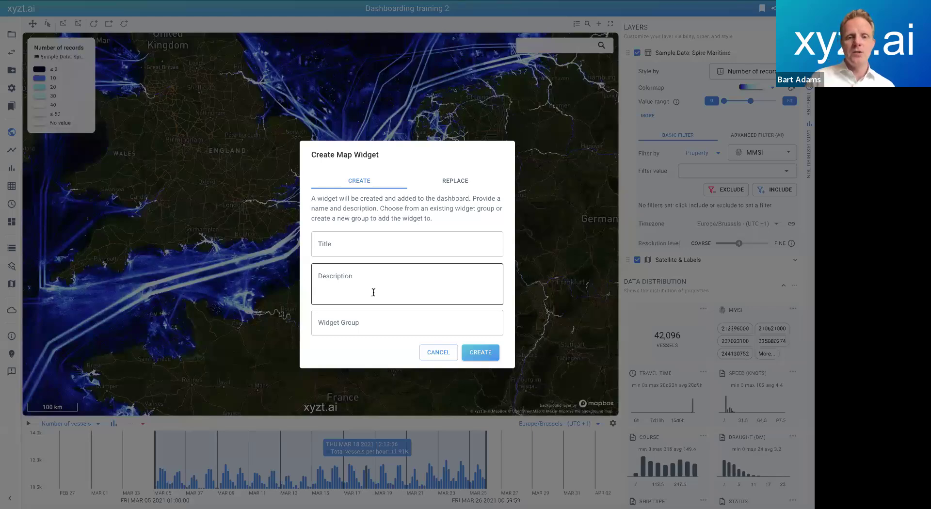
pyautogui.click(435, 353)
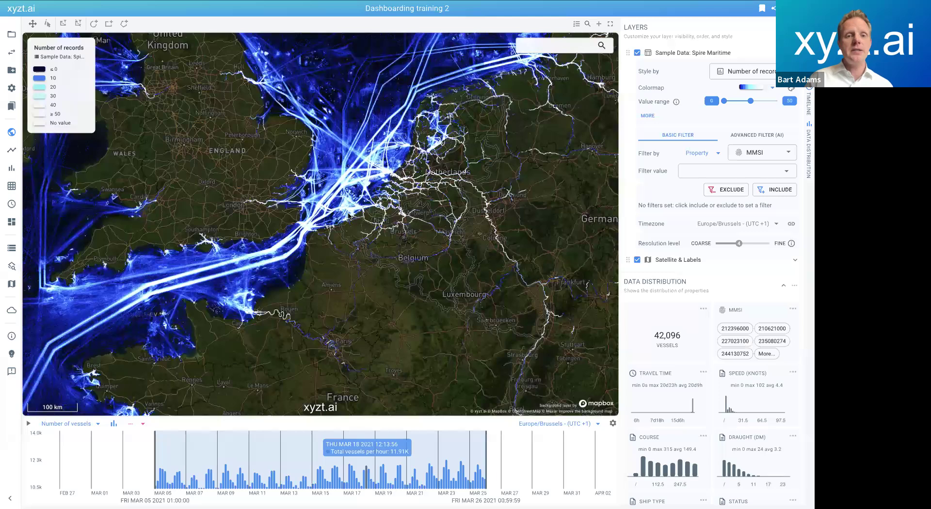
# Style the Sample Data: Spire Maritime layer by Ship Type.
pyautogui.scroll(3, 346, 212)
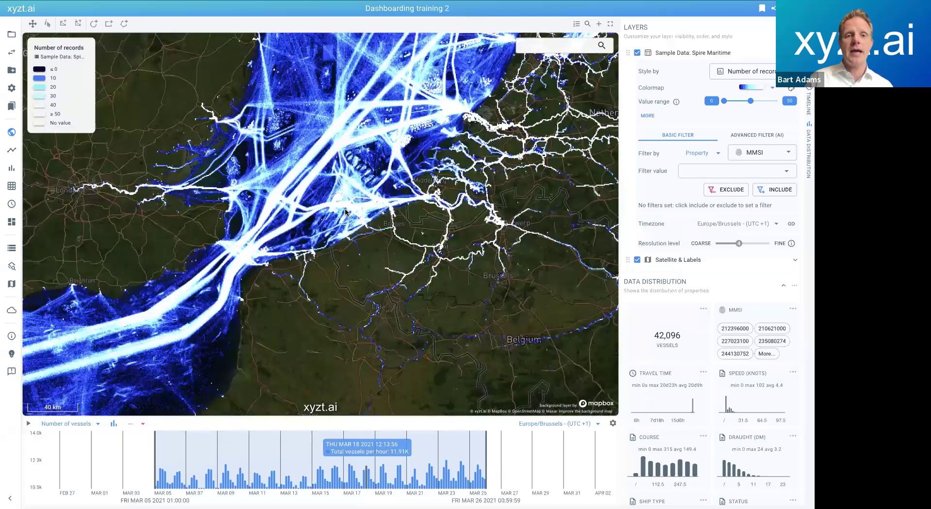
pyautogui.scroll(2, 346, 212)
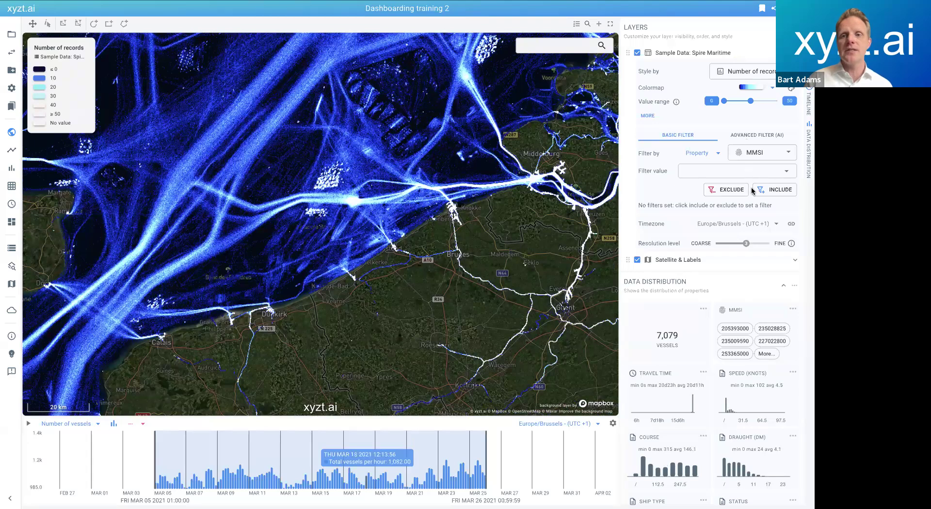
pyautogui.click(759, 77)
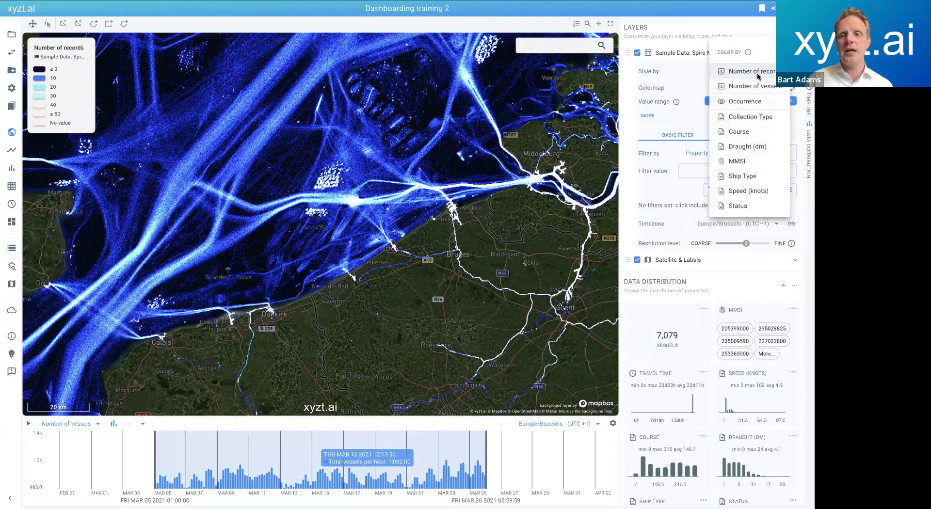
pyautogui.click(735, 176)
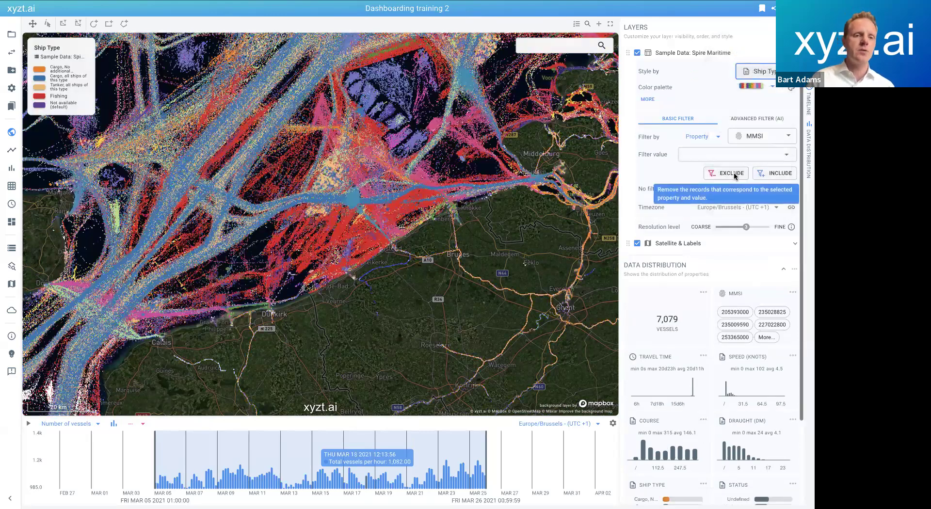
# Style the Sample Data: Spire Maritime layer by Number of vessels, with the map framing the southern North Sea.
pyautogui.click(755, 77)
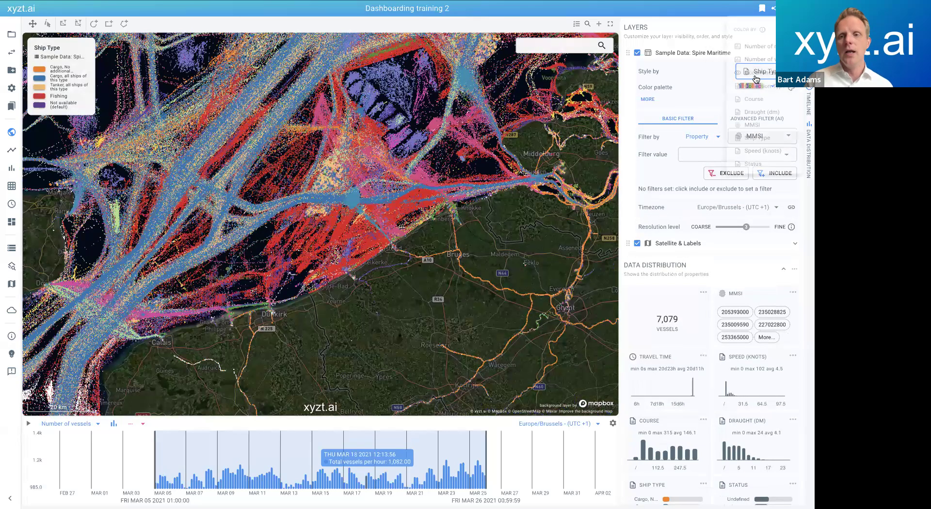
pyautogui.click(751, 58)
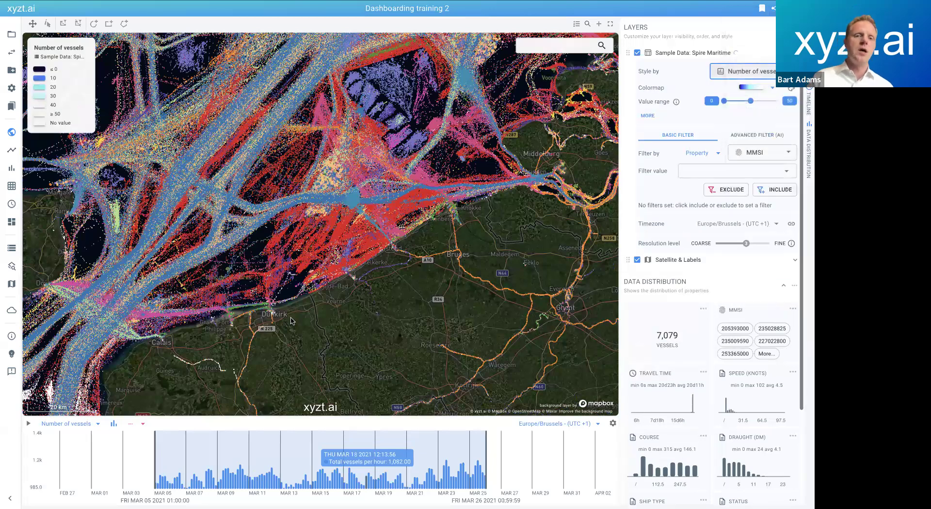
pyautogui.scroll(-1, 284, 287)
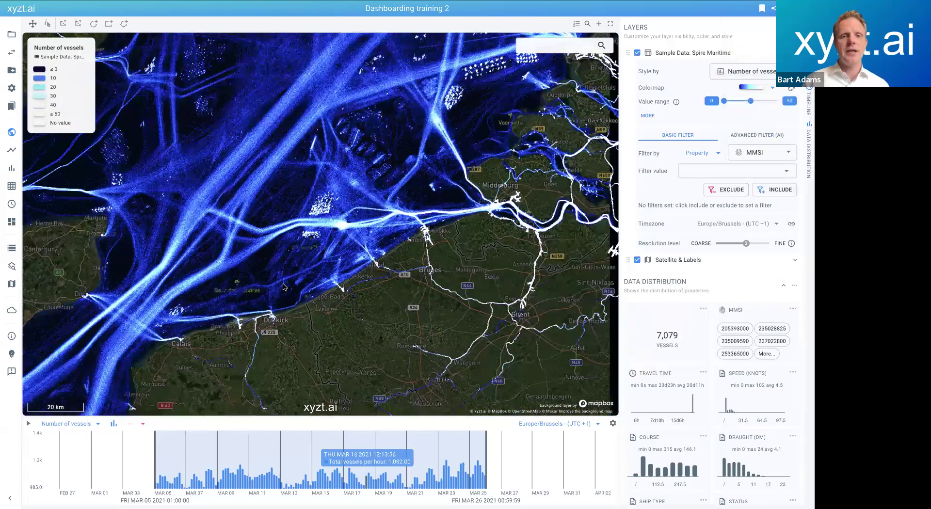
pyautogui.scroll(-1, 284, 287)
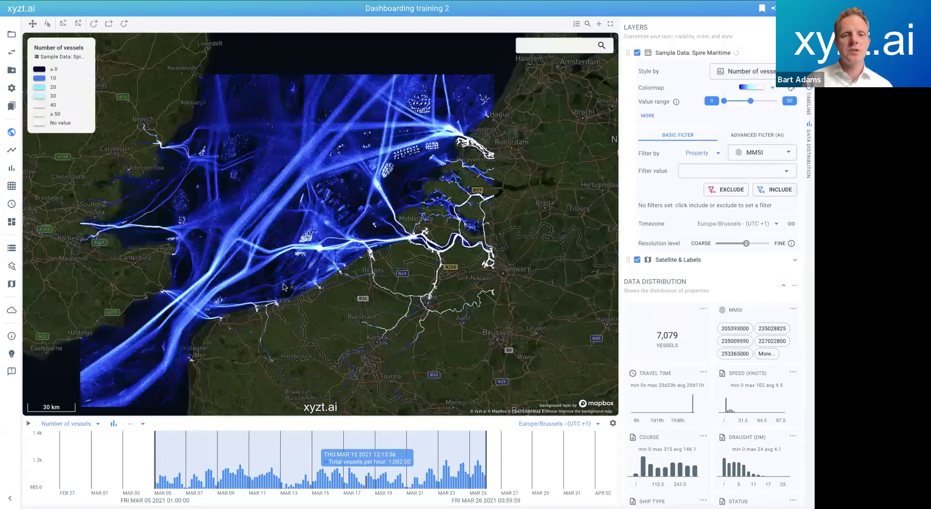
# Add the map as a dashboard widget titled "Density traffic in the north sea" in the widget group "Demo group".
pyautogui.rightClick(332, 312)
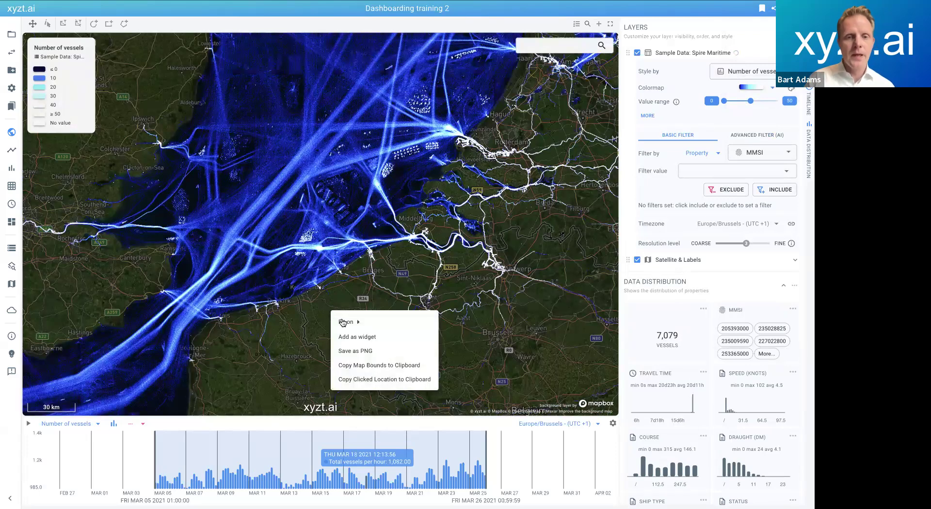
pyautogui.click(354, 338)
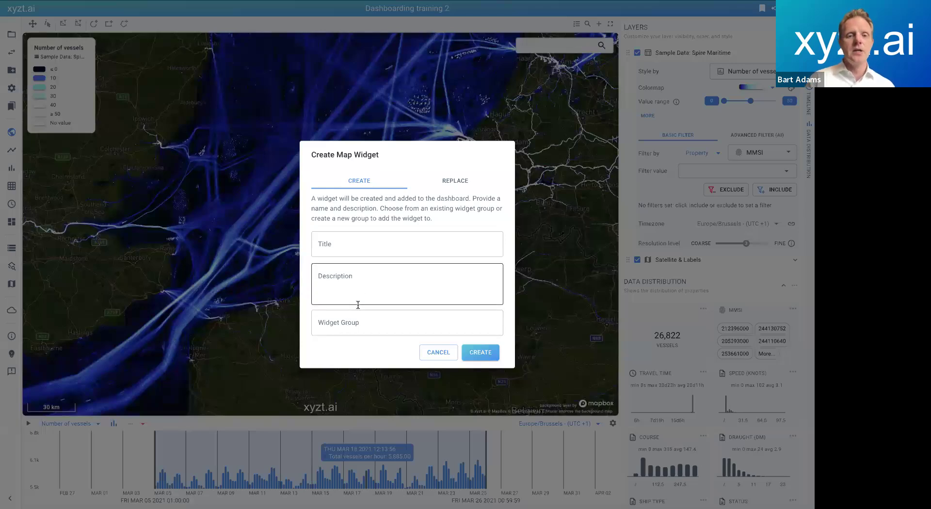
pyautogui.click(362, 253)
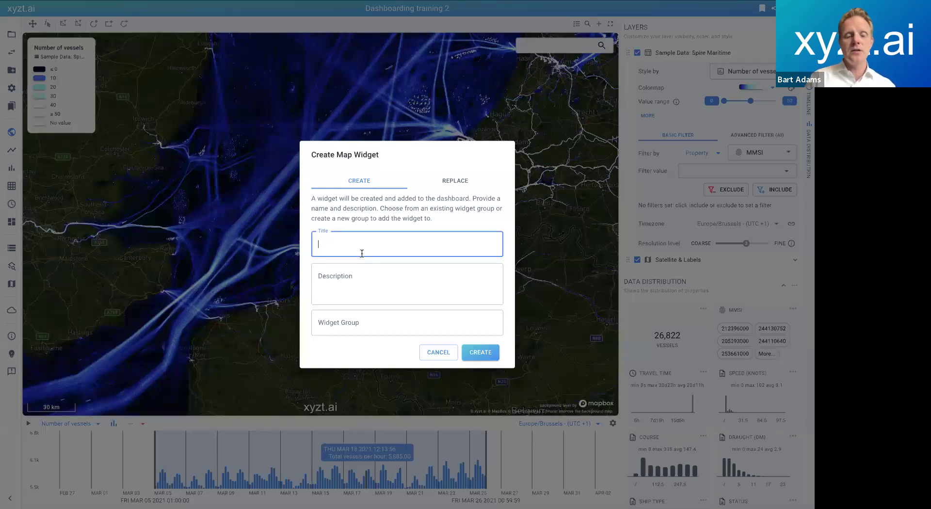
pyautogui.write('Density')
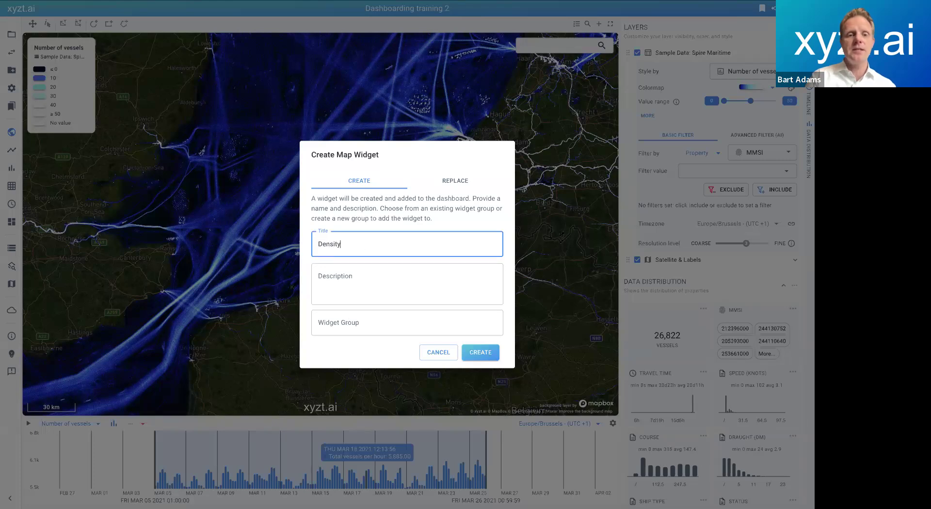
pyautogui.write(' traffic in ')
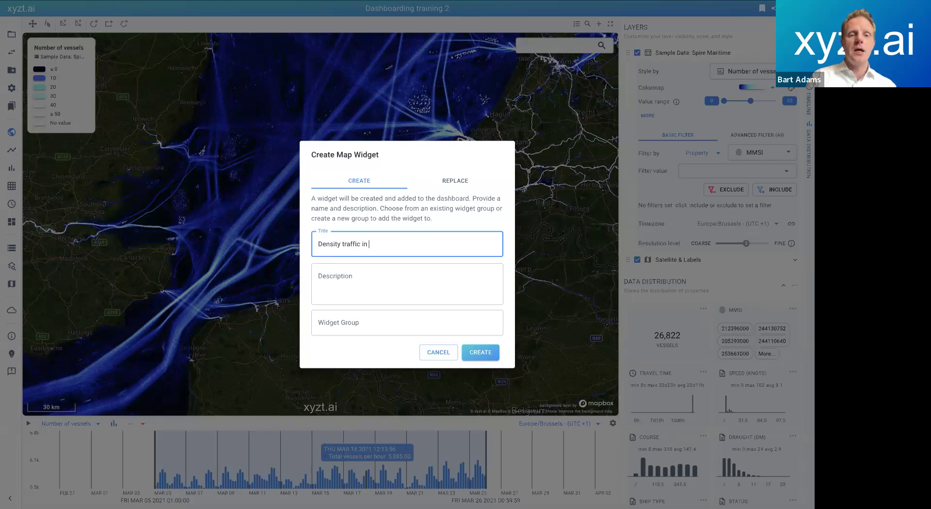
pyautogui.write('the north sea')
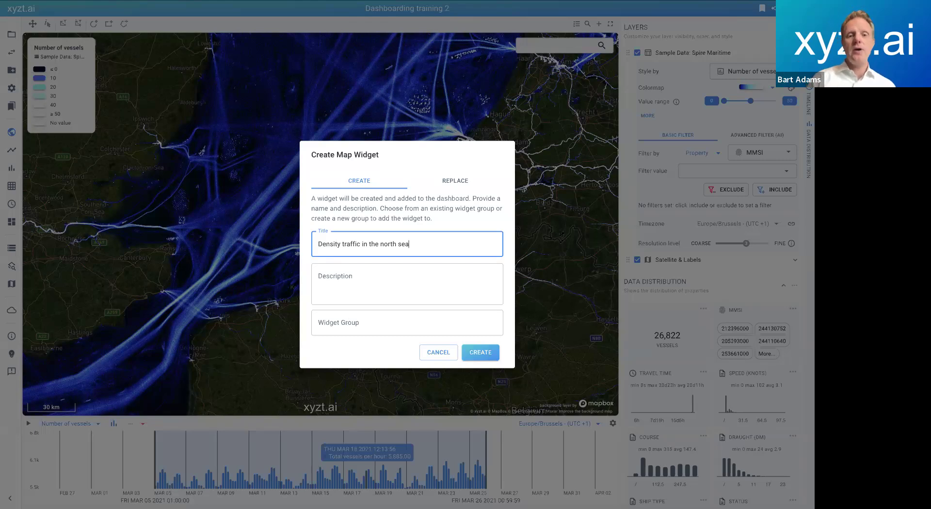
pyautogui.click(332, 328)
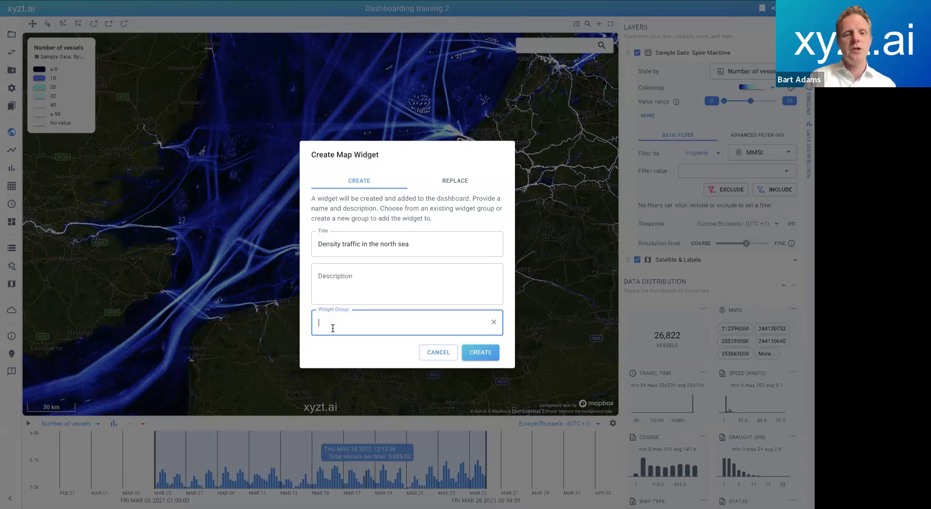
pyautogui.write('Demo group')
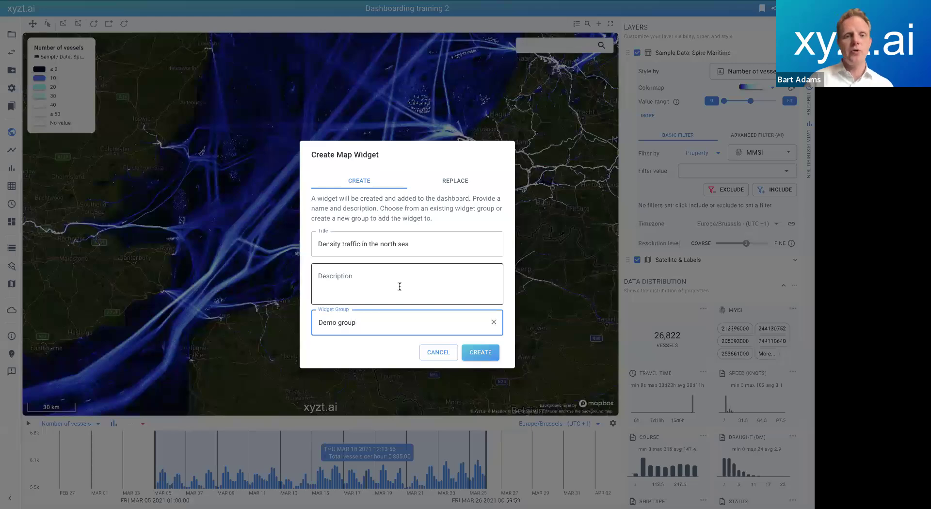
pyautogui.click(474, 350)
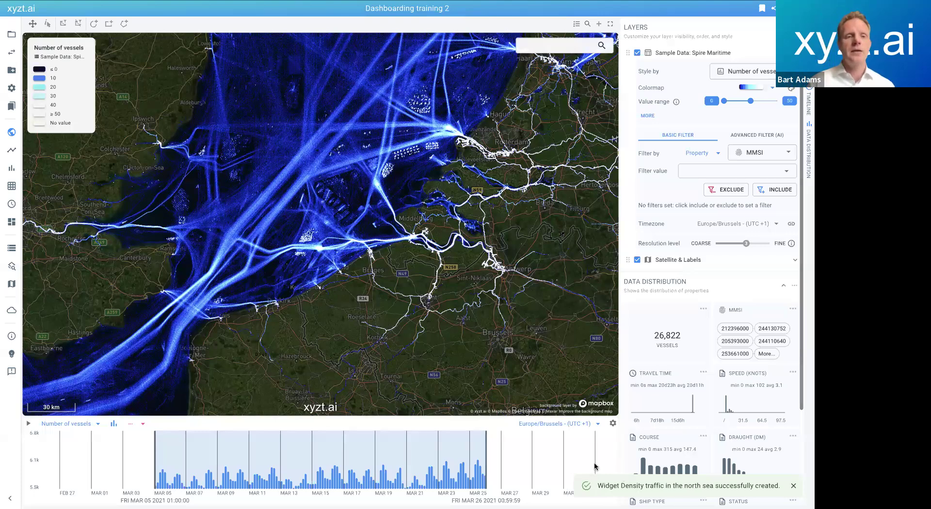
# Resize the "Density traffic in the north sea" dashboard widget to width 12 and height 3.
pyautogui.click(11, 224)
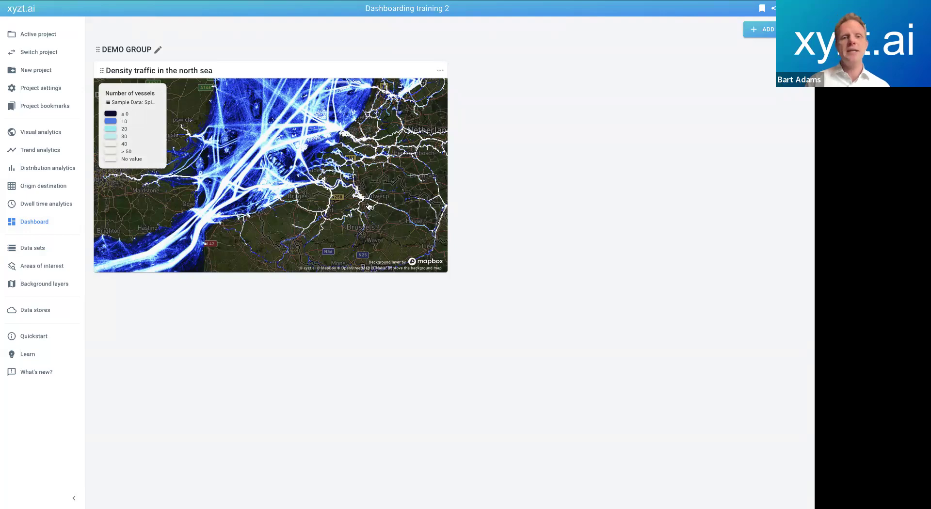
pyautogui.click(440, 73)
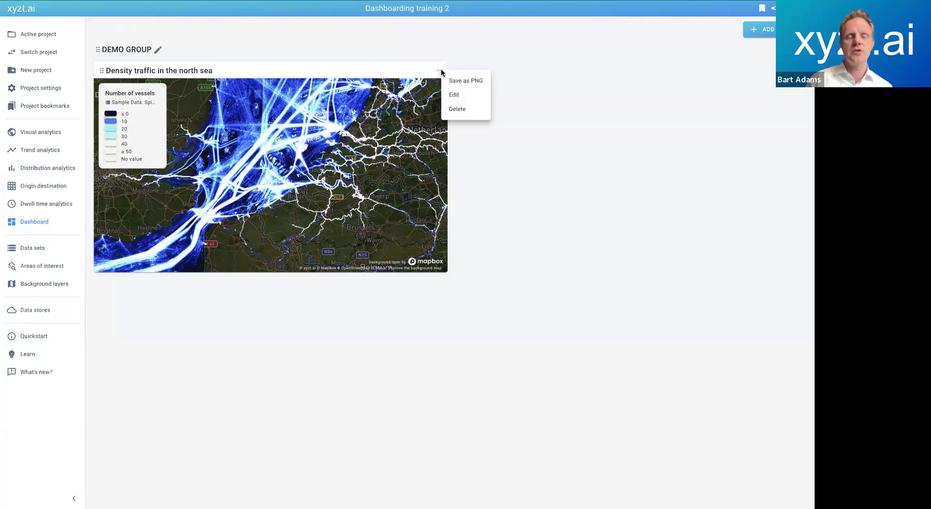
pyautogui.click(459, 94)
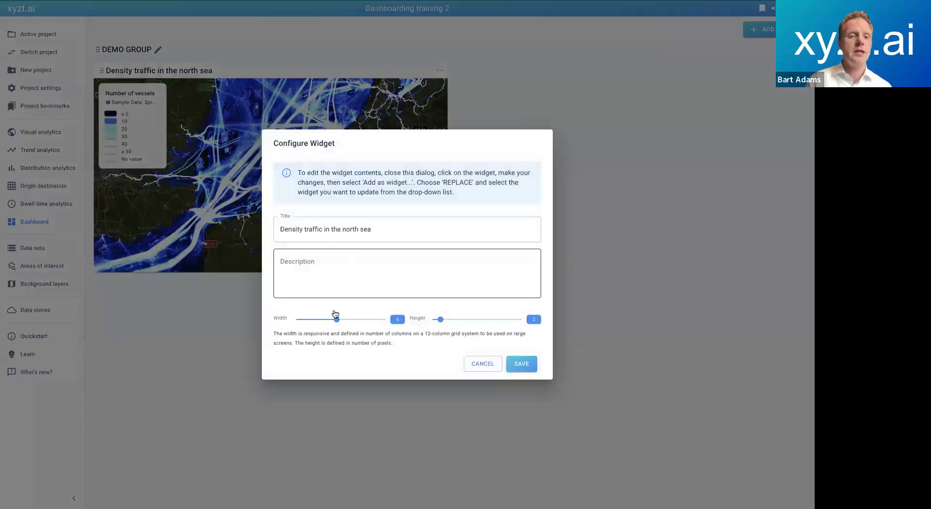
pyautogui.moveTo(336, 318); pyautogui.dragTo(451, 321)
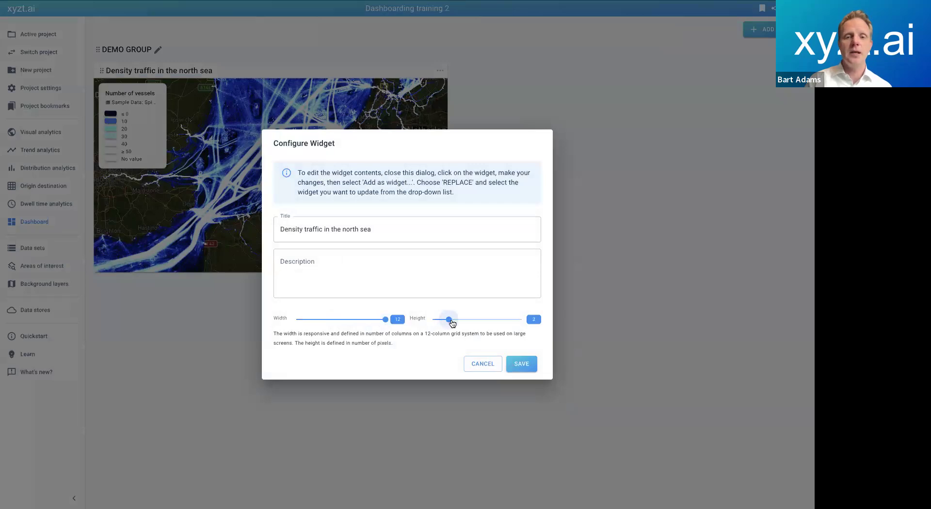
pyautogui.click(520, 364)
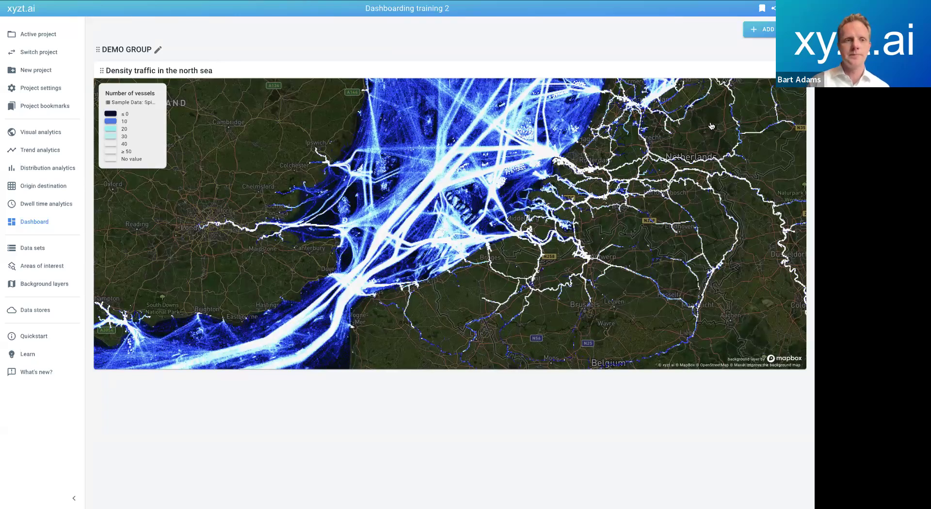
# Add the description "This shows density of vessel traffic through the North Sea." to the density traffic widget.
pyautogui.click(798, 71)
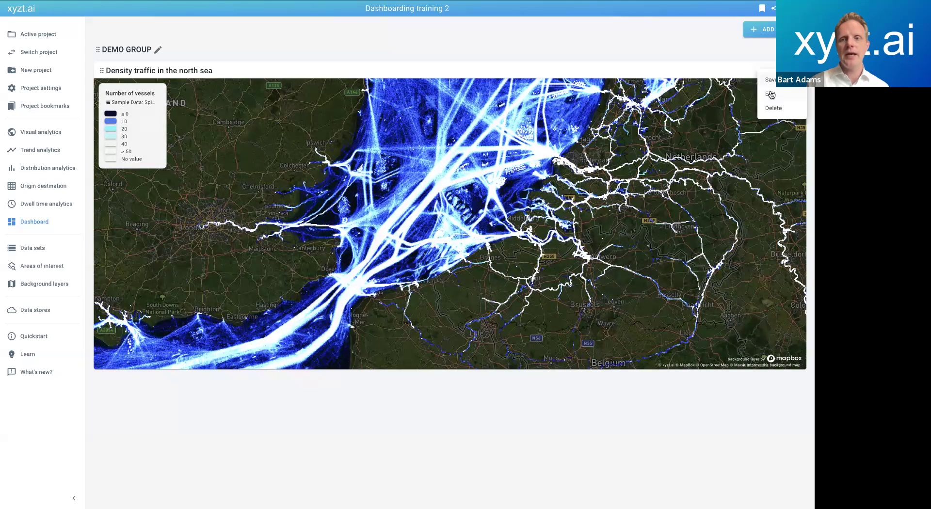
pyautogui.click(772, 94)
pyautogui.click(318, 271)
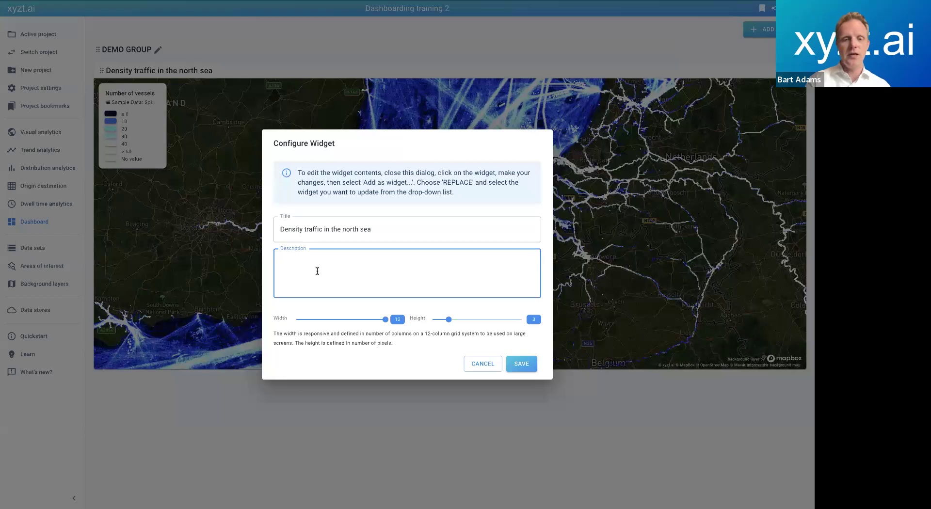
pyautogui.write('This')
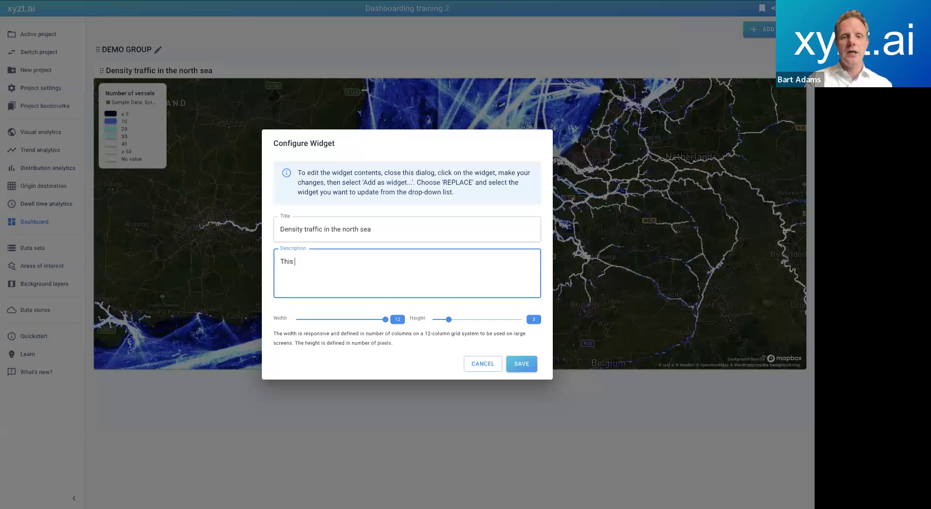
pyautogui.write('shows desn')
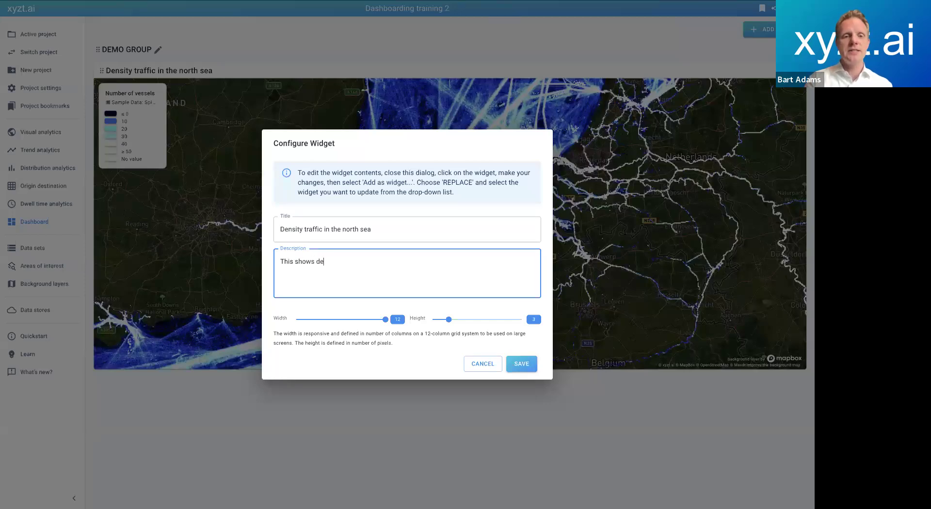
pyautogui.press('BackSpace')
pyautogui.press('BackSpace')
pyautogui.write('nsity of vessel traffic through the ')
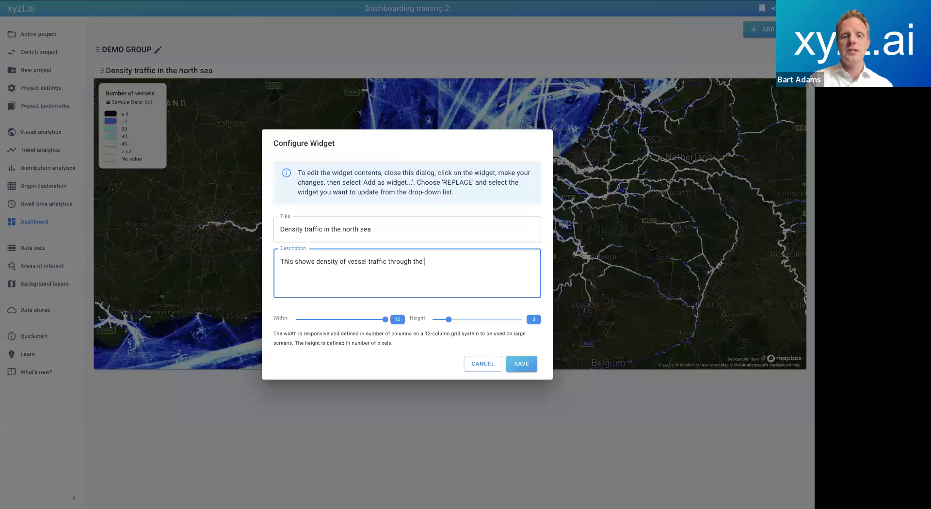
pyautogui.write('North Sea.')
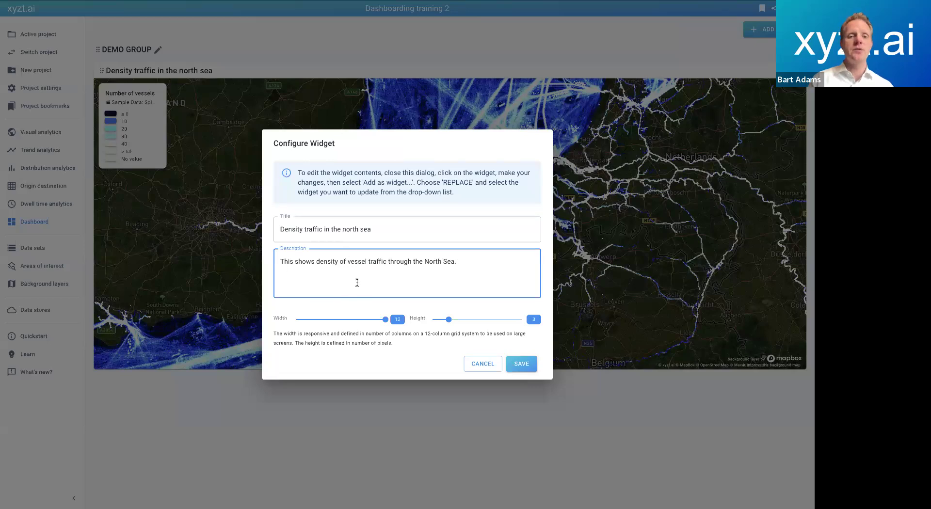
pyautogui.click(526, 366)
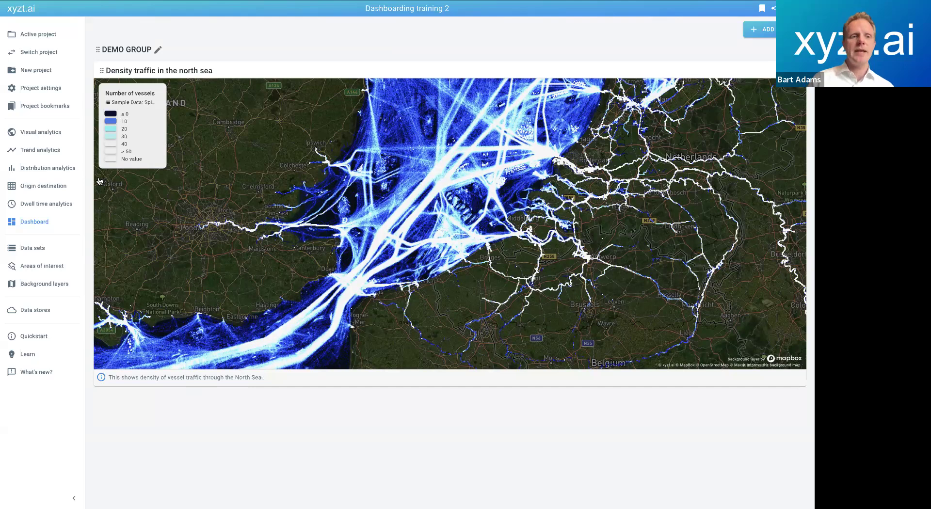
# Return to visual analytics and examine the data distribution charts and the options offered for the Draught (dm) chart.
pyautogui.click(45, 132)
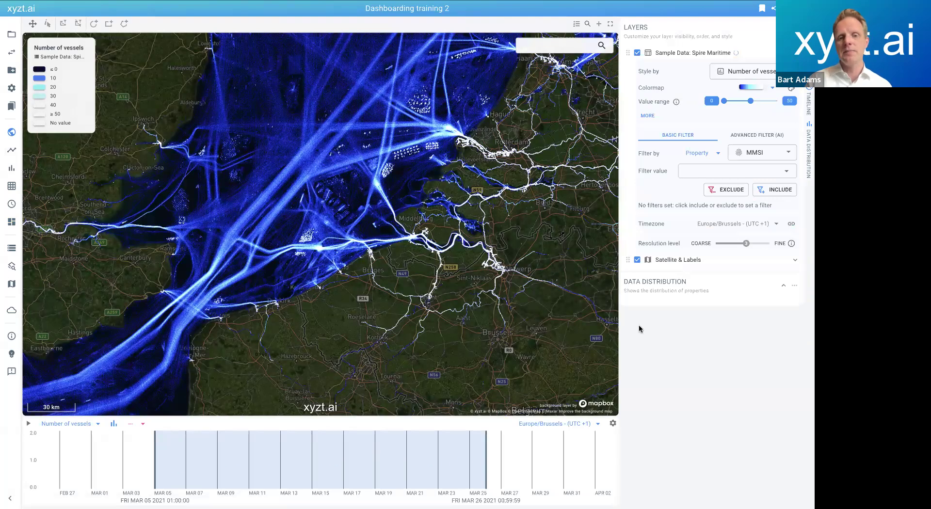
pyautogui.scroll(-2, 698, 378)
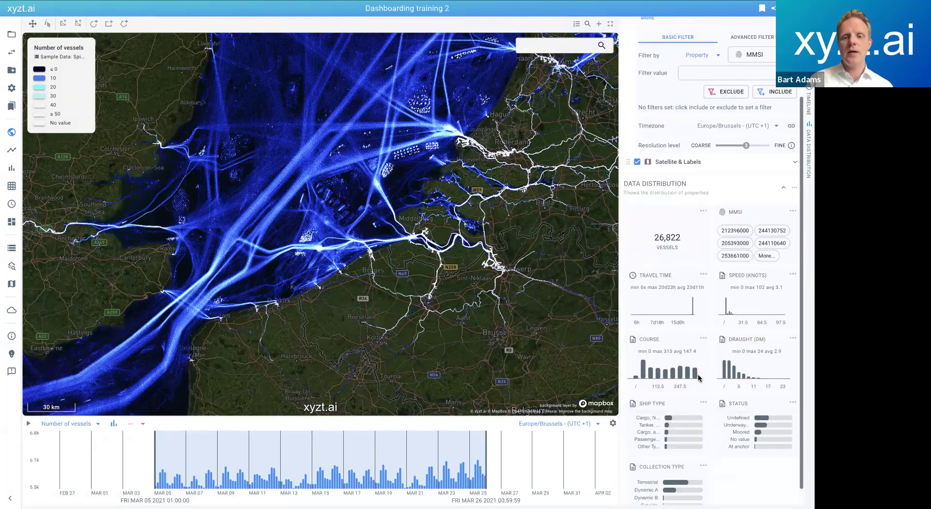
pyautogui.moveTo(722, 470)
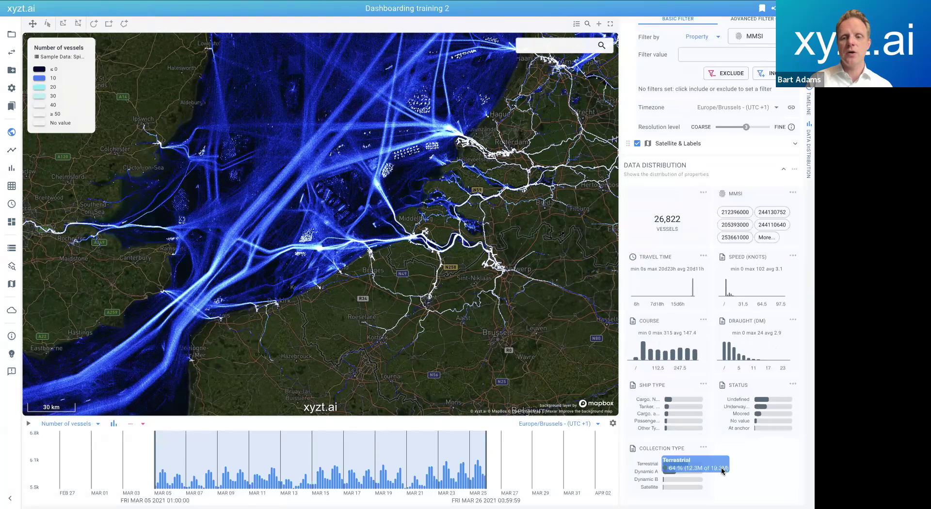
pyautogui.scroll(2, 738, 468)
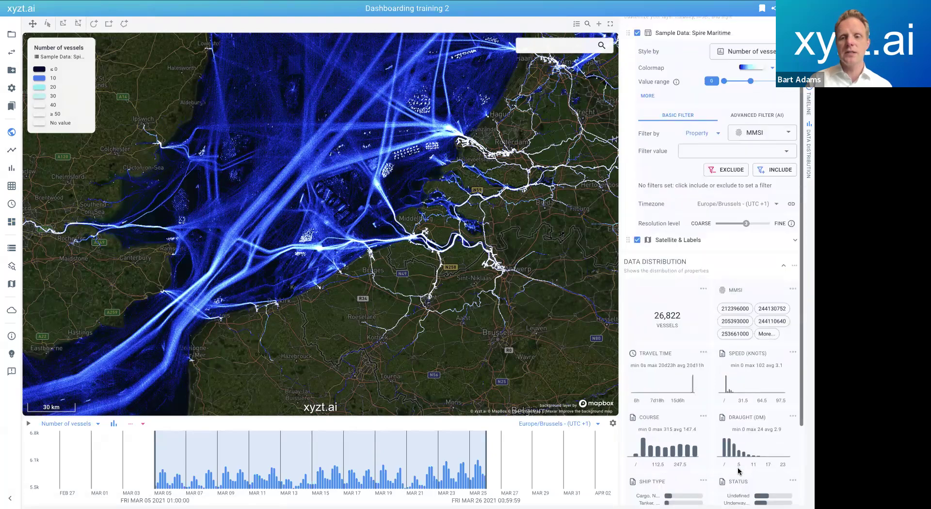
pyautogui.moveTo(780, 444)
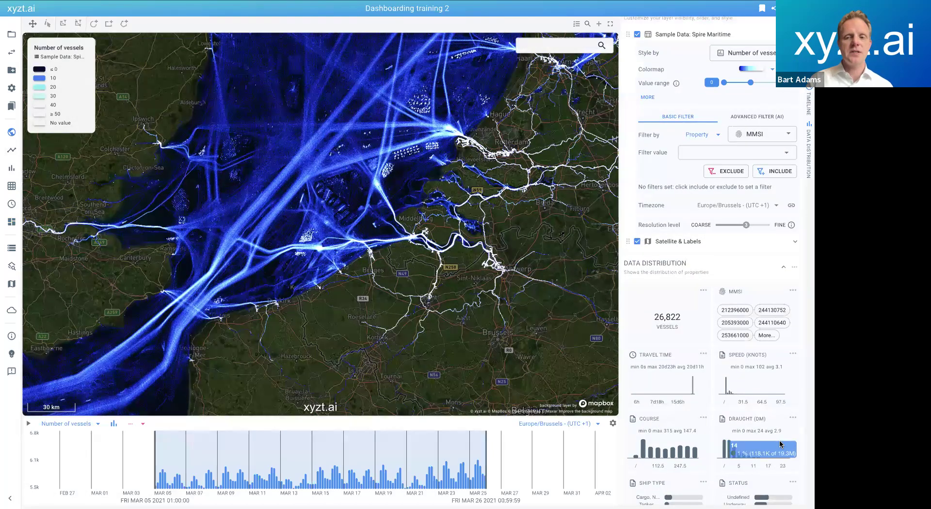
pyautogui.moveTo(672, 388)
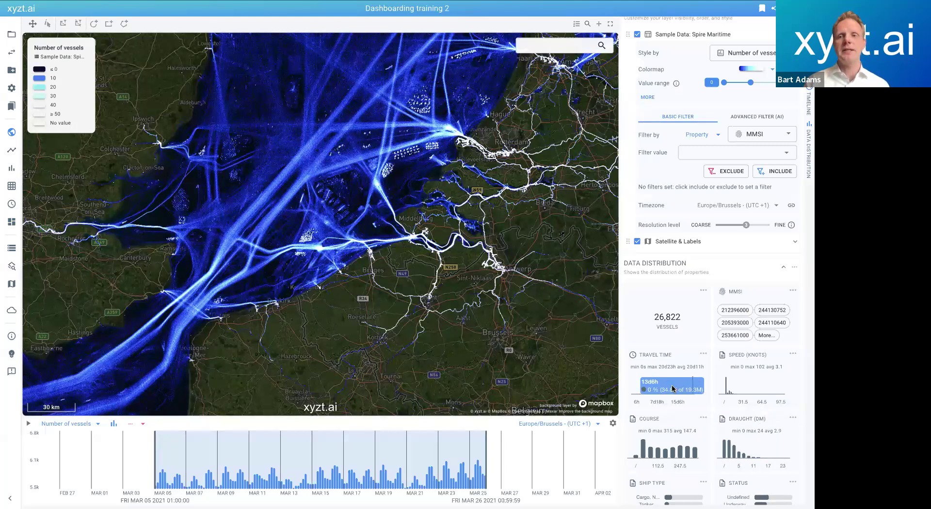
pyautogui.click(793, 418)
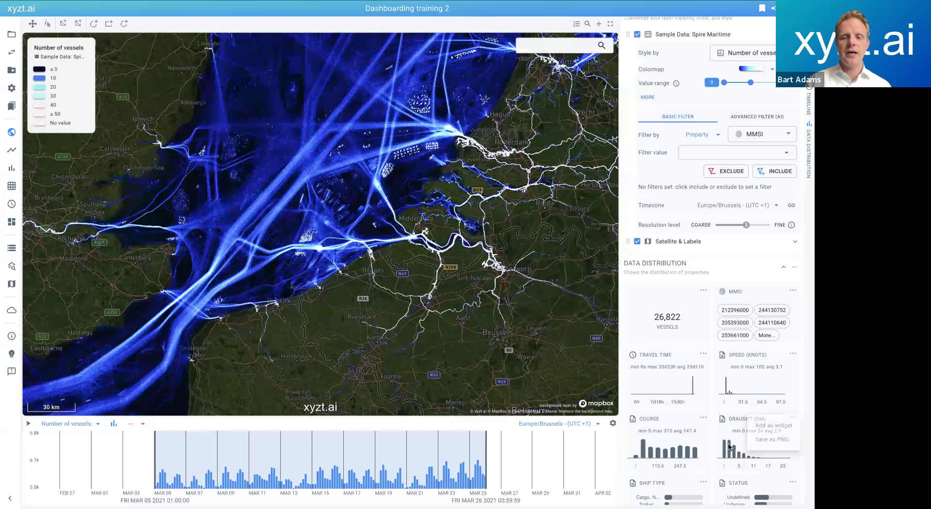
pyautogui.rightClick(744, 446)
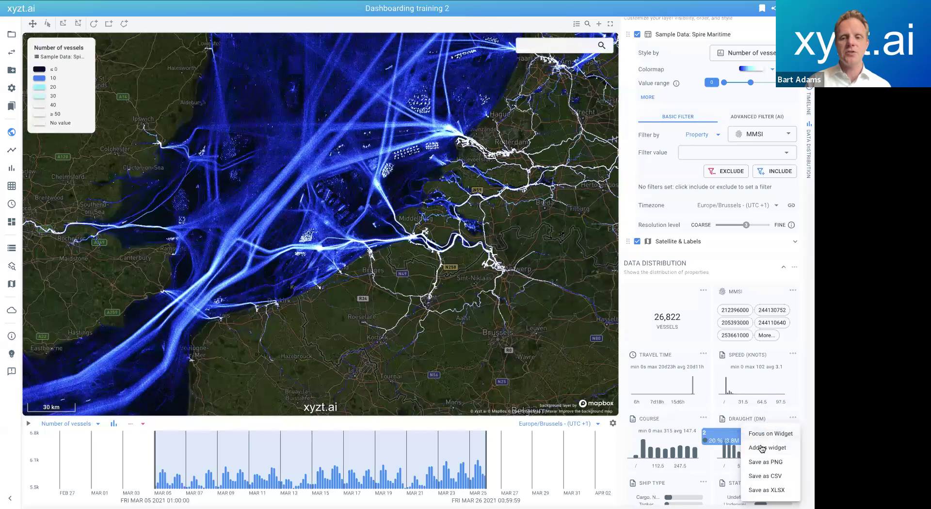
pyautogui.click(686, 414)
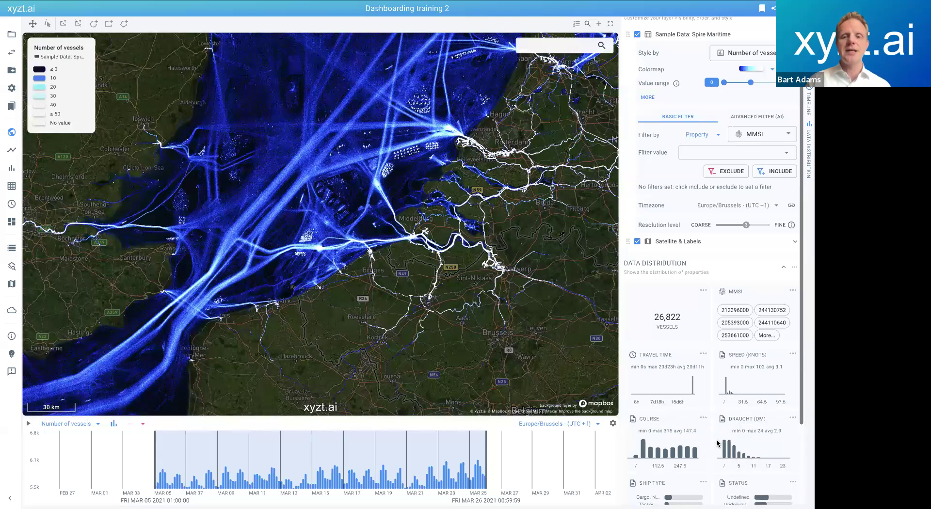
pyautogui.moveTo(751, 460)
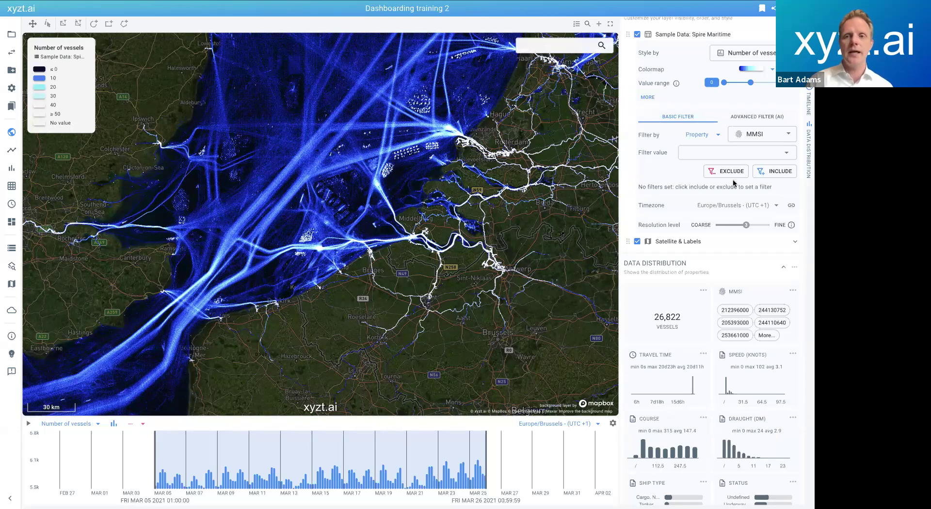
# Style the Sample Data: Spire Maritime layer by Draught (dm) with a value range of 0 to 10.
pyautogui.click(756, 59)
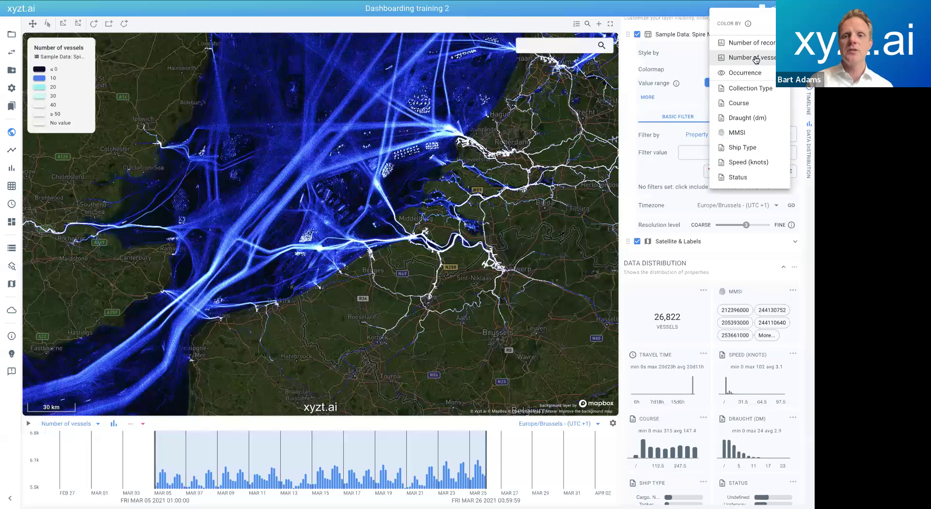
pyautogui.click(747, 118)
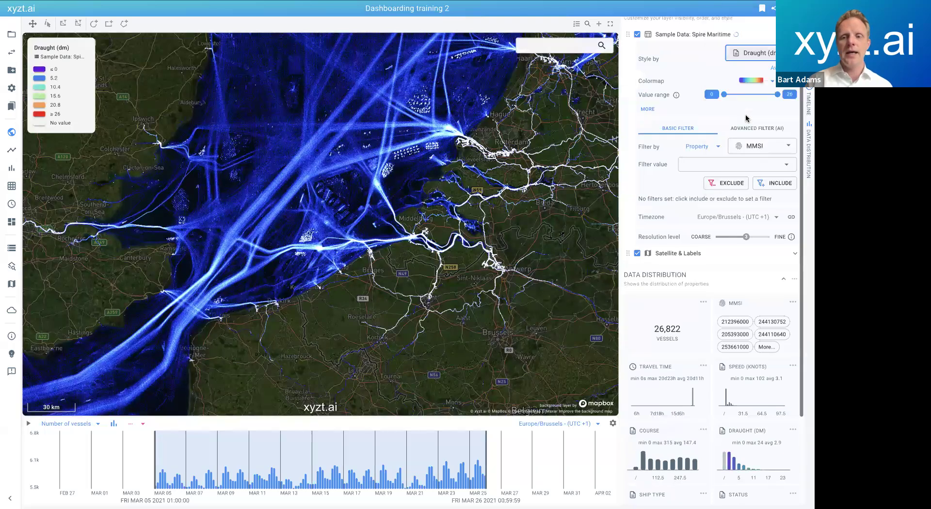
pyautogui.click(750, 81)
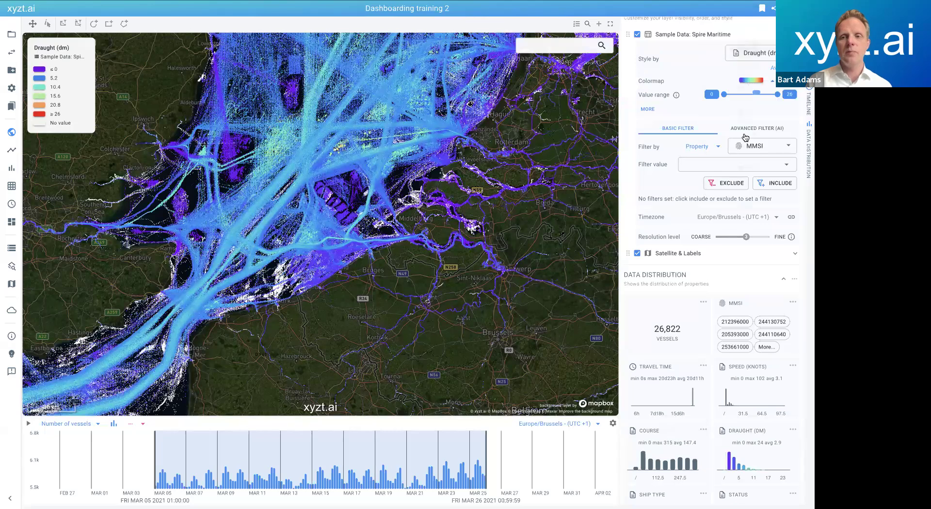
pyautogui.click(664, 121)
pyautogui.moveTo(754, 99); pyautogui.dragTo(733, 99)
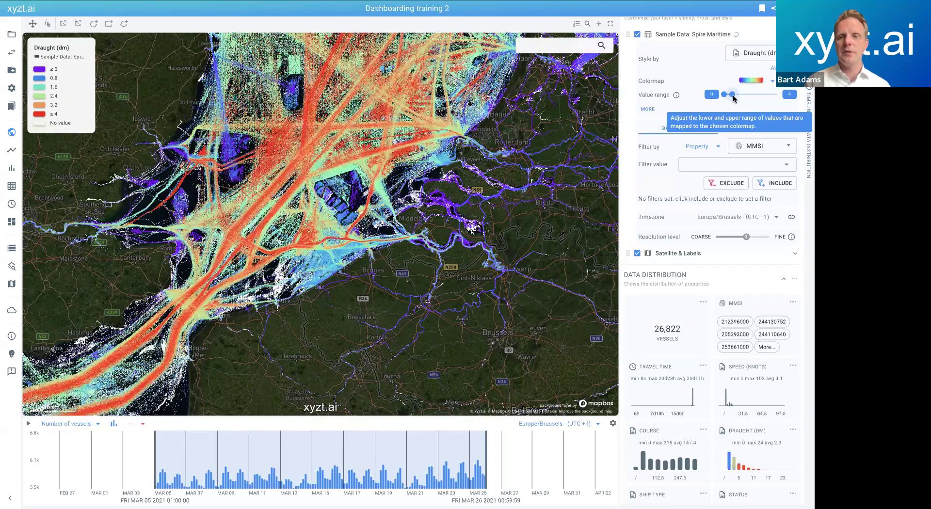
pyautogui.click(743, 95)
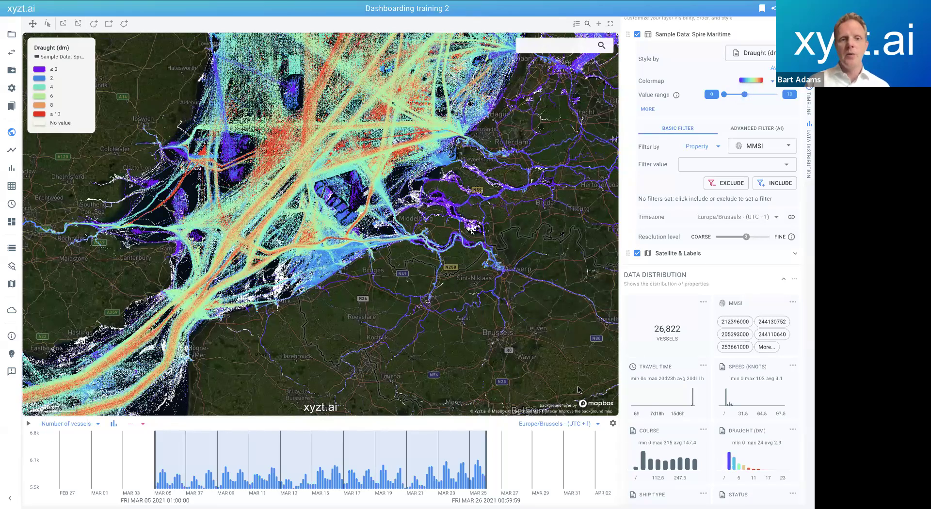
# Add the Draught (dm) distribution chart as a dashboard widget titled "Distribution of draughts" in the widget group "Demo group".
pyautogui.moveTo(741, 459)
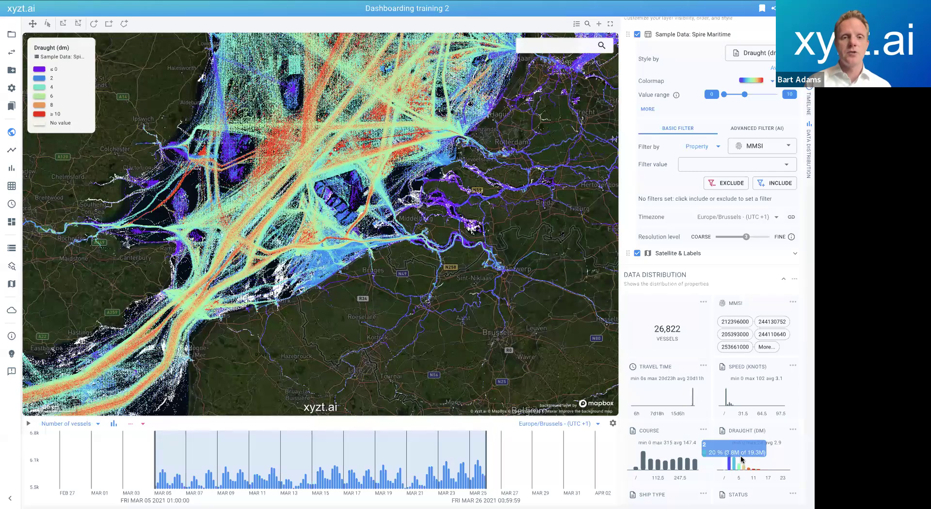
pyautogui.click(793, 431)
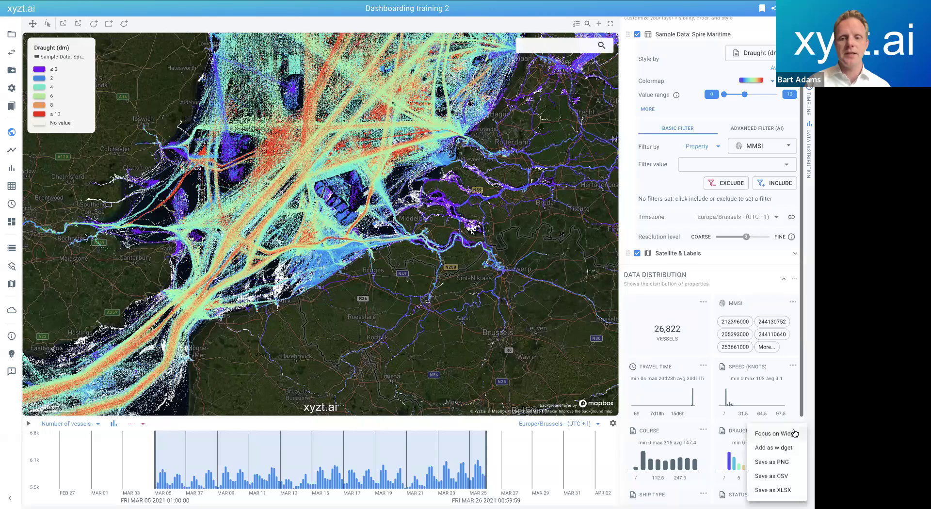
pyautogui.click(774, 448)
pyautogui.click(403, 326)
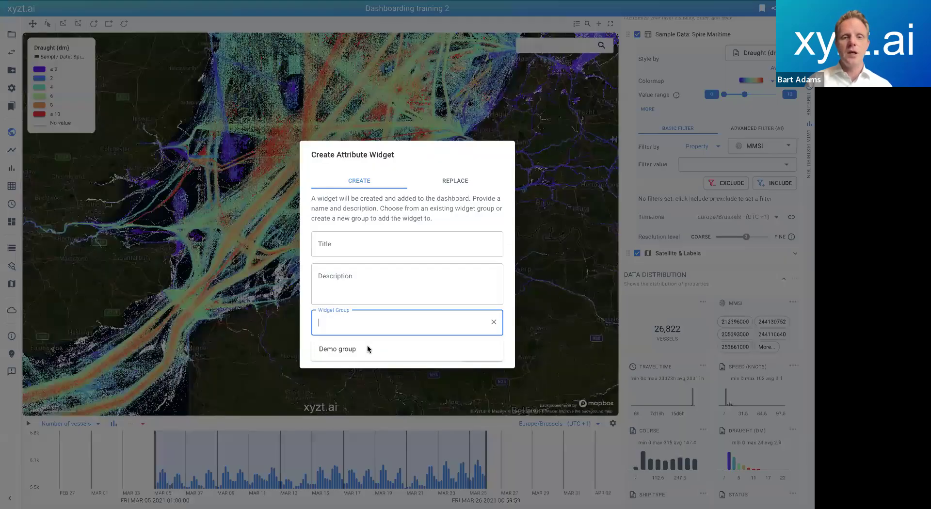
pyautogui.click(359, 349)
pyautogui.click(369, 245)
pyautogui.write('Distribution of draughts')
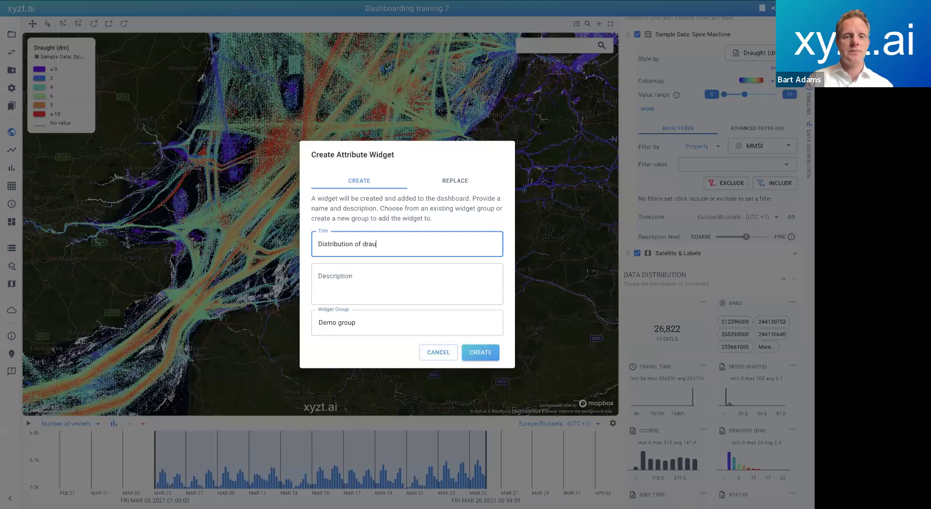
# Widen the "Distribution of draughts" widget on the dashboard to about 5 grid columns.
pyautogui.click(12, 223)
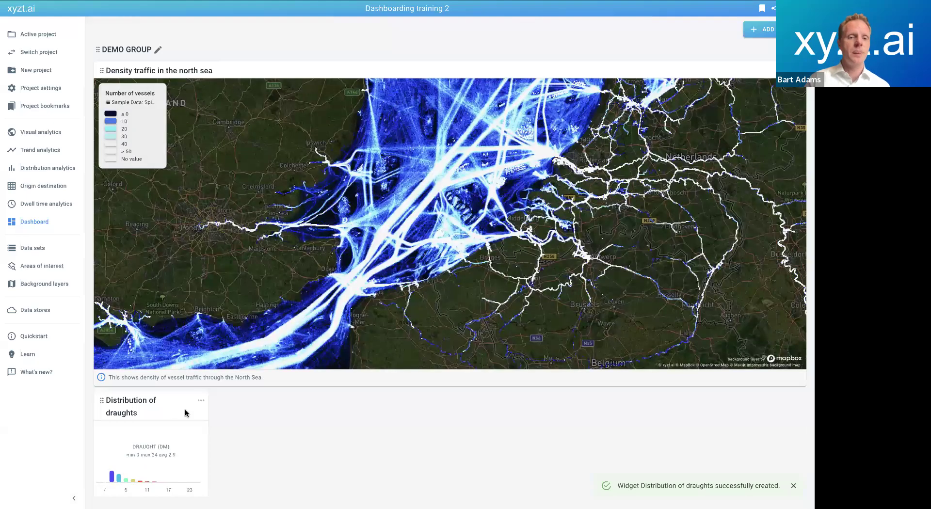
pyautogui.click(200, 400)
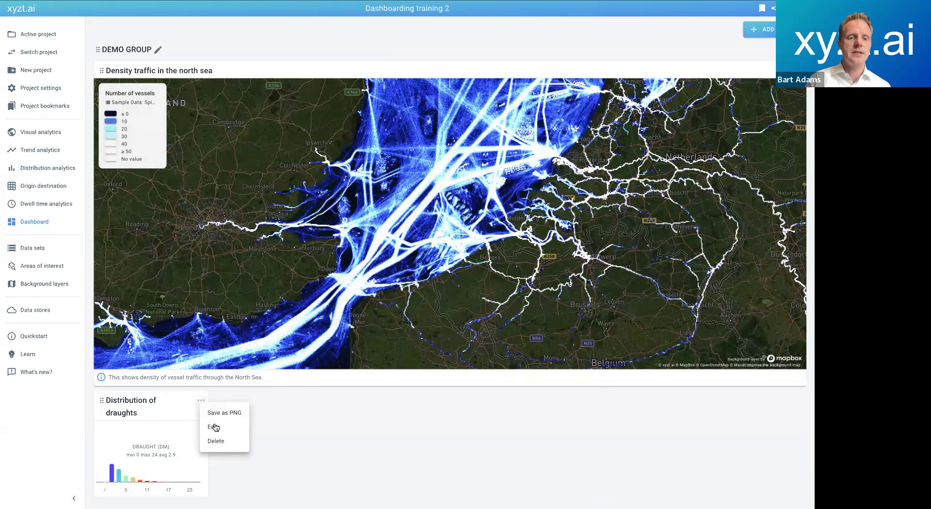
pyautogui.click(214, 428)
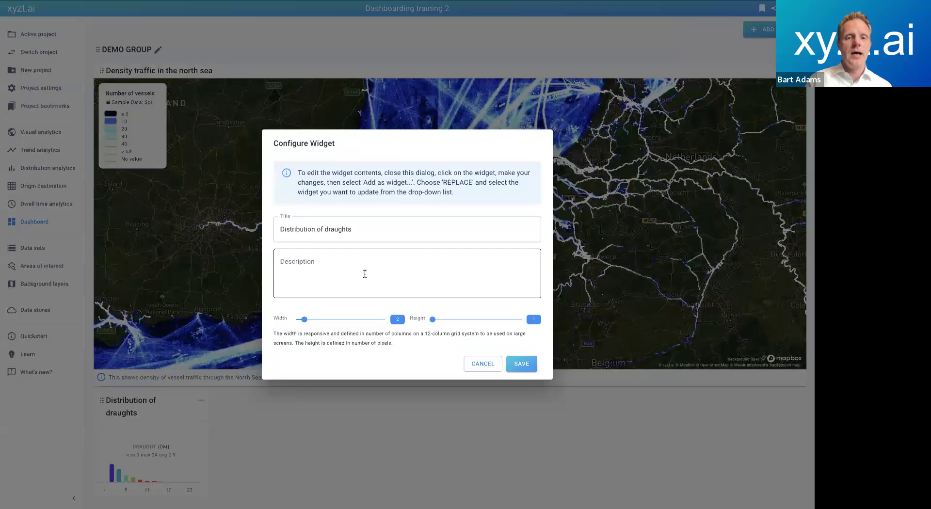
pyautogui.moveTo(304, 319); pyautogui.dragTo(330, 324)
pyautogui.click(521, 365)
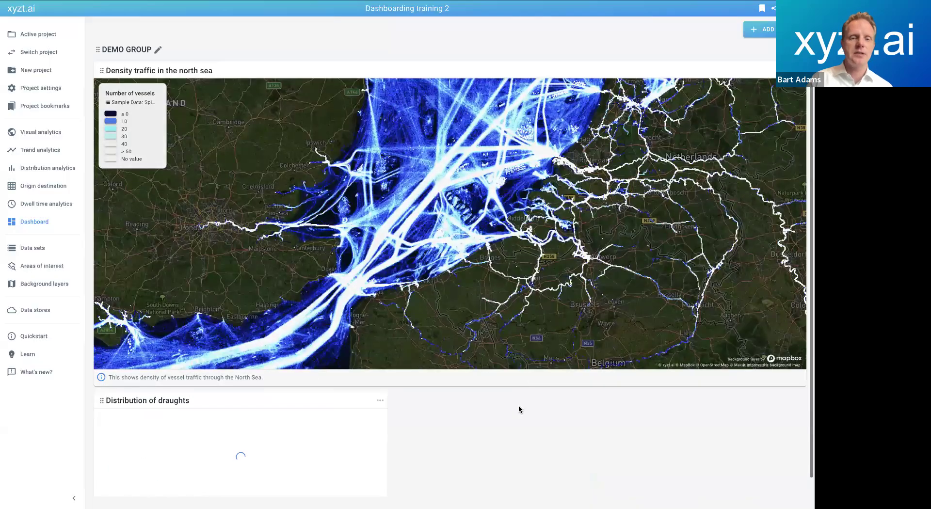
# Widen the "Distribution of draughts" widget to half of the dashboard's 12-column grid and save the configuration.
pyautogui.scroll(-1, 472, 430)
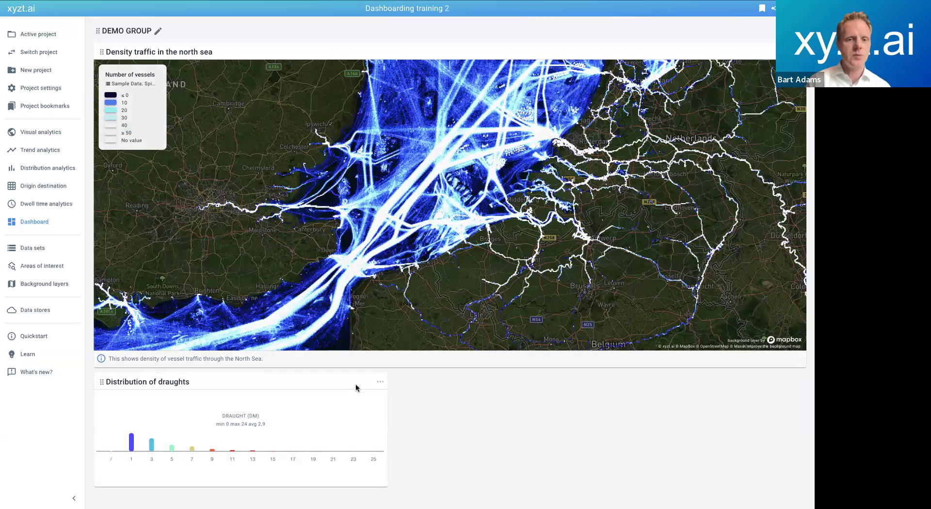
pyautogui.click(379, 382)
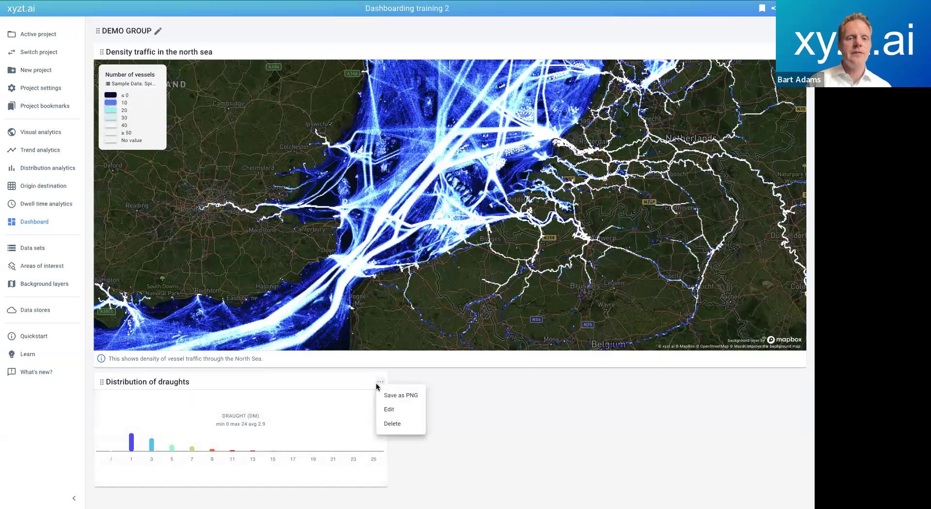
pyautogui.click(391, 410)
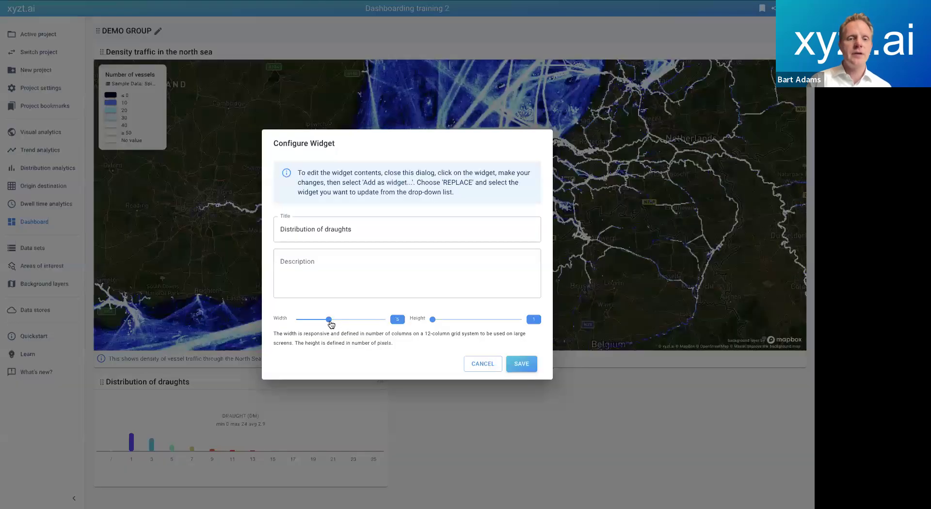
pyautogui.moveTo(333, 324); pyautogui.dragTo(339, 324)
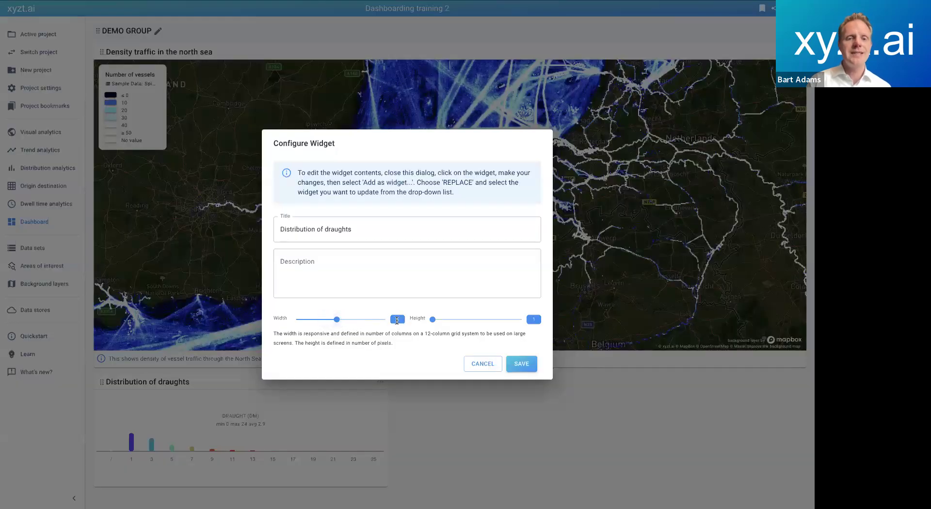
pyautogui.click(519, 364)
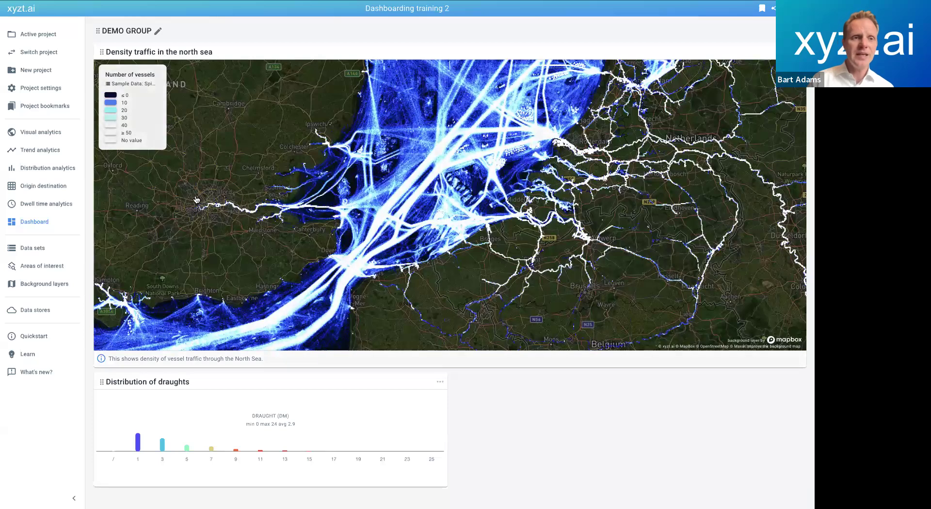
# Open the dashboard of the sample project INRIX - Floating Vehicle Data Lüdenscheid and examine its about, diversion and dwell time sections.
pyautogui.click(33, 57)
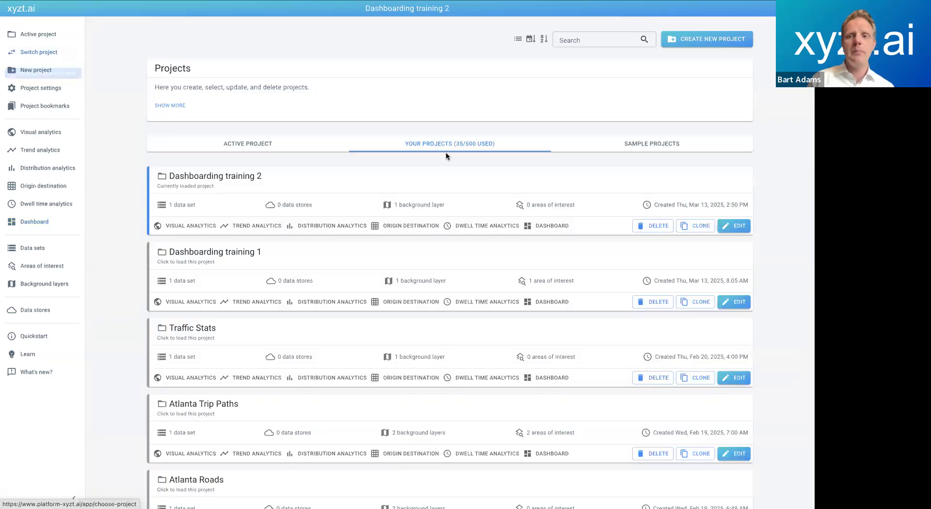
pyautogui.click(617, 144)
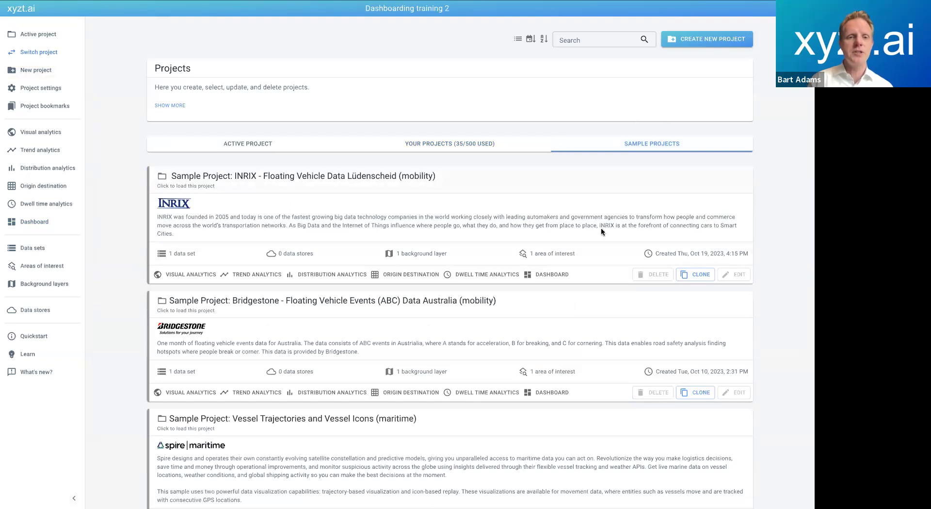
pyautogui.click(547, 276)
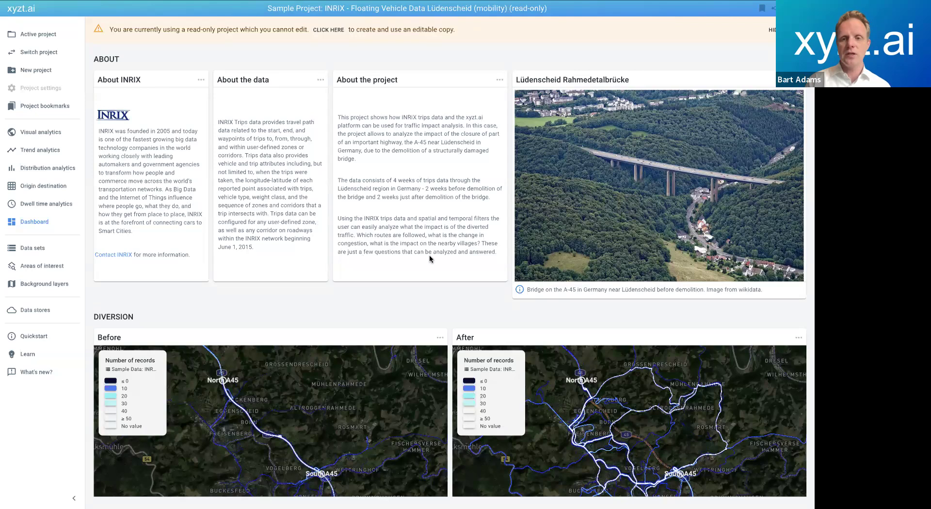
pyautogui.scroll(-2, 429, 256)
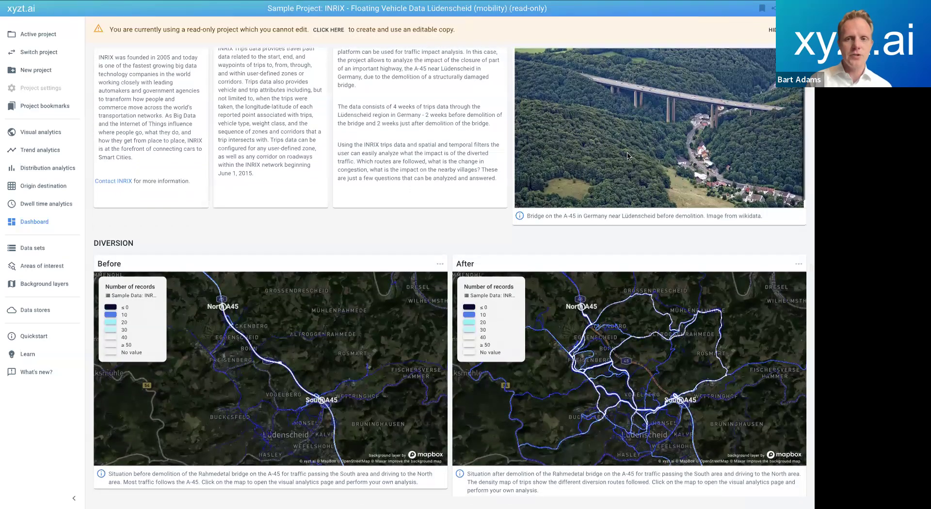
pyautogui.scroll(-2, 399, 226)
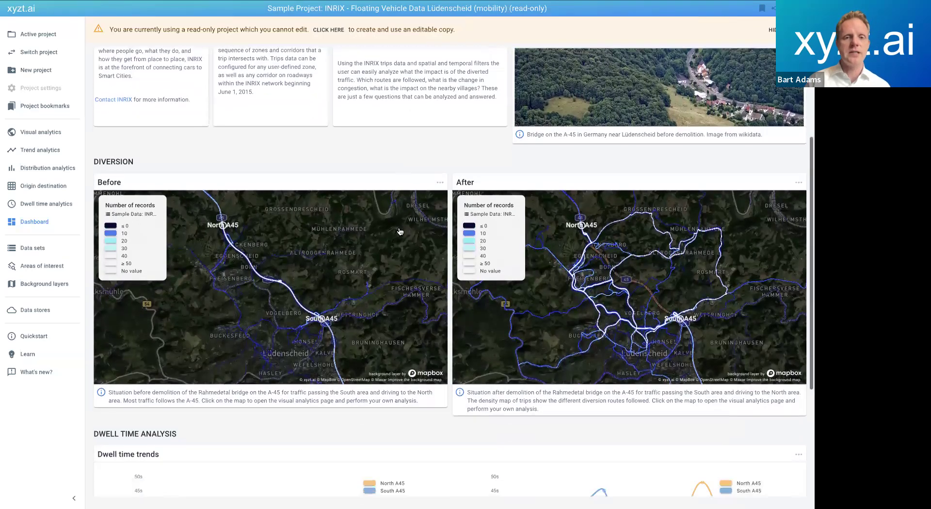
pyautogui.scroll(-2, 291, 199)
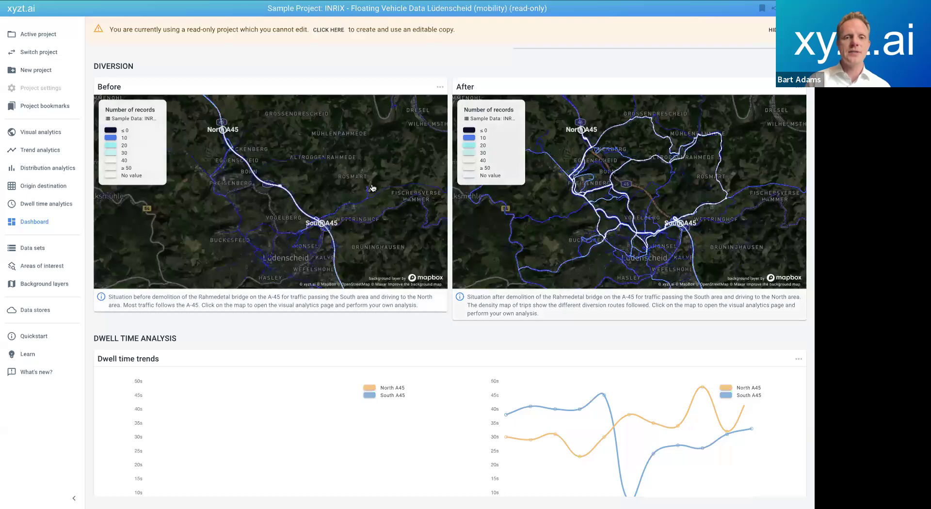
pyautogui.scroll(-1, 370, 213)
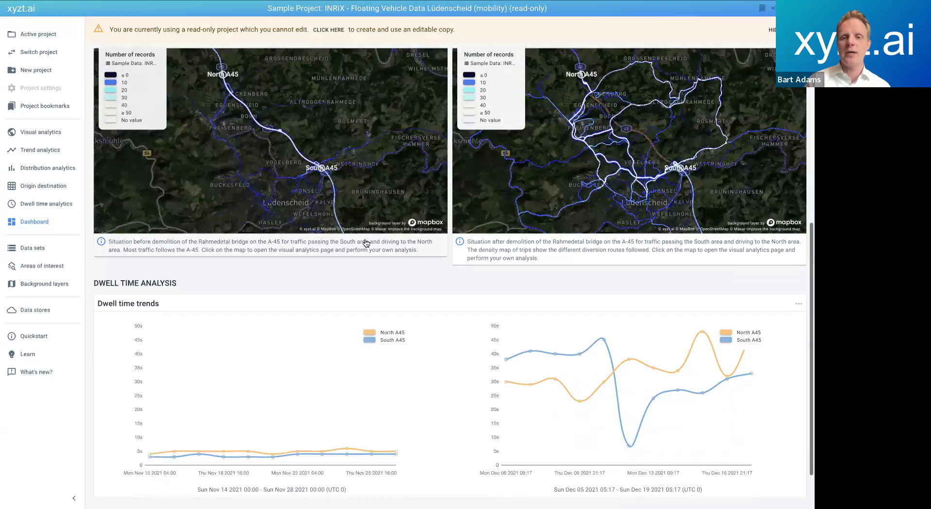
pyautogui.scroll(-1, 366, 243)
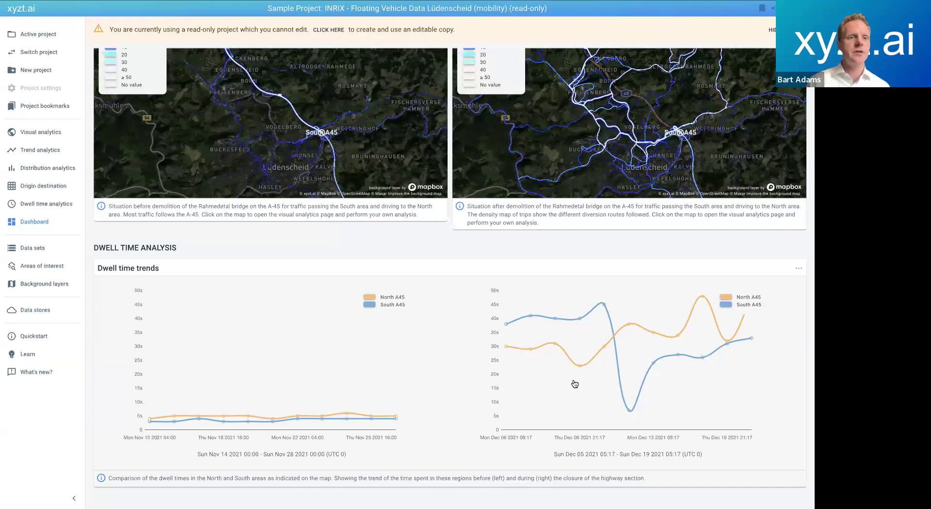
# Load the Dashboarding training 1 project in visual analytics and inspect the traffic around Exit 14 on the map.
pyautogui.click(57, 55)
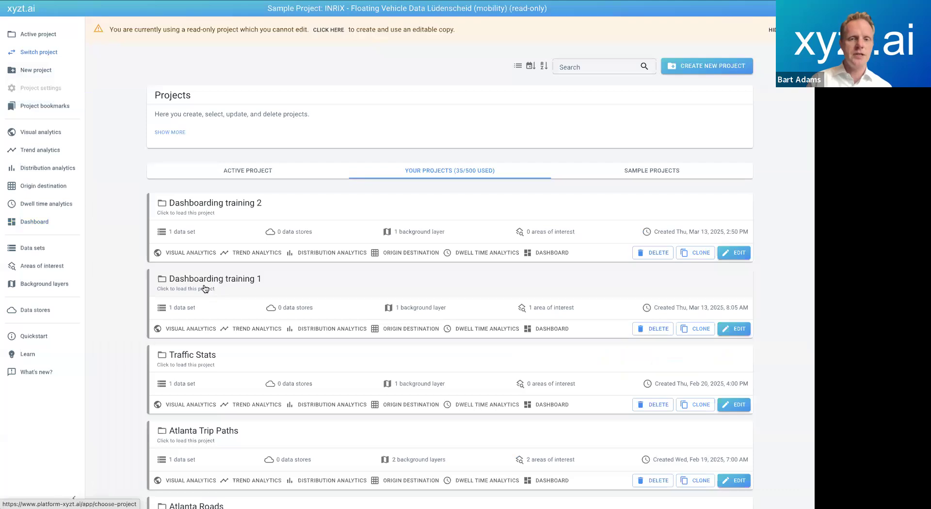
pyautogui.click(189, 334)
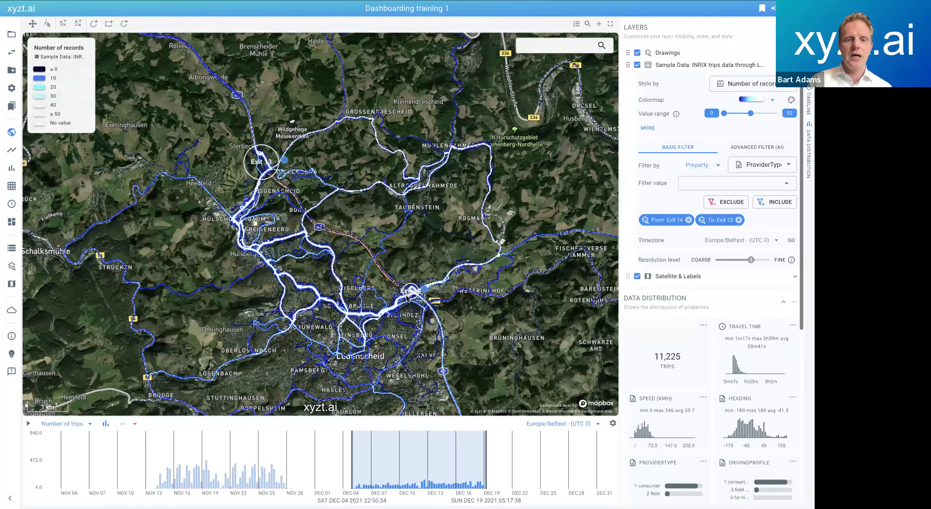
pyautogui.scroll(5, 407, 297)
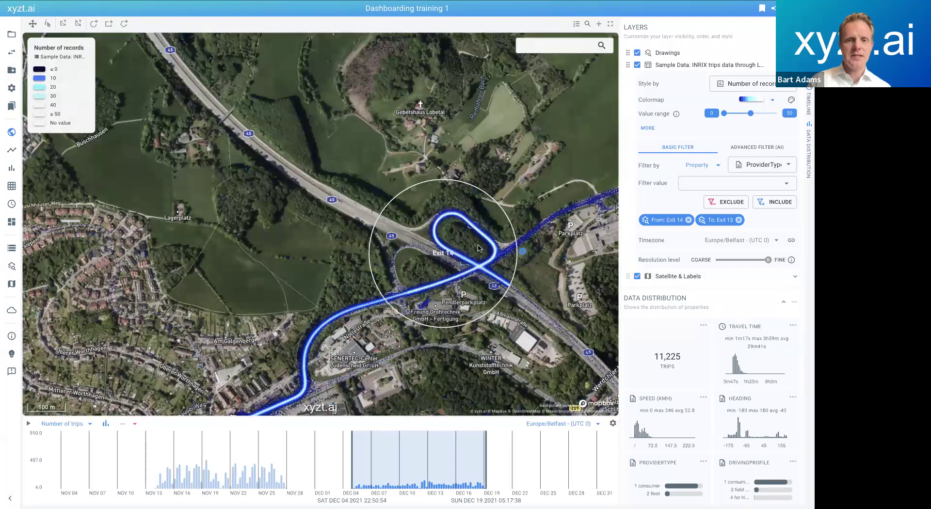
pyautogui.scroll(-1, 478, 249)
pyautogui.scroll(-5, 477, 248)
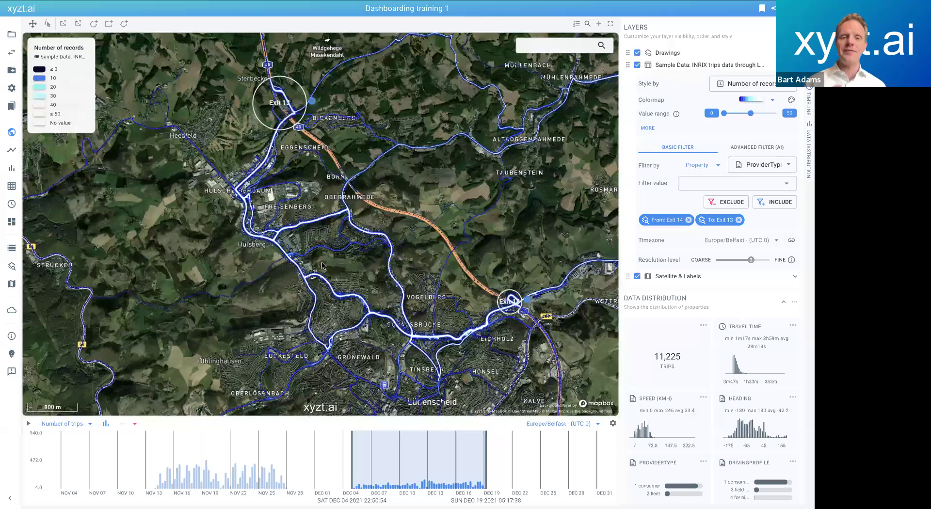
# Compare the Exit 14 to Exit 13 routes for 14–28 November and 5–19 December 2021, and switch to the PowerPoint slides.
pyautogui.moveTo(447, 453); pyautogui.dragTo(245, 463)
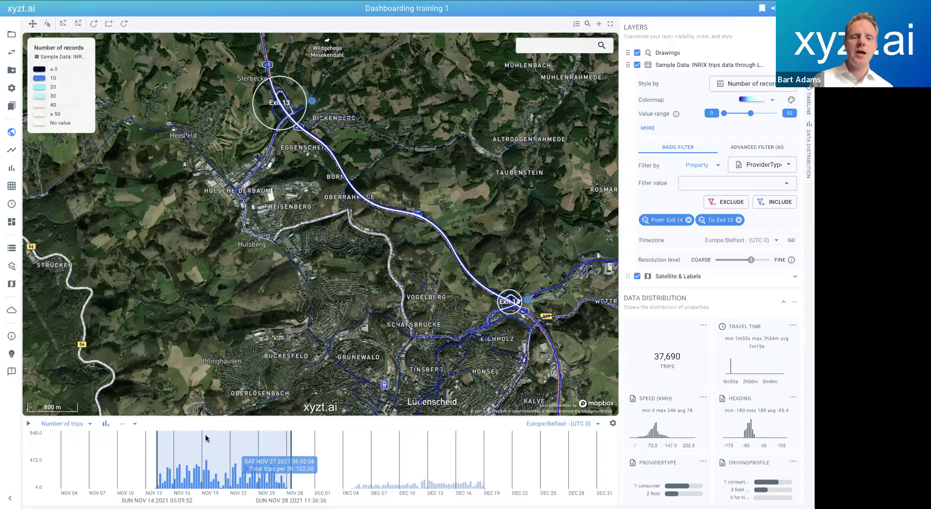
pyautogui.moveTo(208, 436); pyautogui.dragTo(400, 435)
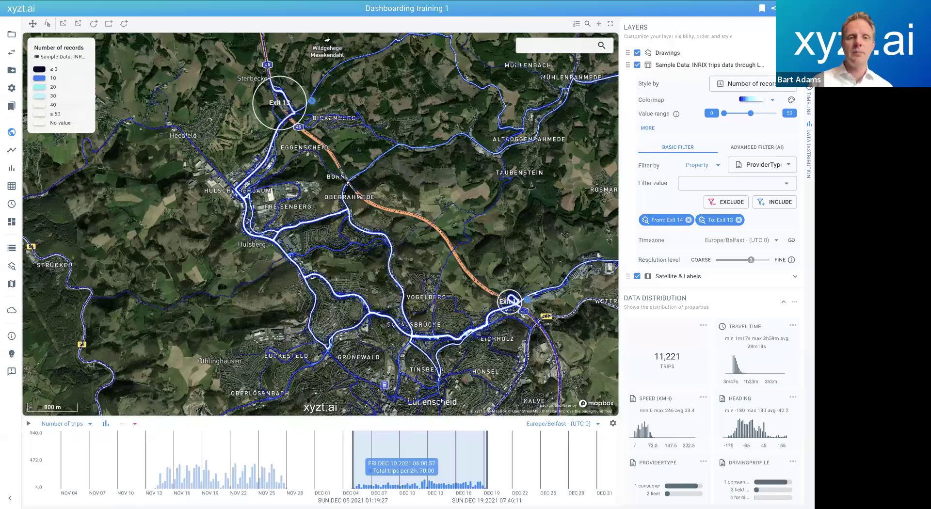
pyautogui.scroll(4, 344, 179)
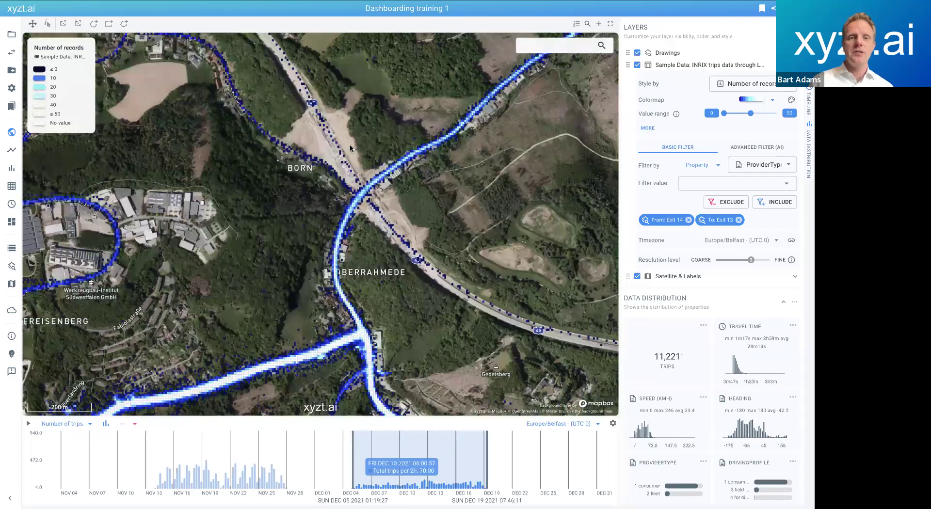
pyautogui.scroll(-3, 350, 144)
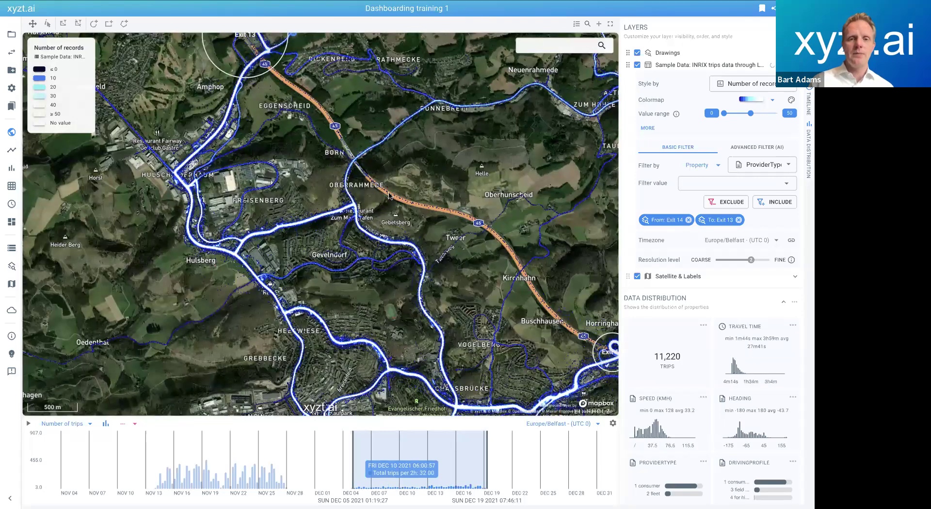
pyautogui.scroll(-2, 373, 204)
pyautogui.moveTo(418, 185); pyautogui.dragTo(357, 212)
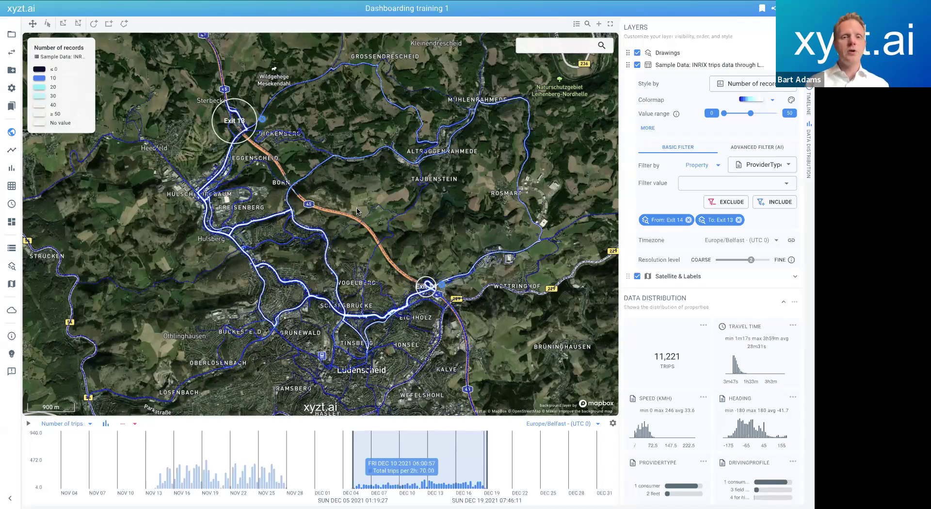
pyautogui.press('super+Tab')
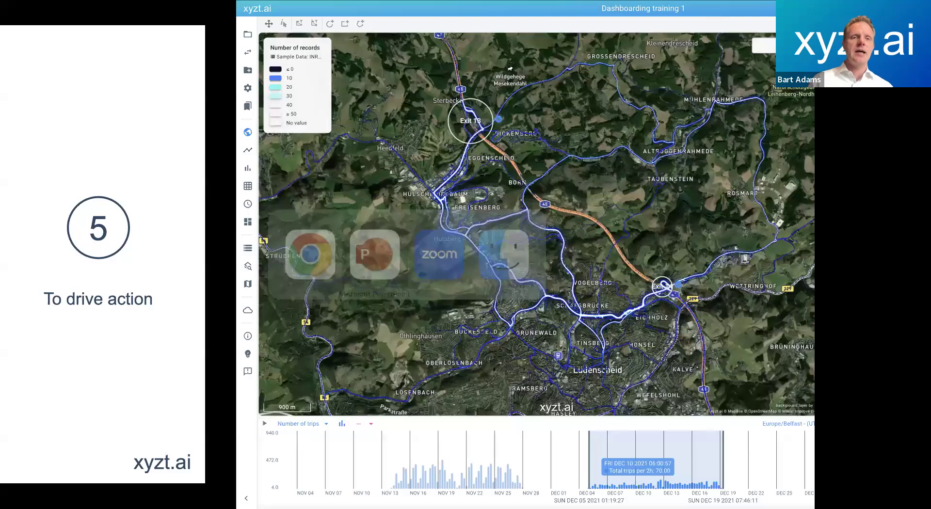
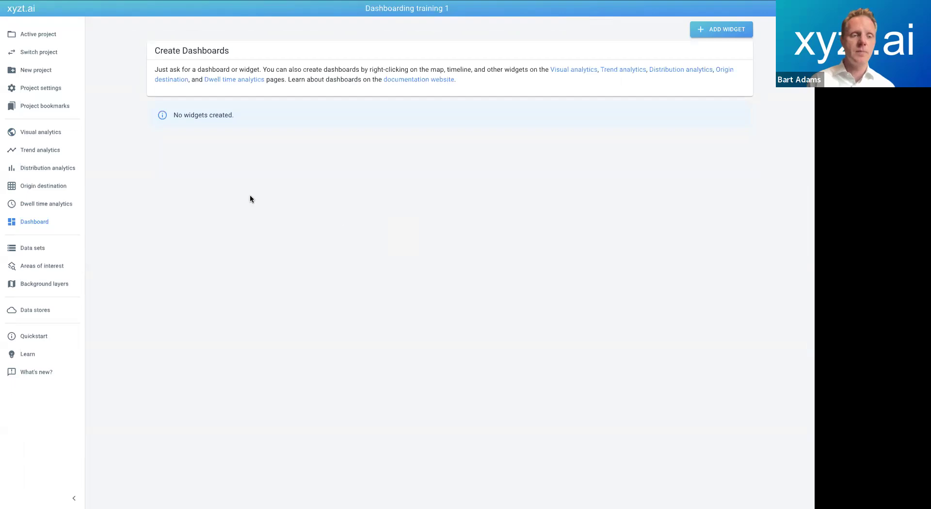
# Return to visual analytics, shift the timeline window to 13–28 November 2021 and show the map legend.
pyautogui.click(59, 130)
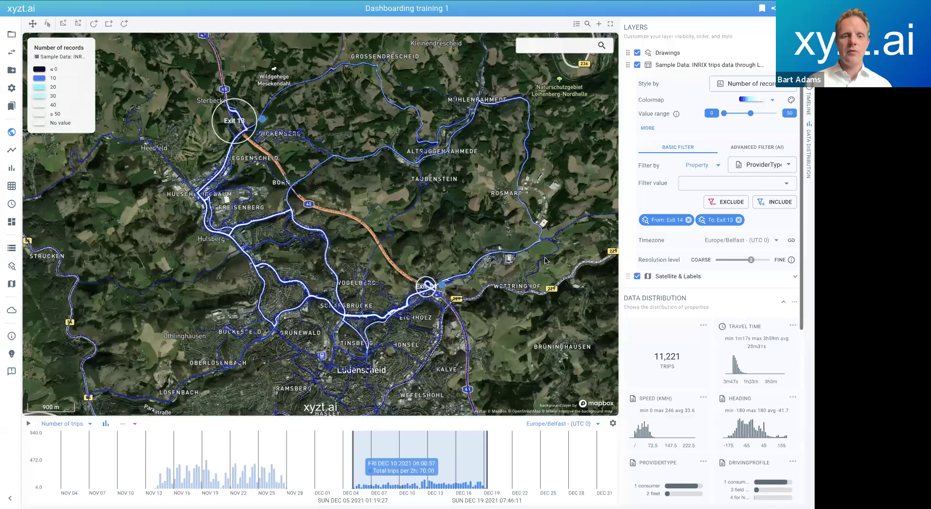
pyautogui.moveTo(417, 462); pyautogui.dragTo(218, 466)
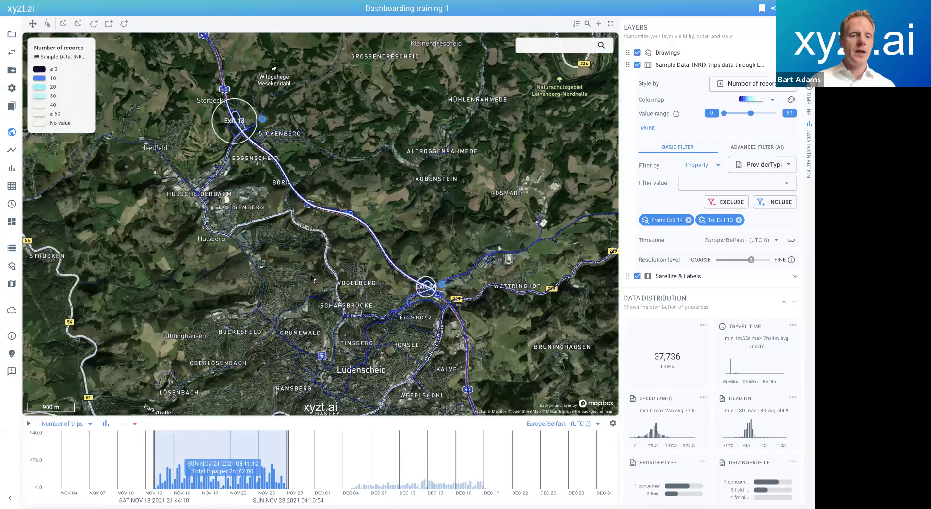
pyautogui.scroll(3, 324, 243)
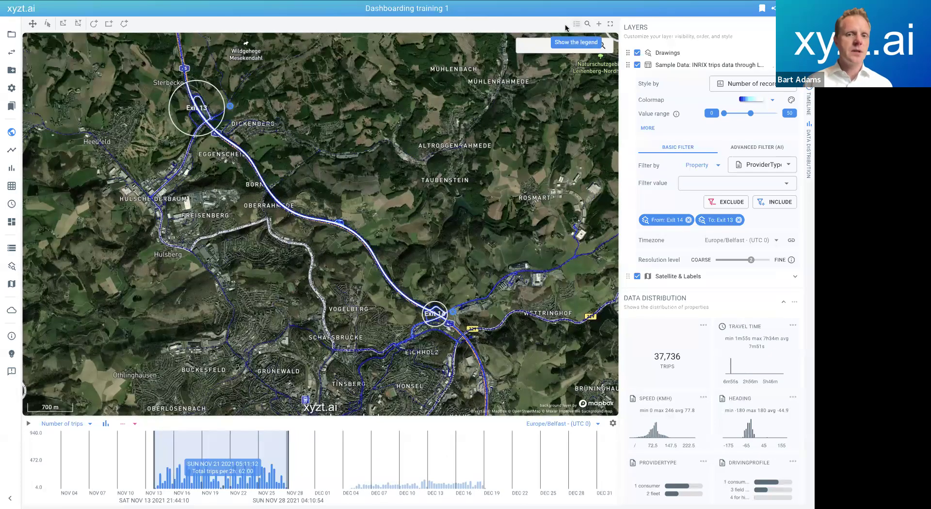
pyautogui.moveTo(364, 180); pyautogui.dragTo(348, 200)
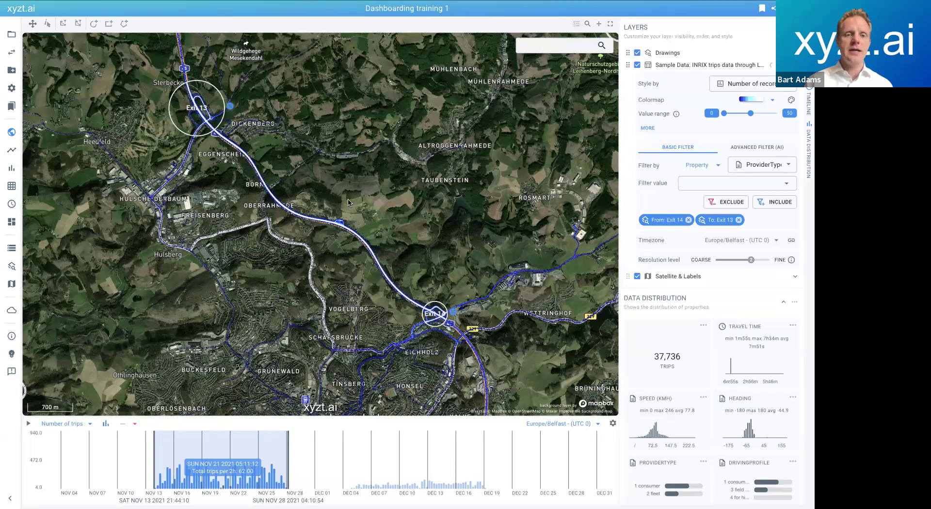
pyautogui.rightClick(348, 200)
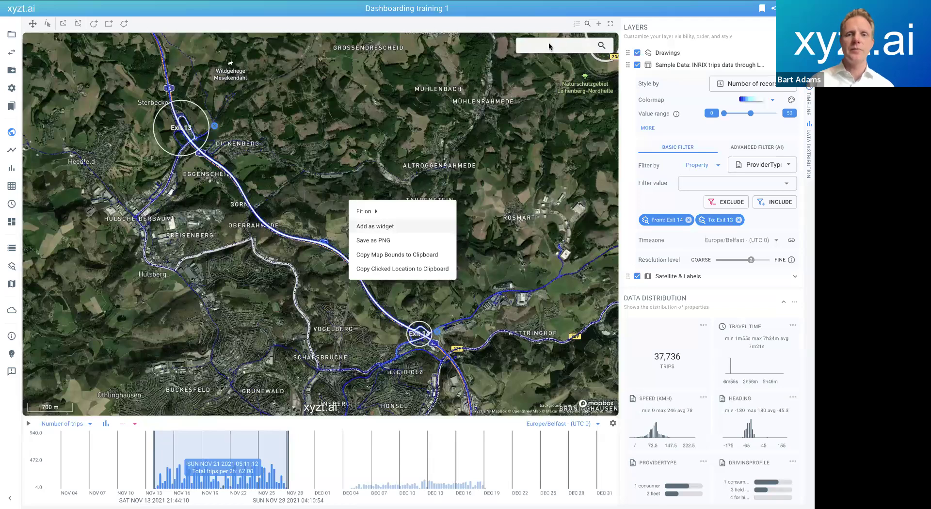
pyautogui.click(576, 25)
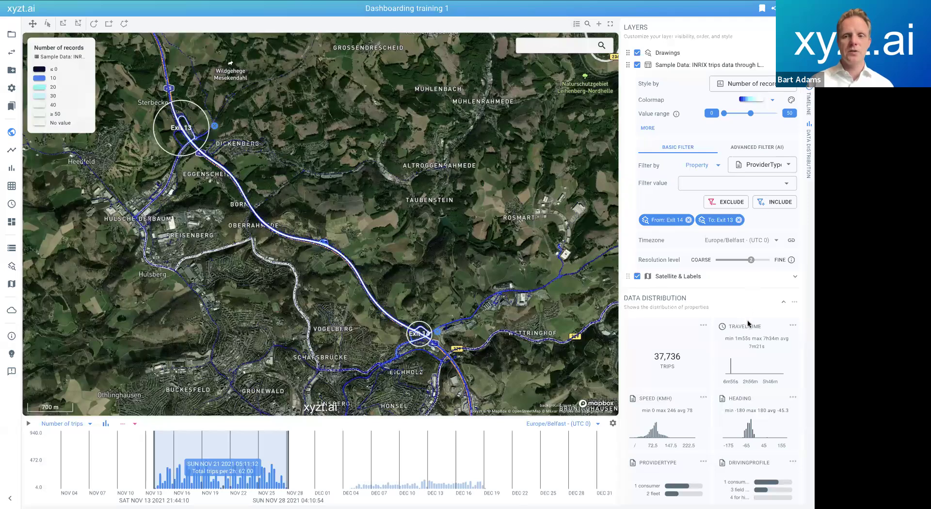
# Darken the Satellite & Labels background layer and frame the map on the highway between Exit 13 and Exit 14.
pyautogui.click(694, 278)
pyautogui.moveTo(794, 292); pyautogui.dragTo(778, 298)
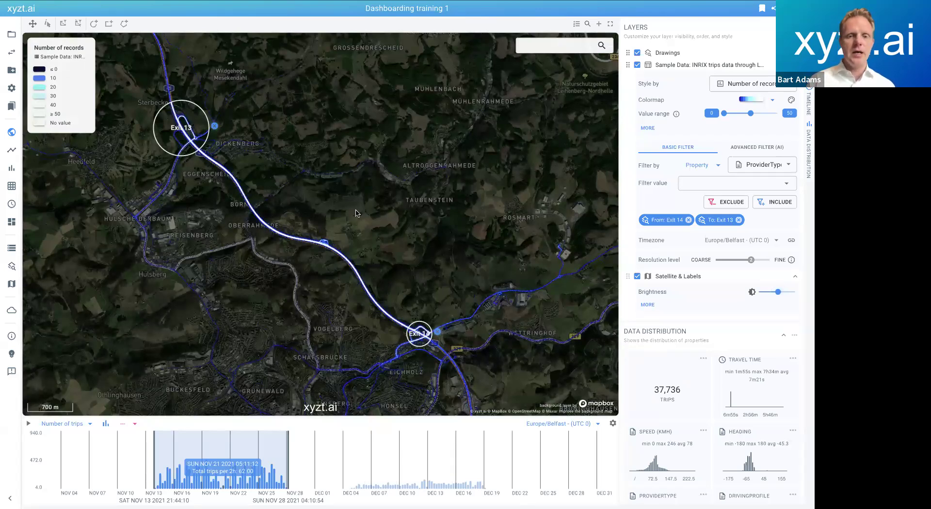
pyautogui.moveTo(359, 211); pyautogui.dragTo(364, 207)
pyautogui.scroll(1, 361, 207)
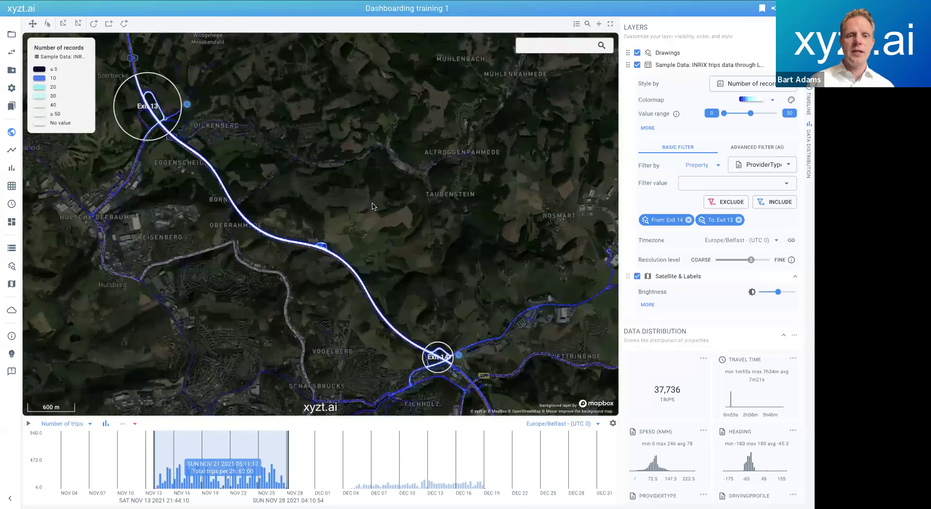
# Add the map as a widget titled Before in a new widget group Bridge Traffic and show it on the dashboard.
pyautogui.rightClick(384, 204)
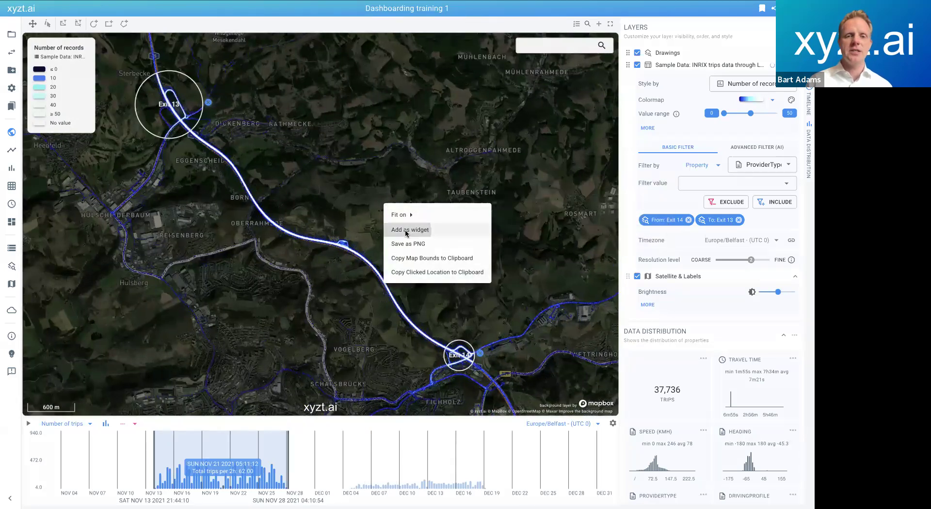
pyautogui.click(407, 231)
pyautogui.click(356, 317)
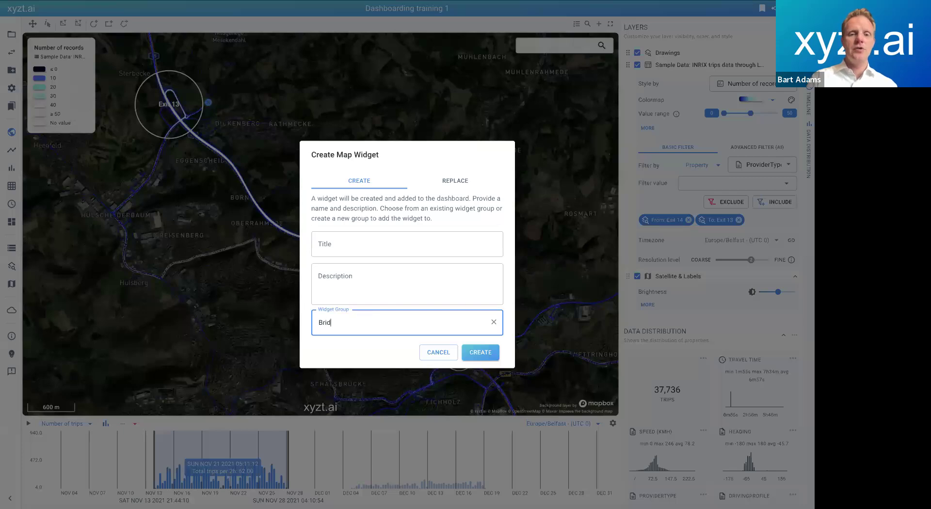
pyautogui.write('Bridge Dem')
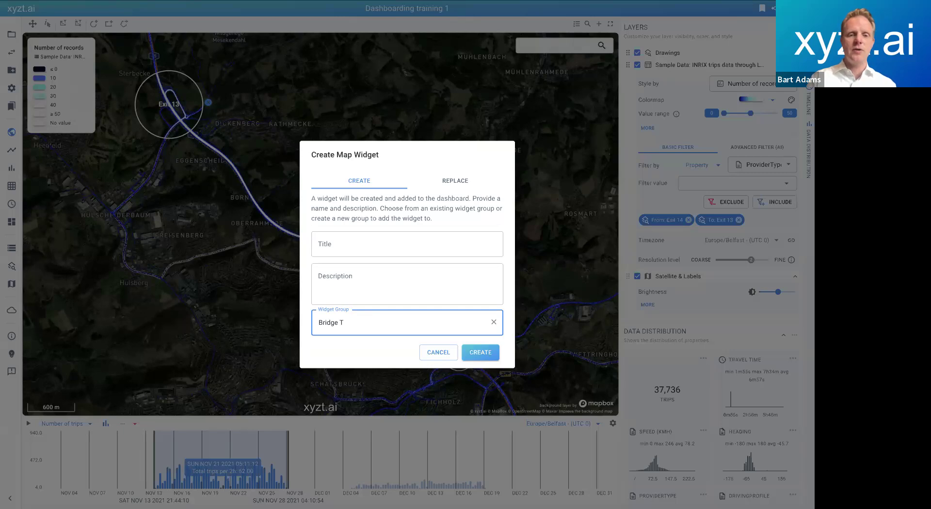
pyautogui.click(346, 245)
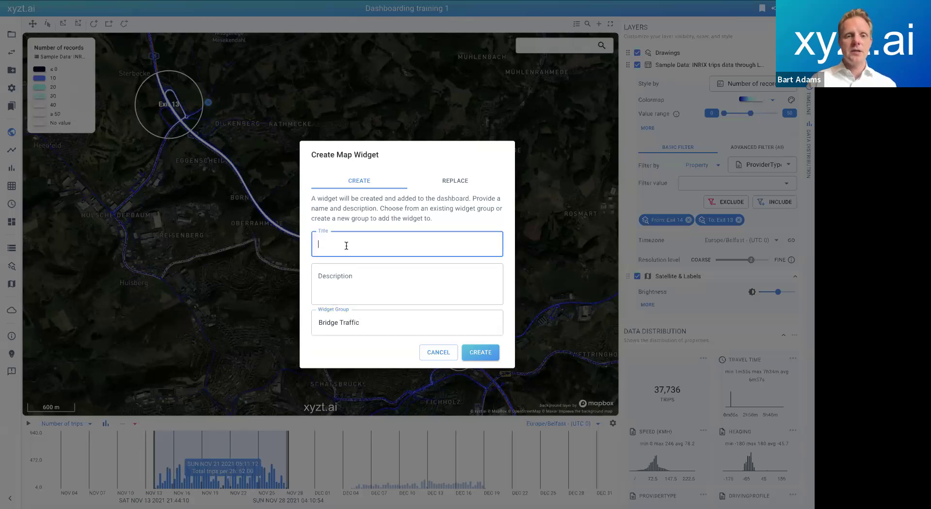
pyautogui.write('Before')
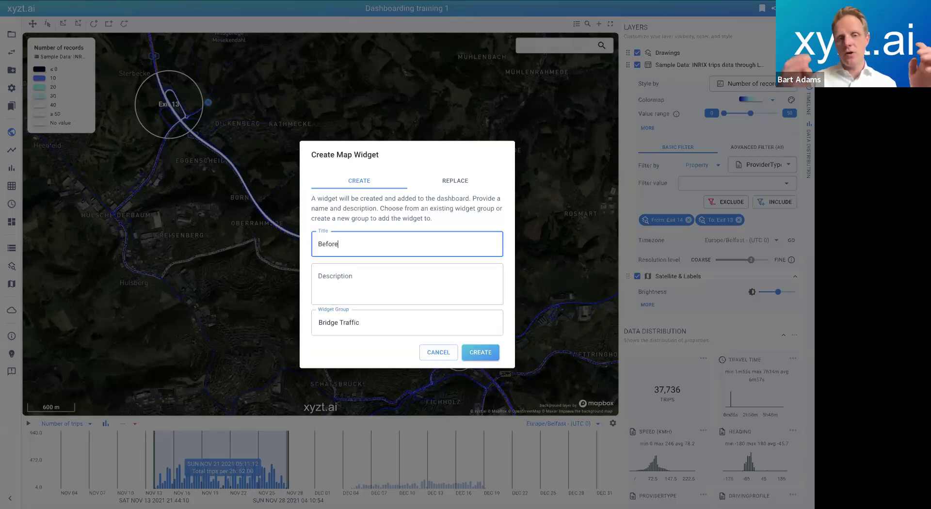
pyautogui.click(475, 355)
pyautogui.click(11, 224)
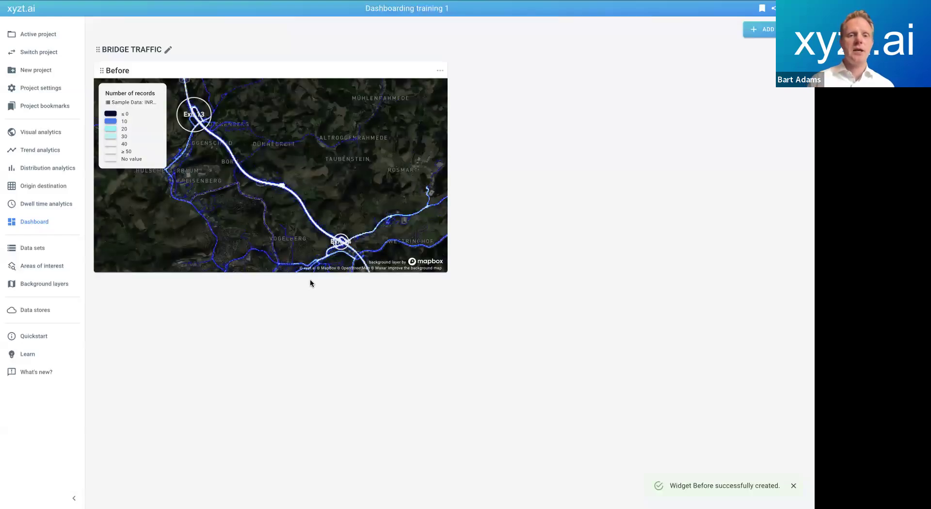
# Reopen the Before widget's map in visual analytics and shift the timeline window to 4–19 December 2021.
pyautogui.click(290, 139)
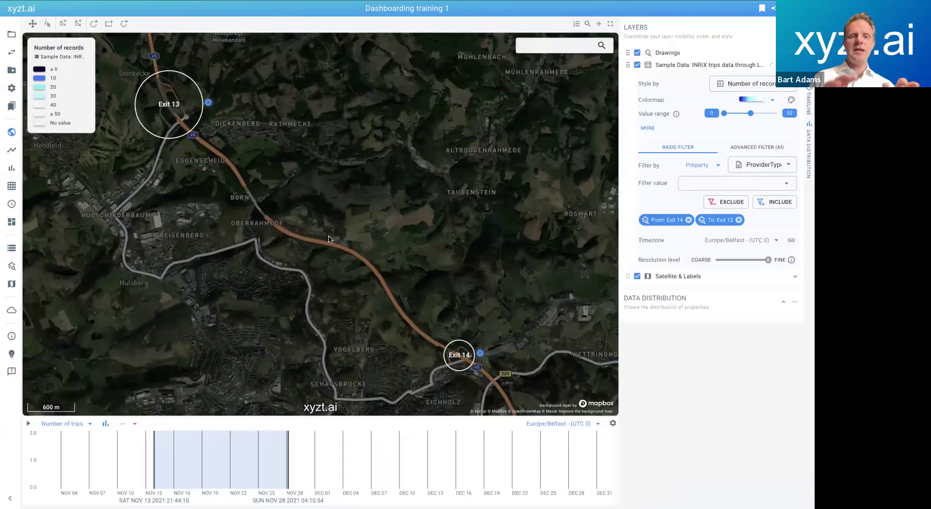
pyautogui.moveTo(230, 438); pyautogui.dragTo(419, 437)
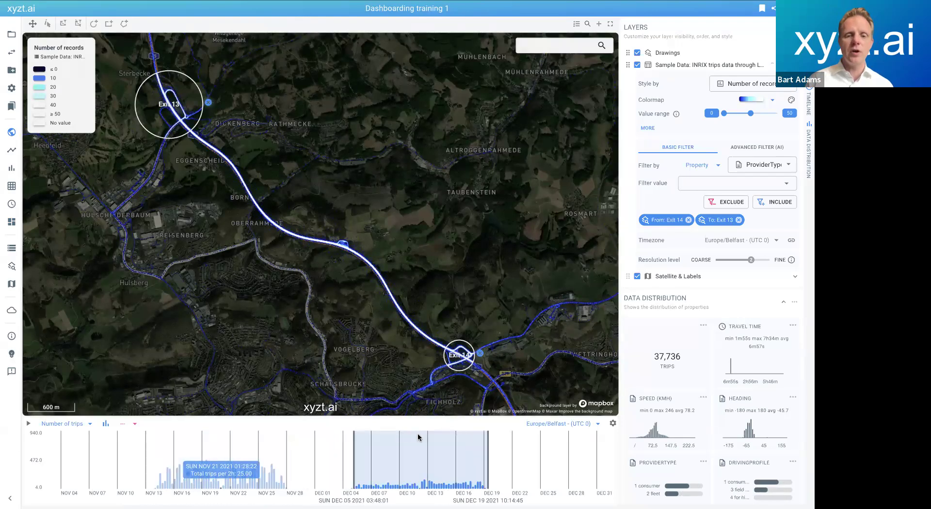
# Add the December map as a widget titled After in the Bridge Traffic group and show it on the dashboard.
pyautogui.rightClick(305, 289)
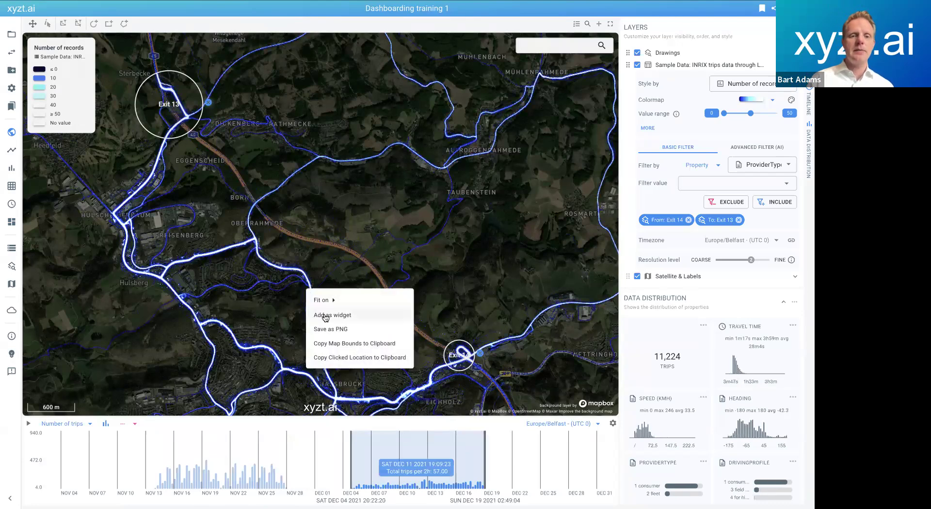
pyautogui.click(325, 316)
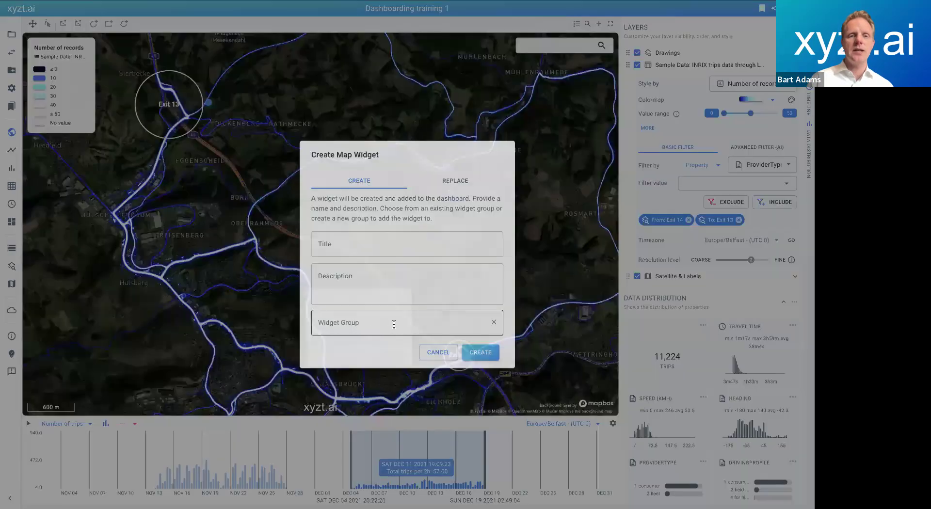
pyautogui.click(371, 319)
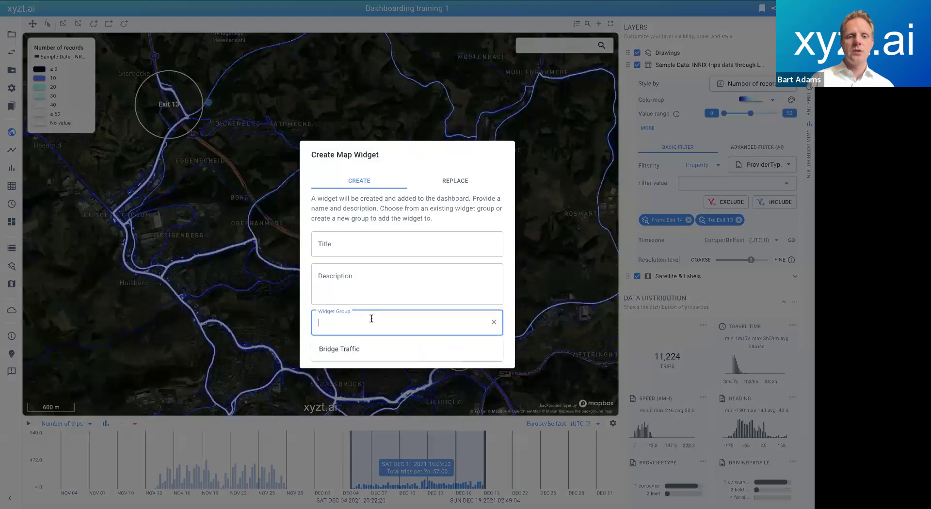
pyautogui.click(360, 349)
pyautogui.click(358, 251)
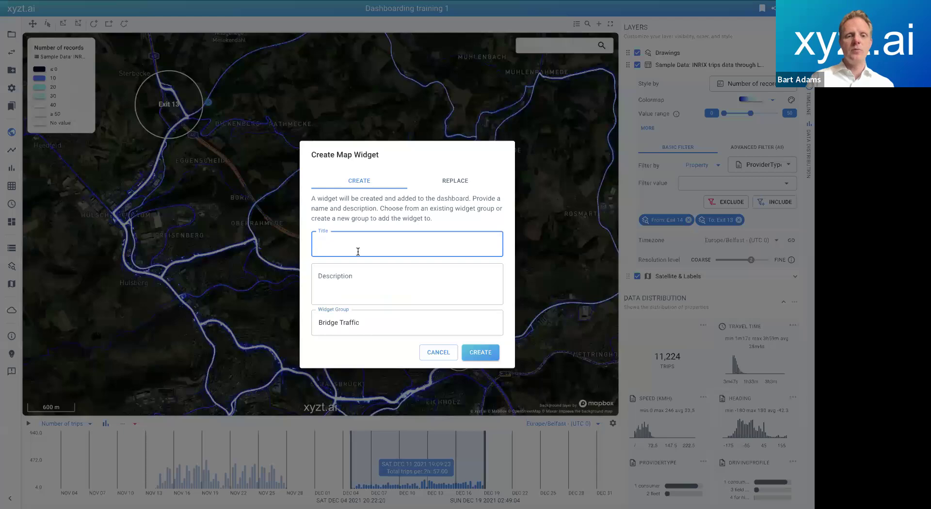
pyautogui.write('SituationA45')
pyautogui.click(480, 352)
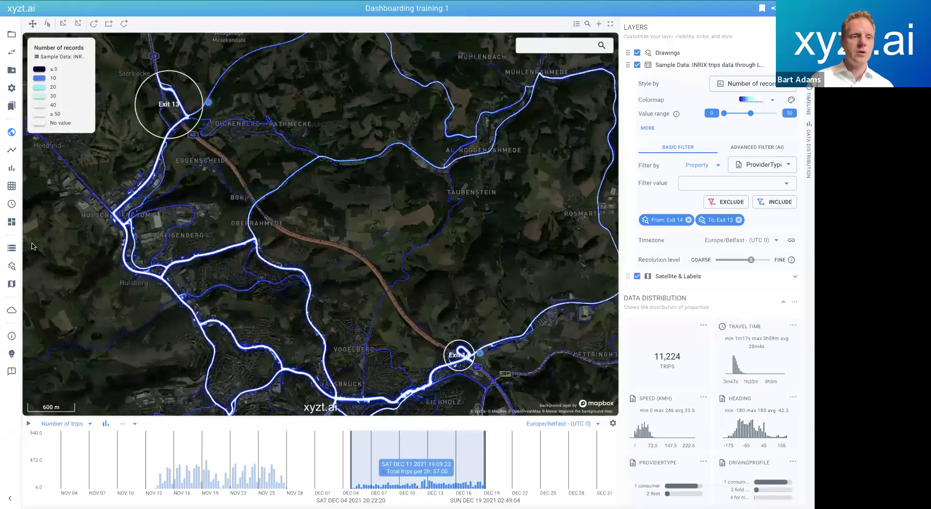
pyautogui.click(14, 226)
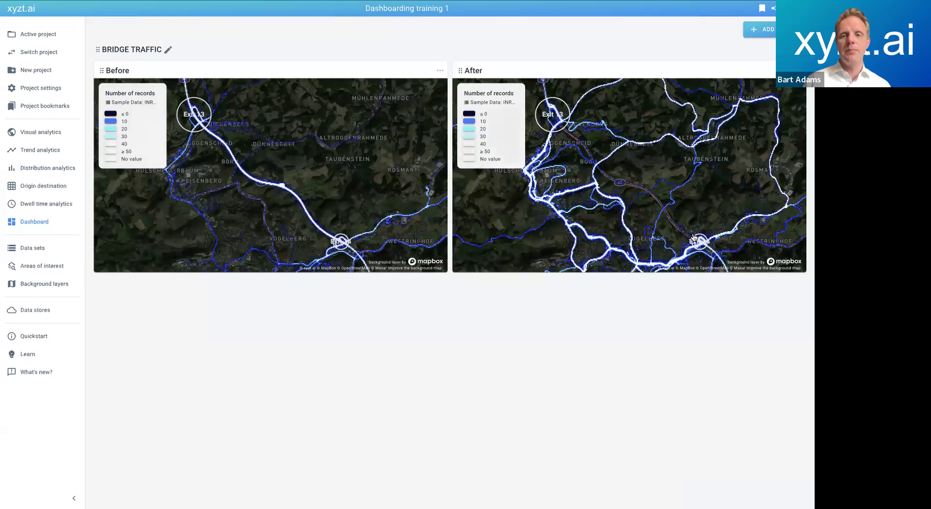
# Open the After widget's map around Exit 14 and style the trips by Speed (kmh) with a maximum value of 120.
pyautogui.click(700, 248)
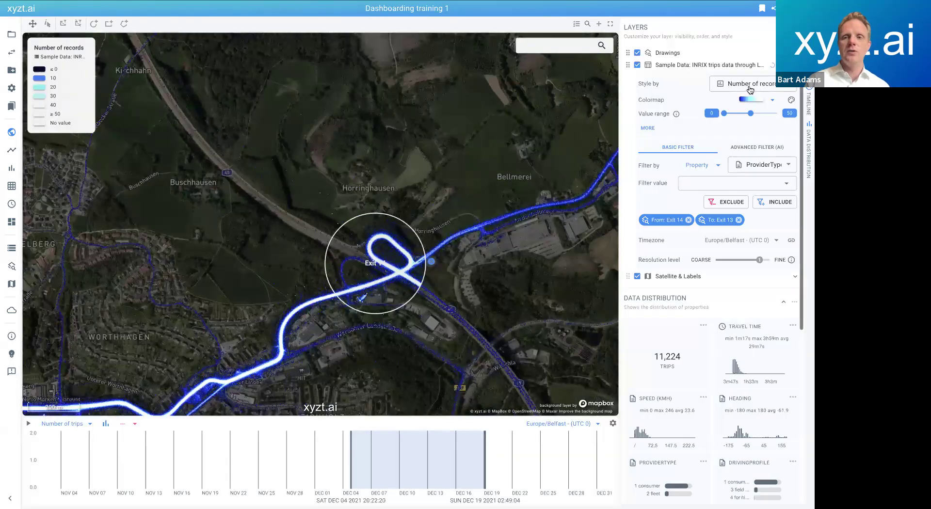
pyautogui.click(750, 86)
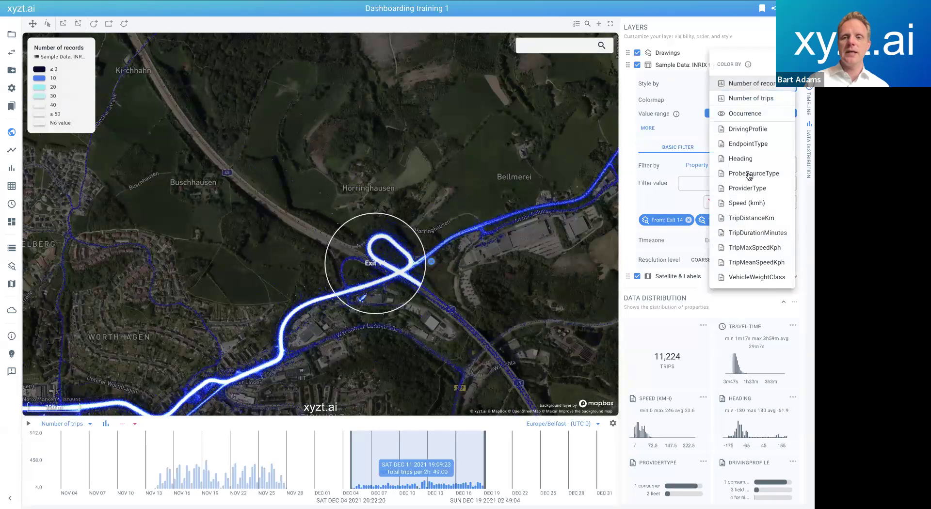
pyautogui.click(735, 203)
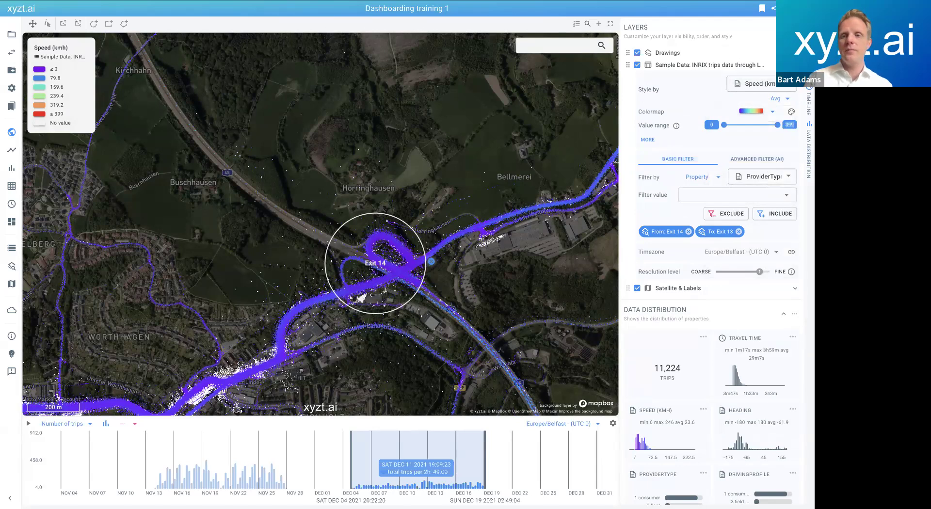
pyautogui.press('Return')
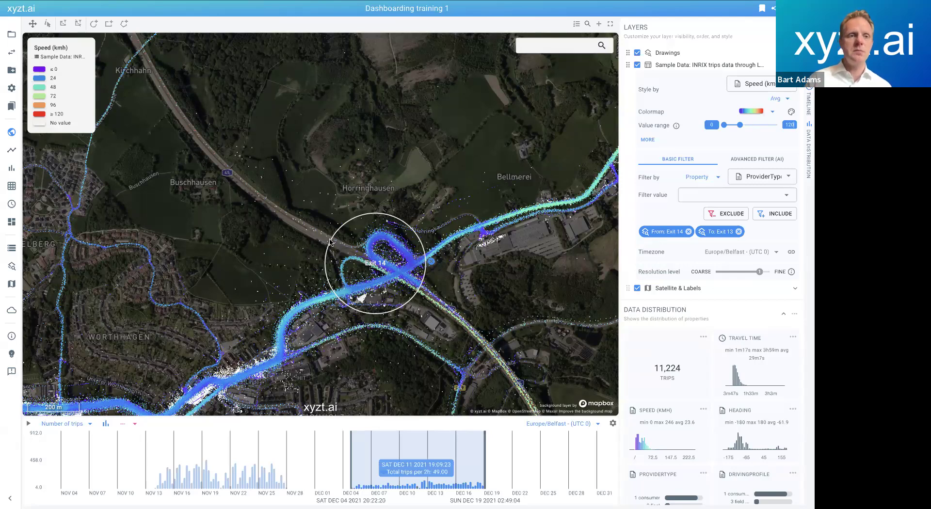
# Apply the red-to-violet rainbow colormap to the speeds and shift the timeline window to 13–27 November 2021.
pyautogui.click(745, 113)
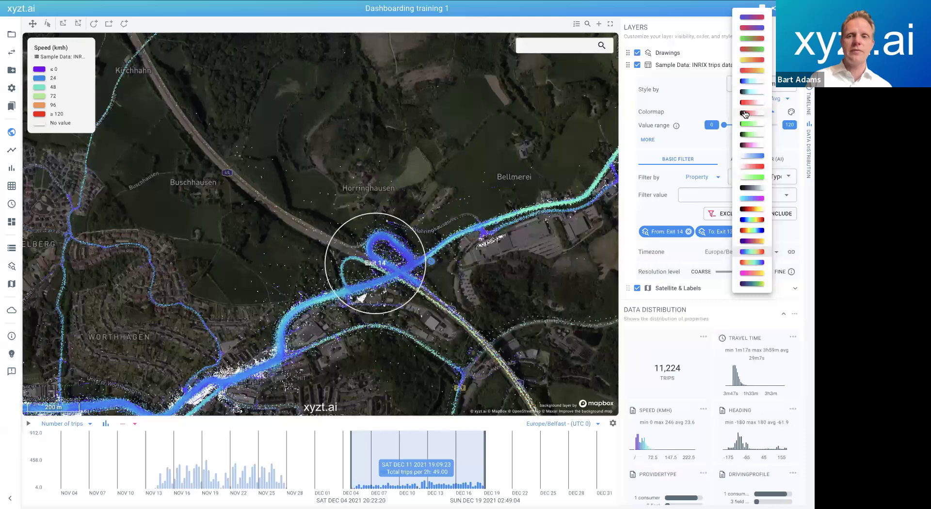
pyautogui.click(709, 105)
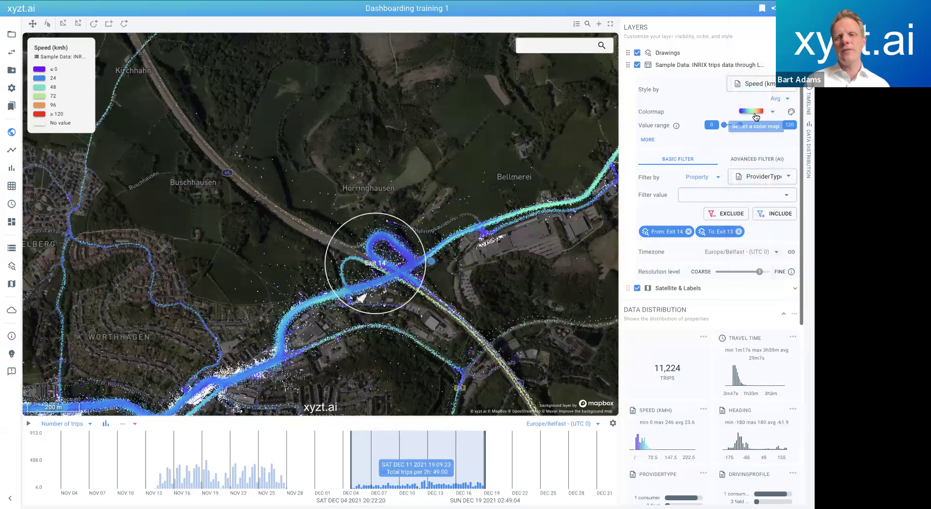
pyautogui.click(755, 116)
pyautogui.click(753, 261)
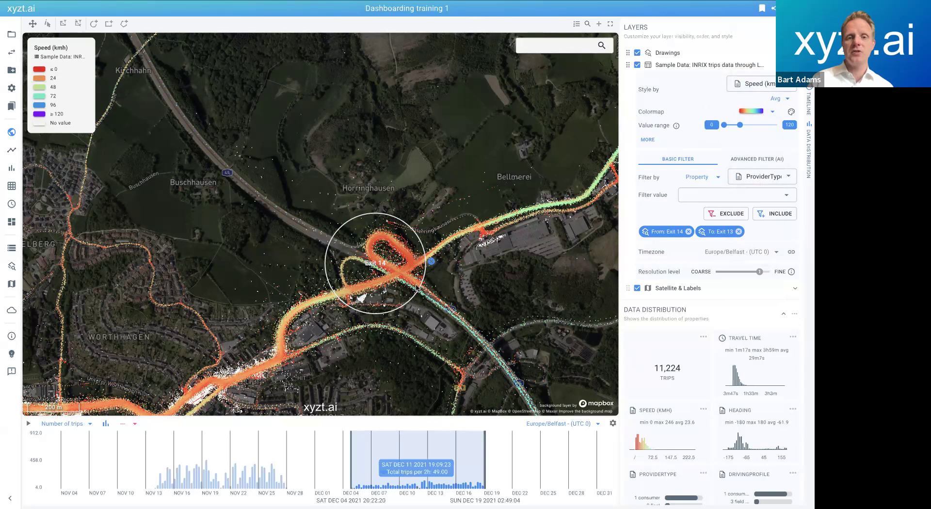
pyautogui.moveTo(406, 433); pyautogui.dragTo(201, 442)
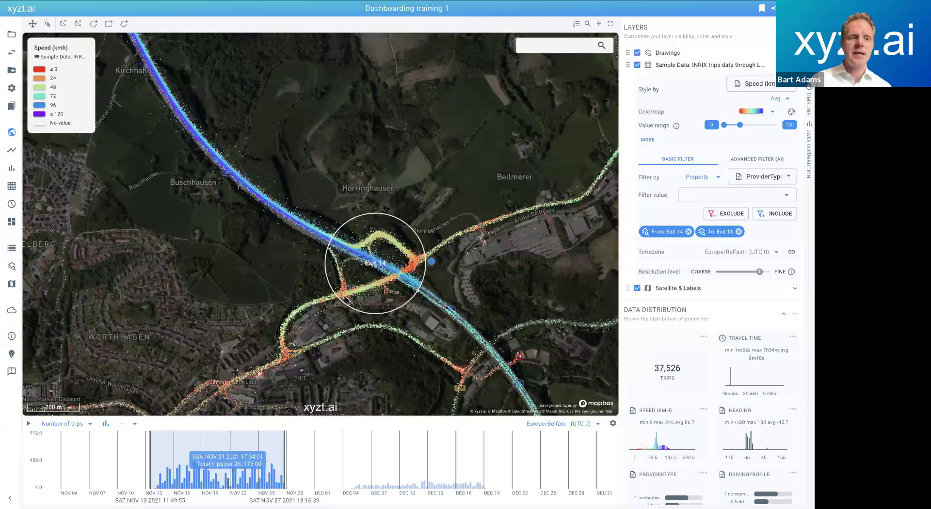
# Review the Period 2 time range in dwell time analytics and remove Exit 12 and Exit 15 from the areas of interest.
pyautogui.click(11, 205)
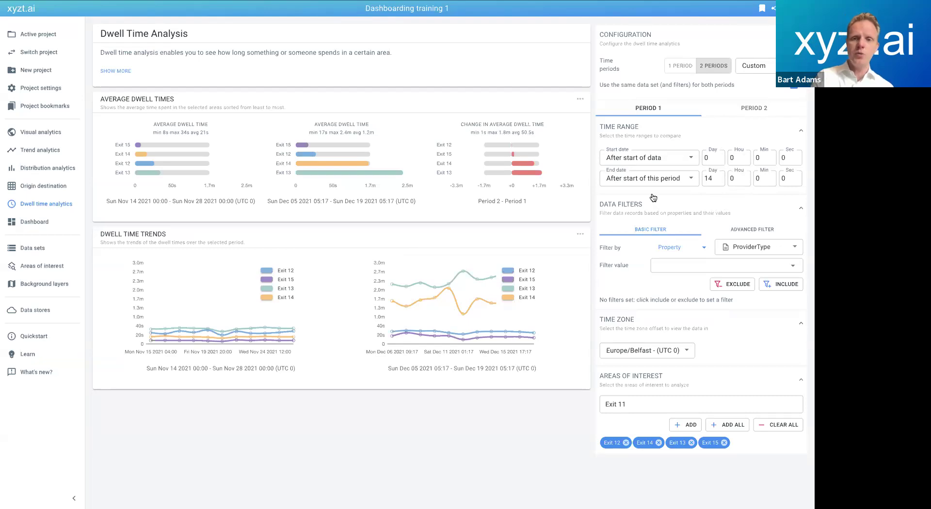
pyautogui.click(746, 112)
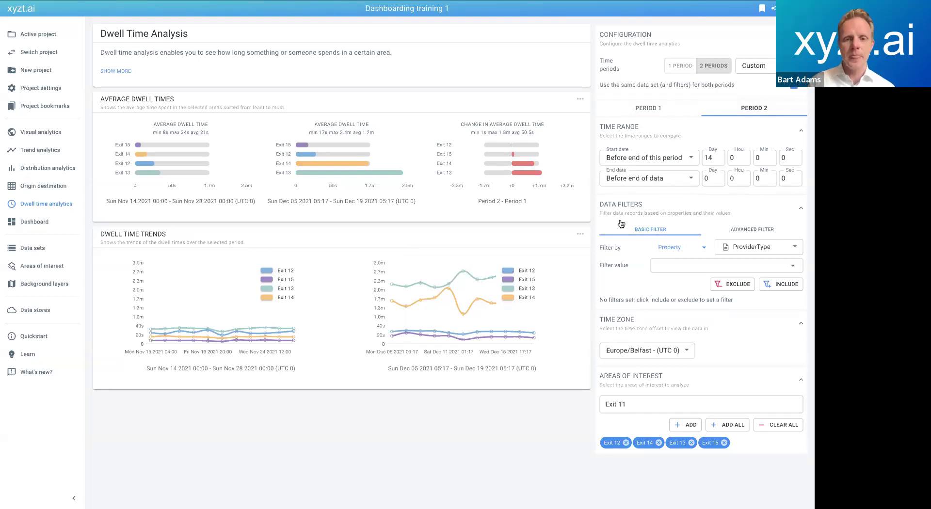
pyautogui.moveTo(234, 319)
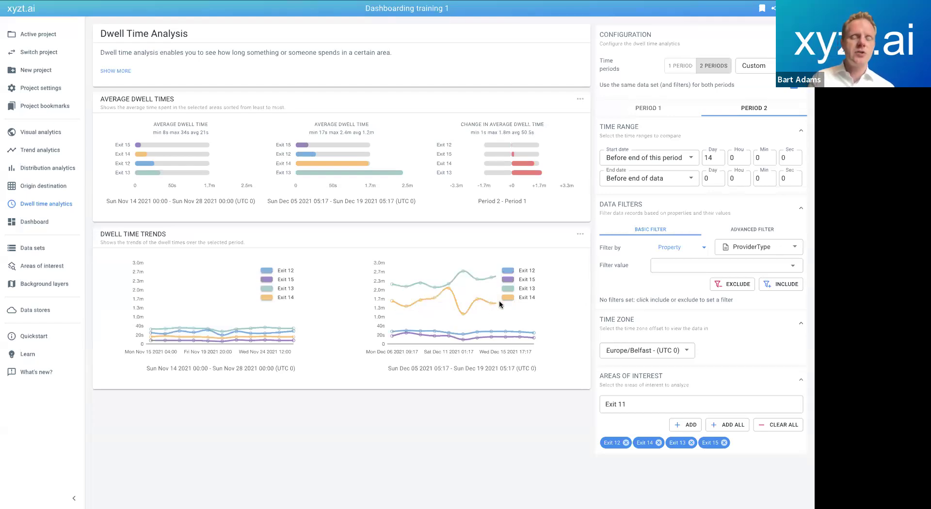
pyautogui.click(626, 443)
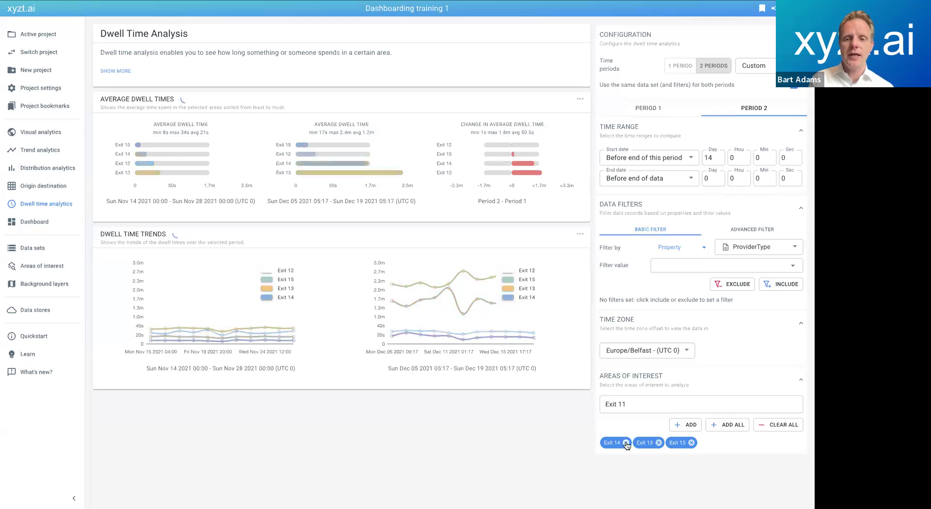
pyautogui.click(691, 443)
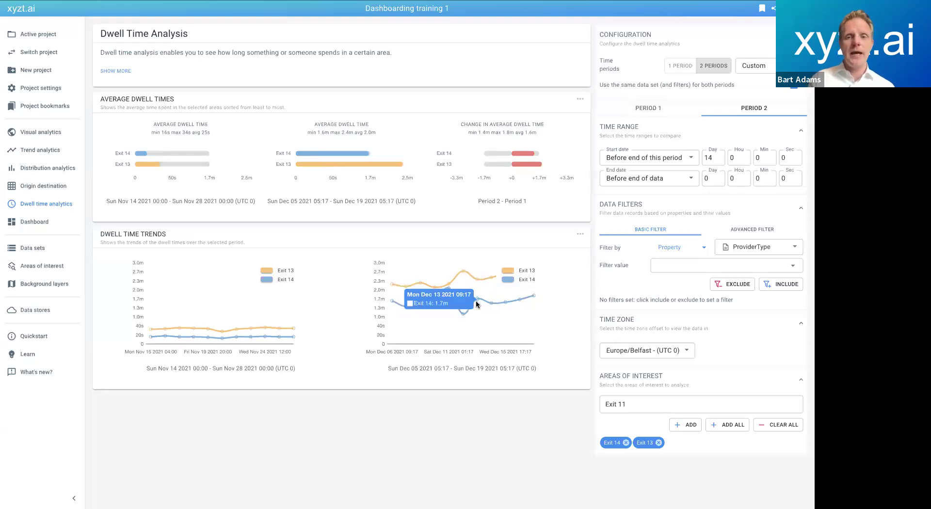
# Add the dwell time trends chart as a widget titled Dwell time in the Bridge Traffic group and show the dashboard.
pyautogui.click(582, 233)
pyautogui.click(591, 235)
pyautogui.click(380, 316)
pyautogui.click(358, 357)
pyautogui.click(363, 243)
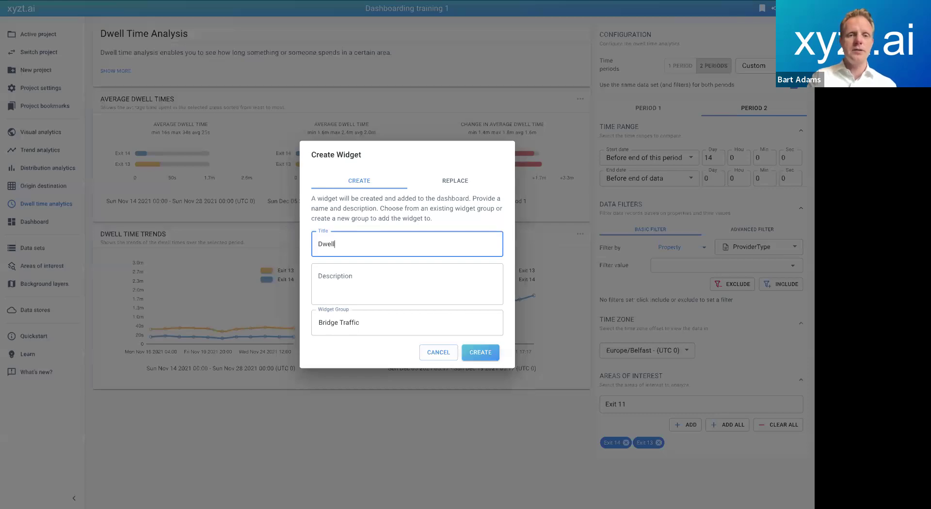
pyautogui.click(479, 356)
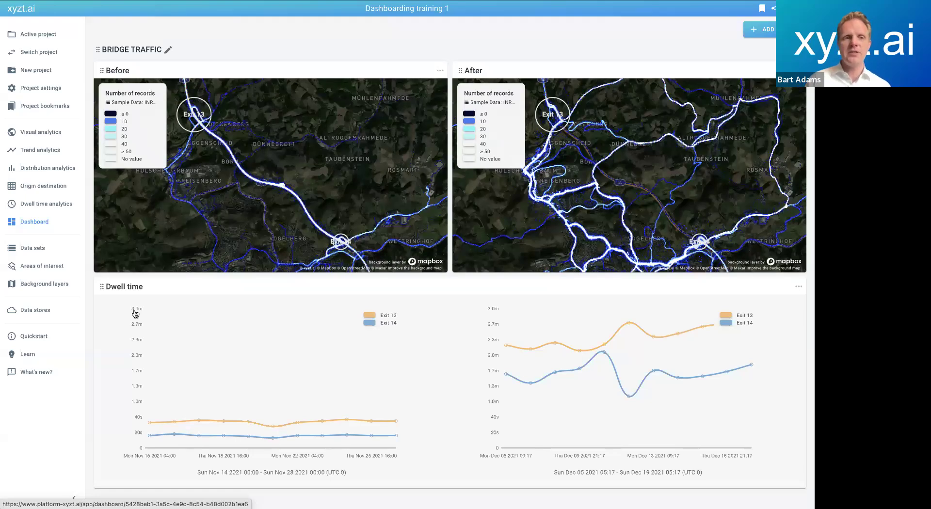
# In trend analytics, collapse the settings sections above Categories and remove Exit 15 and Exit 12 from the Area category.
pyautogui.click(56, 159)
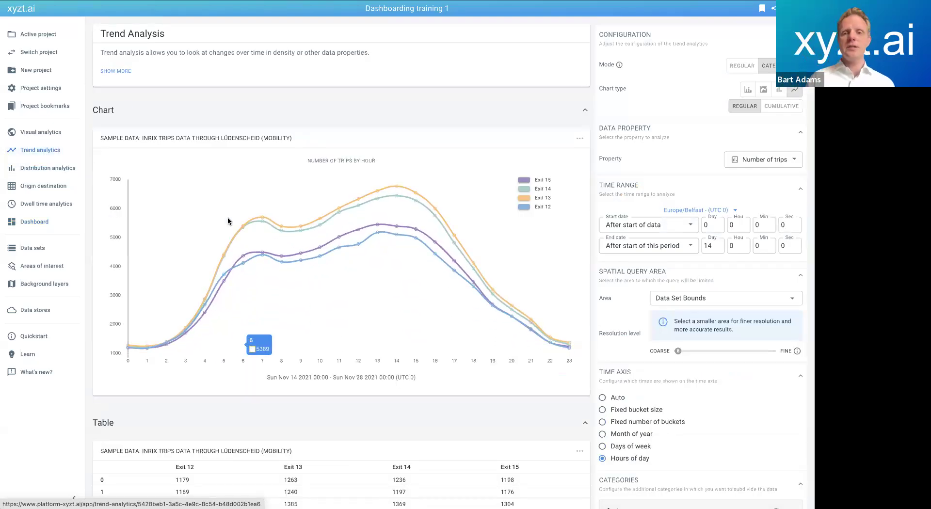
pyautogui.click(641, 183)
pyautogui.click(641, 139)
pyautogui.click(639, 41)
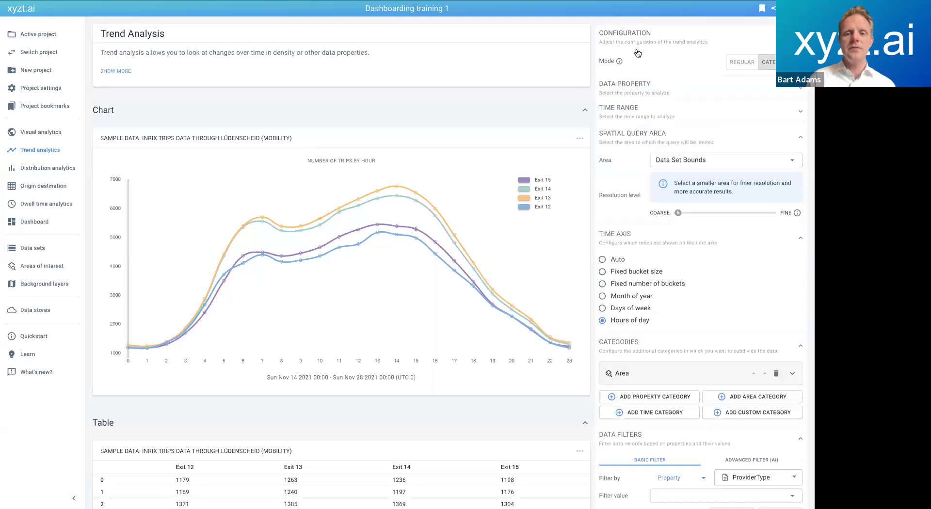
pyautogui.click(624, 205)
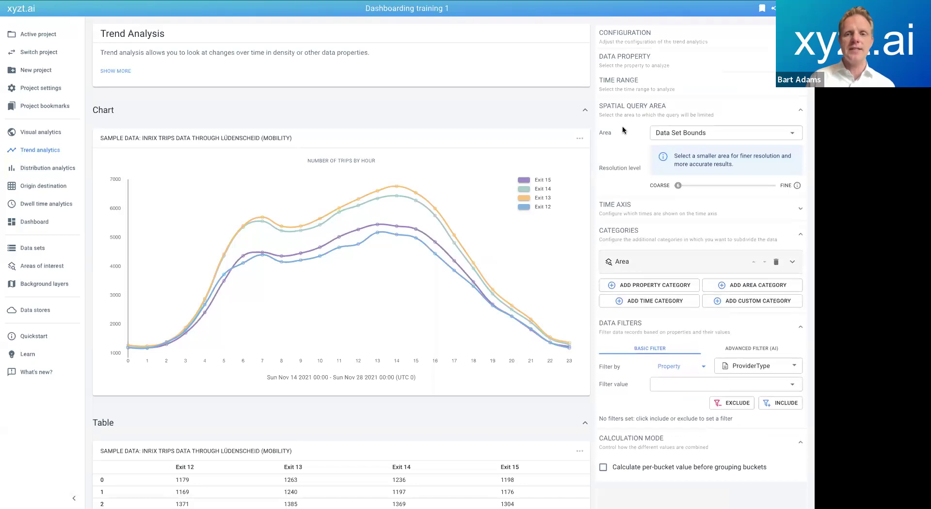
pyautogui.click(622, 115)
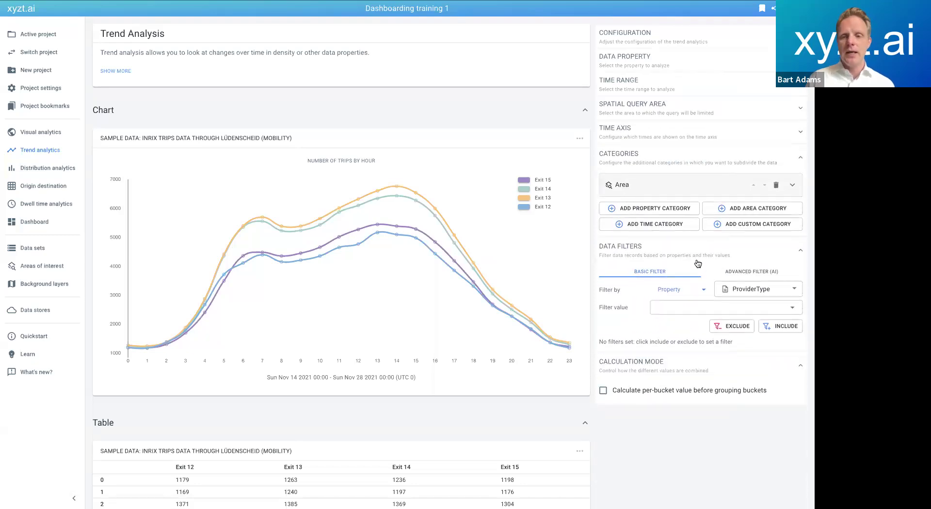
pyautogui.click(681, 187)
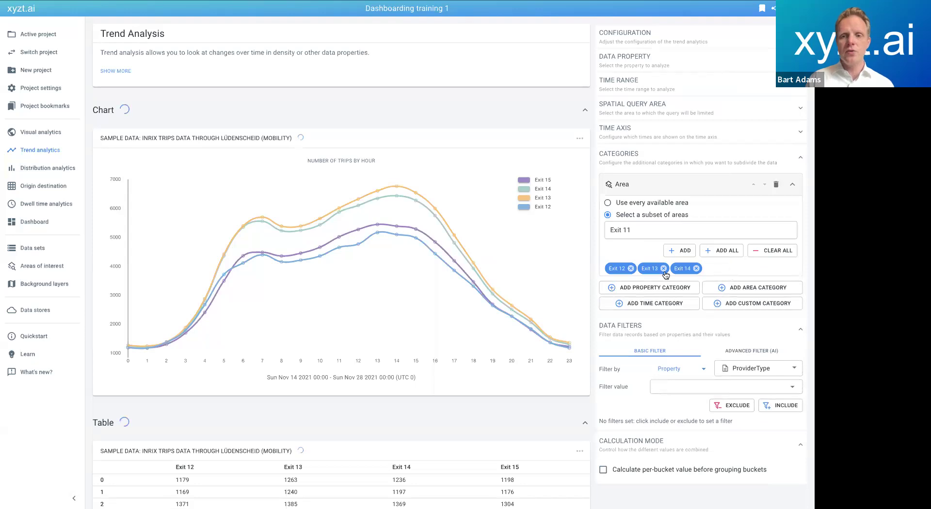
pyautogui.click(631, 268)
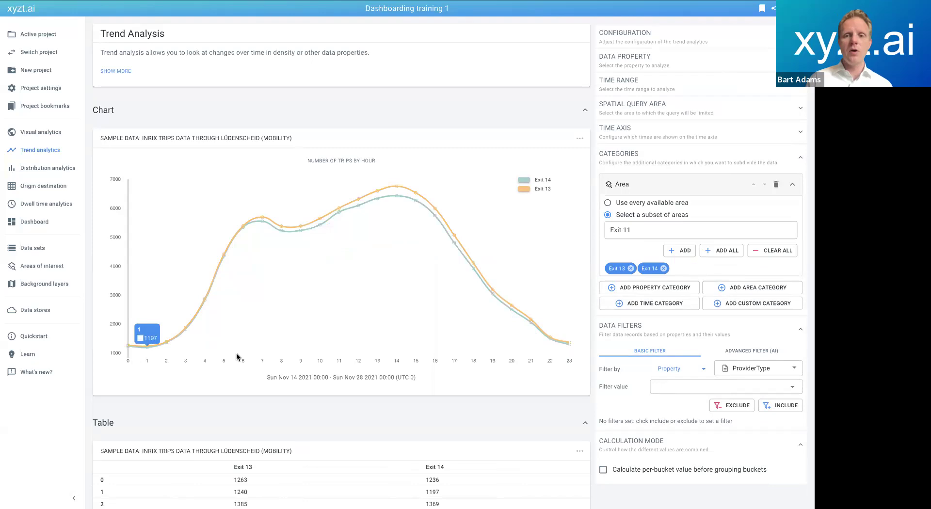
# Expand the time range settings and add the trend chart as a widget titled Number of trips in the Bridge Traffic group.
pyautogui.click(634, 78)
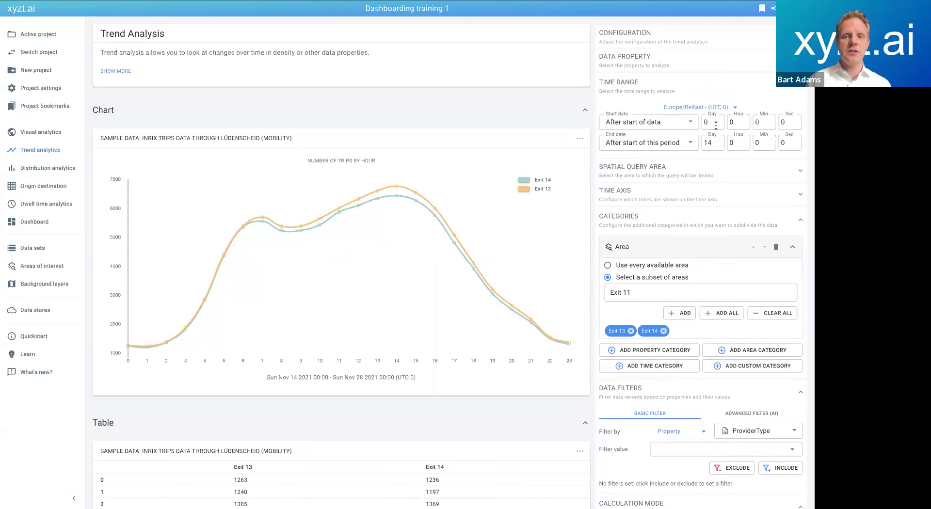
pyautogui.click(580, 139)
pyautogui.click(583, 139)
pyautogui.click(362, 321)
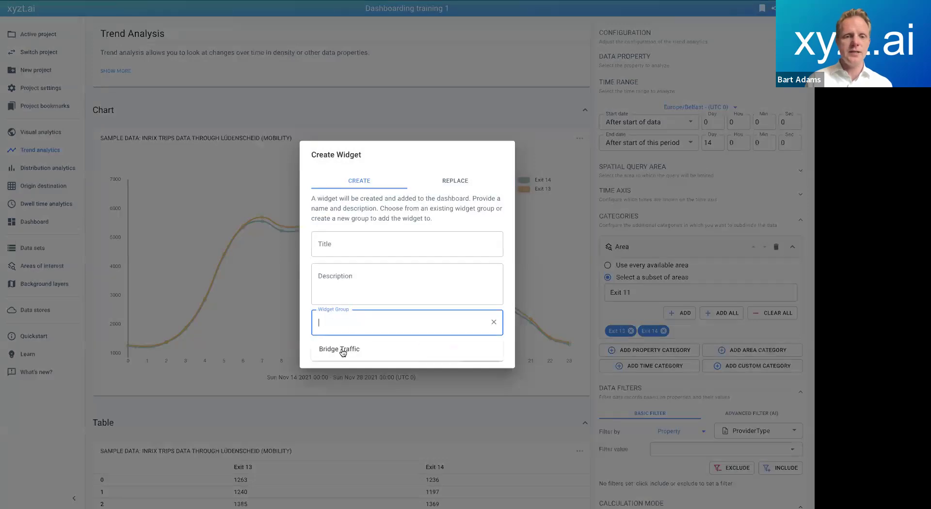
pyautogui.click(342, 349)
pyautogui.click(363, 243)
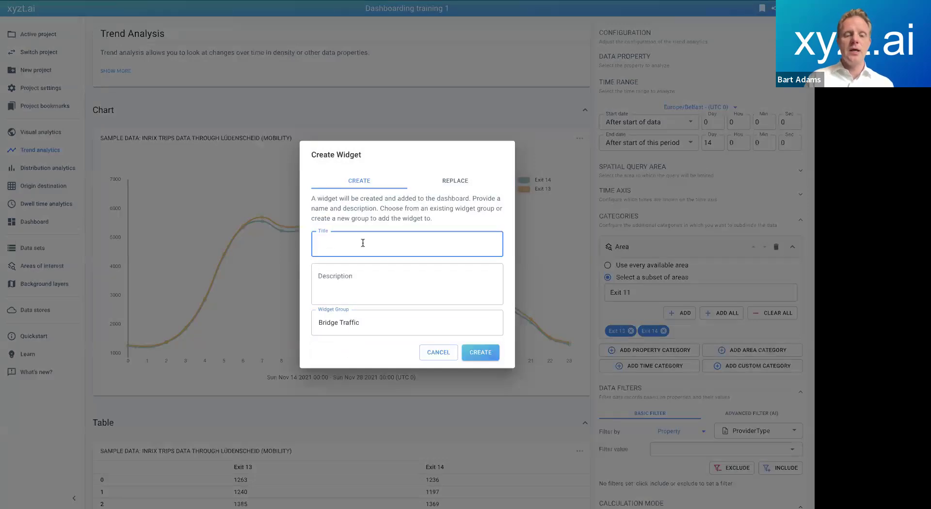
pyautogui.write('Number of trips')
pyautogui.click(479, 353)
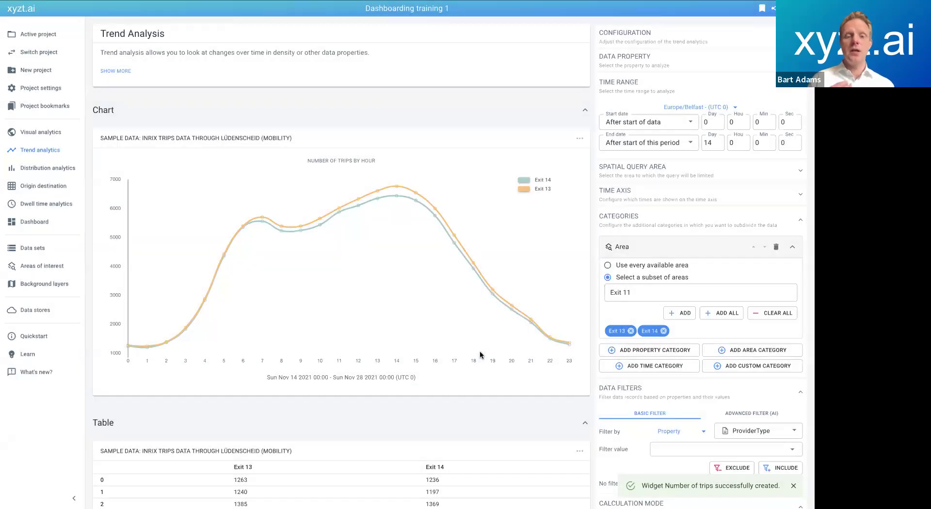
# Set the time range to start 14 days before the end of this period and end 0 days before the end of data.
pyautogui.click(630, 123)
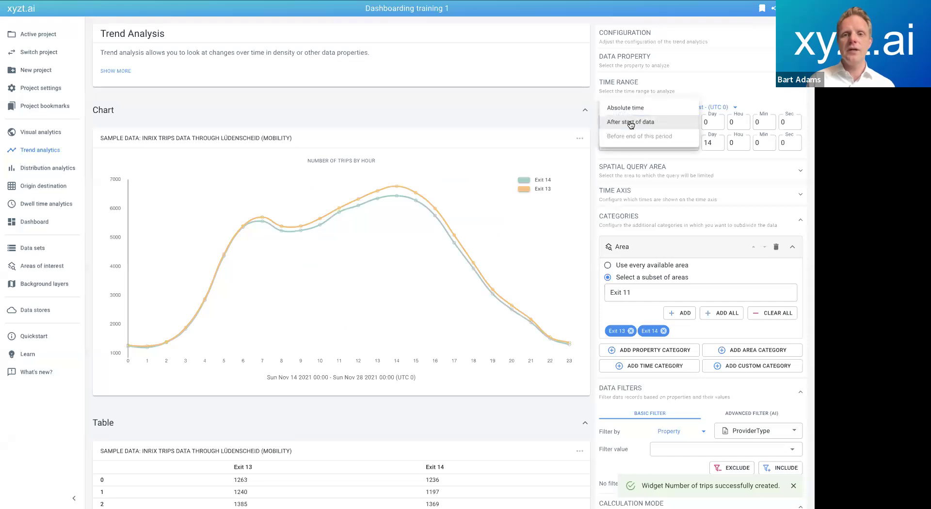
pyautogui.click(688, 162)
pyautogui.click(666, 142)
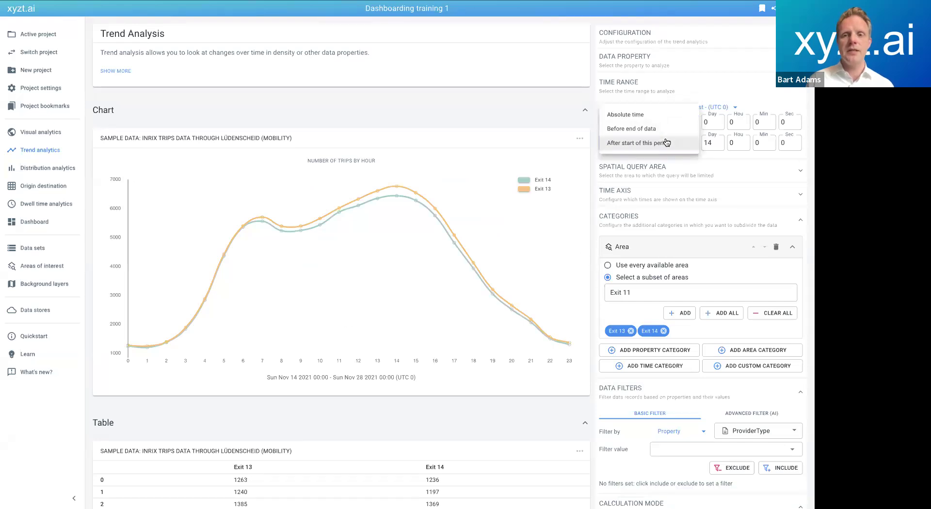
pyautogui.click(651, 129)
pyautogui.click(642, 123)
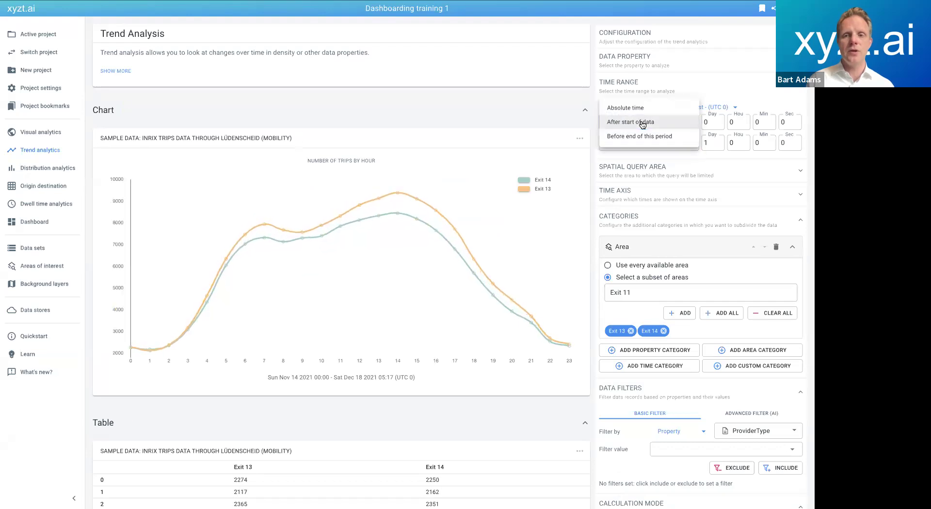
pyautogui.click(640, 136)
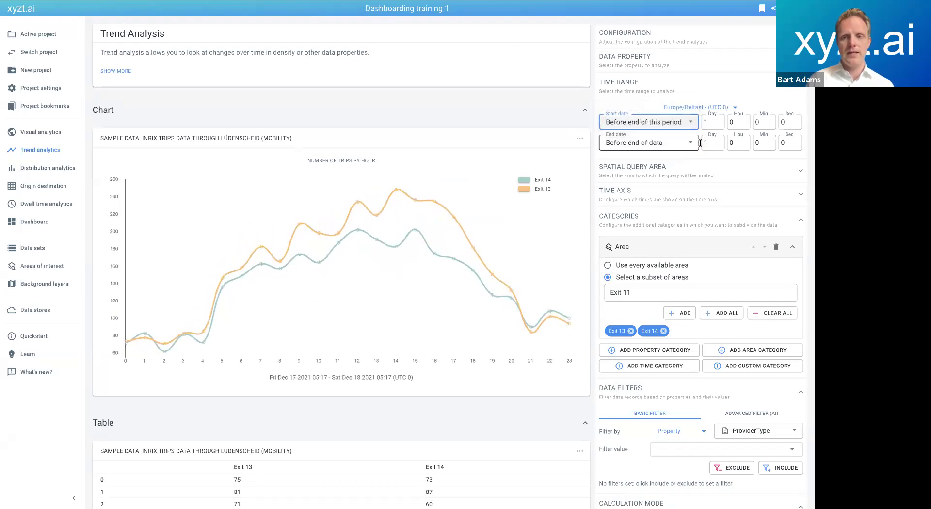
pyautogui.click(711, 123)
pyautogui.write('4')
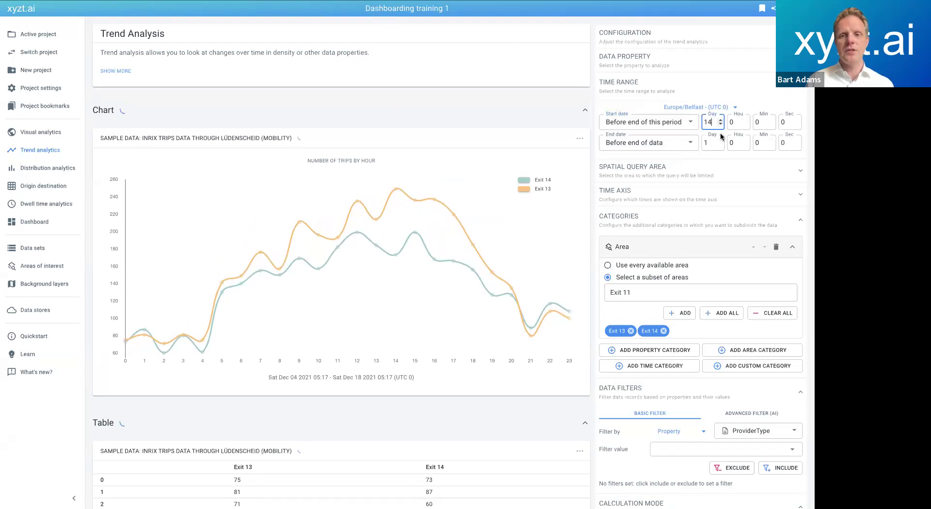
pyautogui.click(720, 145)
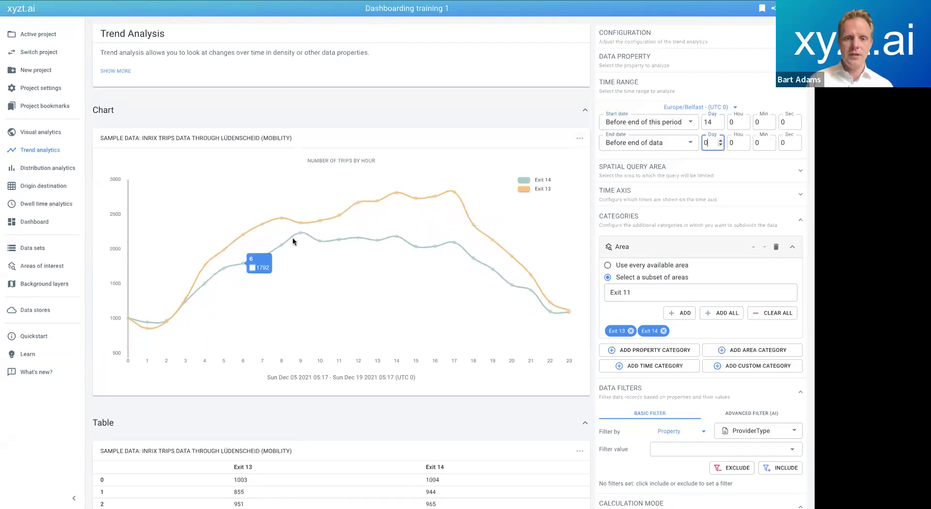
# Add the updated trend chart as a widget titled After in the Bridge Traffic group.
pyautogui.click(579, 139)
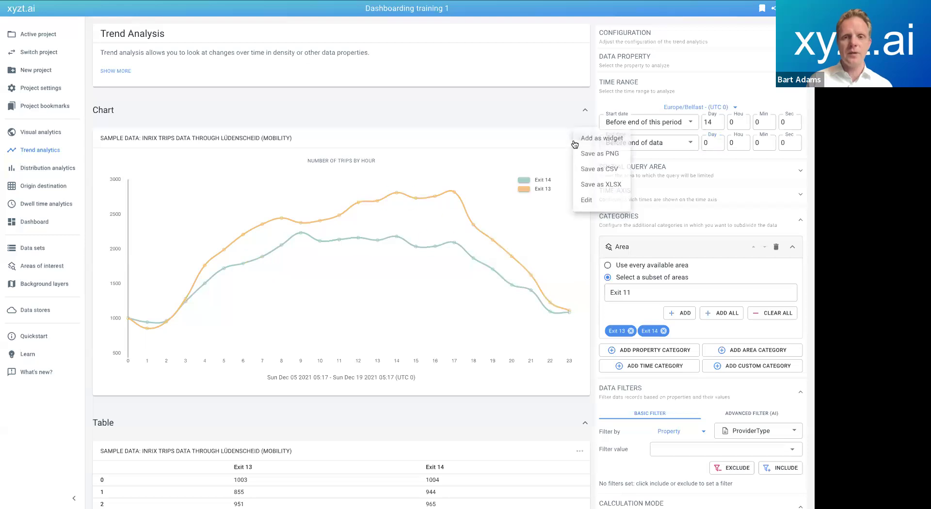
pyautogui.click(601, 138)
pyautogui.click(406, 323)
pyautogui.click(373, 349)
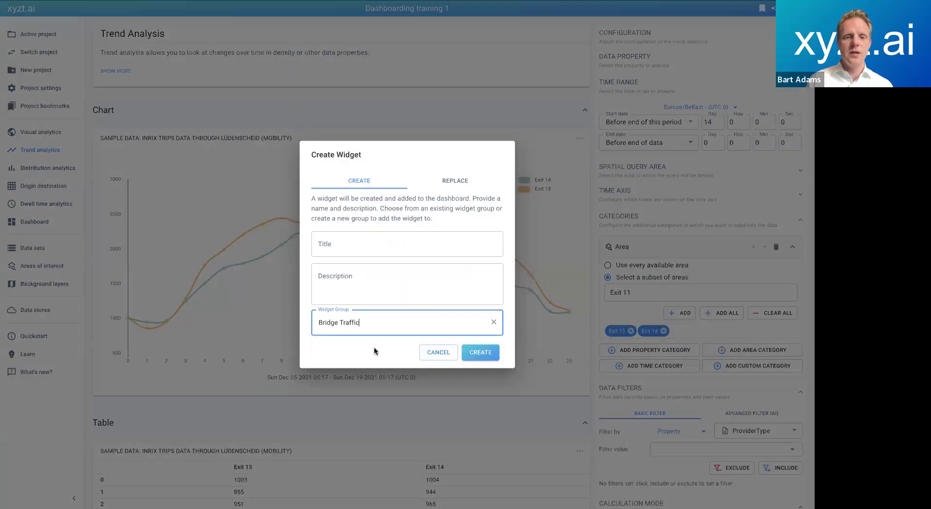
pyautogui.click(377, 247)
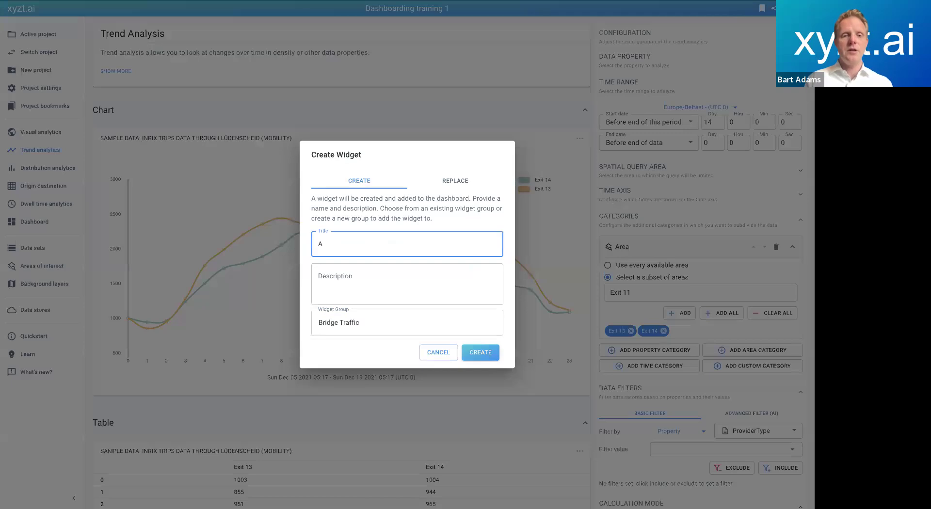
pyautogui.click(475, 353)
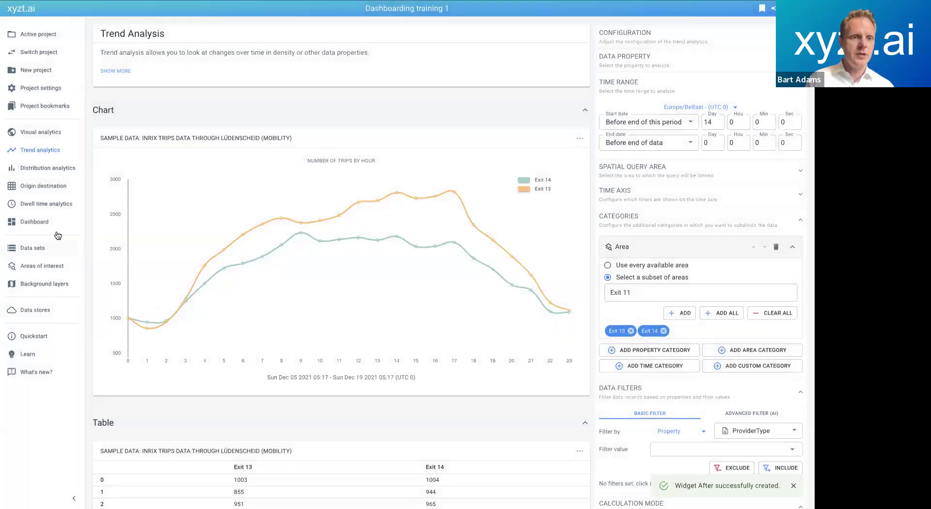
# On the dashboard, rename the Number of trips widget to Before and set its width to 6 and height to 2.
pyautogui.click(42, 223)
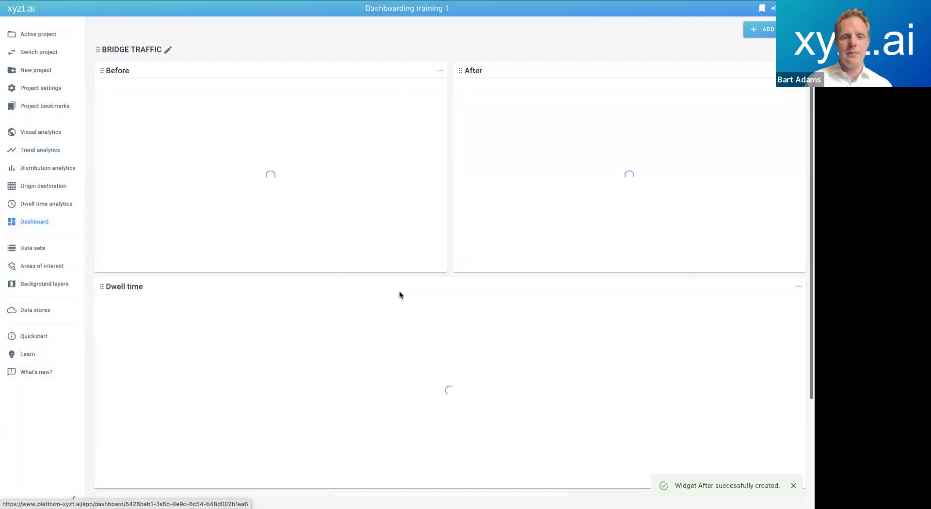
pyautogui.scroll(-3, 399, 295)
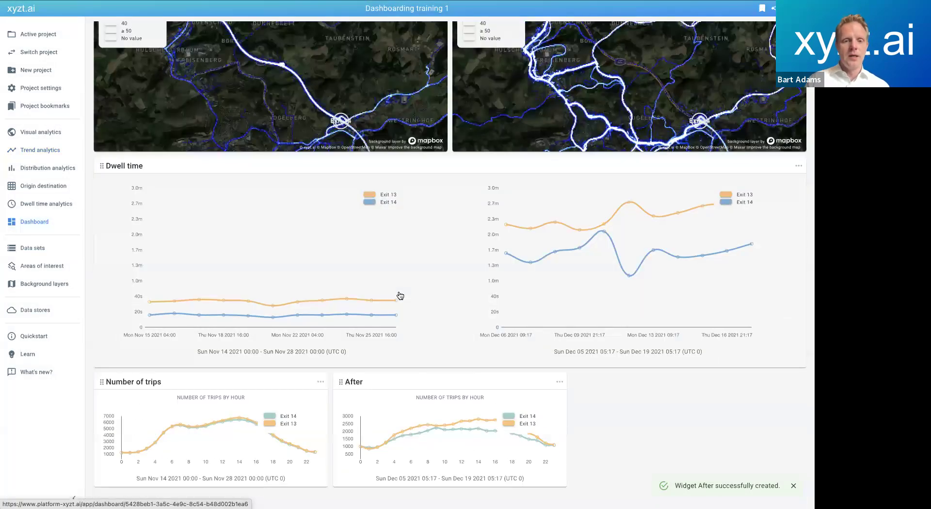
pyautogui.click(320, 382)
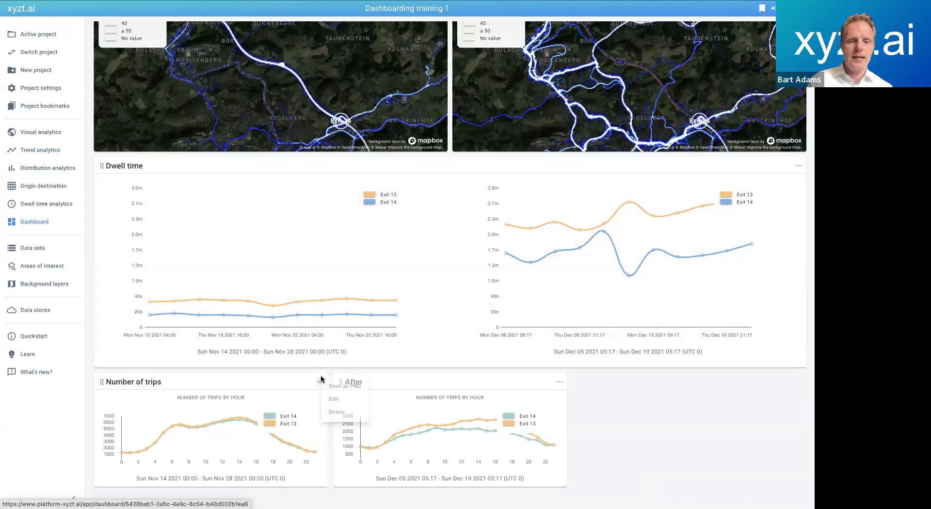
pyautogui.click(333, 401)
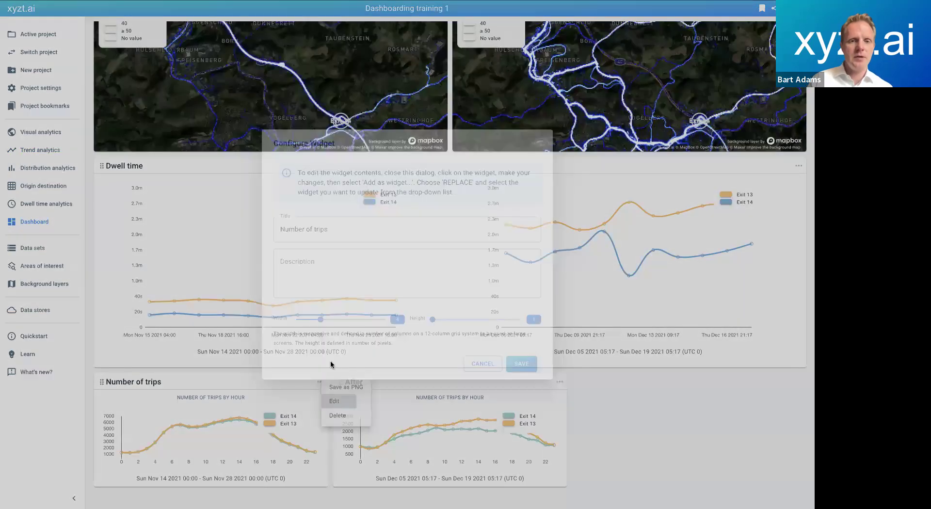
pyautogui.moveTo(352, 229); pyautogui.dragTo(241, 231)
pyautogui.write('Before')
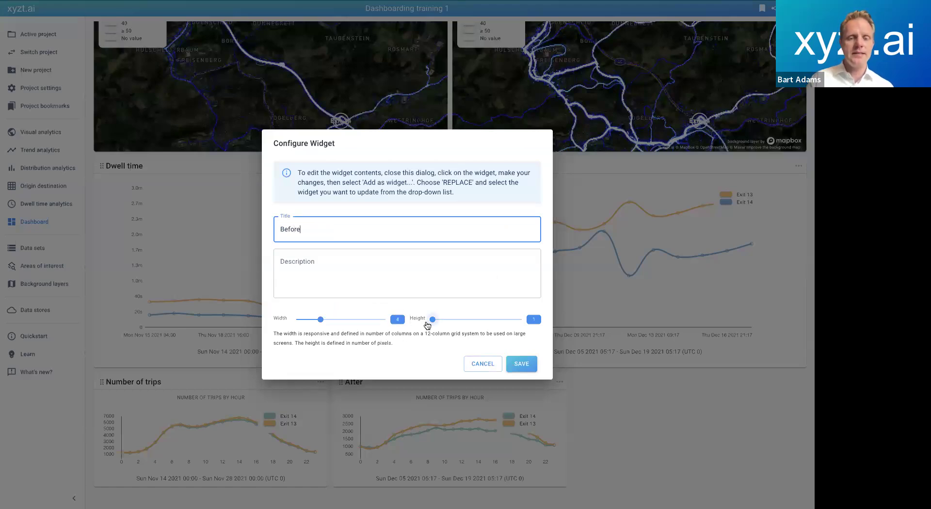
pyautogui.moveTo(321, 319); pyautogui.dragTo(339, 322)
pyautogui.moveTo(433, 319); pyautogui.dragTo(444, 320)
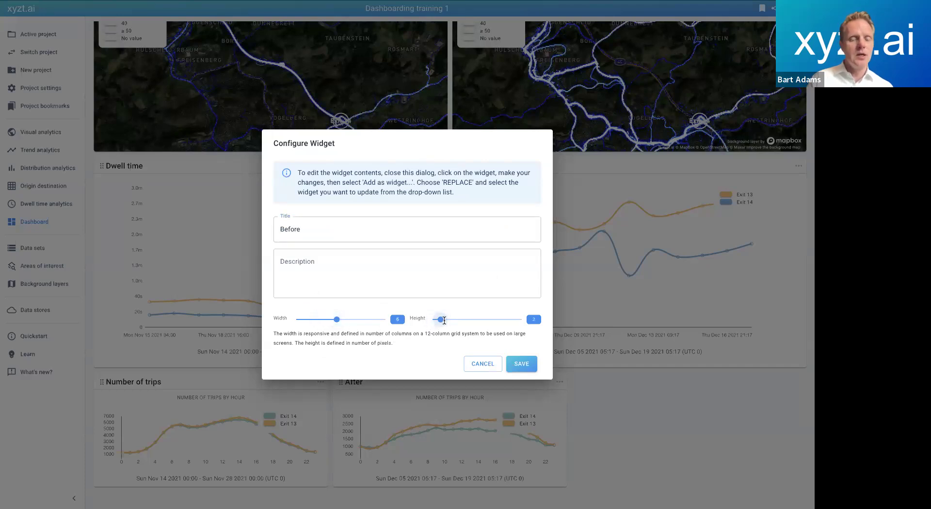
pyautogui.click(515, 363)
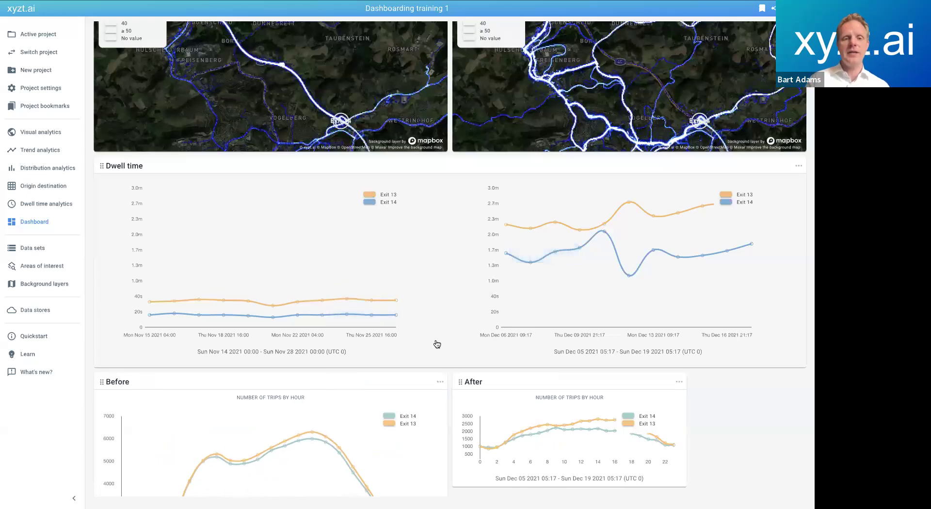
# Resize the After trips-by-hour widget to width 6 and height 2.
pyautogui.scroll(-2, 437, 344)
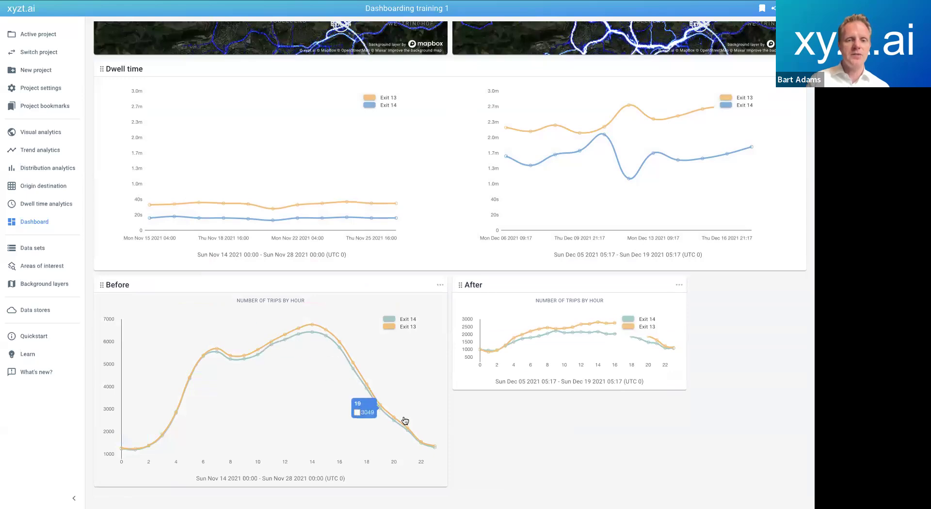
pyautogui.click(680, 286)
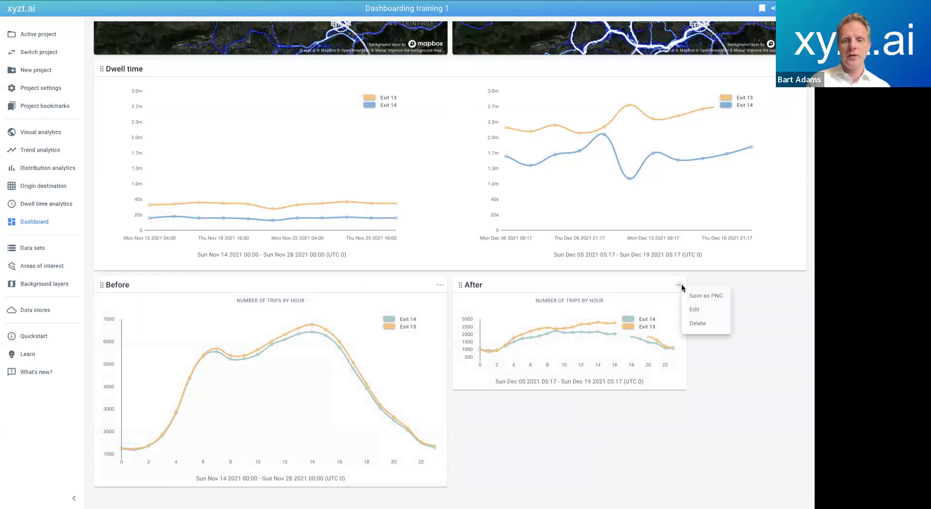
pyautogui.click(696, 314)
pyautogui.click(336, 319)
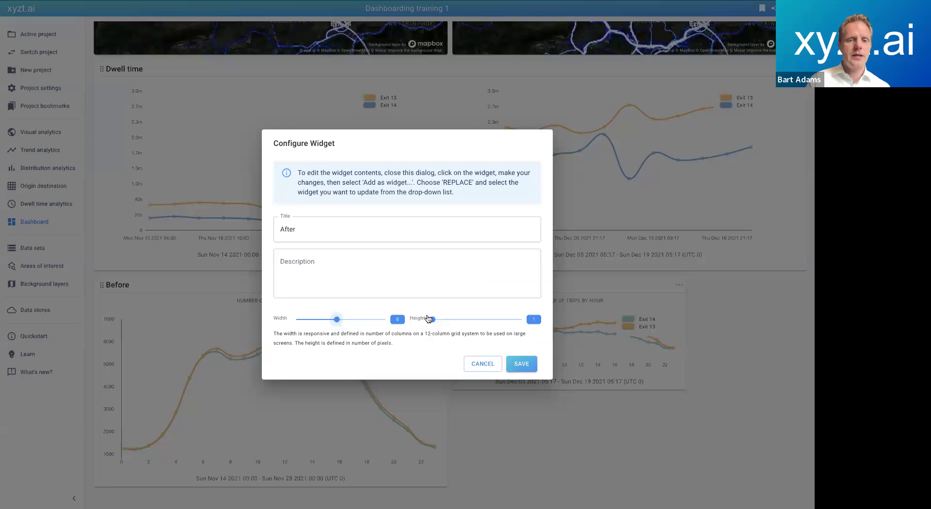
pyautogui.moveTo(432, 320); pyautogui.dragTo(441, 320)
pyautogui.click(522, 364)
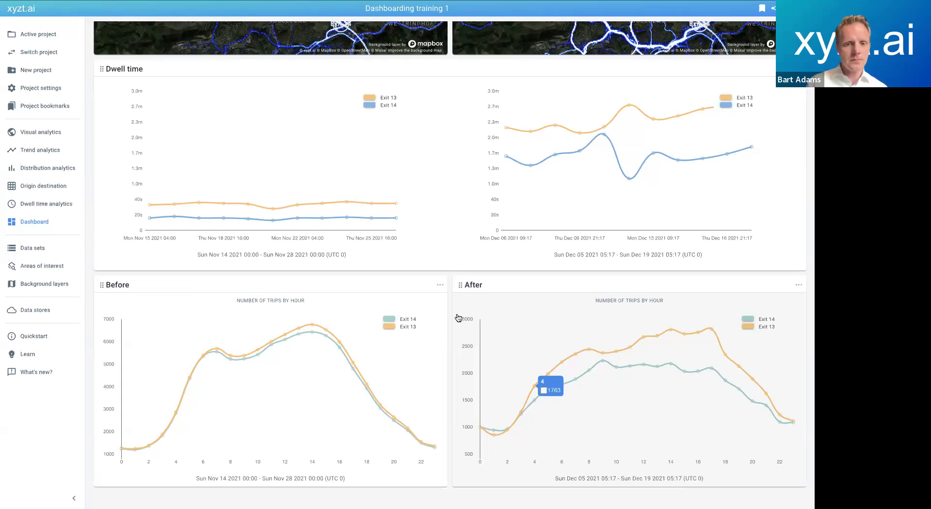
# Open the Before trips-by-hour chart in trend analytics and fix its vertical axis range from 0 to 10000.
pyautogui.click(250, 406)
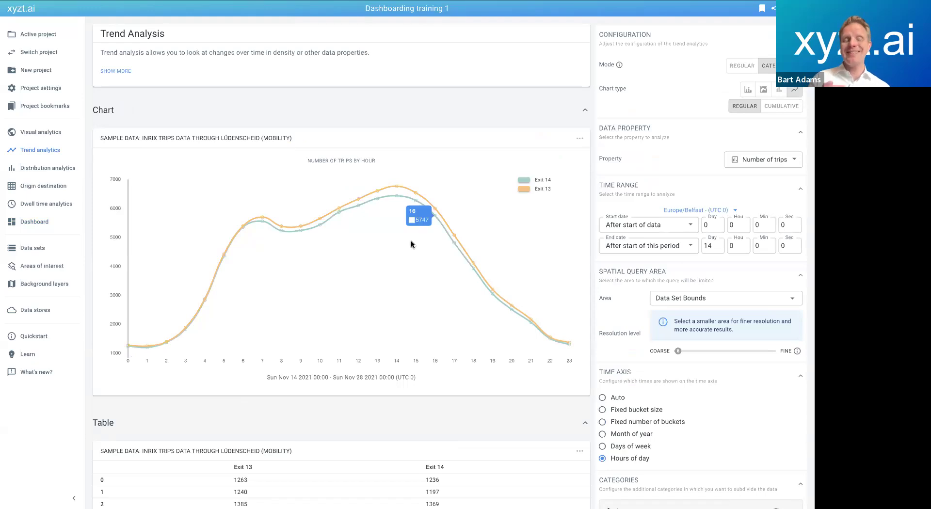
pyautogui.click(580, 139)
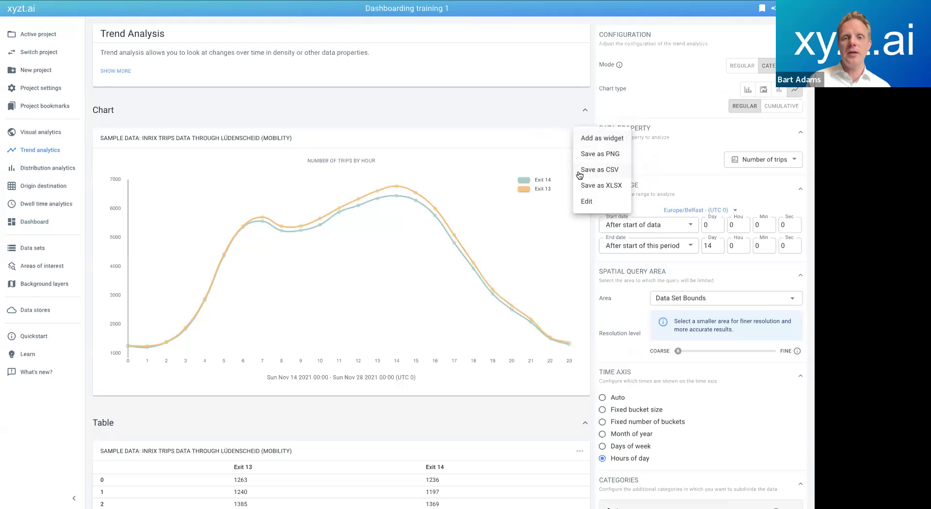
pyautogui.click(588, 201)
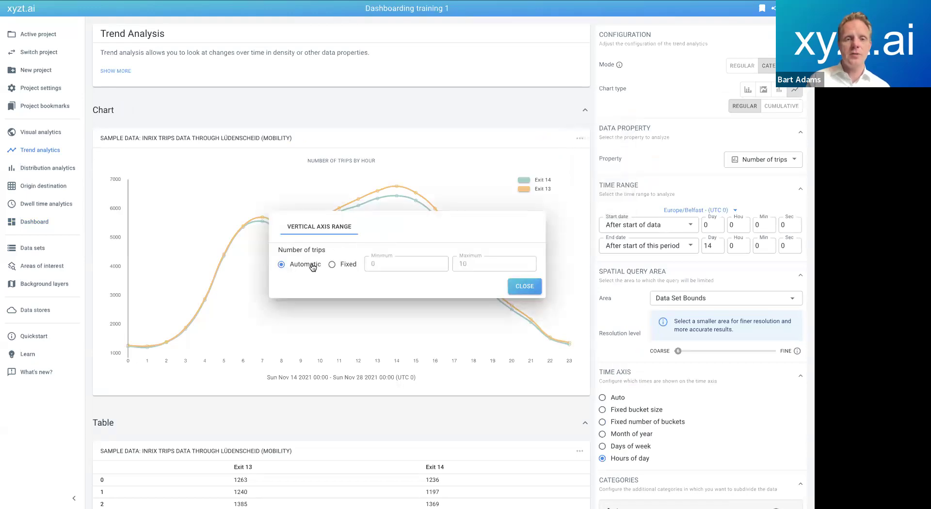
pyautogui.click(332, 264)
pyautogui.click(475, 264)
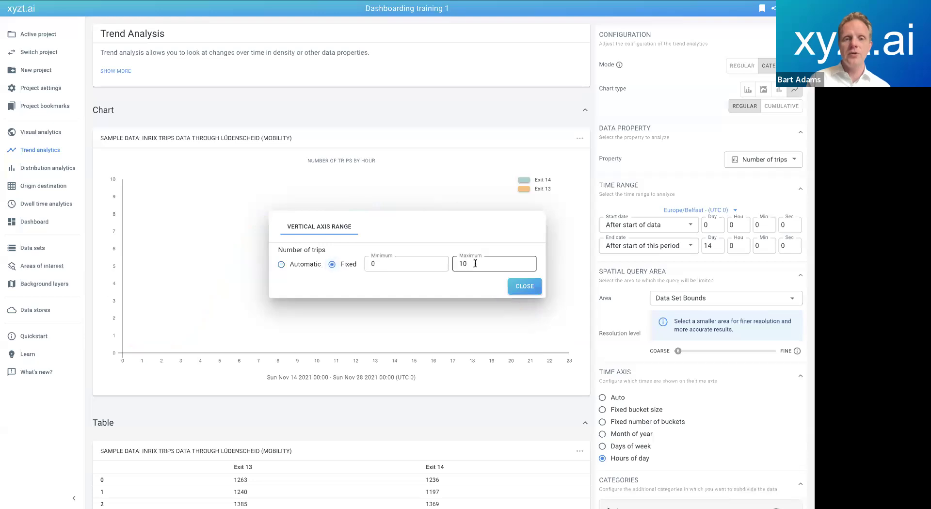
pyautogui.write('000')
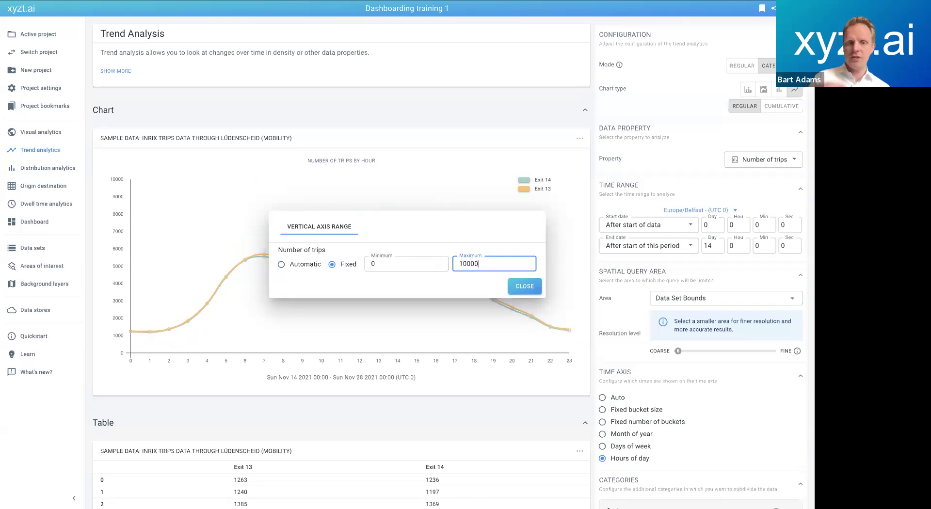
pyautogui.click(529, 289)
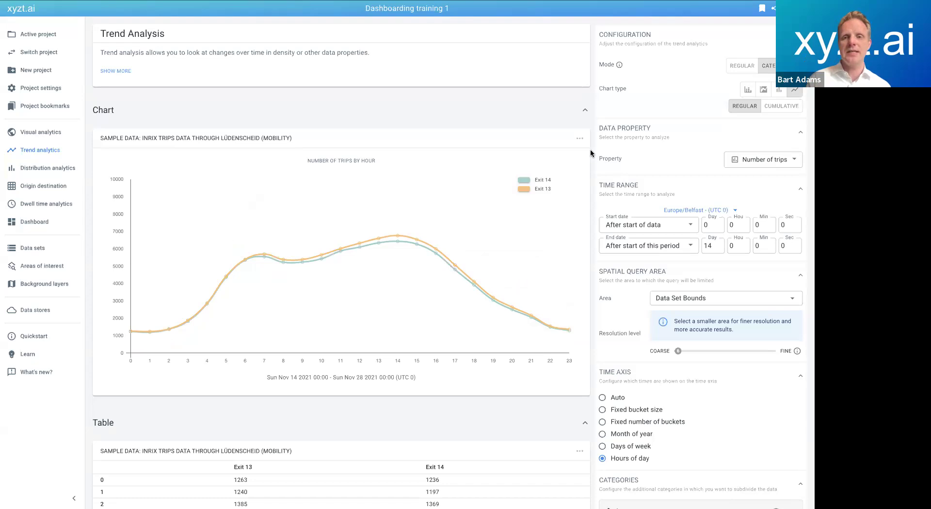
# Overwrite the Before widget in the Bridge Traffic group with the rescaled Number of trips by hour chart.
pyautogui.click(580, 139)
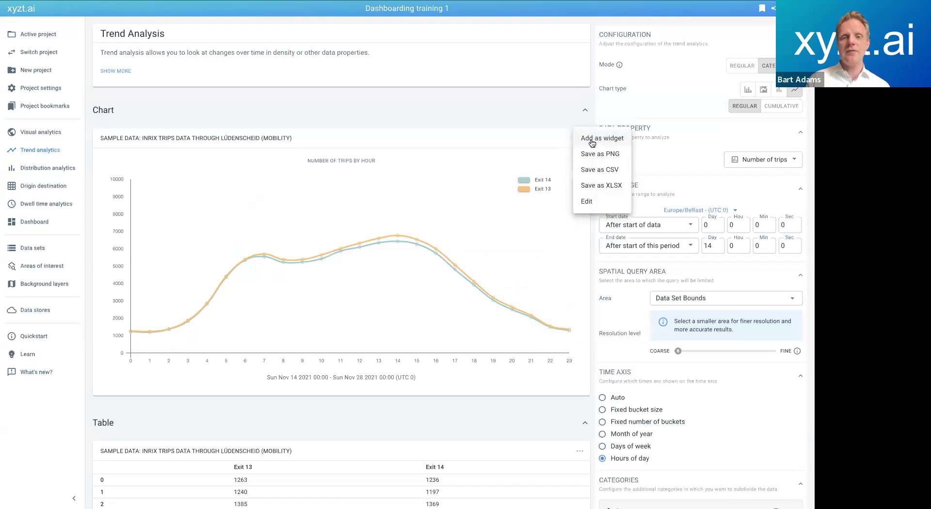
pyautogui.click(612, 139)
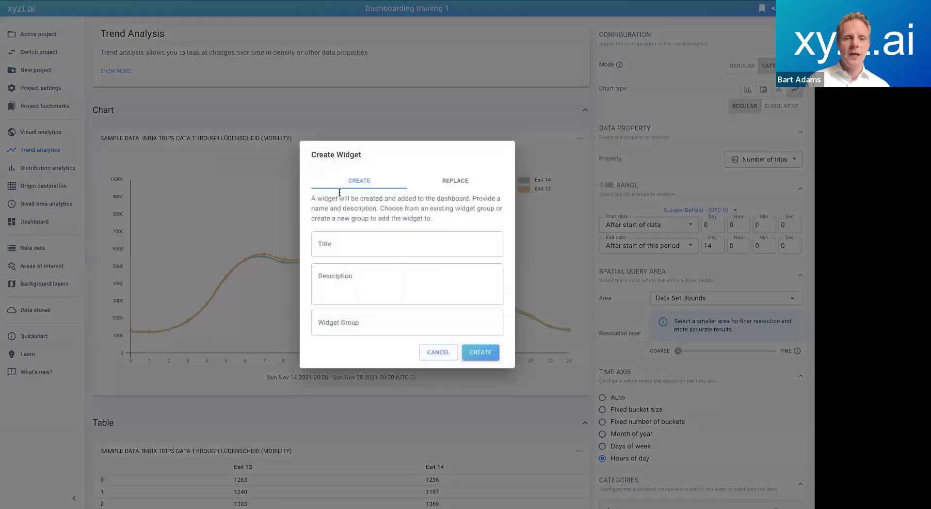
pyautogui.click(463, 184)
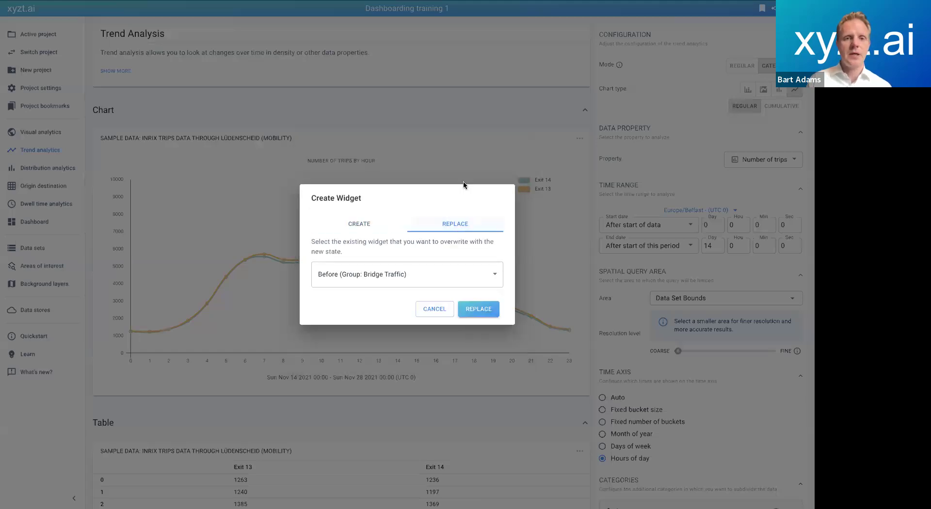
pyautogui.click(391, 277)
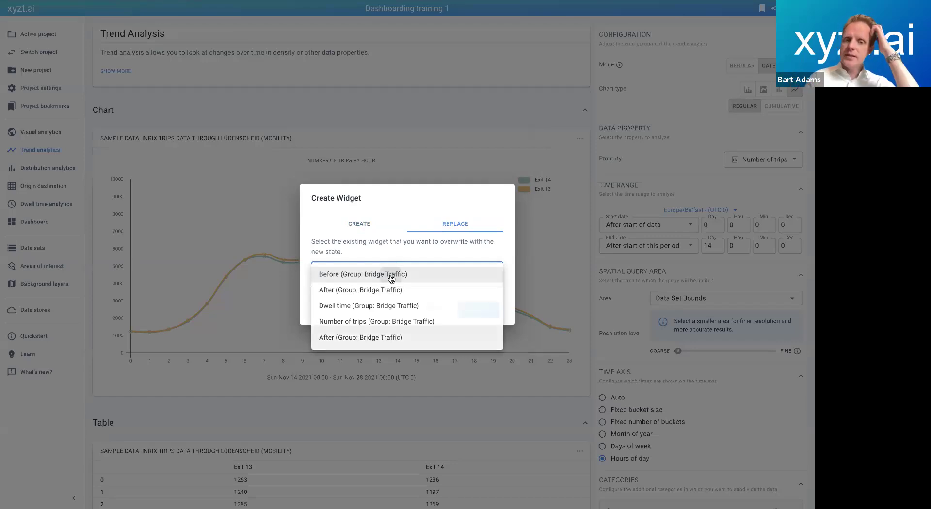
pyautogui.click(391, 276)
pyautogui.click(488, 309)
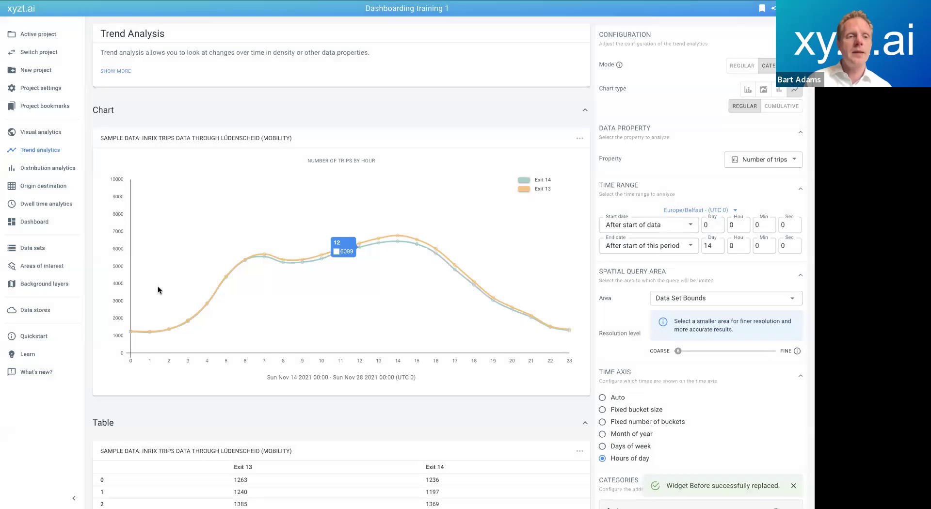
# On the dashboard, rename the Before trips-by-hour widget to Before Trips.
pyautogui.click(29, 222)
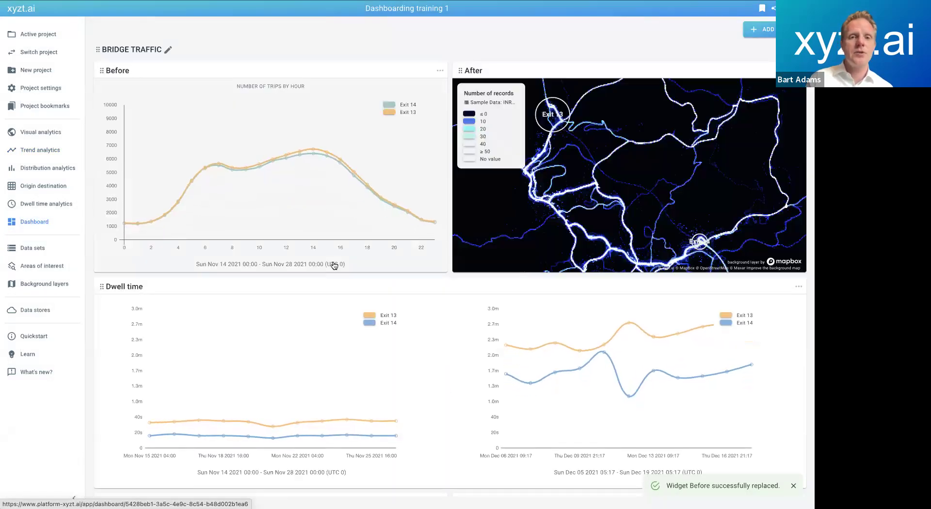
pyautogui.scroll(-5, 334, 265)
pyautogui.scroll(5, 334, 265)
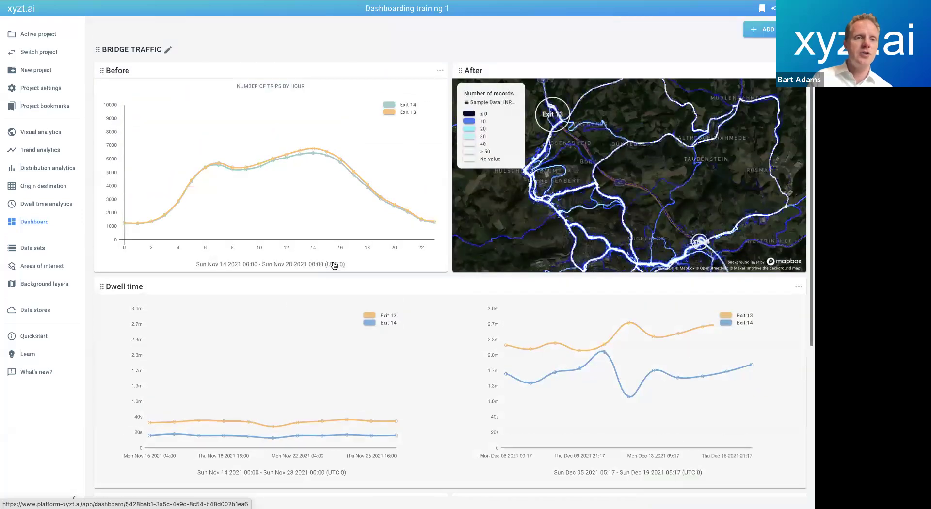
pyautogui.scroll(-5, 334, 266)
pyautogui.click(439, 284)
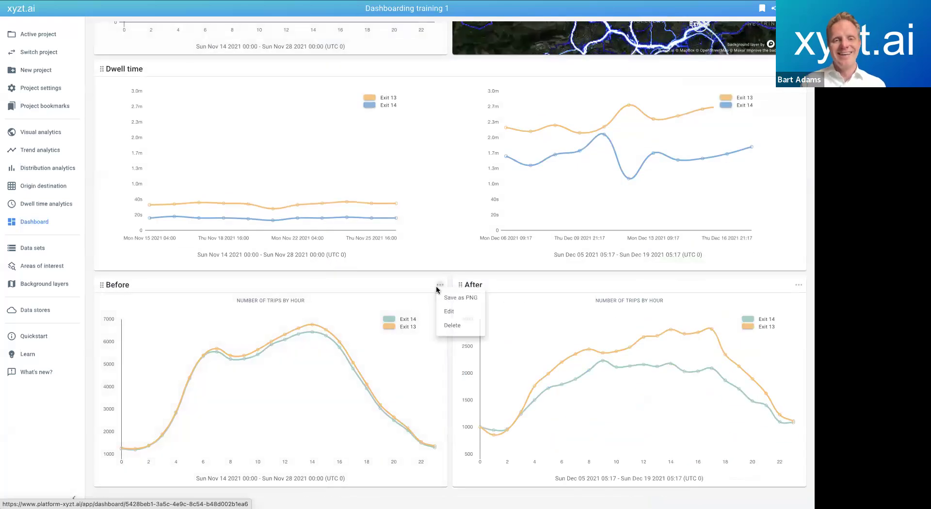
pyautogui.click(451, 313)
pyautogui.click(338, 228)
pyautogui.write('T')
pyautogui.write('ype')
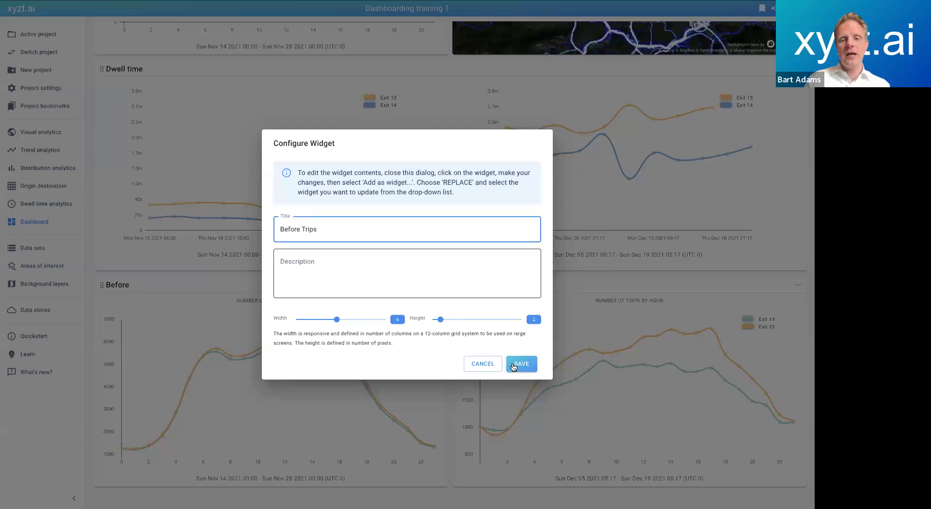
pyautogui.click(523, 364)
# Rename the After trips-by-hour widget to After Trips.
pyautogui.click(799, 285)
pyautogui.click(772, 305)
pyautogui.click(412, 228)
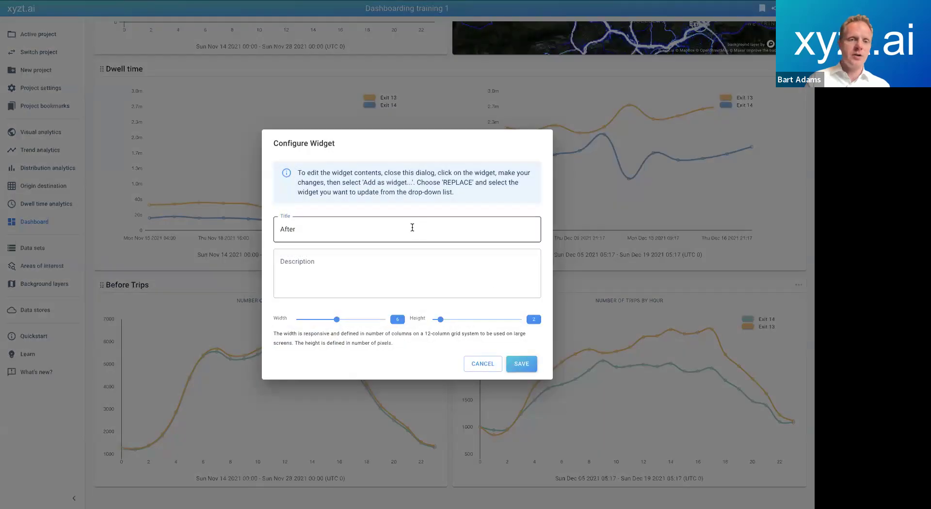
pyautogui.write('Trips')
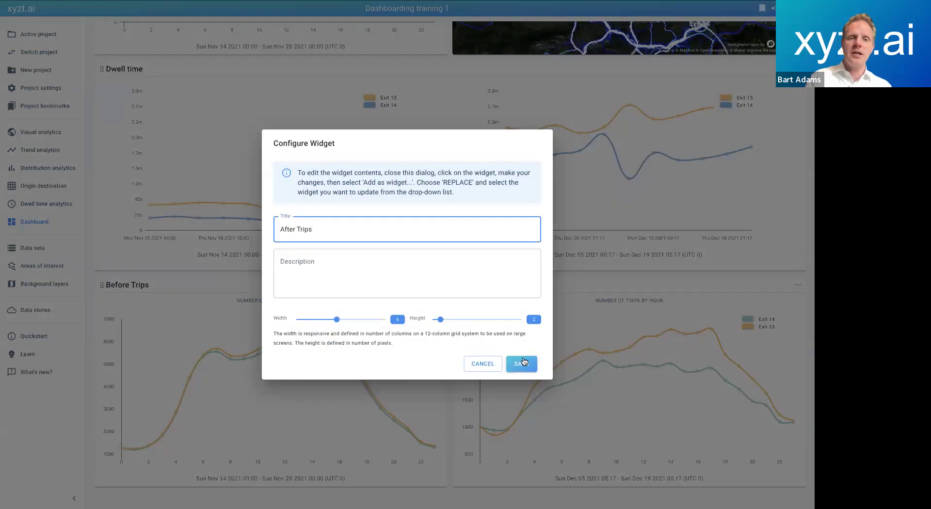
pyautogui.click(523, 363)
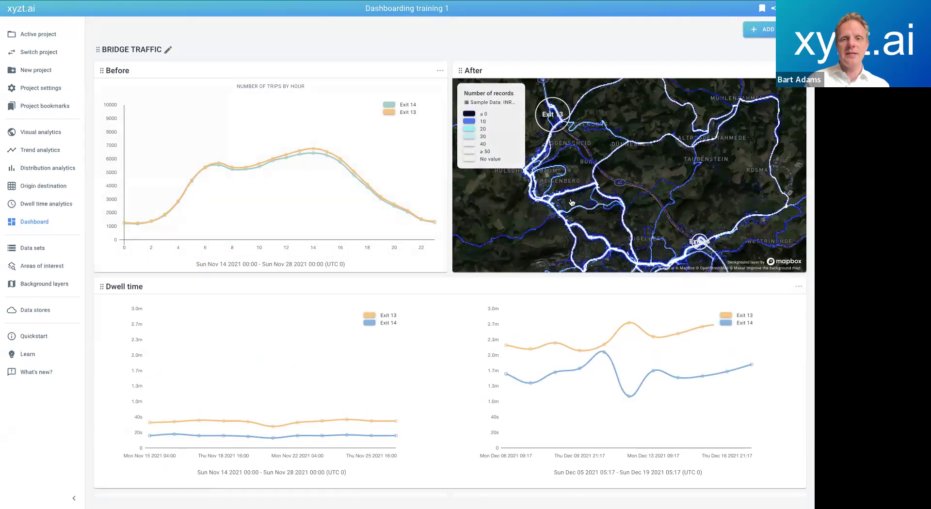
# Restore the Before map widget by shifting the After map to the pre-closure period and overwriting Before with it, and return to the dashboard.
pyautogui.click(517, 181)
pyautogui.moveTo(275, 443); pyautogui.dragTo(202, 440)
pyautogui.rightClick(331, 185)
pyautogui.click(381, 210)
pyautogui.click(455, 180)
pyautogui.click(489, 312)
pyautogui.click(11, 286)
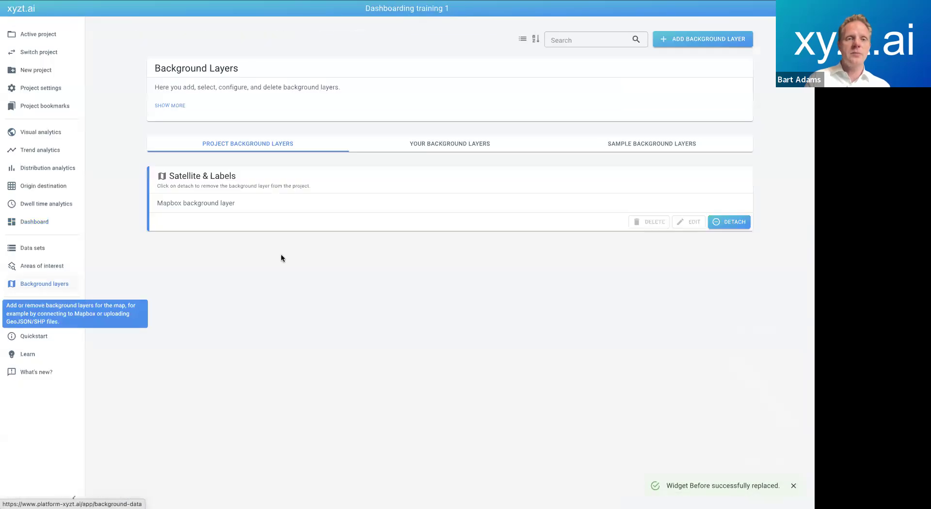
pyautogui.click(43, 221)
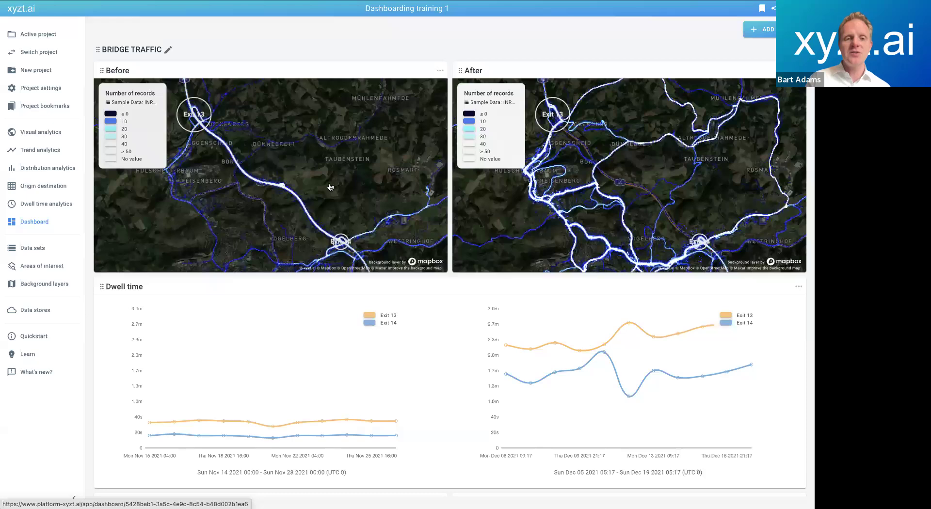
# Open the Before Trips chart in trend analytics and fix its vertical axis range from 0 to 10000.
pyautogui.scroll(-5, 330, 187)
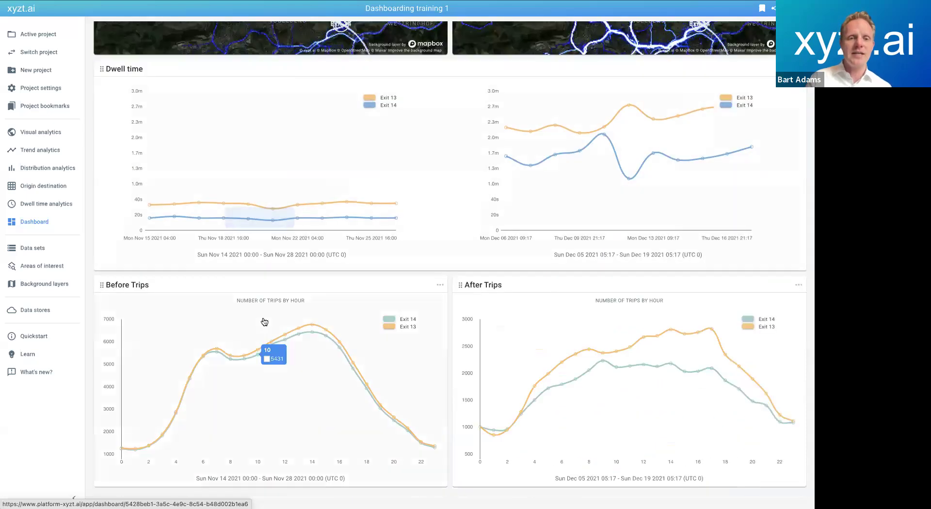
pyautogui.click(265, 372)
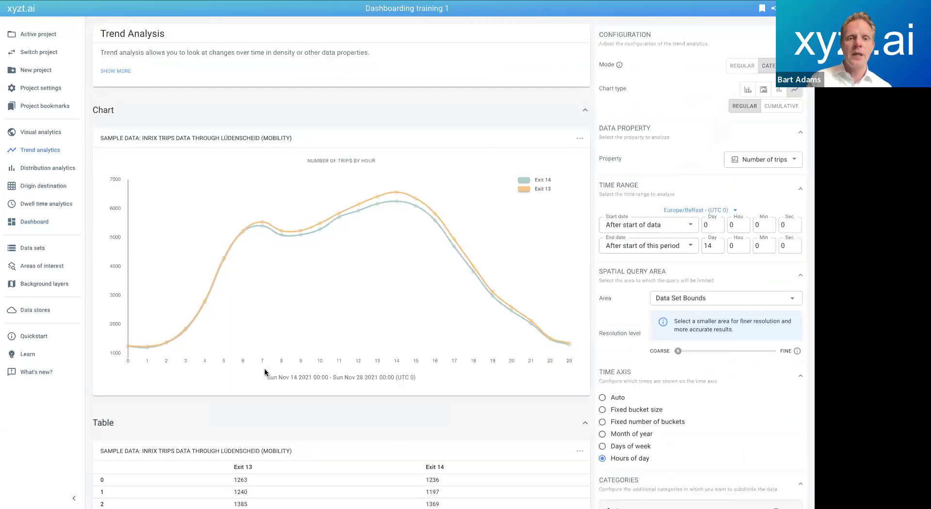
pyautogui.click(576, 141)
pyautogui.click(588, 202)
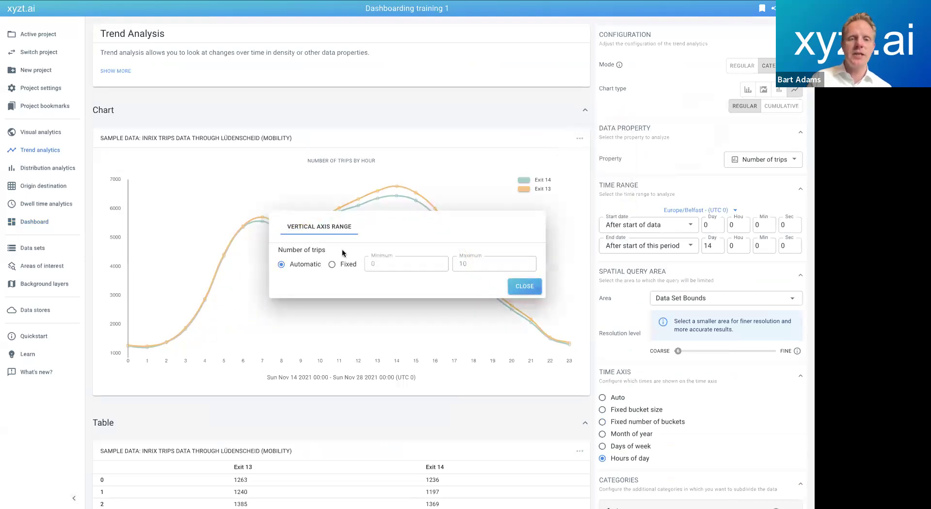
pyautogui.click(332, 264)
pyautogui.click(485, 264)
pyautogui.write('000')
pyautogui.click(532, 288)
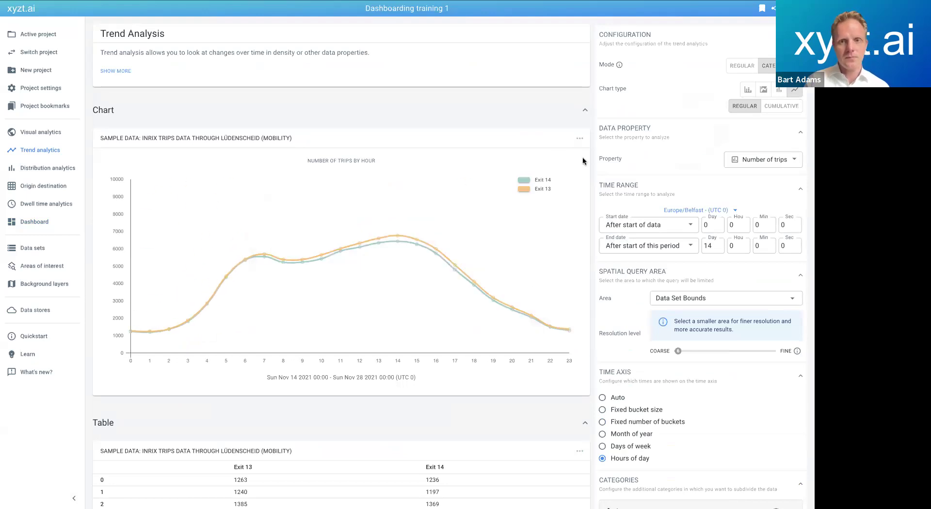
# Overwrite the Before Trips widget in the Bridge Traffic group with the rescaled trend chart.
pyautogui.click(579, 138)
pyautogui.click(589, 141)
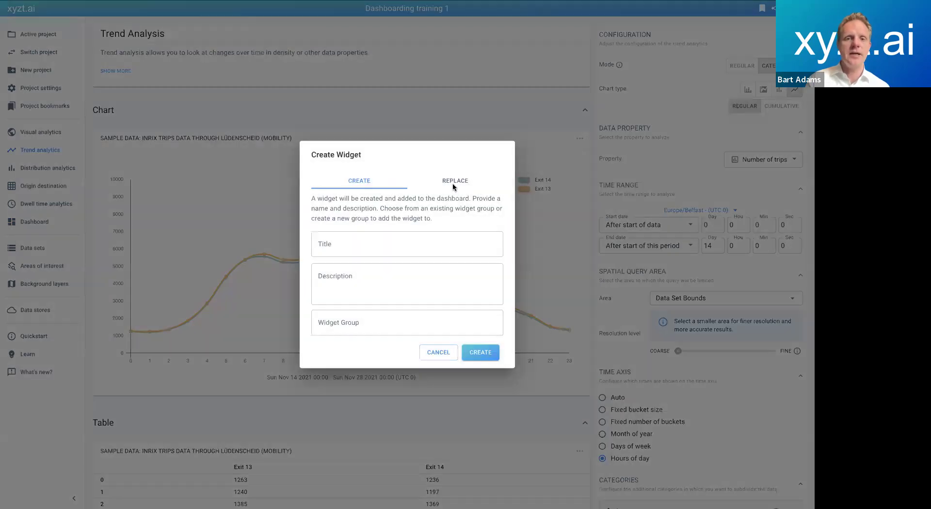
pyautogui.click(454, 182)
pyautogui.click(366, 270)
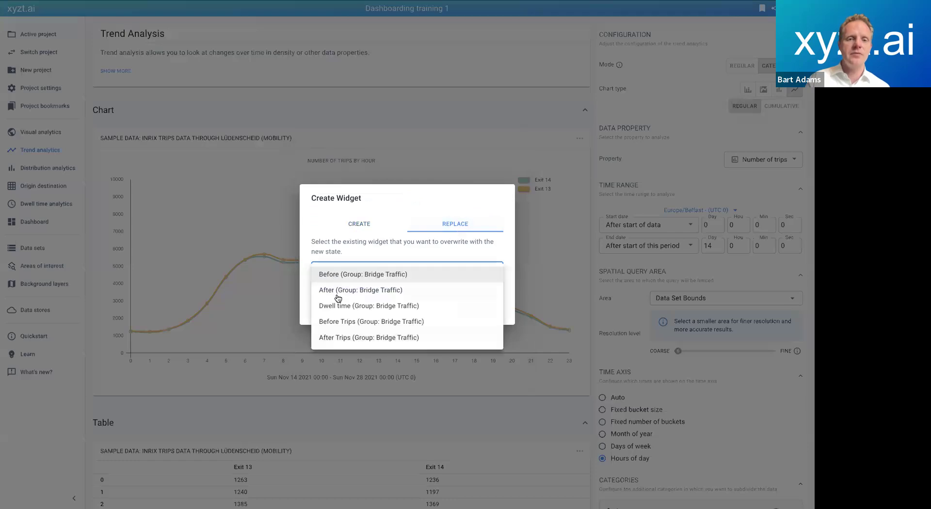
pyautogui.click(339, 322)
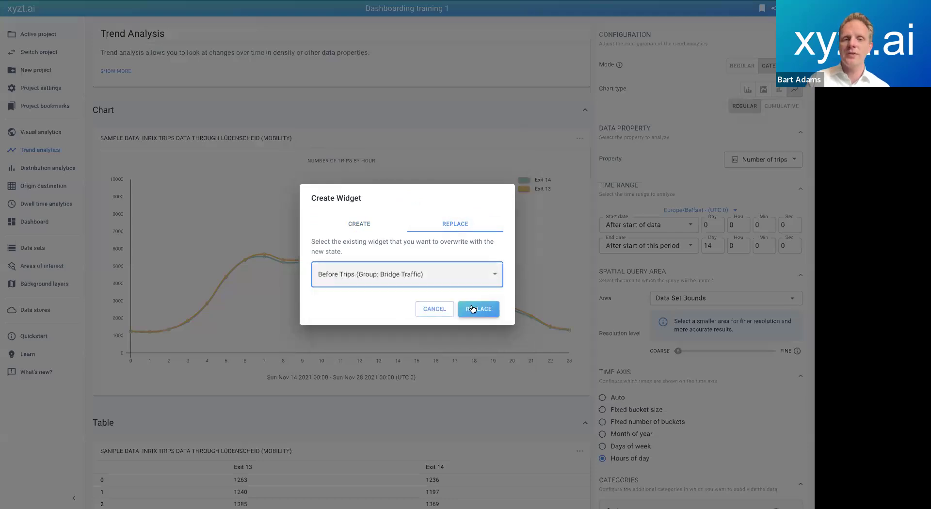
pyautogui.click(472, 308)
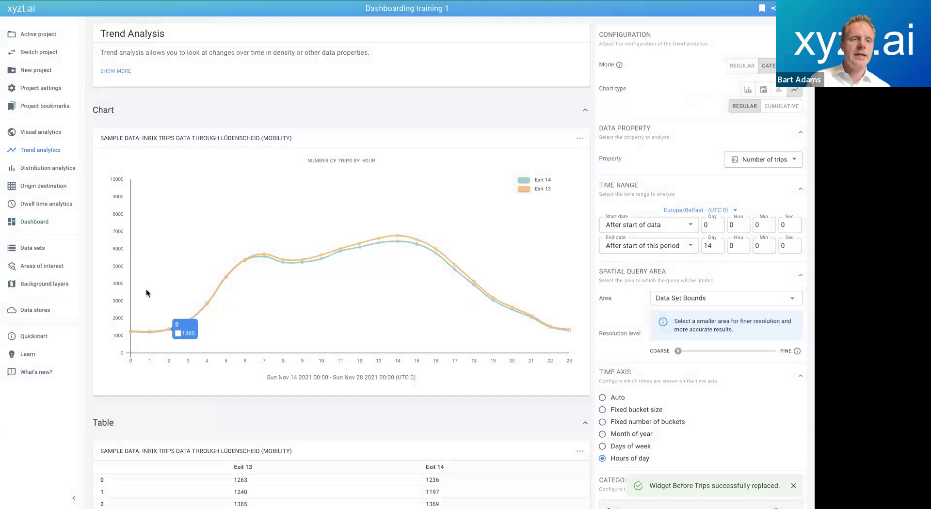
# Open the After Trips chart from the dashboard and fix its vertical axis range from 0 to 10000.
pyautogui.click(35, 221)
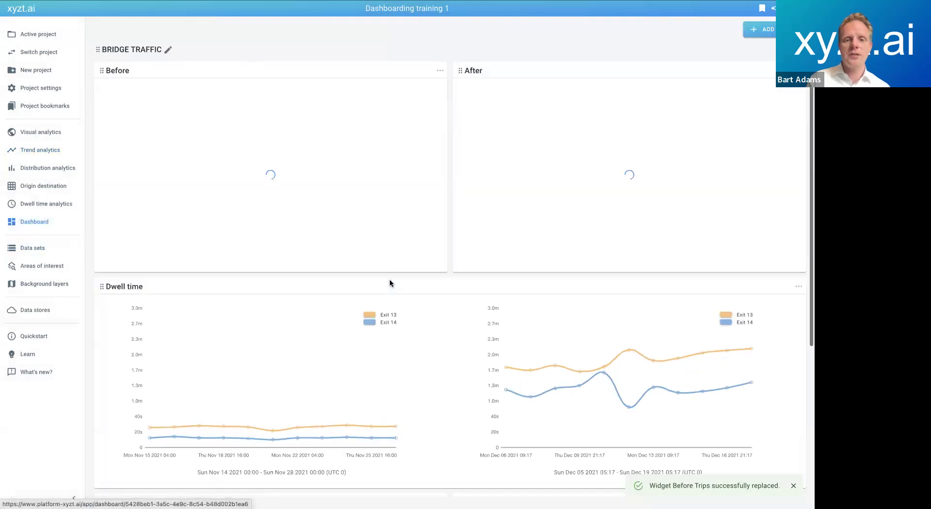
pyautogui.scroll(-5, 389, 283)
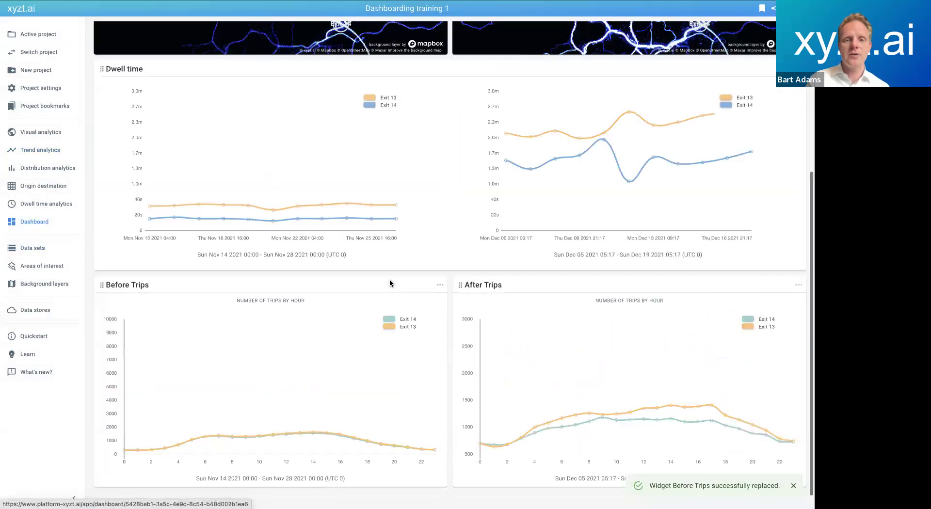
pyautogui.click(555, 401)
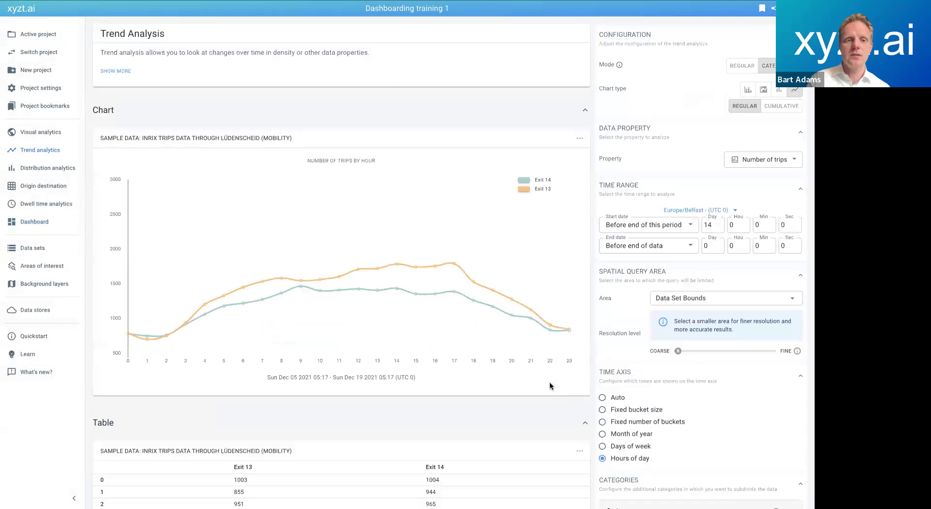
pyautogui.click(582, 140)
pyautogui.click(587, 205)
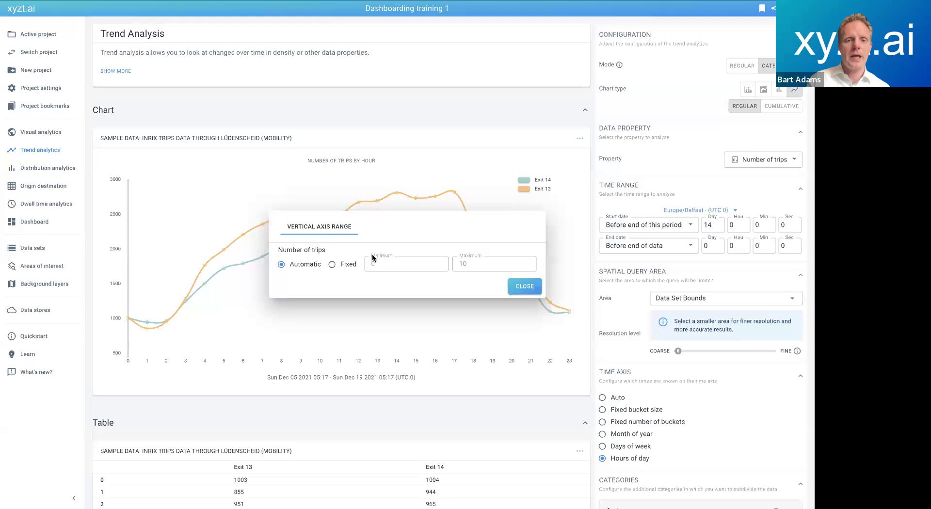
pyautogui.click(341, 265)
pyautogui.click(483, 264)
pyautogui.write('000')
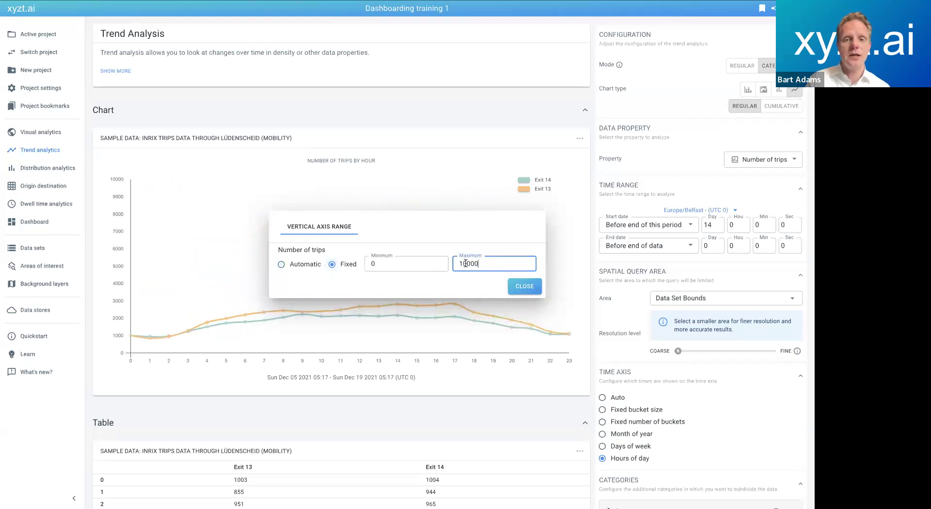
pyautogui.click(521, 289)
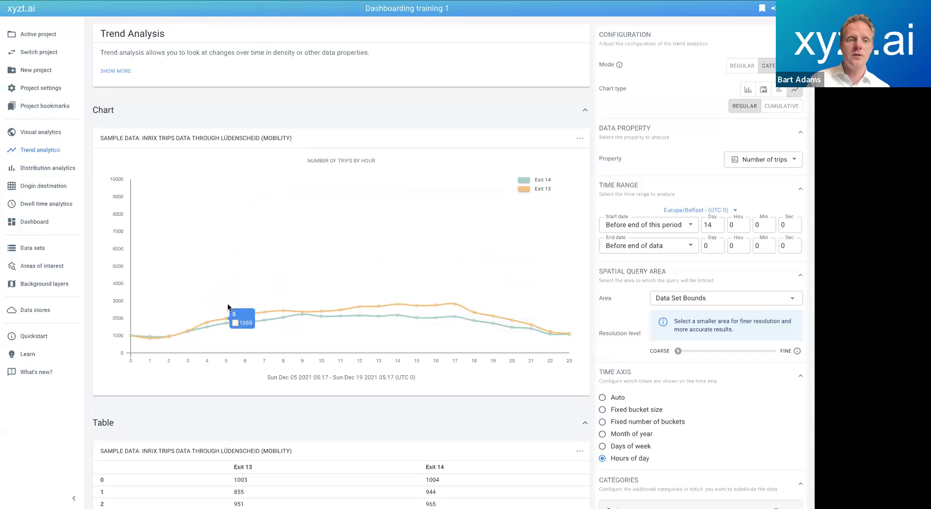
# Reopen the After Trips chart from the dashboard and set a fixed vertical axis range of 0 to 10000 again.
pyautogui.click(75, 223)
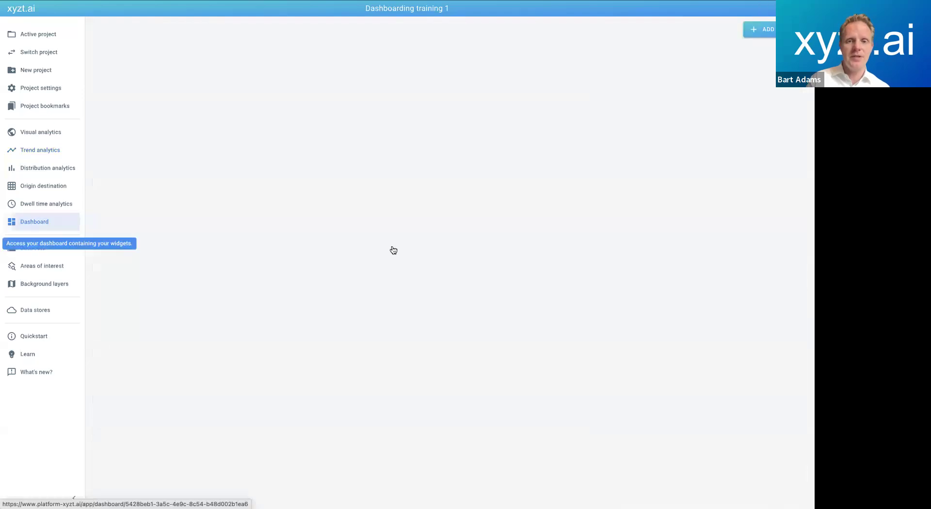
pyautogui.scroll(-5, 488, 250)
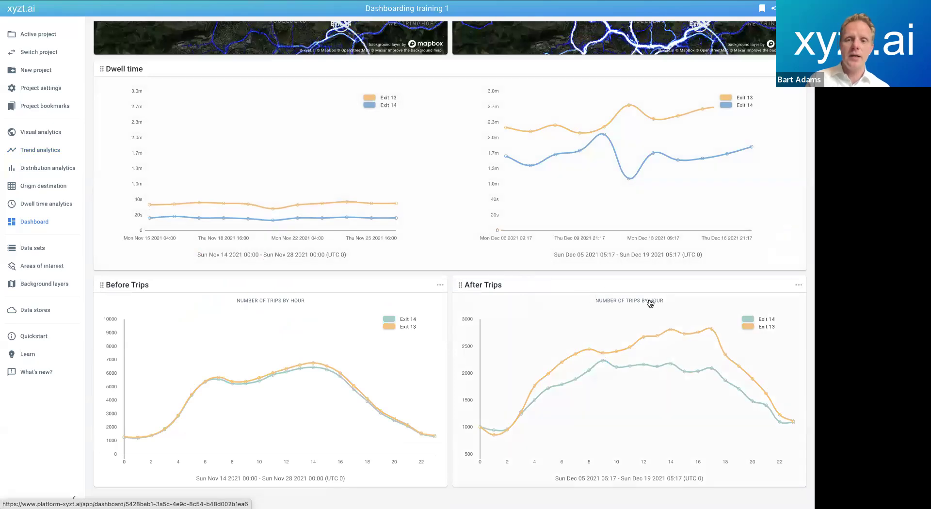
pyautogui.click(702, 319)
pyautogui.click(579, 138)
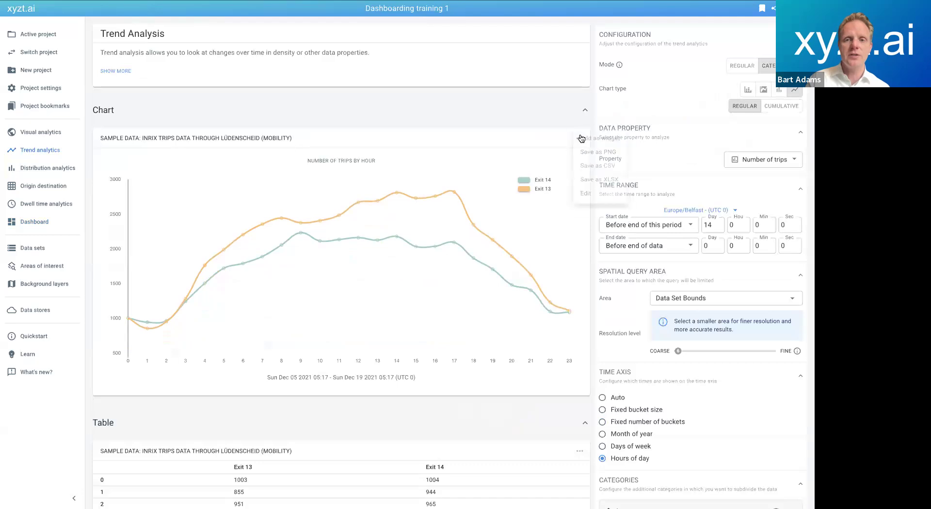
pyautogui.click(585, 201)
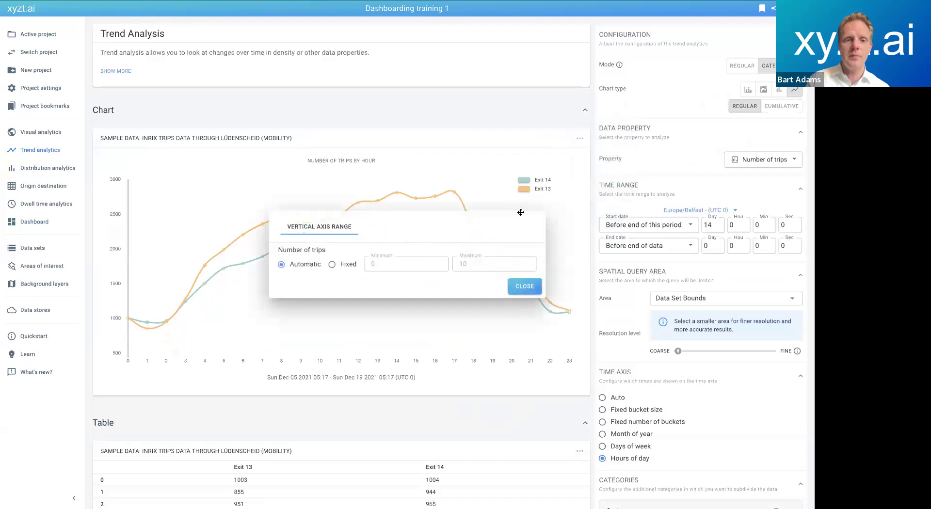
pyautogui.click(343, 266)
pyautogui.click(492, 263)
pyautogui.write('000')
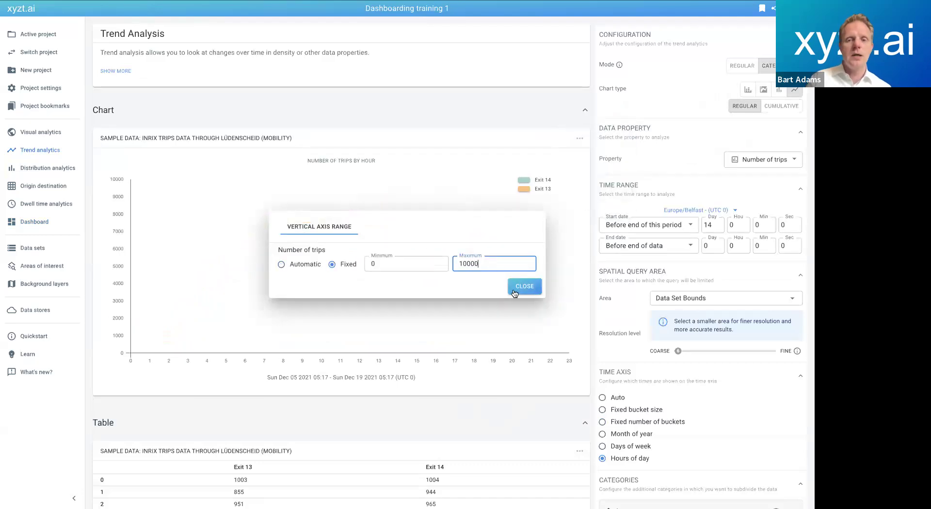
pyautogui.click(514, 290)
# Overwrite the After Trips widget in the Bridge Traffic group with the rescaled trend chart.
pyautogui.click(579, 138)
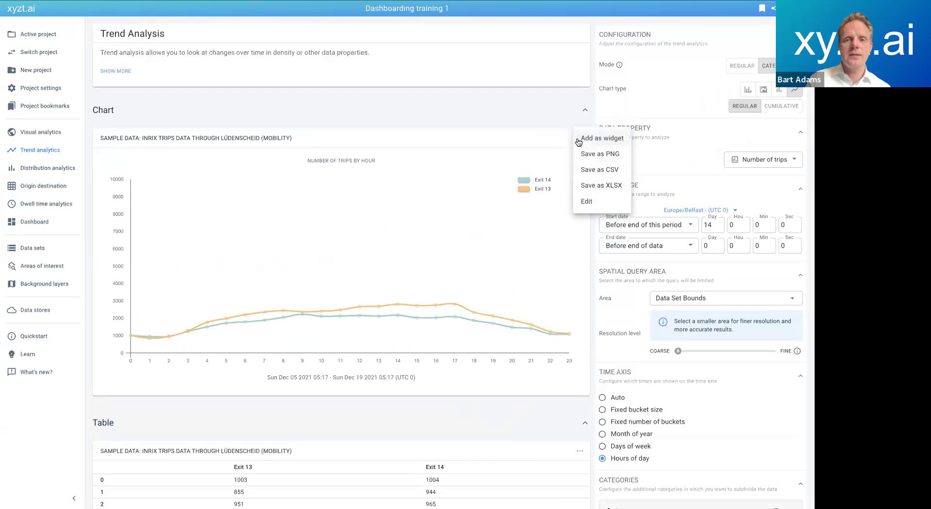
pyautogui.click(585, 140)
pyautogui.click(457, 181)
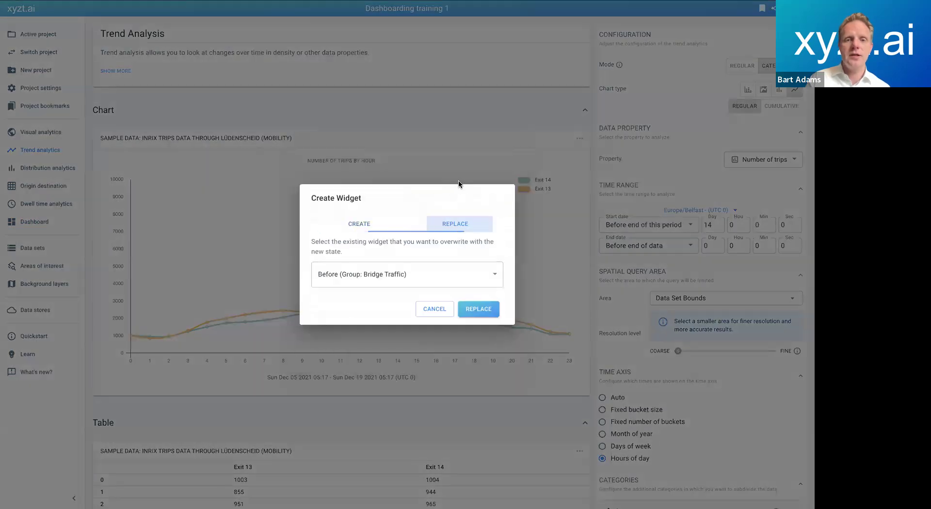
pyautogui.click(366, 270)
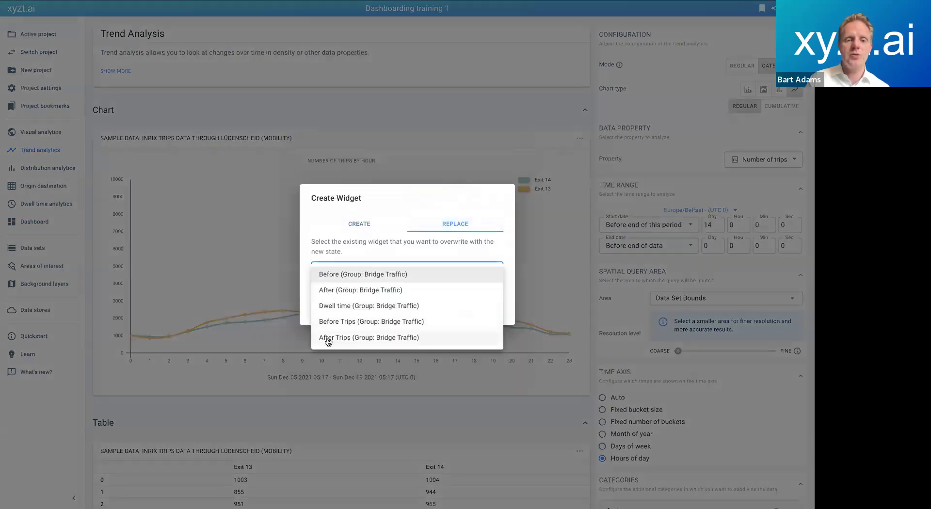
pyautogui.click(342, 338)
pyautogui.click(464, 310)
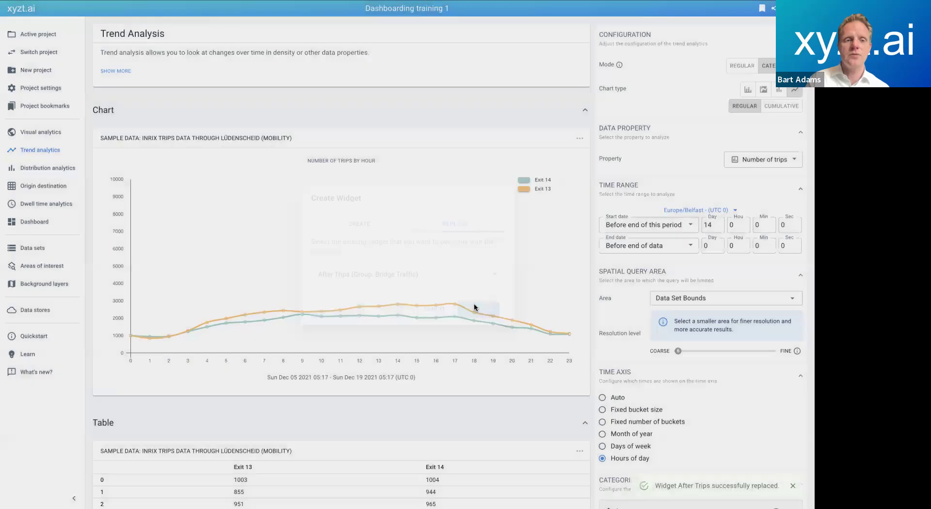
# Return to the dashboard and compare the before and after maps, dwell time charts and trip charts.
pyautogui.click(42, 221)
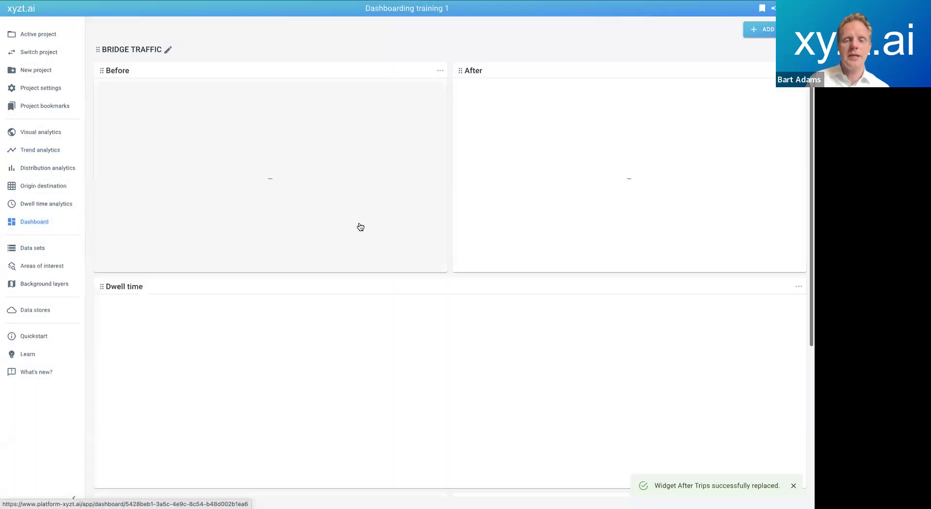
pyautogui.scroll(-5, 467, 236)
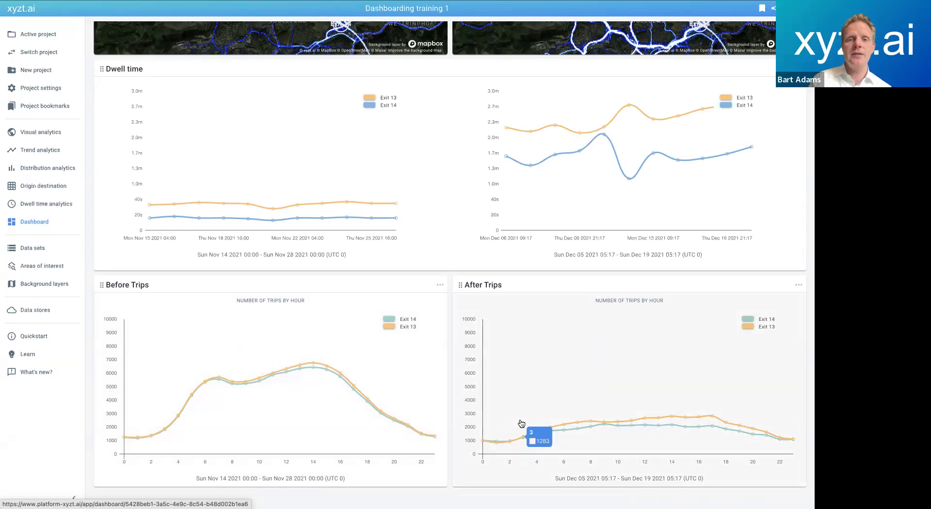
pyautogui.scroll(2, 521, 424)
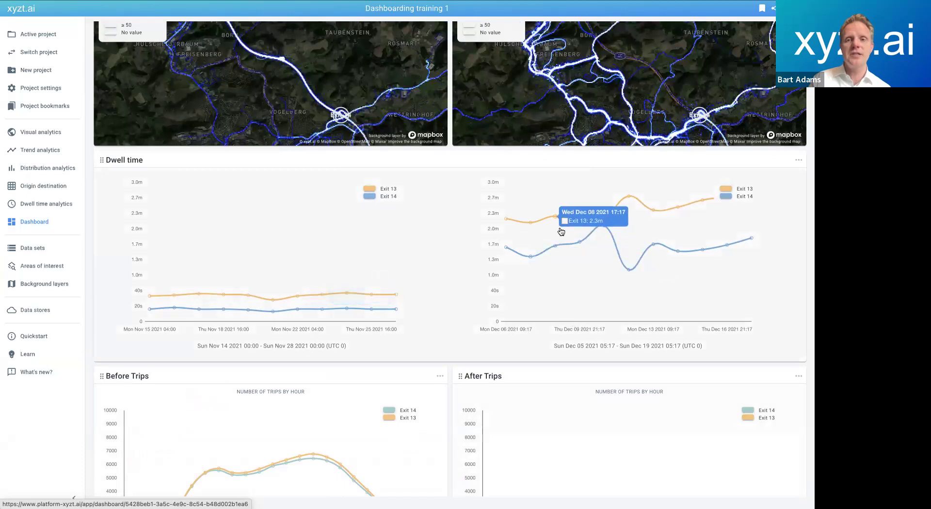
pyautogui.scroll(2, 560, 231)
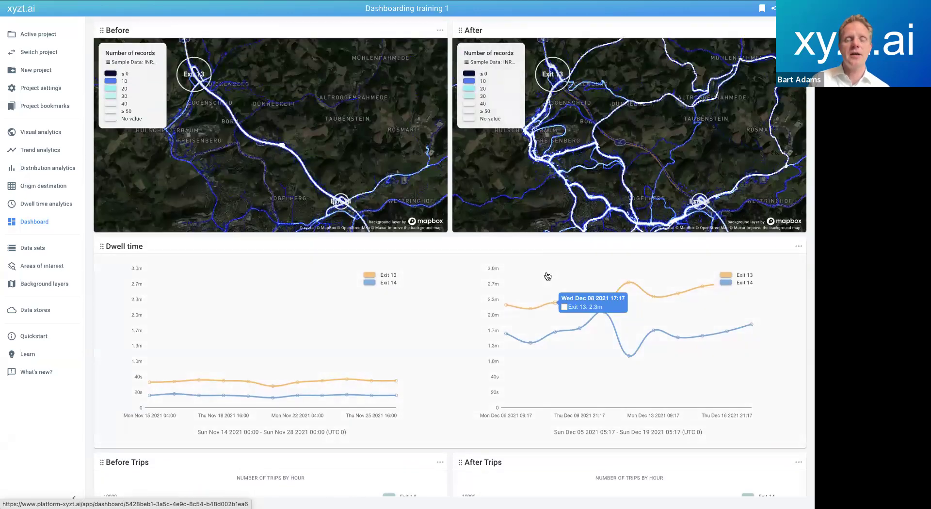
pyautogui.scroll(-4, 546, 272)
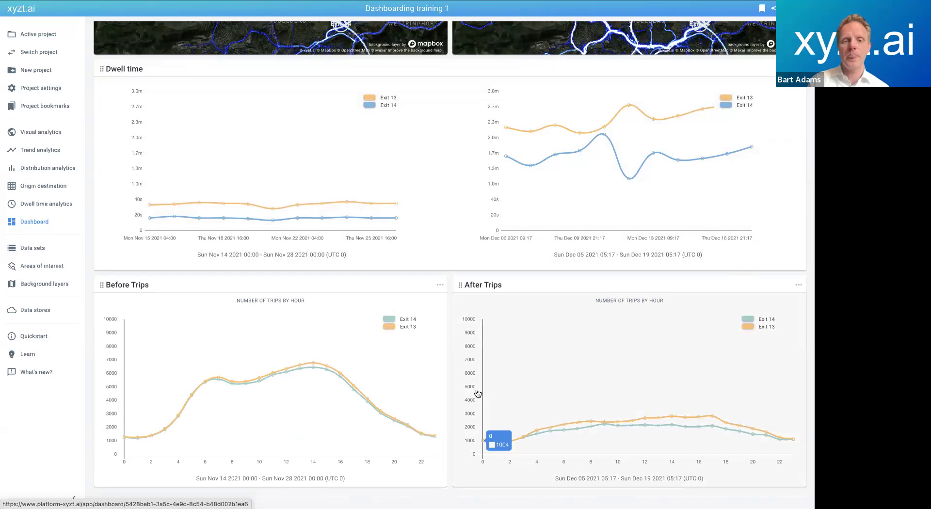
# Return to the top of the dashboard and switch to Microsoft PowerPoint.
pyautogui.scroll(5, 477, 393)
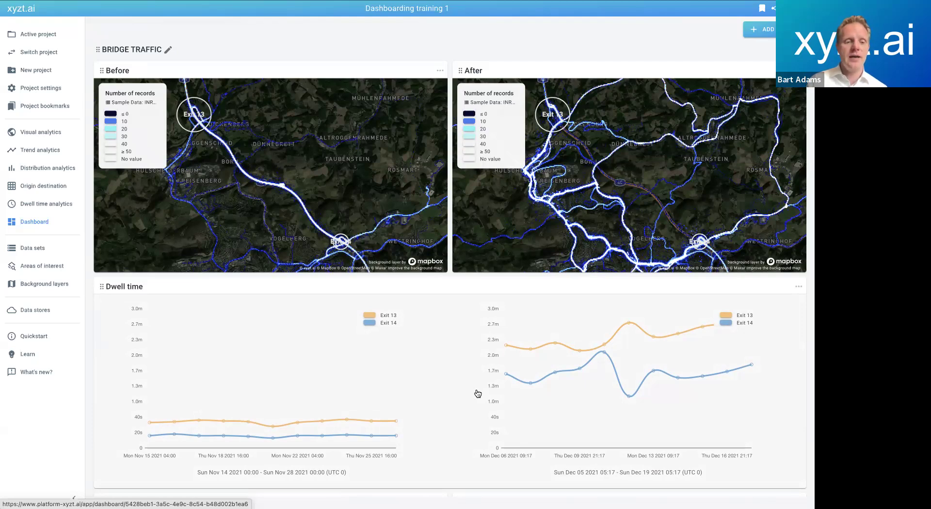
pyautogui.press('super+Tab')
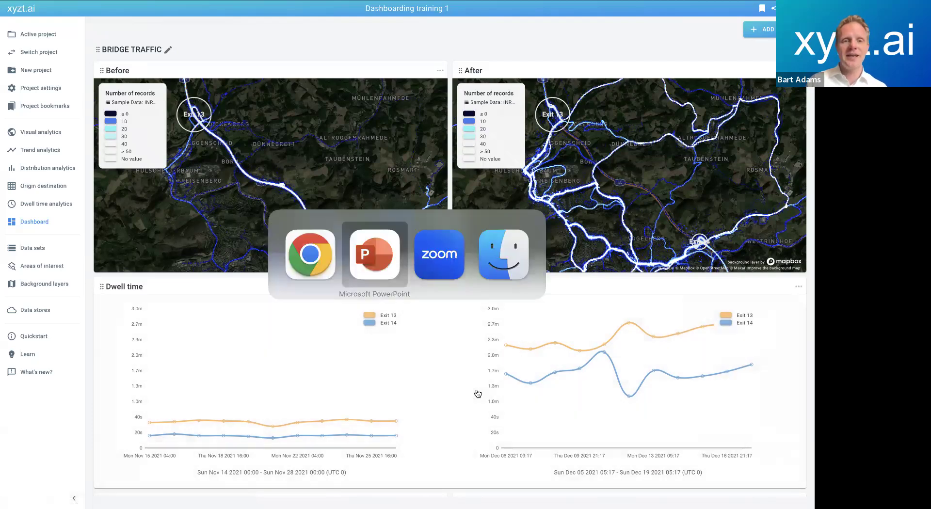
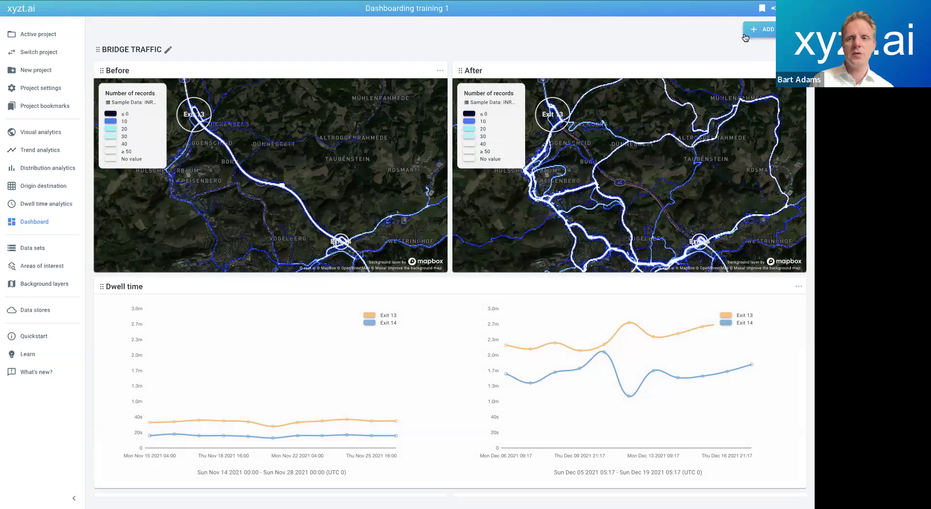
# Start a new information widget titled "About" and assign it to the Bridge Traffic widget group.
pyautogui.click(766, 31)
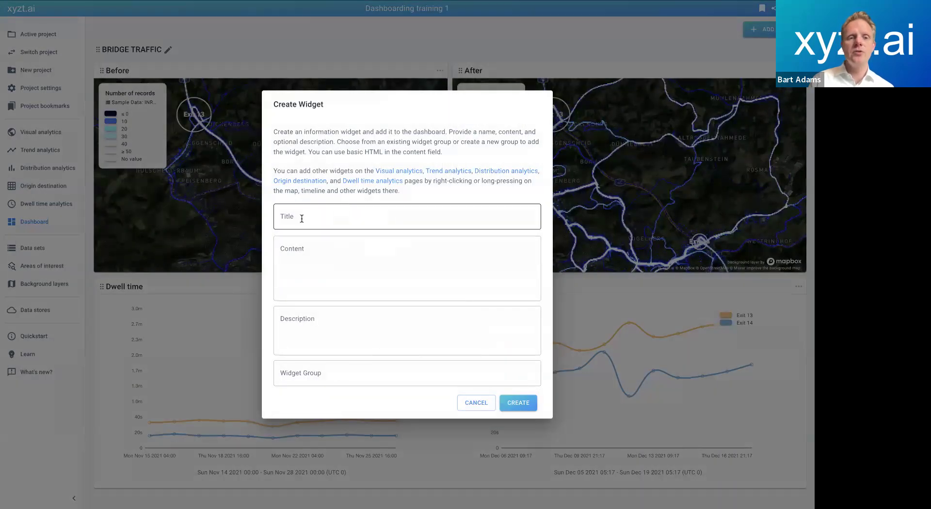
pyautogui.doubleClick(381, 152)
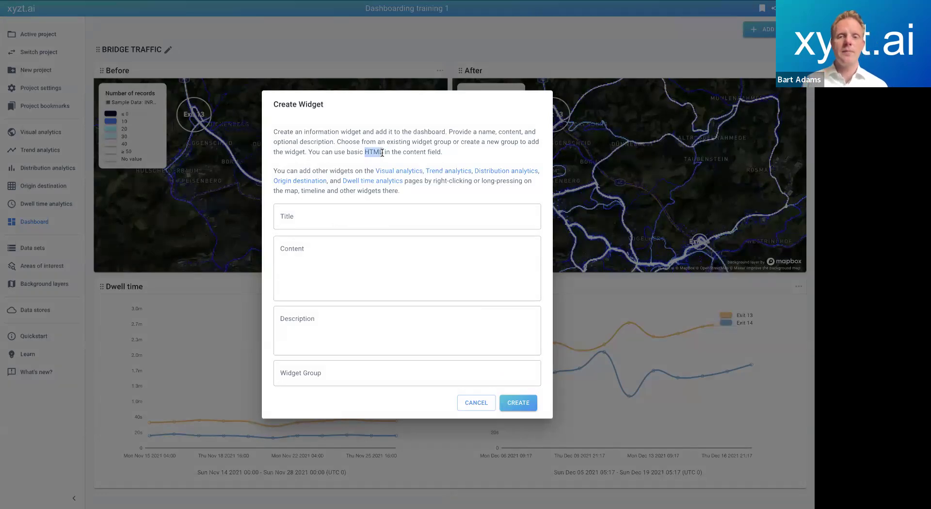
pyautogui.click(323, 215)
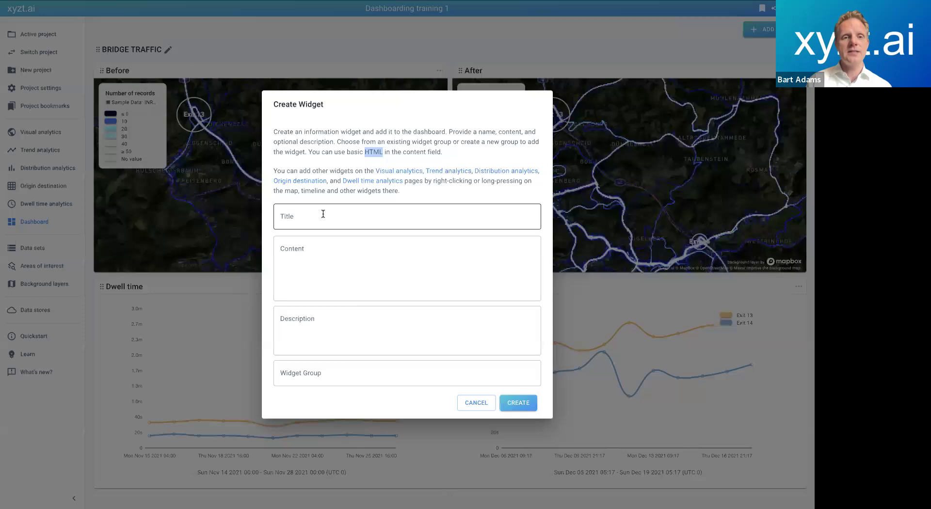
pyautogui.write('About')
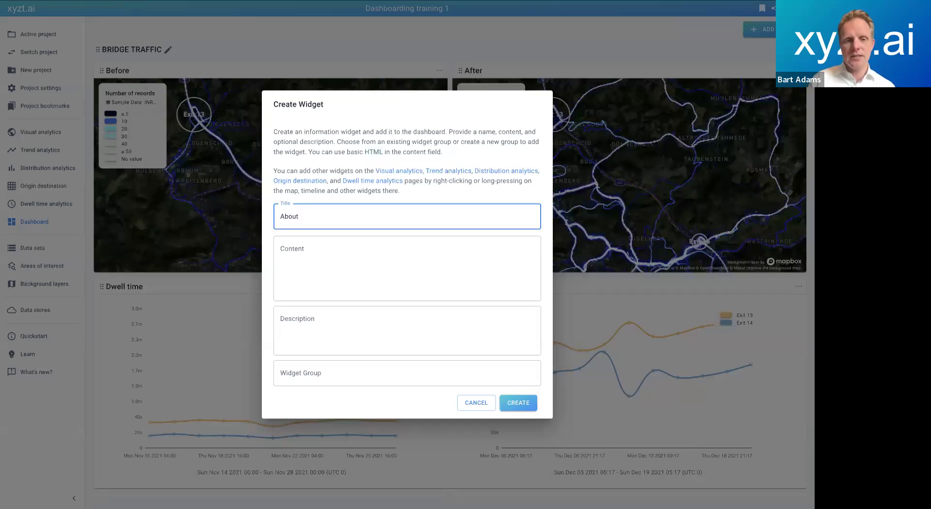
pyautogui.click(318, 366)
pyautogui.click(305, 396)
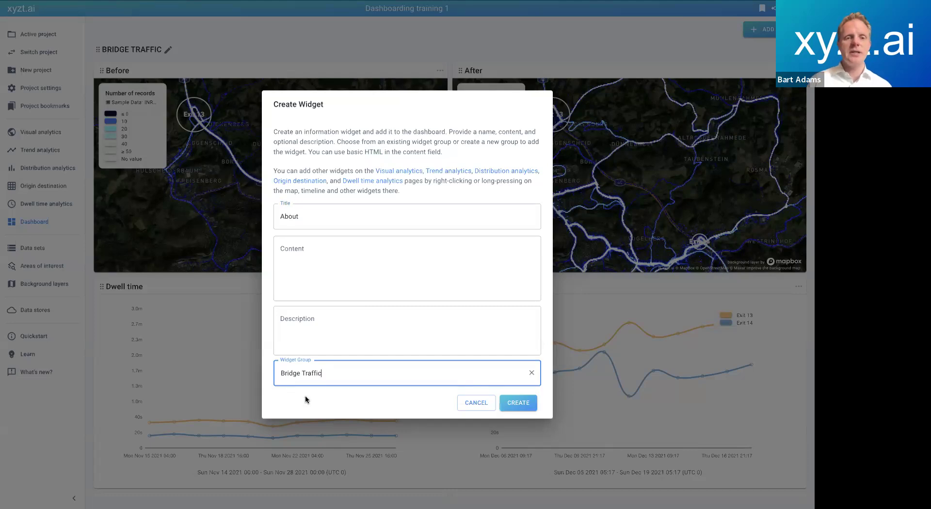
# Enter the content "This dashboard shows the impact of the road closure. The left charts show the situation before for traffic moving from Exit 14 to Exit 13.".
pyautogui.click(323, 277)
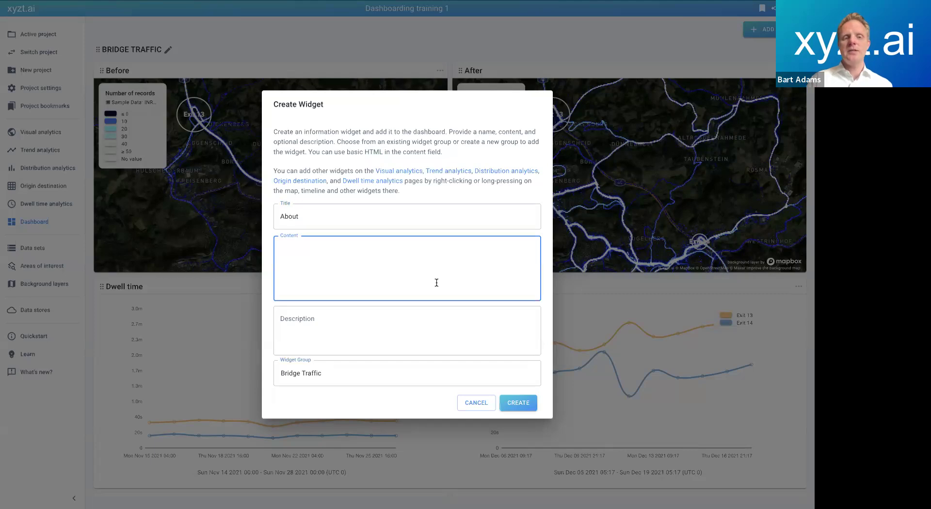
pyautogui.write('This dash')
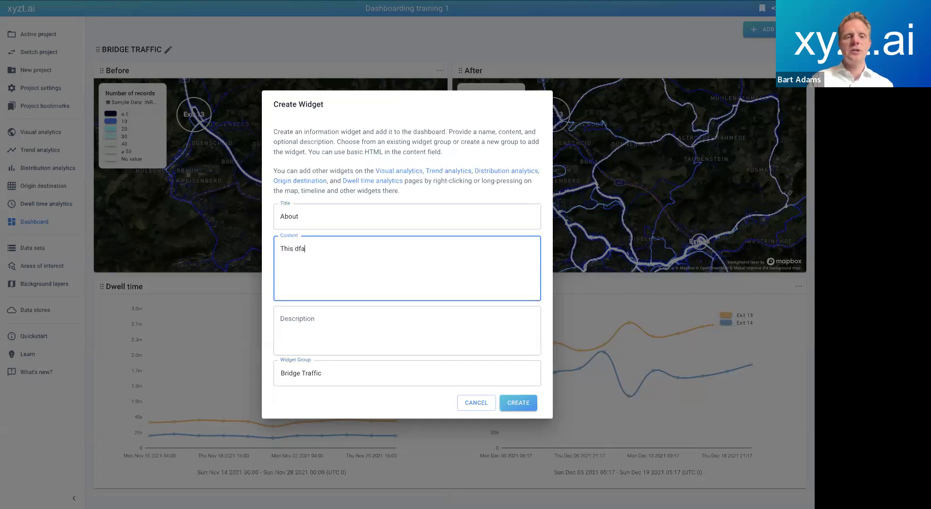
pyautogui.write('board sh')
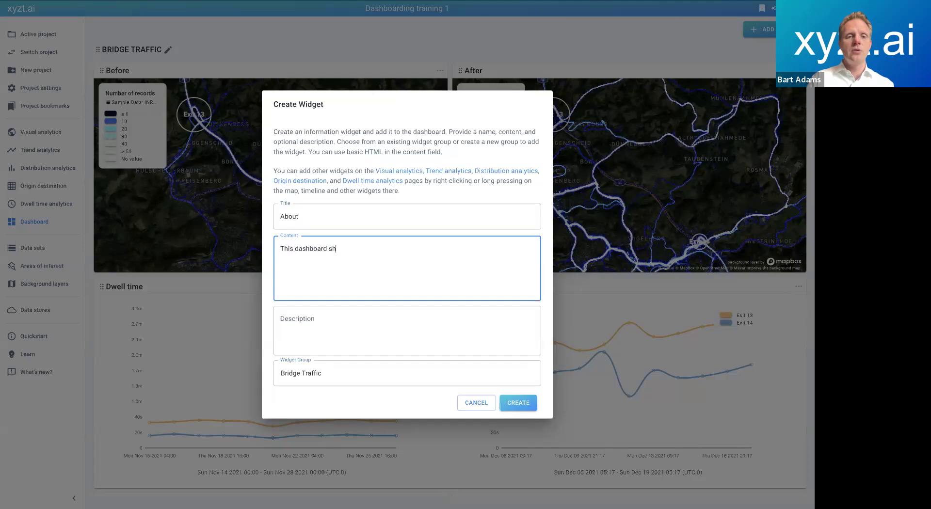
pyautogui.write('ows the impact of the road closure. The left charts show the situation b')
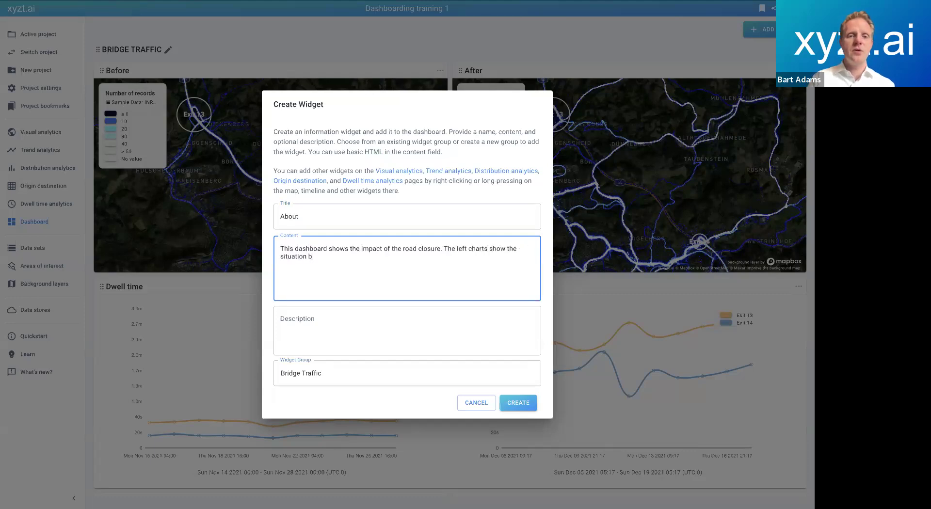
pyautogui.write('eorore for traffic f')
pyautogui.press('BackSpace')
pyautogui.write('moving f')
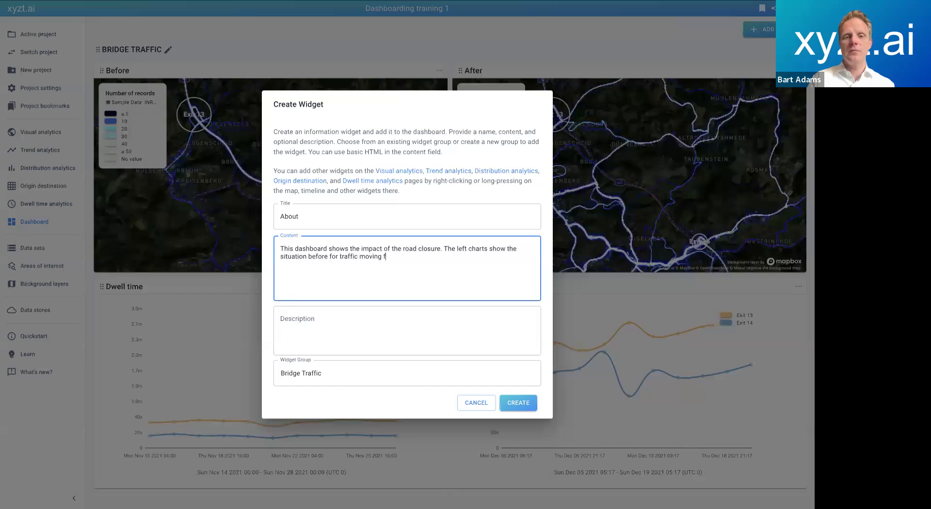
pyautogui.write('rom Exit 14 to Exit 13. The ')
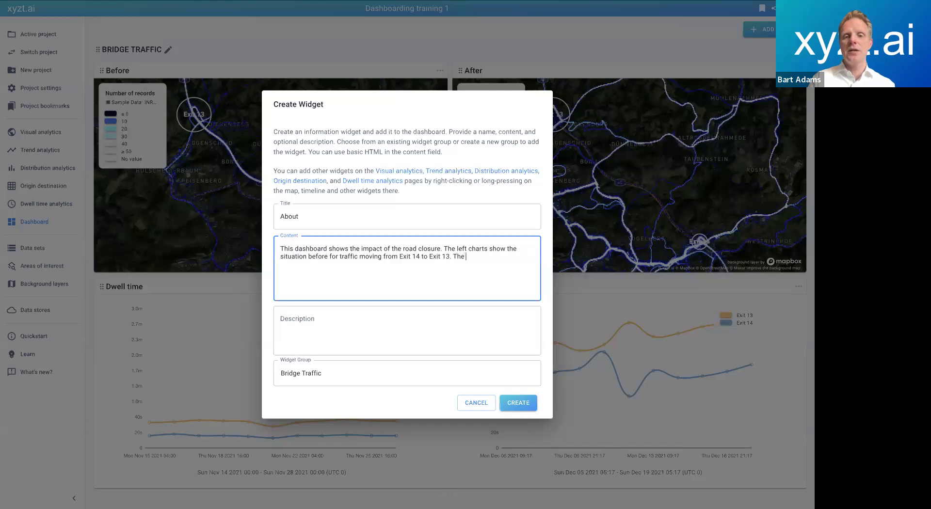
# Complete the content with "The right charts show the situation after the closure." and create the widget.
pyautogui.write('right charts show t')
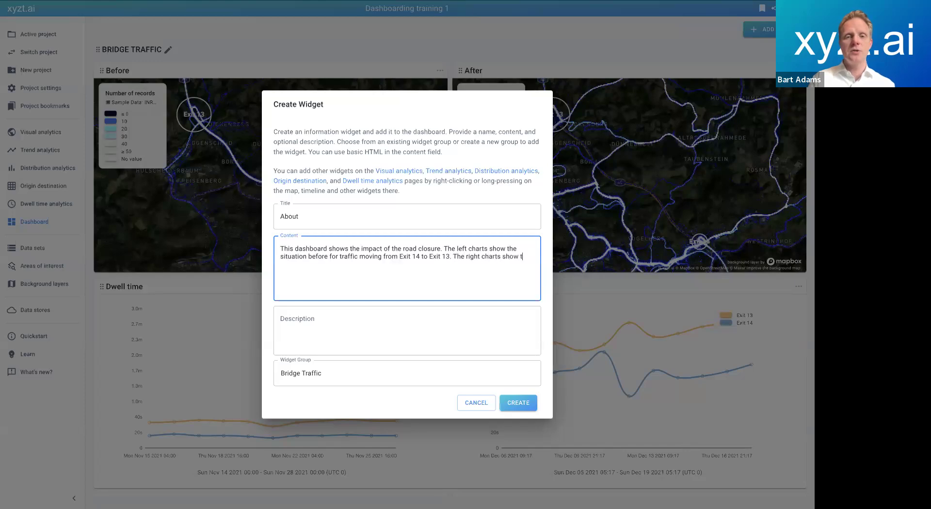
pyautogui.write('he situation after t')
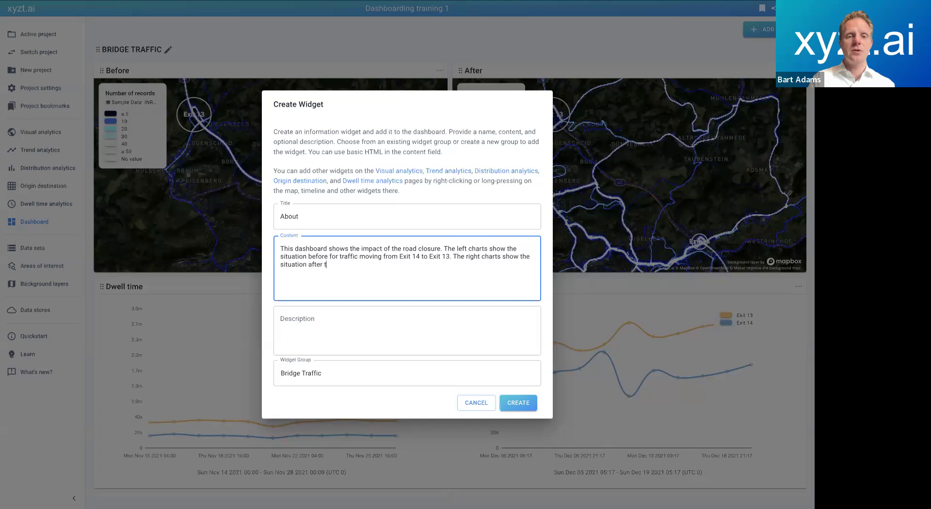
pyautogui.write('he closure.')
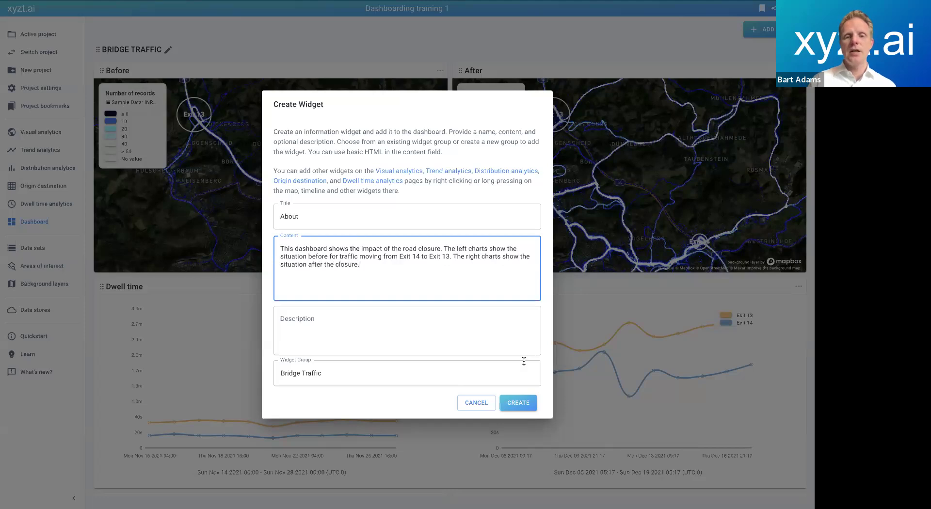
pyautogui.click(528, 406)
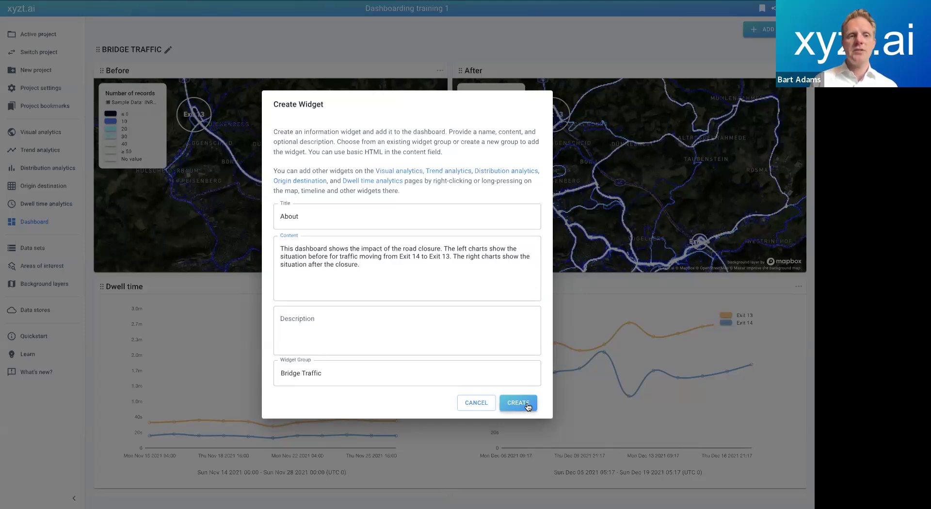
# Resize the About widget to width 2 and height 1, and save its configuration.
pyautogui.scroll(-9, 447, 342)
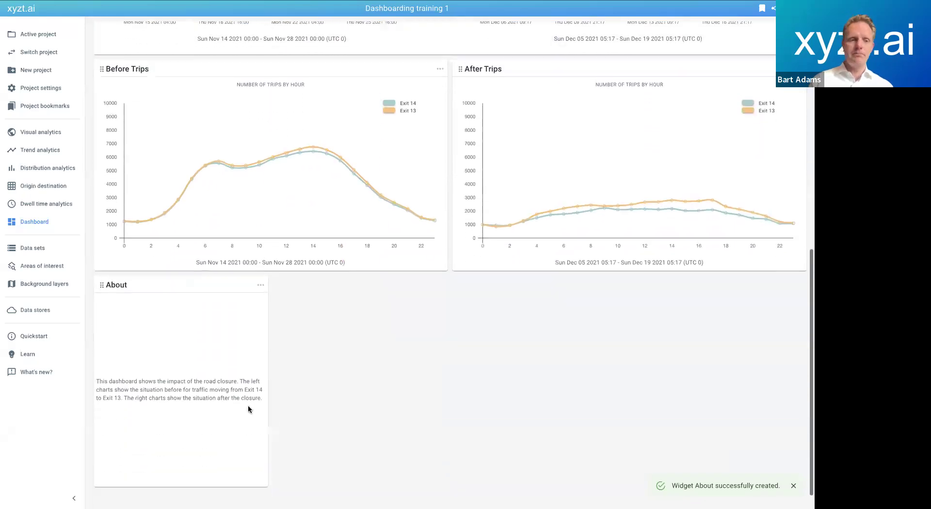
pyautogui.click(261, 286)
pyautogui.click(273, 313)
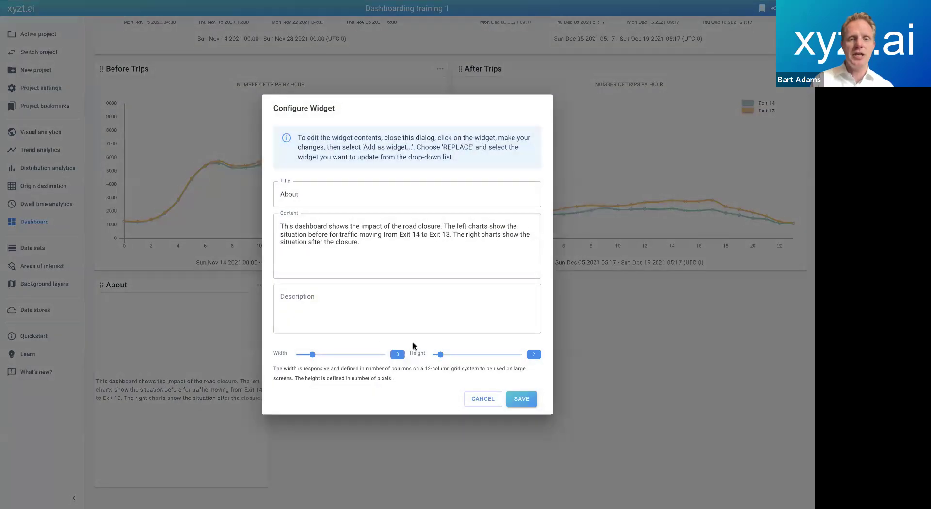
pyautogui.moveTo(440, 355); pyautogui.dragTo(432, 355)
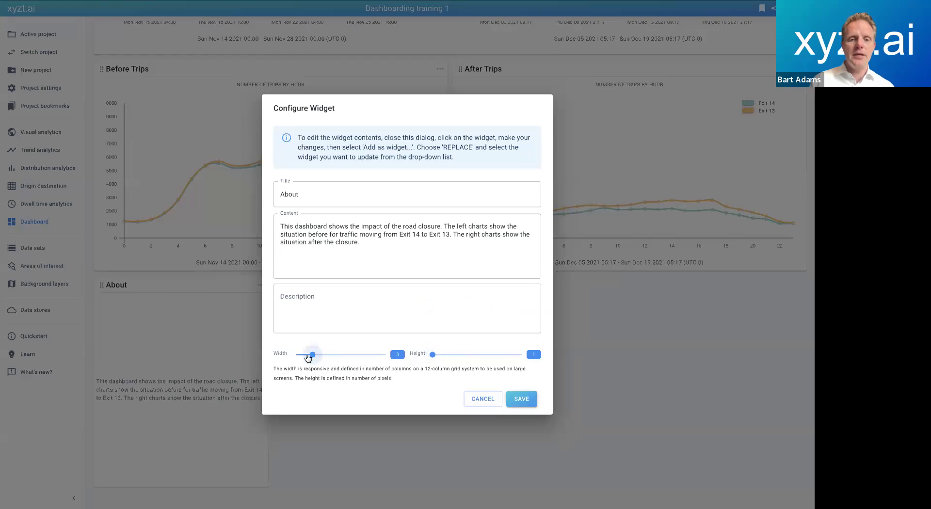
pyautogui.click(517, 398)
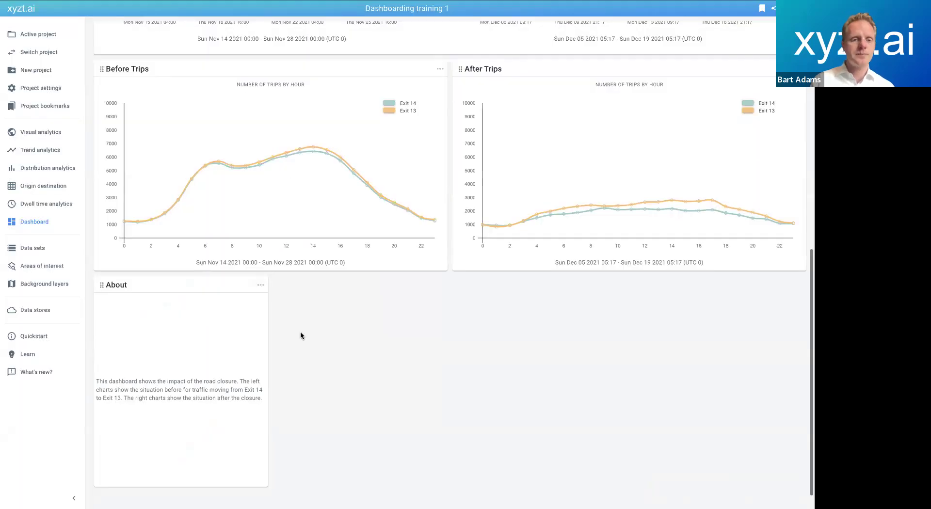
# Move the About widget to the first position in the Bridge Traffic group, ahead of the Before map.
pyautogui.scroll(2, 301, 332)
pyautogui.moveTo(102, 382); pyautogui.dragTo(112, 87)
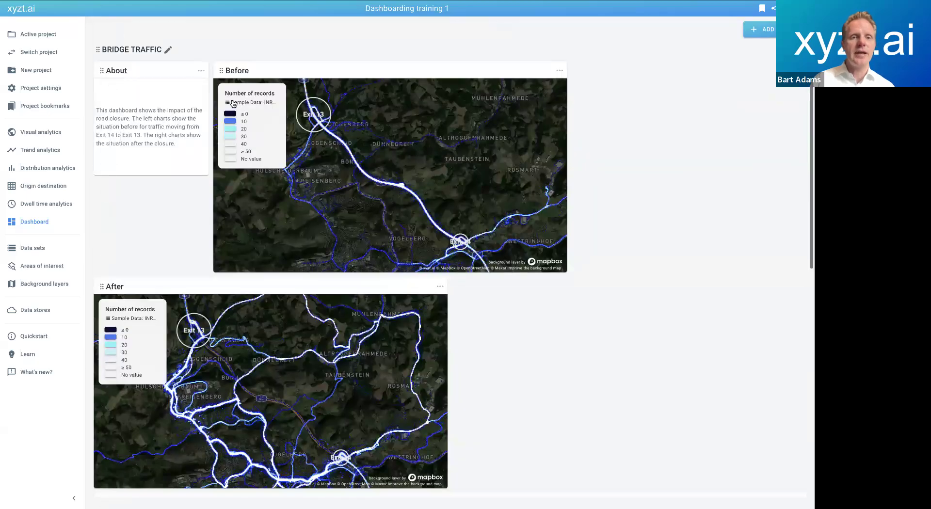
pyautogui.click(201, 71)
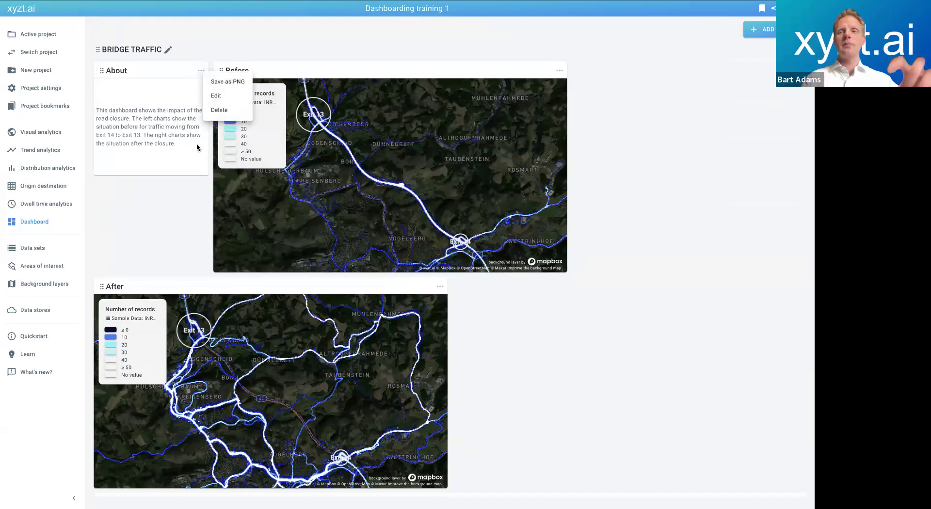
pyautogui.click(187, 192)
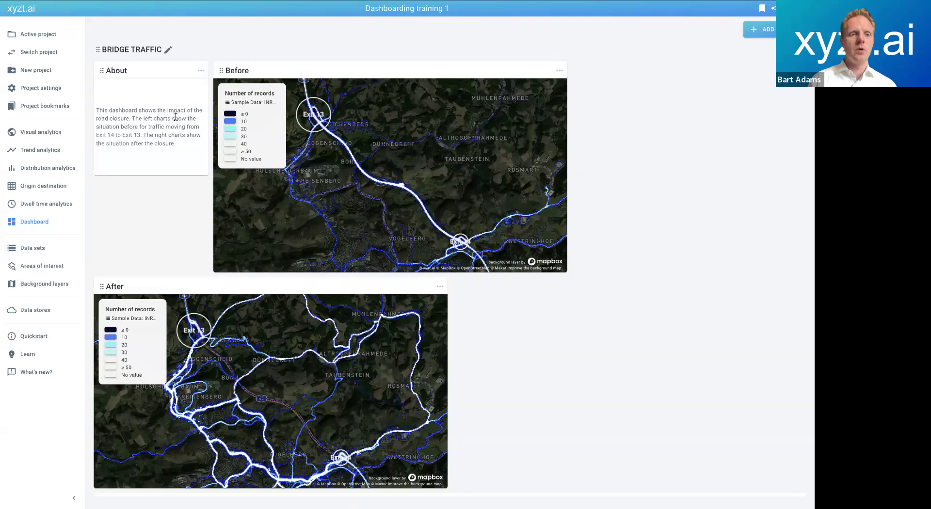
# Make "road closure" bold in the About widget's content by wrapping it in <b> and </b> tags, and save.
pyautogui.click(200, 71)
pyautogui.click(232, 96)
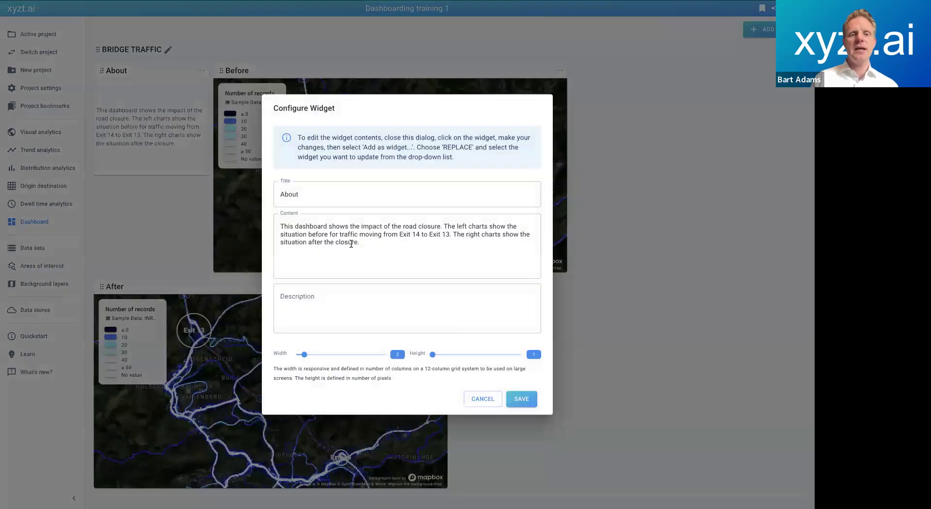
pyautogui.hotkey('ctrl', 'a')
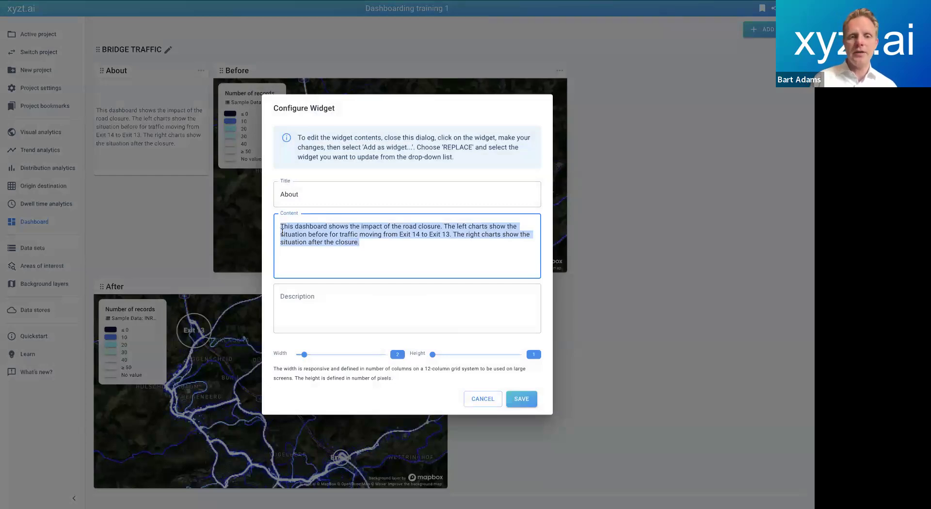
pyautogui.click(281, 229)
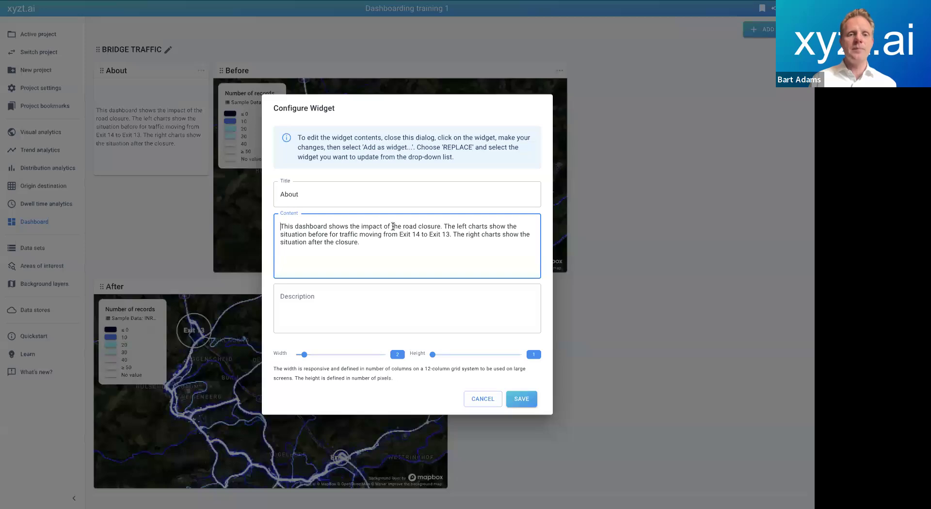
pyautogui.click(403, 227)
pyautogui.write('<b>')
pyautogui.press('Right')
pyautogui.press('Right')
pyautogui.press('Right')
pyautogui.press('Right')
pyautogui.press('Right')
pyautogui.press('Right')
pyautogui.press('Right')
pyautogui.press('Right')
pyautogui.press('Right')
pyautogui.press('Right')
pyautogui.press('Right')
pyautogui.press('Right')
pyautogui.write('</b>')
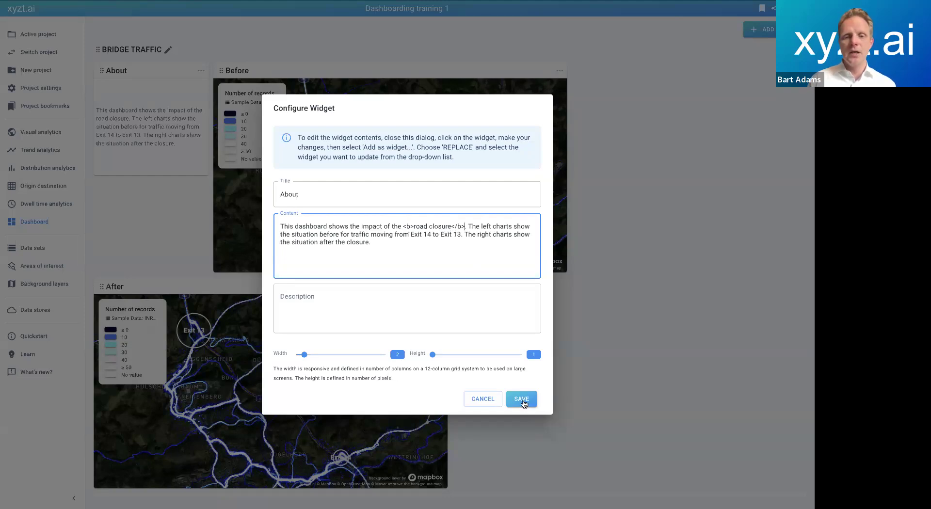
pyautogui.click(522, 400)
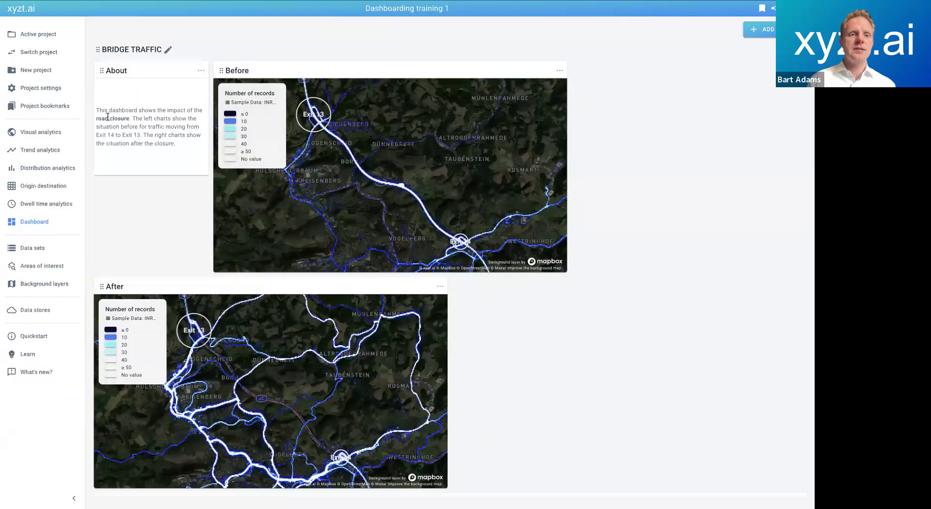
# Enlarge the About widget's text by wrapping its content in <p style="font-size:16px"> and </p>, and save.
pyautogui.click(201, 70)
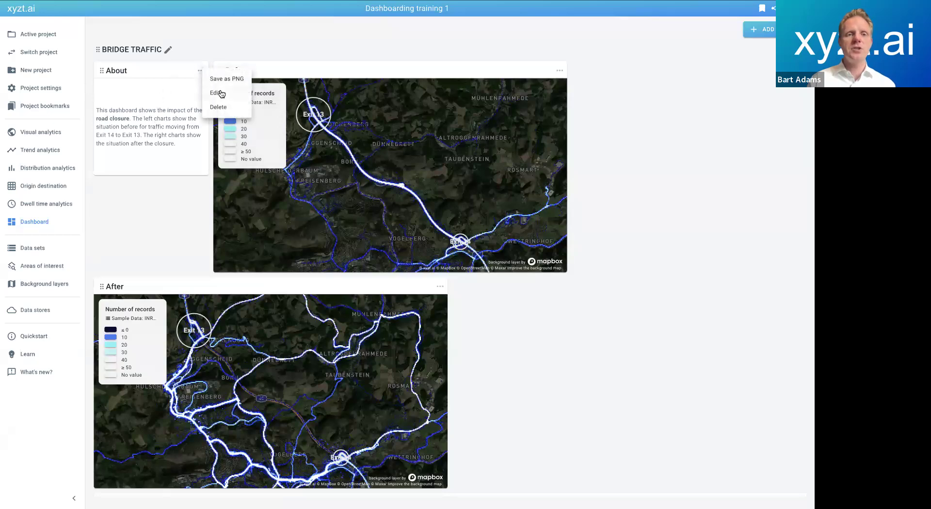
pyautogui.click(222, 92)
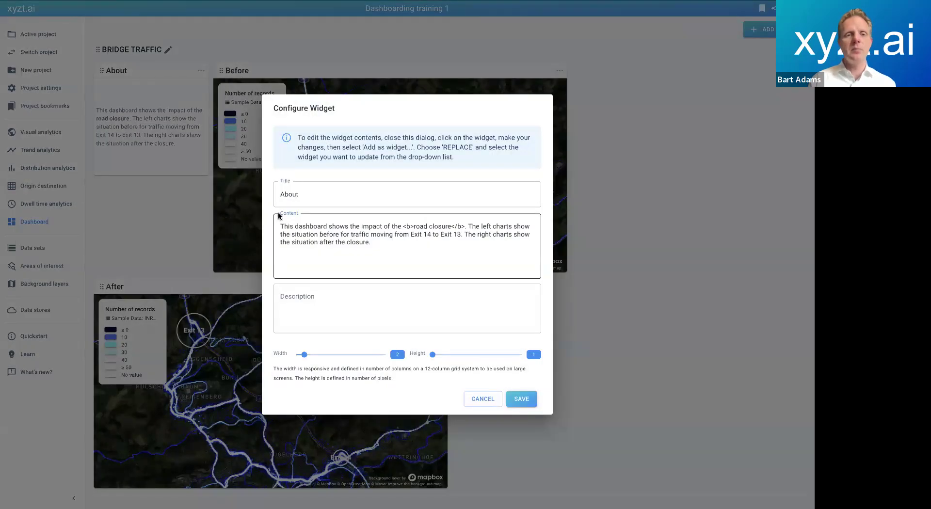
pyautogui.click(280, 226)
pyautogui.write('<p sty')
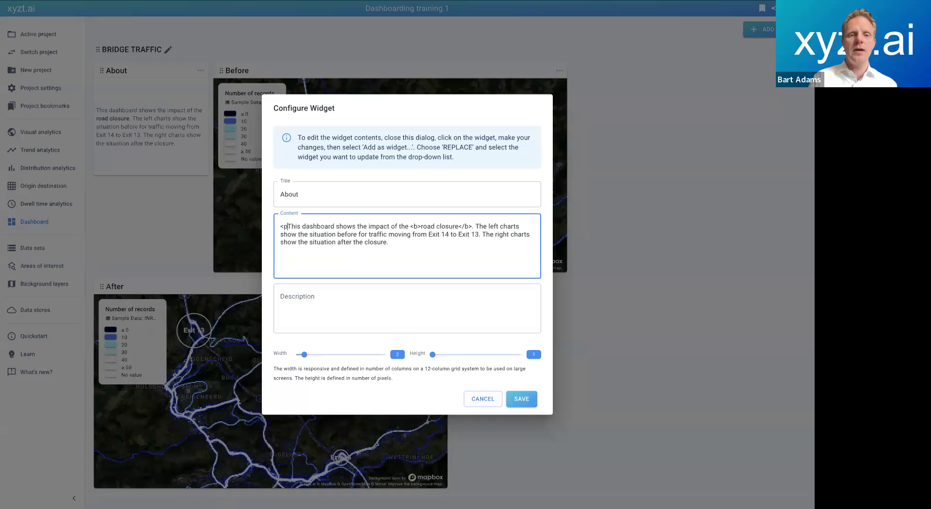
pyautogui.write('le="')
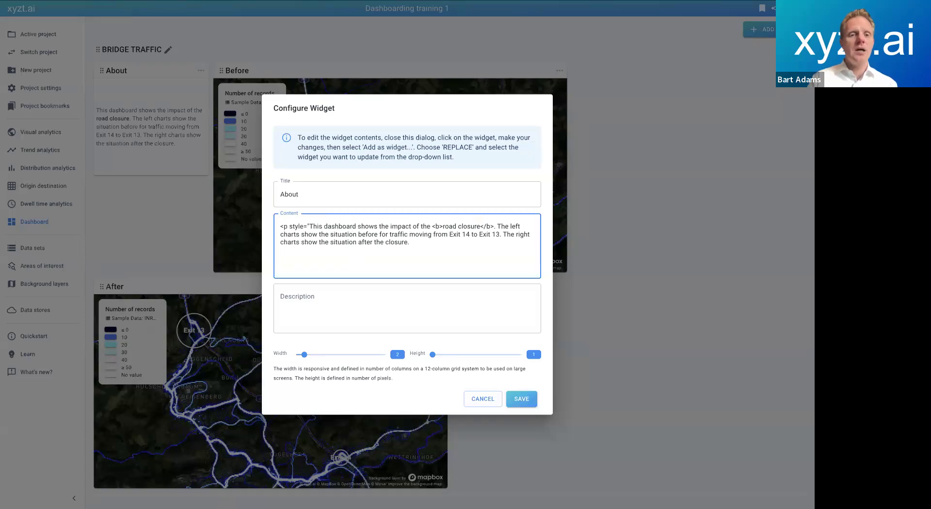
pyautogui.write('font-size')
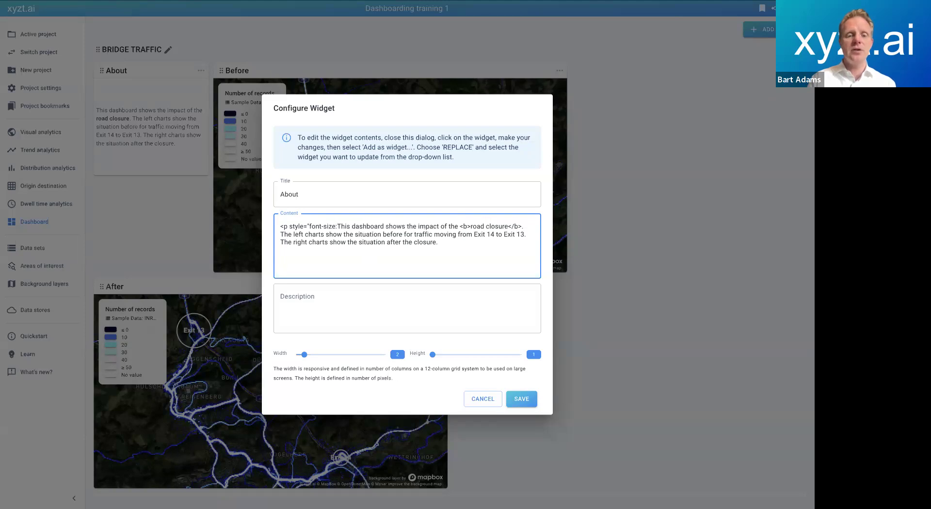
pyautogui.write(':16px')
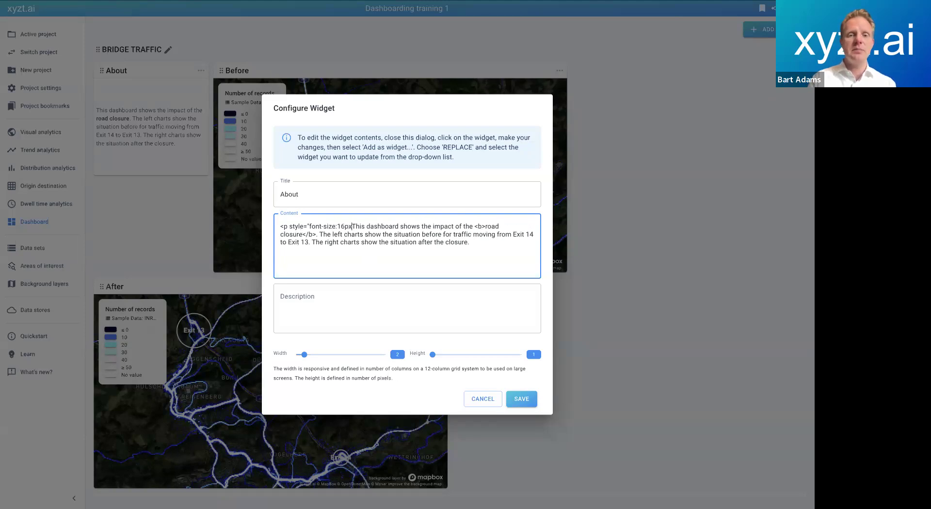
pyautogui.write('">')
pyautogui.click(488, 244)
pyautogui.write('</p>')
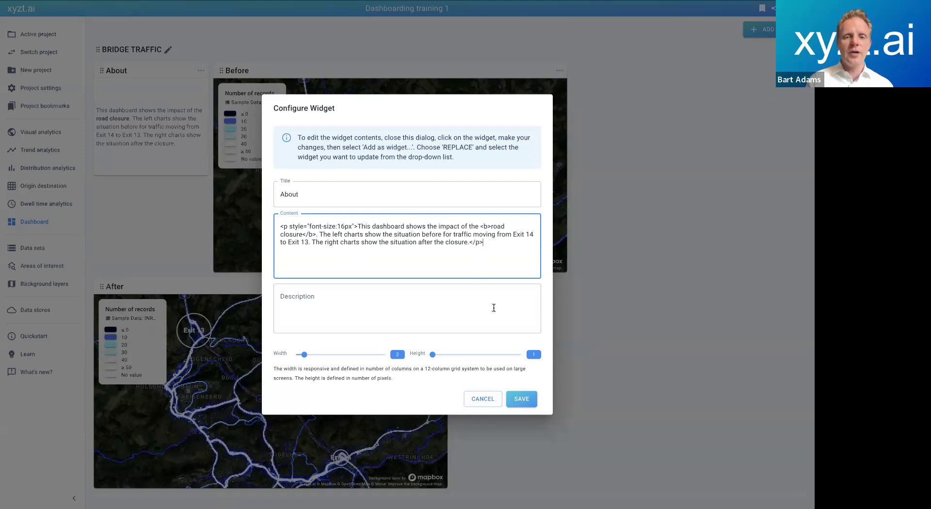
pyautogui.click(523, 403)
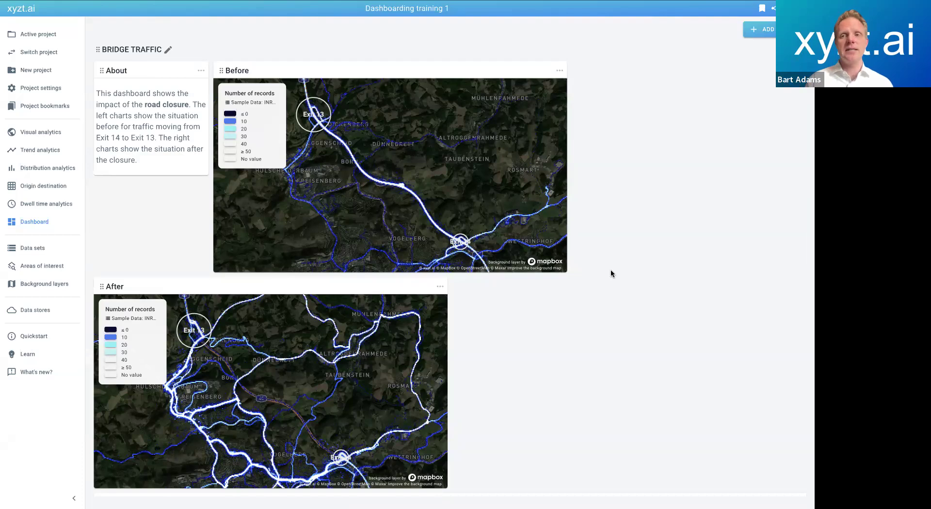
# Open the bookmarked YouTube page "Livestream: Rahmedetalbrücke - Der Neubau" in a new browser tab.
pyautogui.moveTo(484, 4)
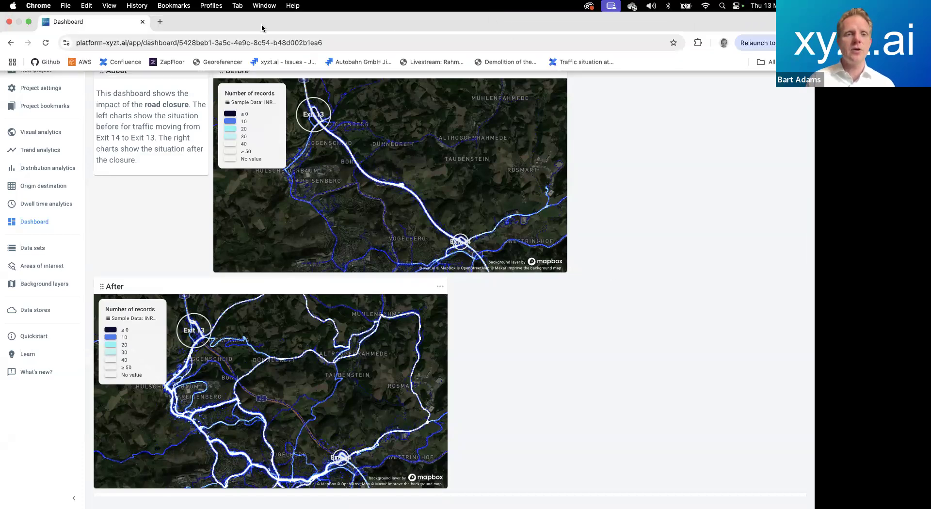
pyautogui.click(160, 22)
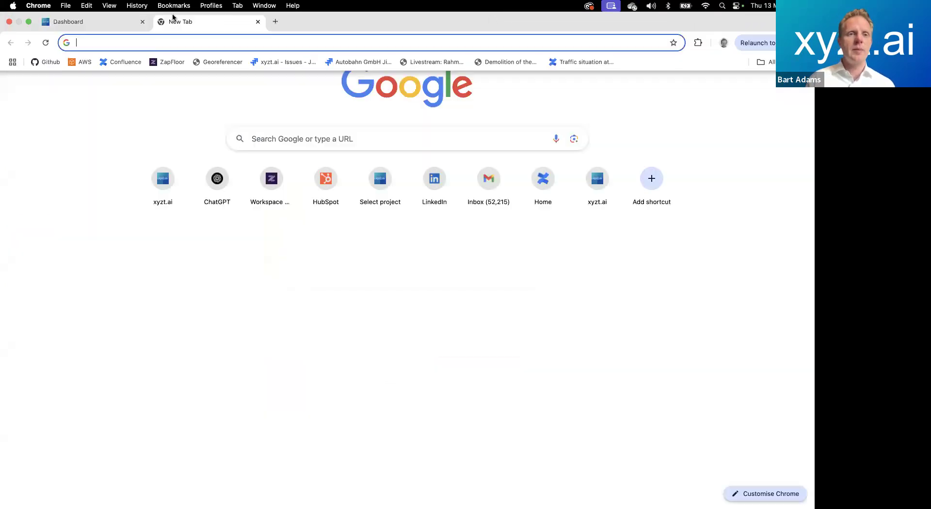
pyautogui.click(177, 7)
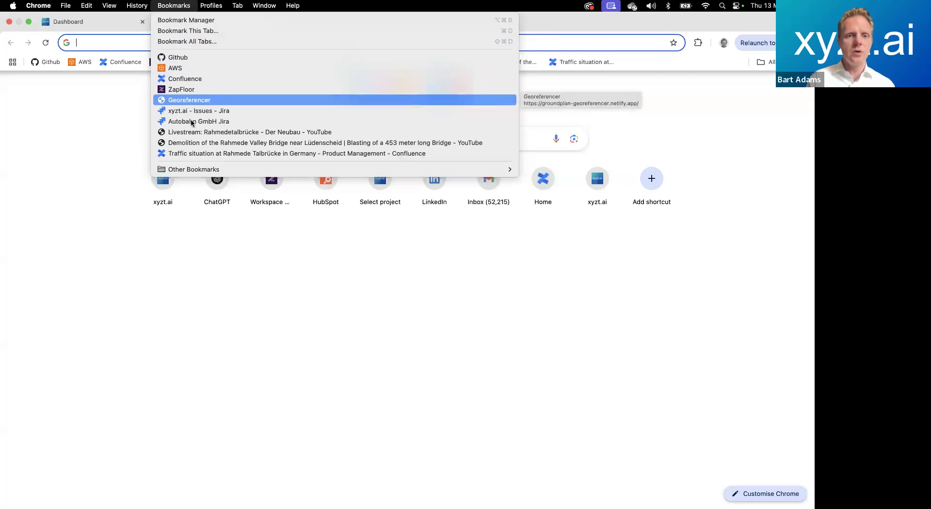
pyautogui.click(190, 132)
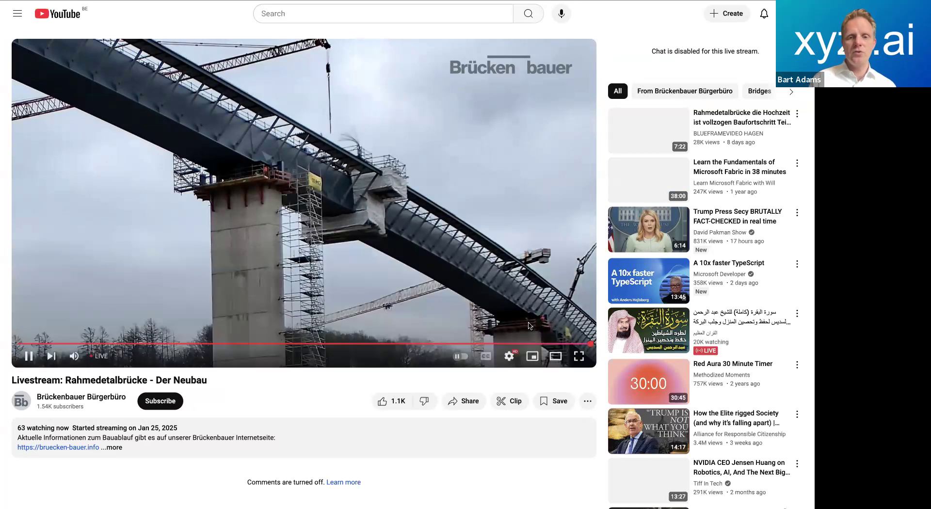
# Copy the livestream video's full iframe embed code from its sharing options and close the embed dialog.
pyautogui.click(464, 406)
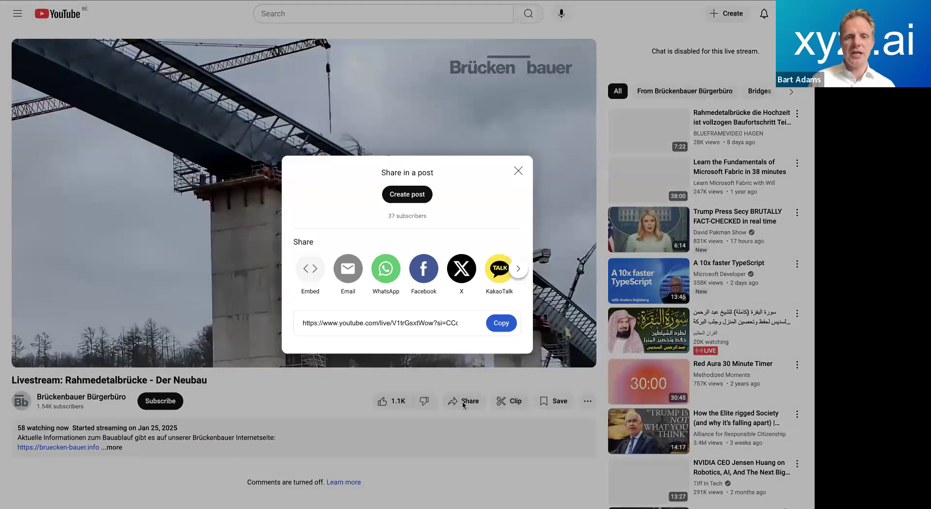
pyautogui.click(312, 273)
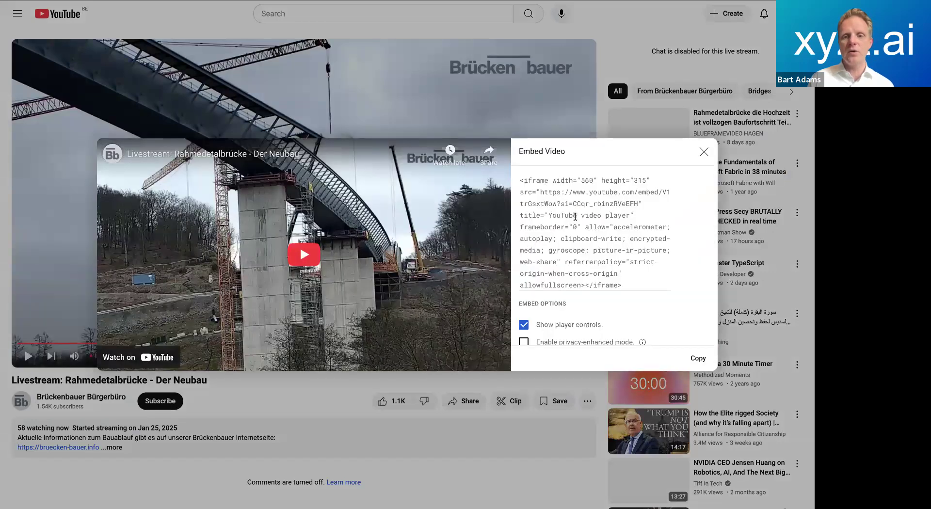
pyautogui.moveTo(520, 179); pyautogui.dragTo(639, 298)
pyautogui.hotkey('ctrl', 'c')
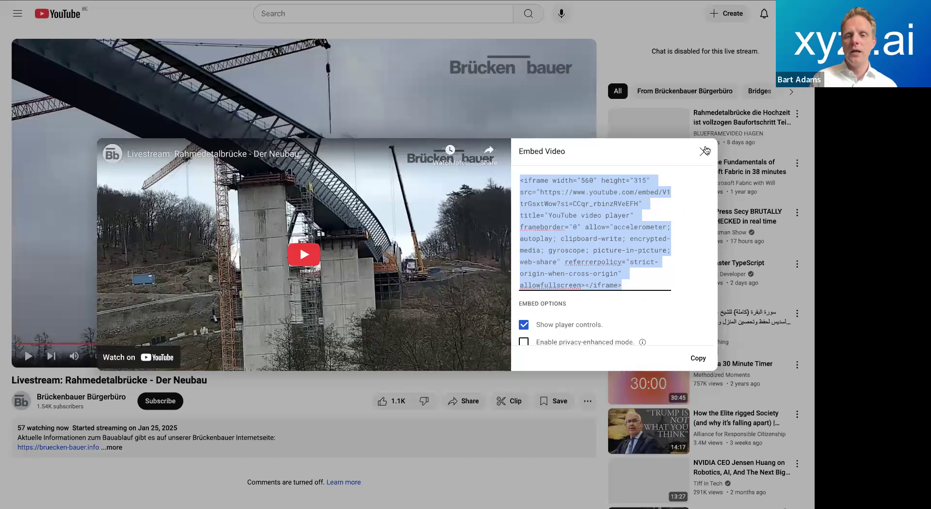
pyautogui.click(704, 153)
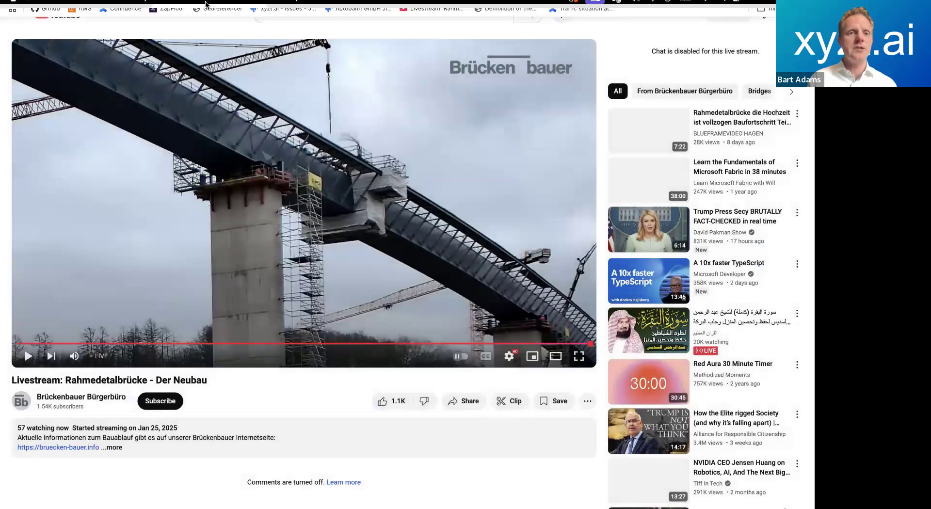
# Back on the dashboard, create an information widget titled "Live Stream" in the Bridge Traffic group, with the copied iframe code as content.
pyautogui.moveTo(207, 4)
pyautogui.click(96, 25)
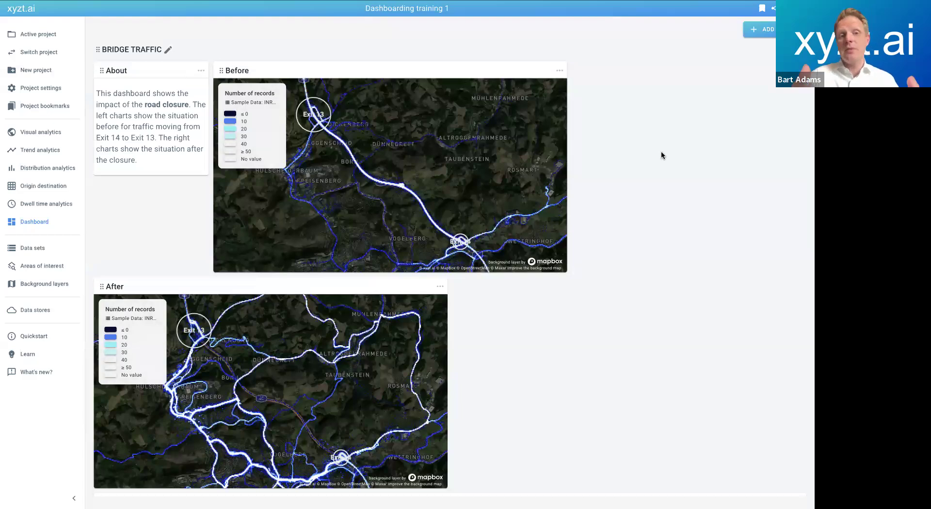
pyautogui.click(761, 30)
pyautogui.click(334, 211)
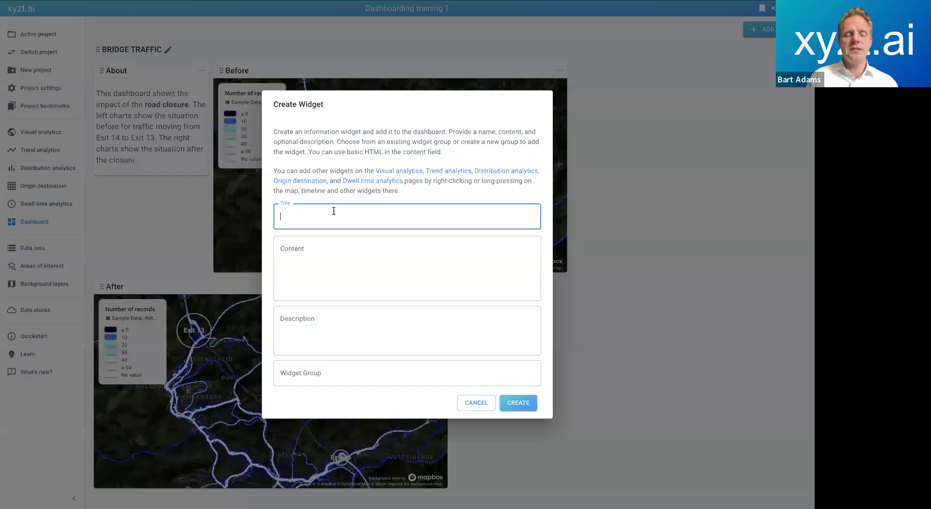
pyautogui.write('Live Stream')
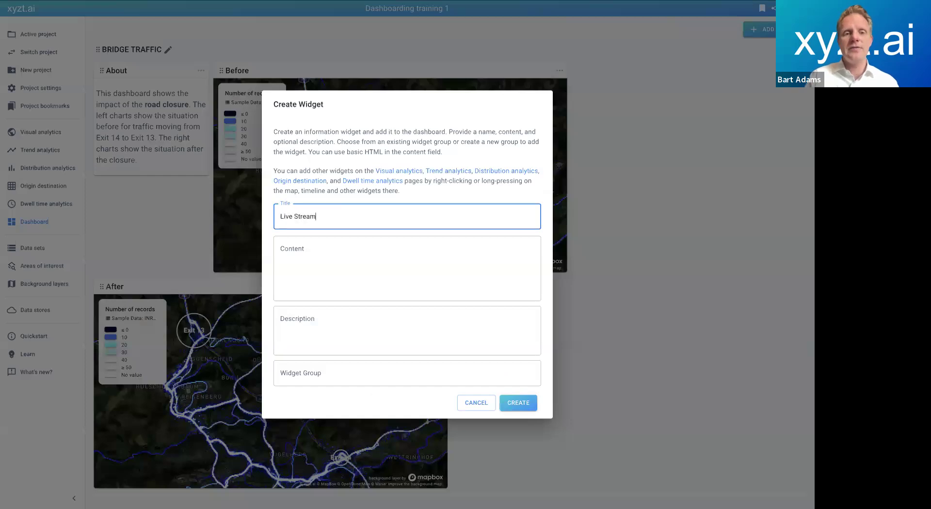
pyautogui.click(312, 246)
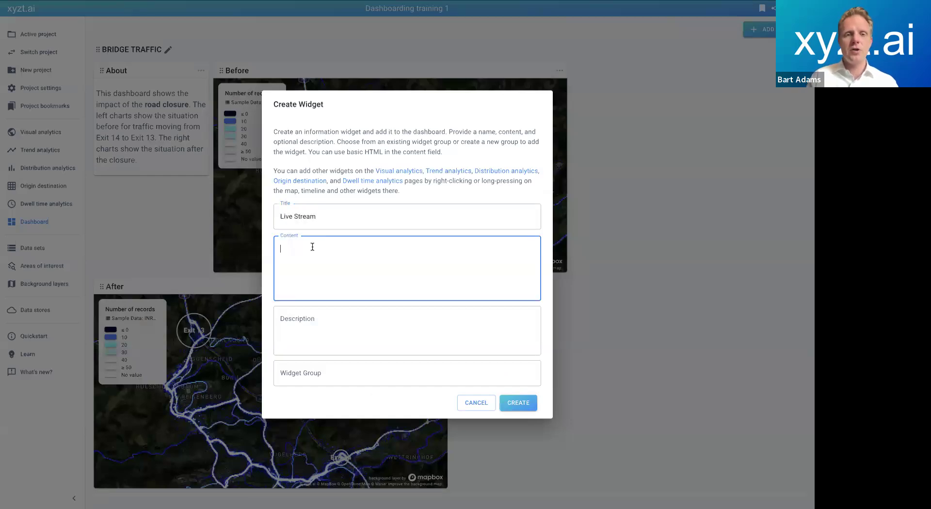
pyautogui.hotkey('ctrl', 'v')
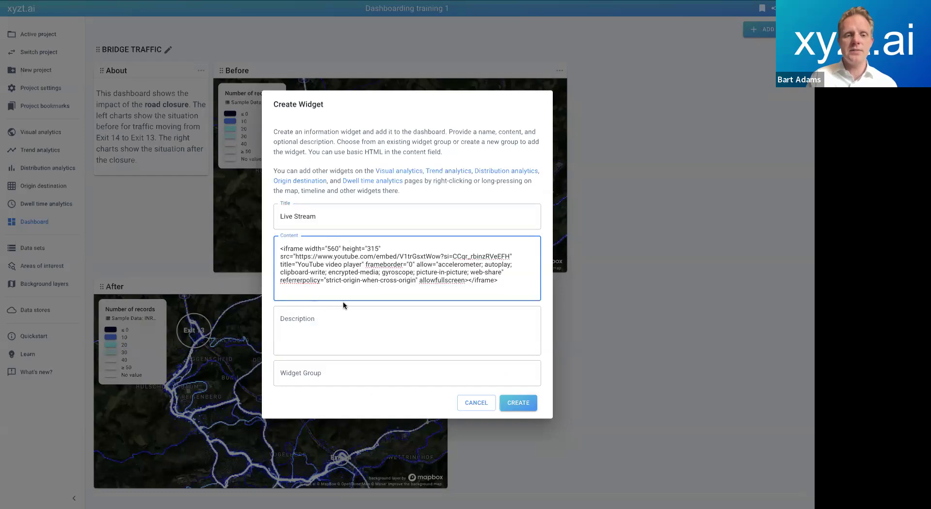
pyautogui.click(307, 373)
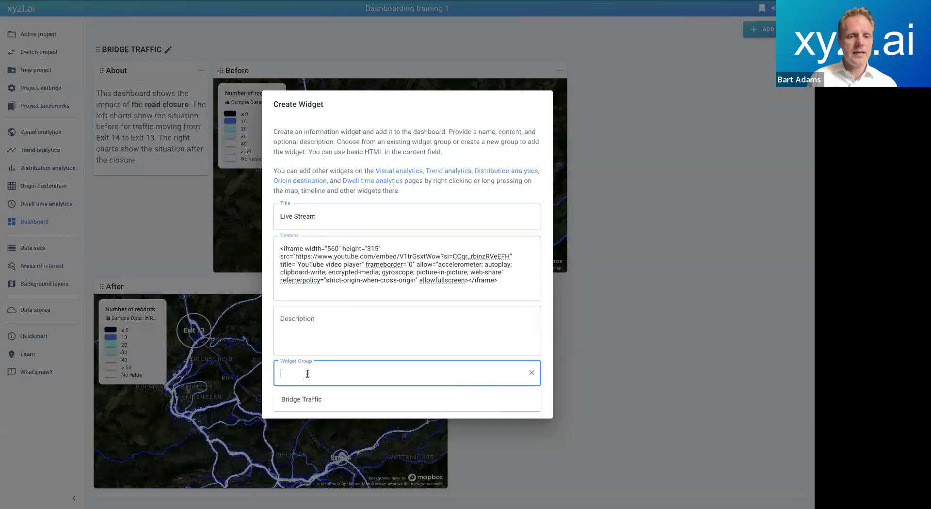
pyautogui.click(302, 400)
pyautogui.click(518, 401)
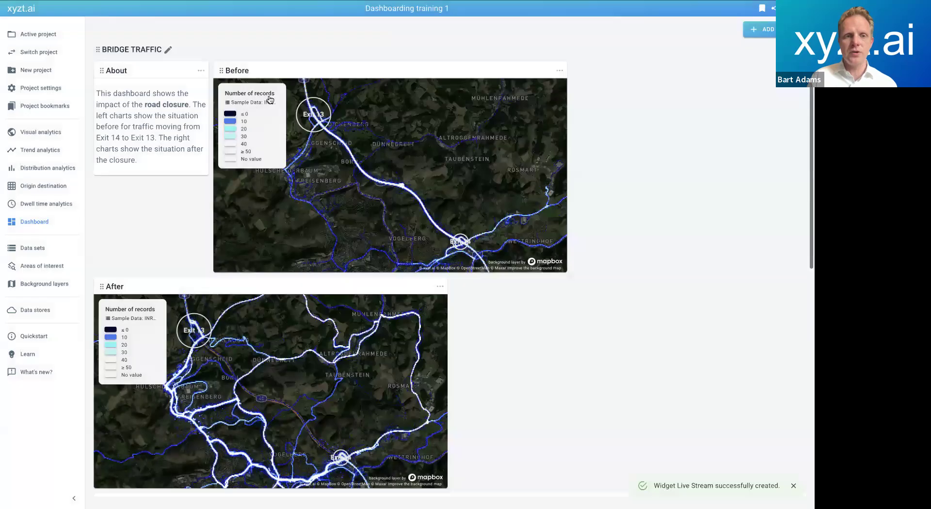
# Move the Live Stream widget between About and Before, set its width to 5, and save its configuration.
pyautogui.scroll(-10, 228, 124)
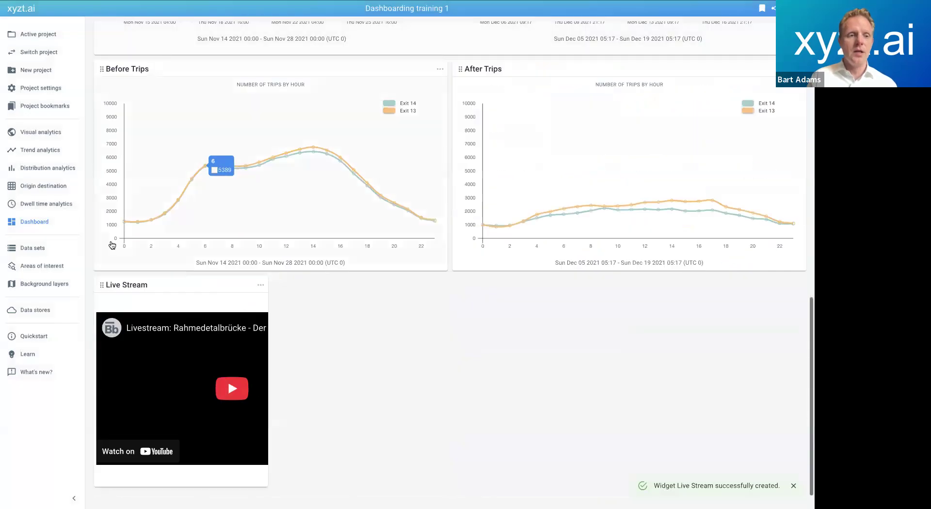
pyautogui.moveTo(101, 285); pyautogui.dragTo(228, 68)
pyautogui.click(380, 72)
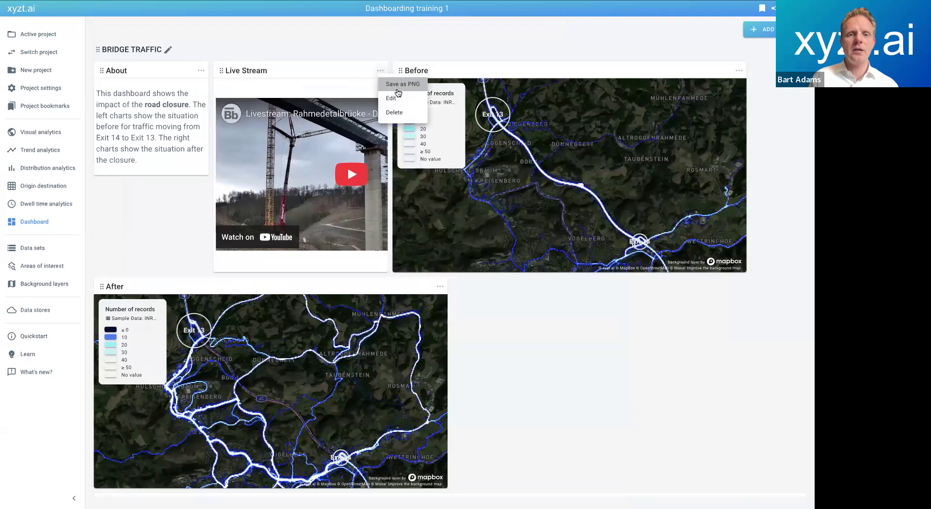
pyautogui.click(397, 86)
pyautogui.click(380, 71)
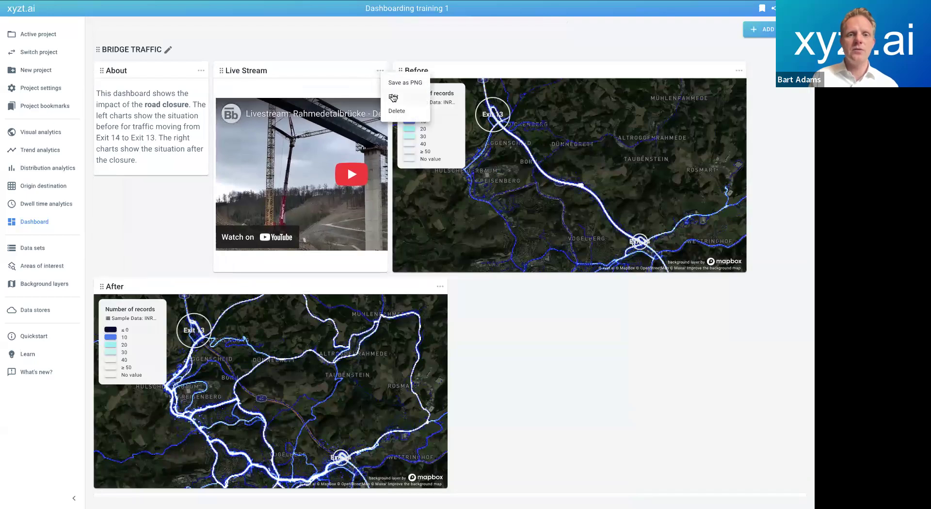
pyautogui.click(394, 98)
pyautogui.moveTo(327, 359); pyautogui.dragTo(332, 362)
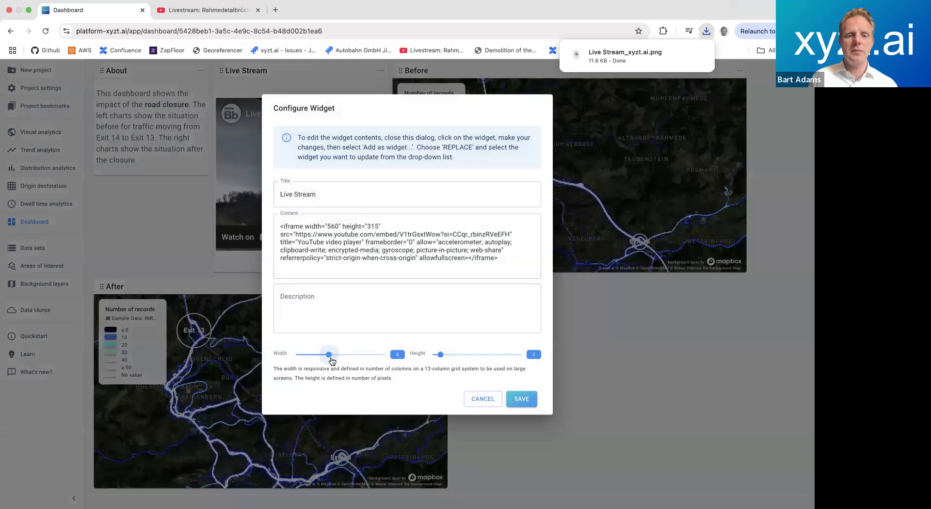
pyautogui.click(519, 399)
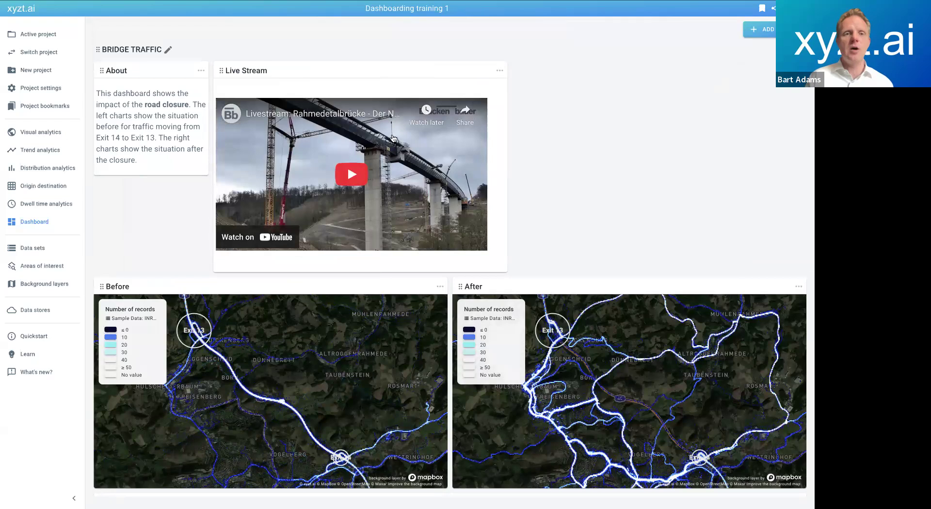
# Play the embedded live stream, give its widget the description "Live stream from youtube of the re-building of the bridge.", and save.
pyautogui.click(445, 184)
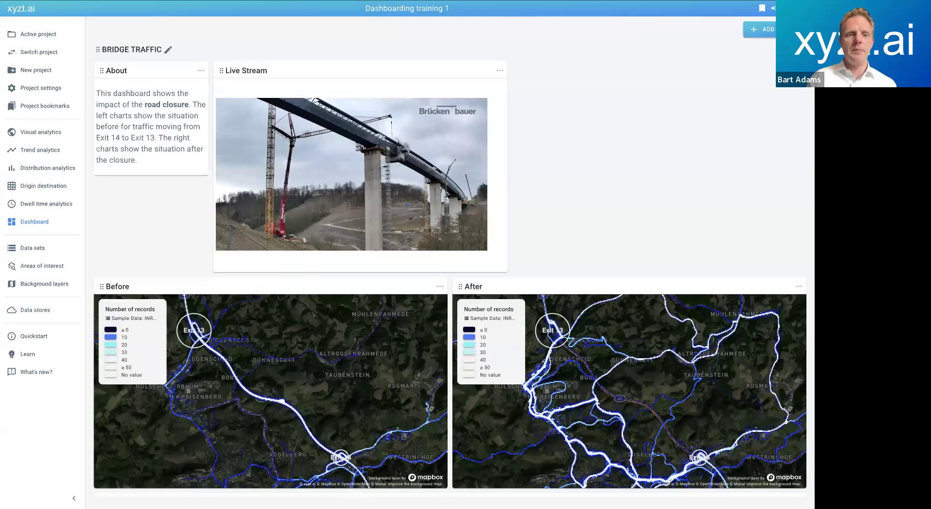
pyautogui.click(499, 71)
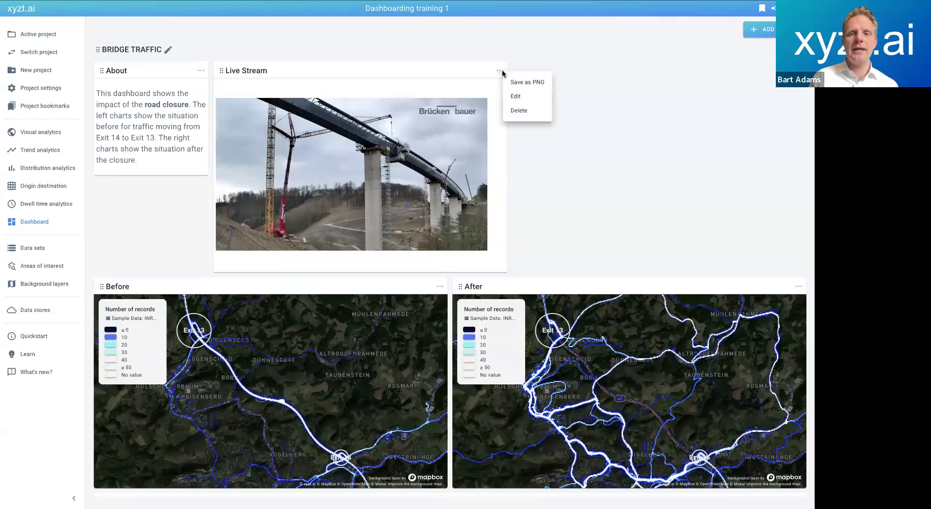
pyautogui.click(515, 96)
pyautogui.click(377, 303)
pyautogui.write('Live stream from ')
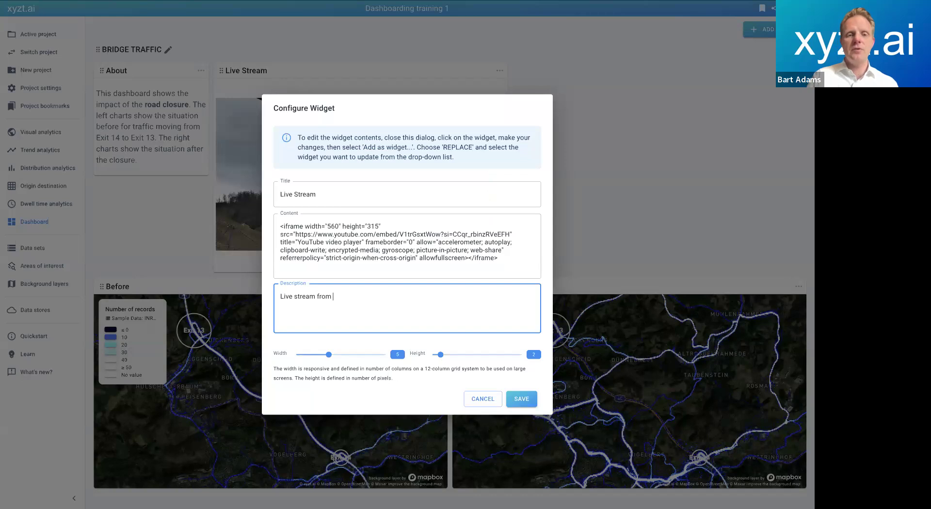
pyautogui.write('youtube of the re-')
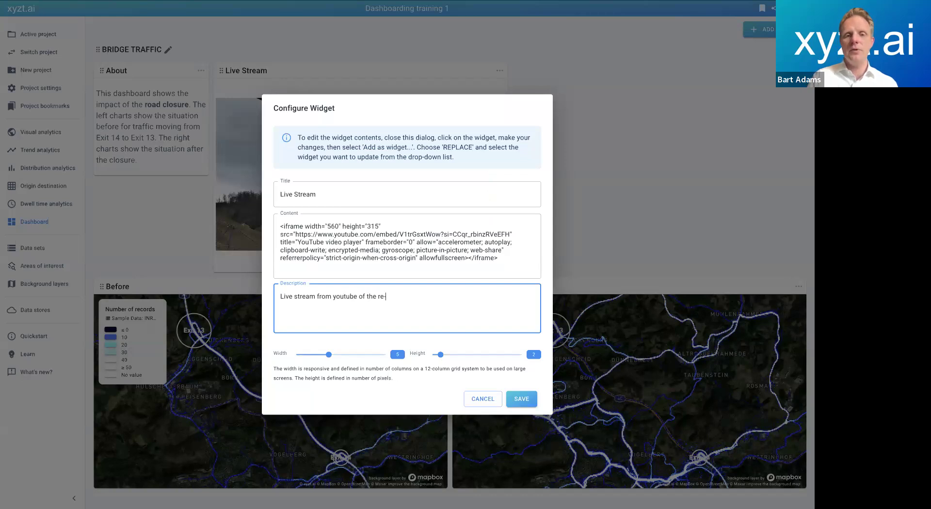
pyautogui.write('building of the bridge')
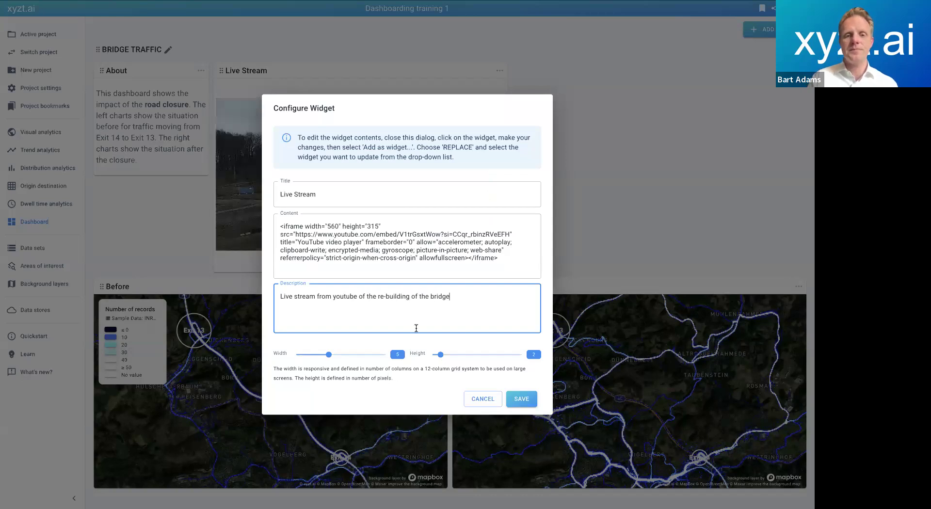
pyautogui.write('.')
pyautogui.click(520, 395)
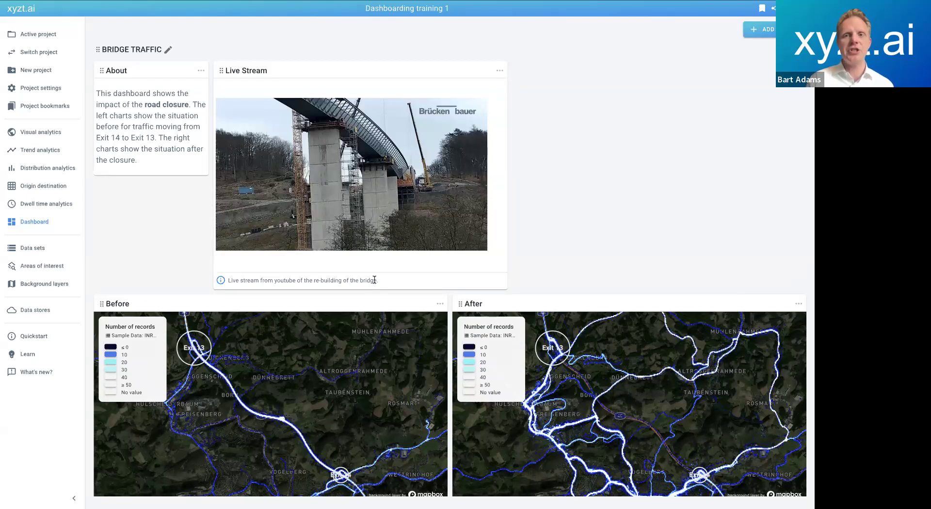
# Create a public shareable link for the current dashboard page with the name "Used during training".
pyautogui.click(774, 9)
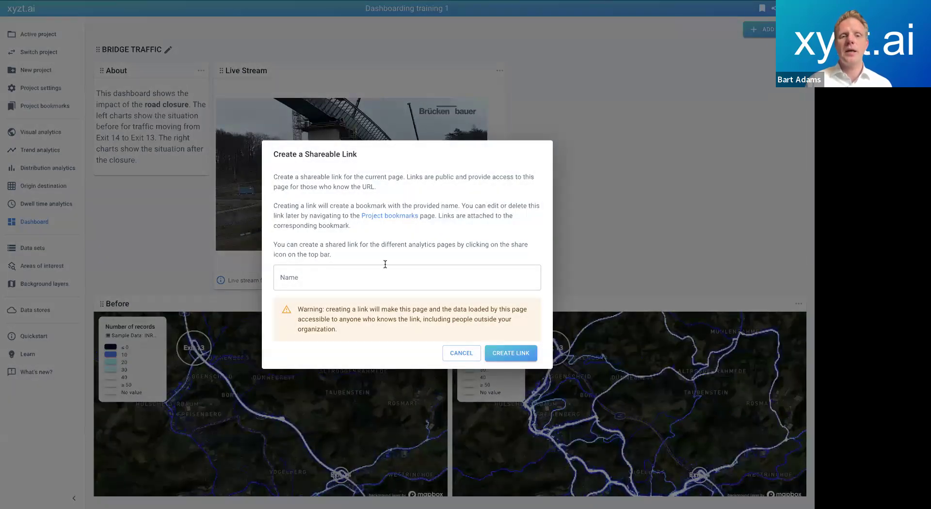
pyautogui.click(356, 278)
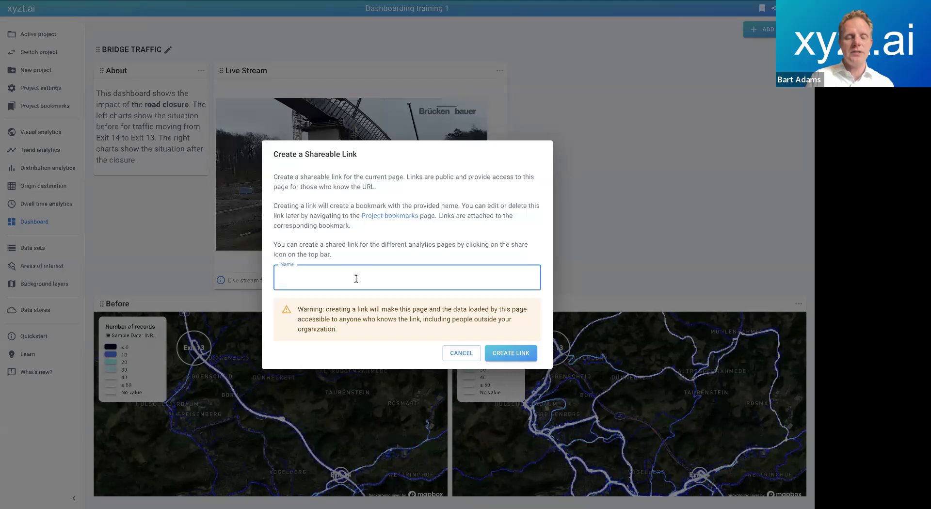
pyautogui.write('Used during')
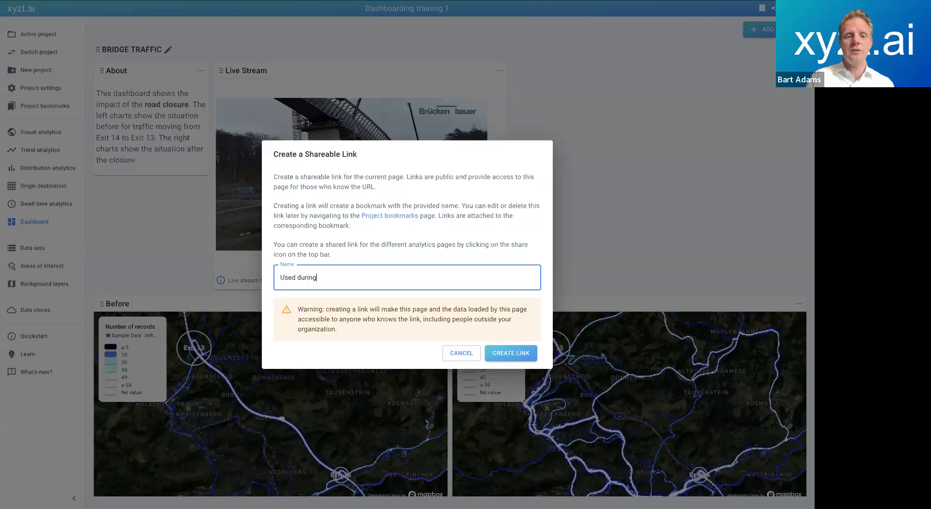
pyautogui.write(' training')
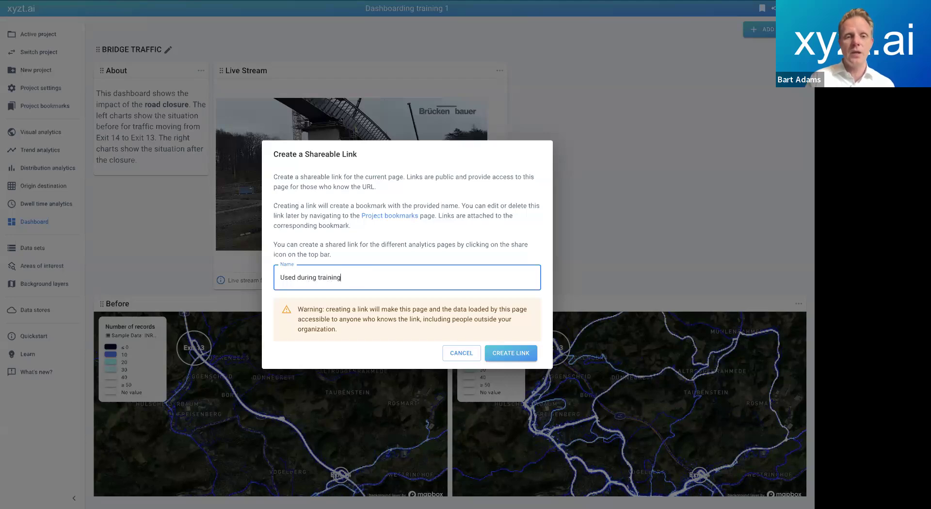
pyautogui.click(514, 347)
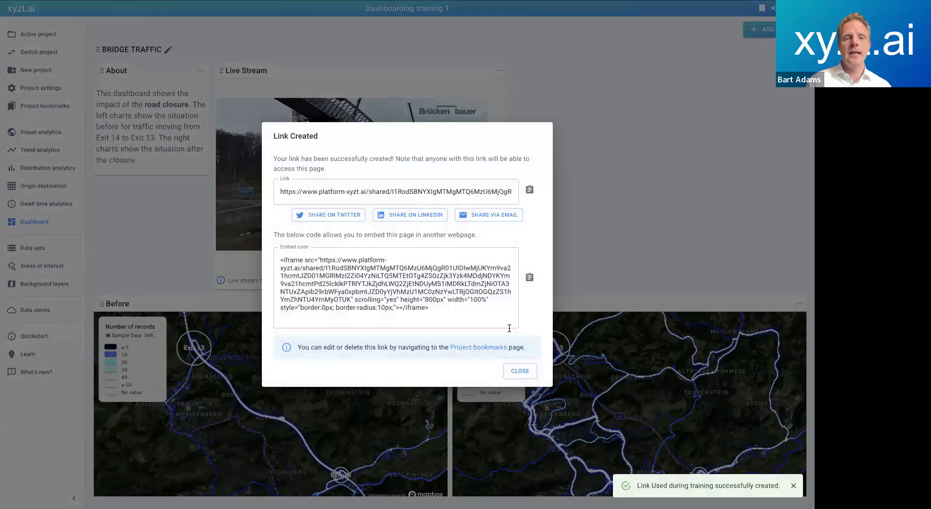
# Examine the full address of the created link and return to the Dashboard page.
pyautogui.click(409, 192)
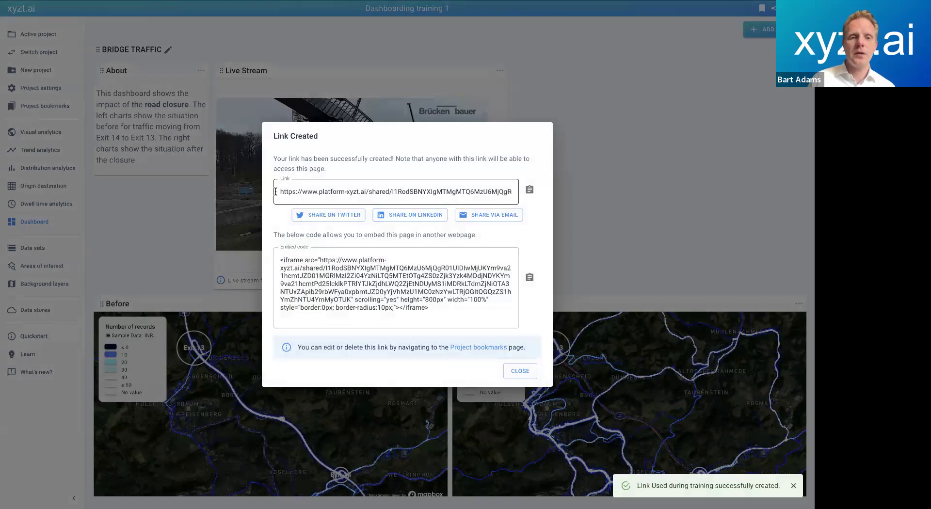
pyautogui.click(409, 192)
pyautogui.hscroll(7, 410, 191)
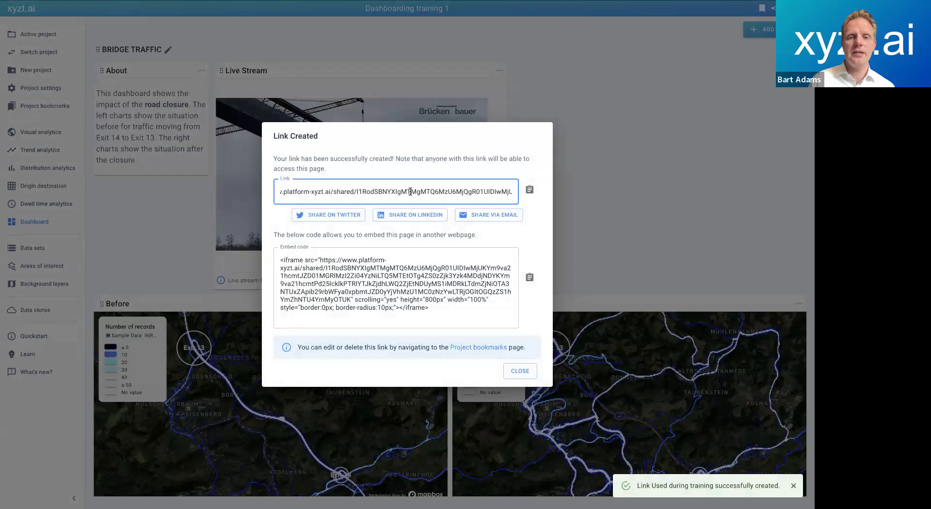
pyautogui.hscroll(8, 410, 191)
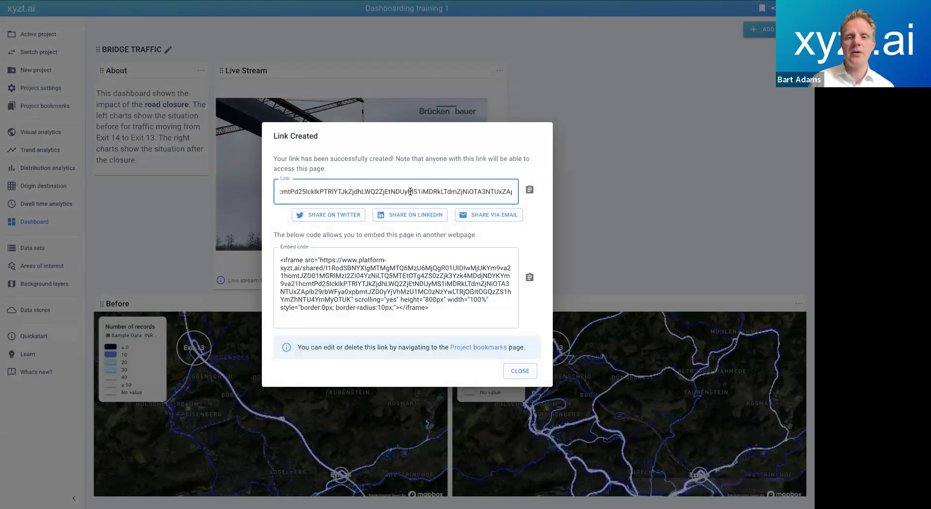
pyautogui.hscroll(-12, 410, 191)
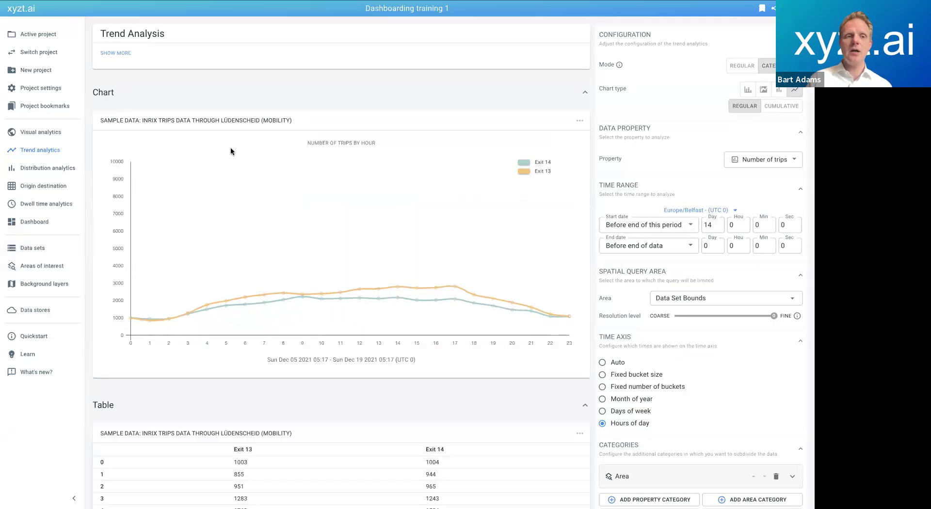
pyautogui.click(27, 223)
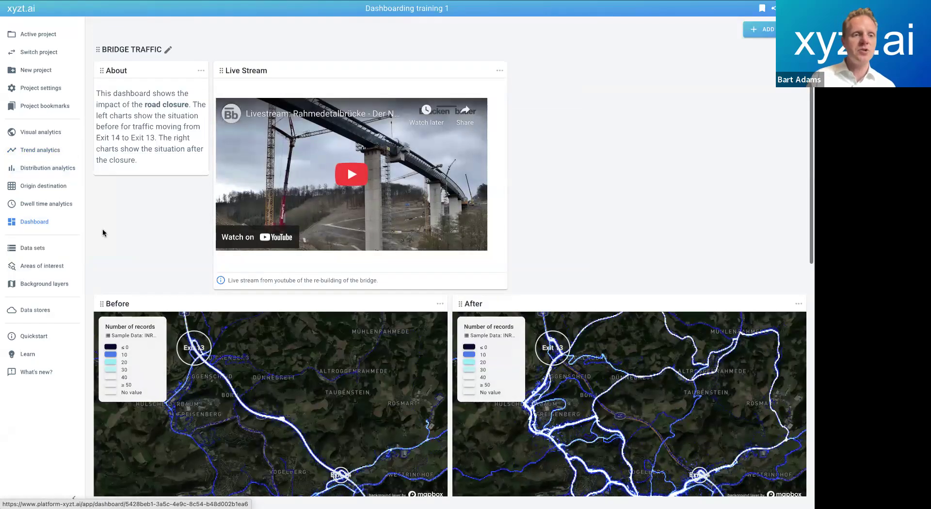
# Copy the link attached to the "Used during training" project bookmark and open it in a new browser tab.
pyautogui.click(42, 110)
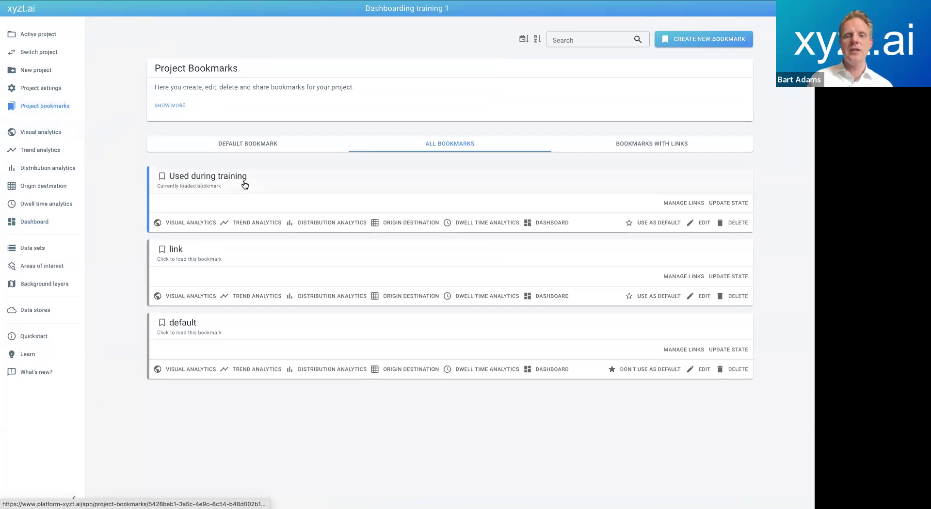
pyautogui.click(670, 203)
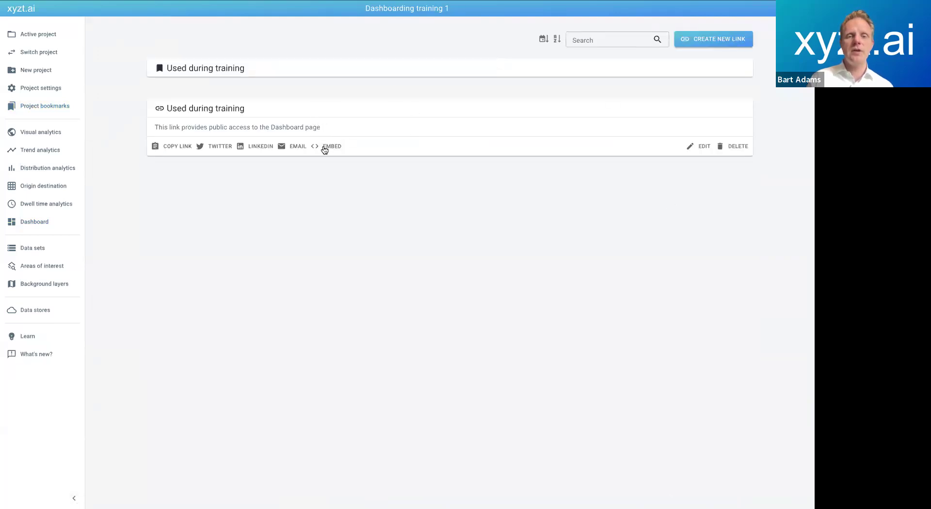
pyautogui.click(176, 146)
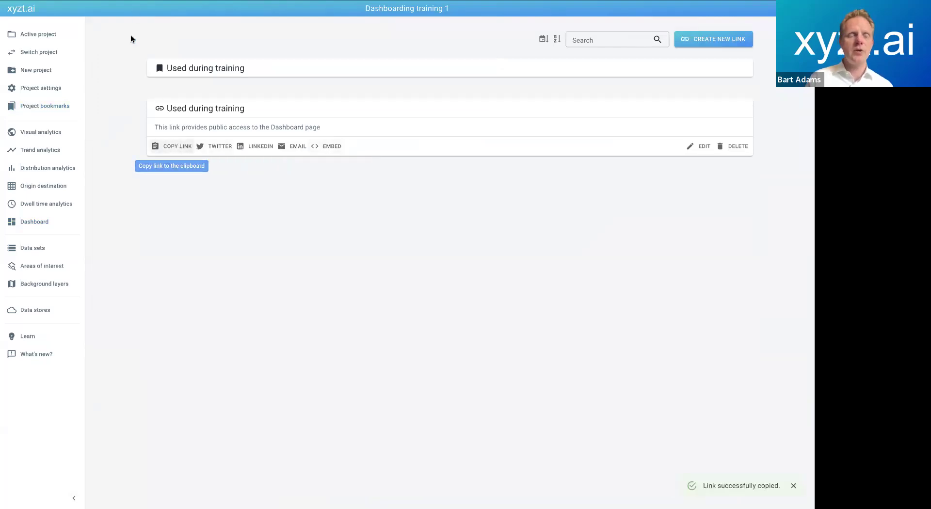
pyautogui.press('super+t')
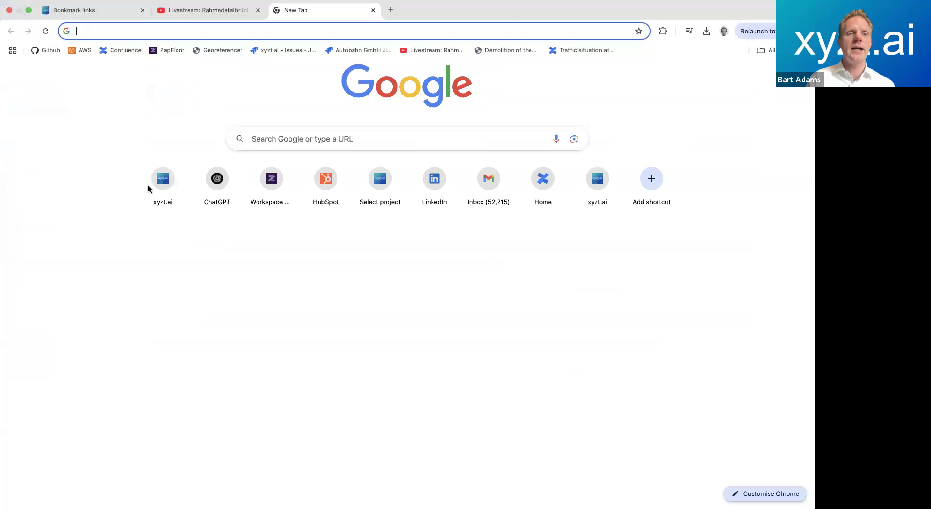
pyautogui.press('super+v')
pyautogui.press('Return')
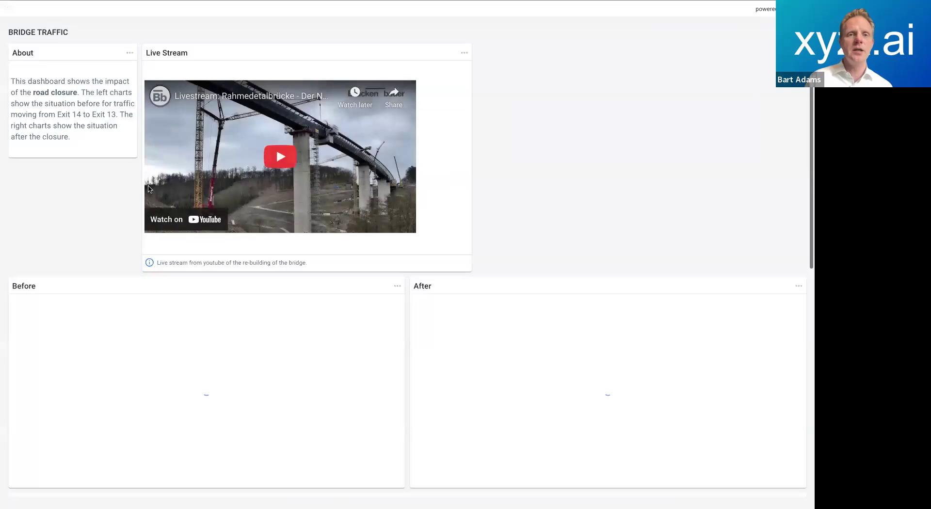
# Take the browser out of full screen and select the shared dashboard's web address.
pyautogui.moveTo(166, 3)
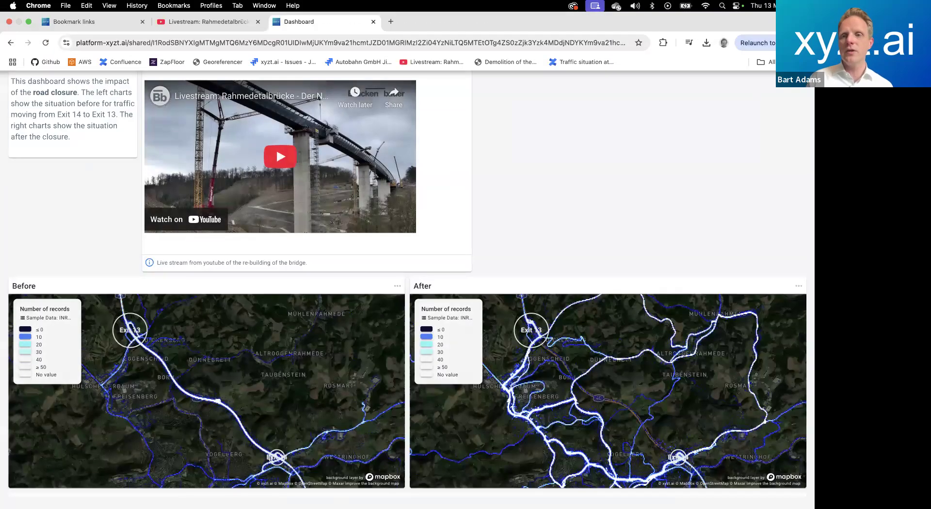
pyautogui.click(801, 43)
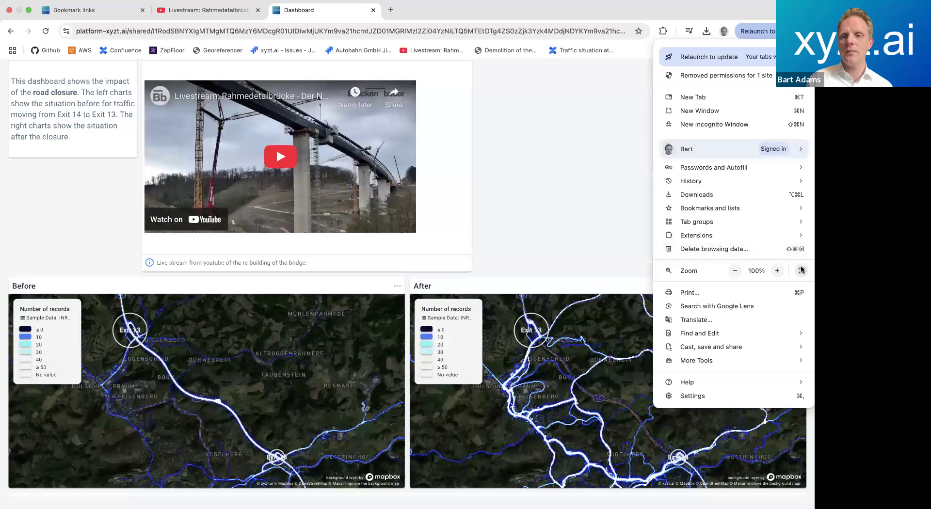
pyautogui.click(801, 270)
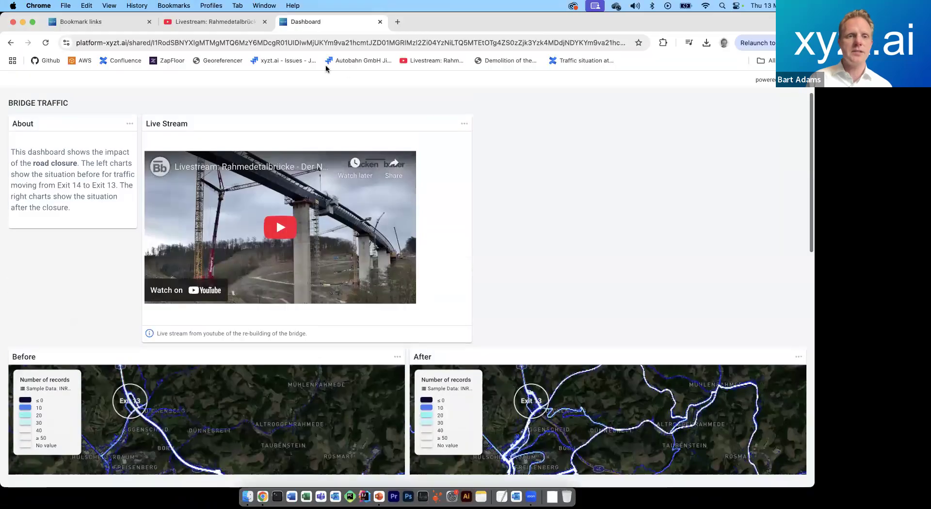
pyautogui.click(184, 44)
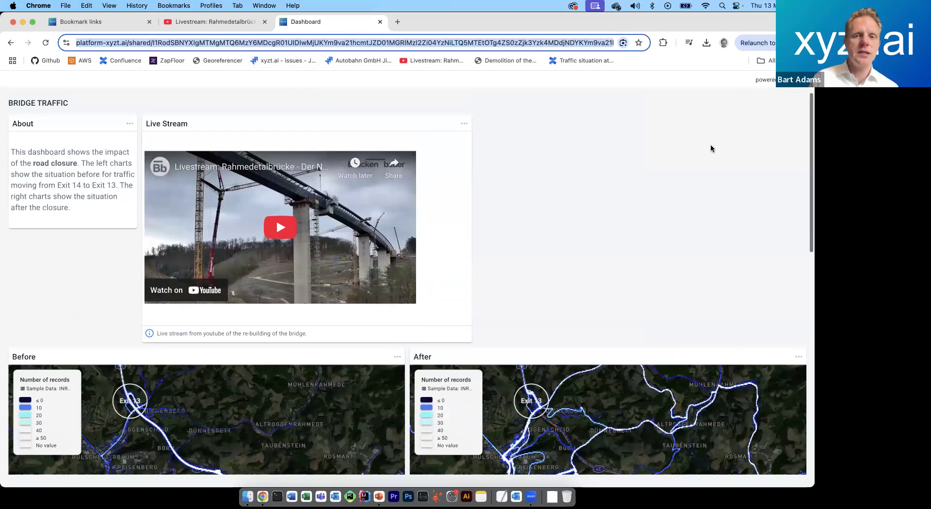
# Look through the shared dashboard from the About and Live Stream widgets down to the trips charts.
pyautogui.scroll(-15, 711, 148)
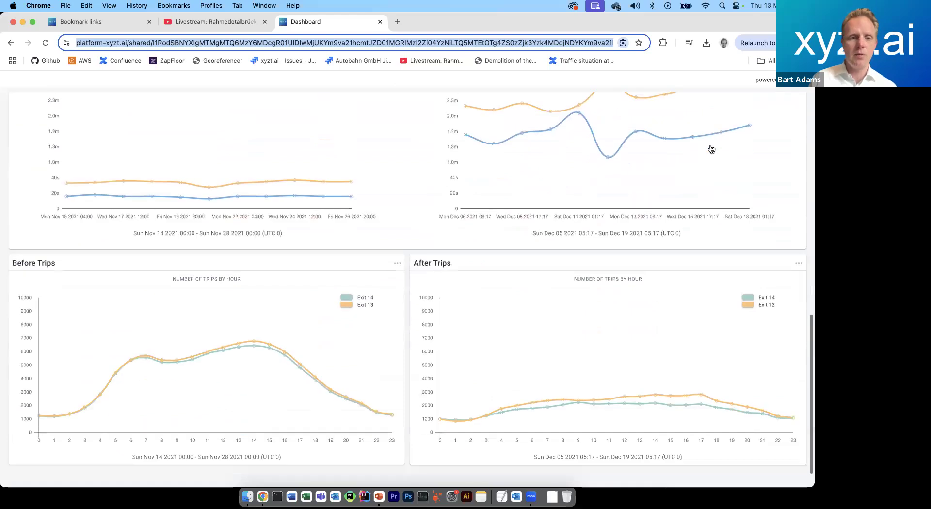
pyautogui.scroll(15, 712, 149)
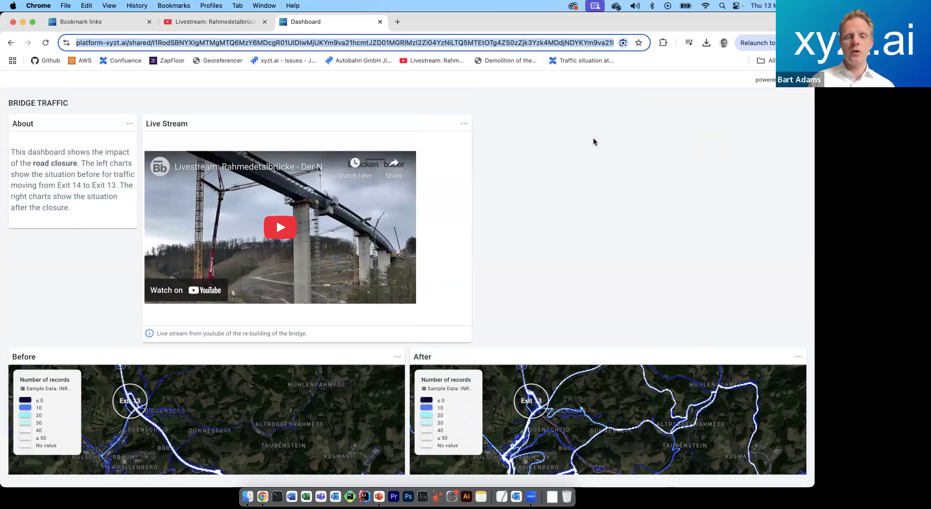
pyautogui.scroll(-10, 593, 139)
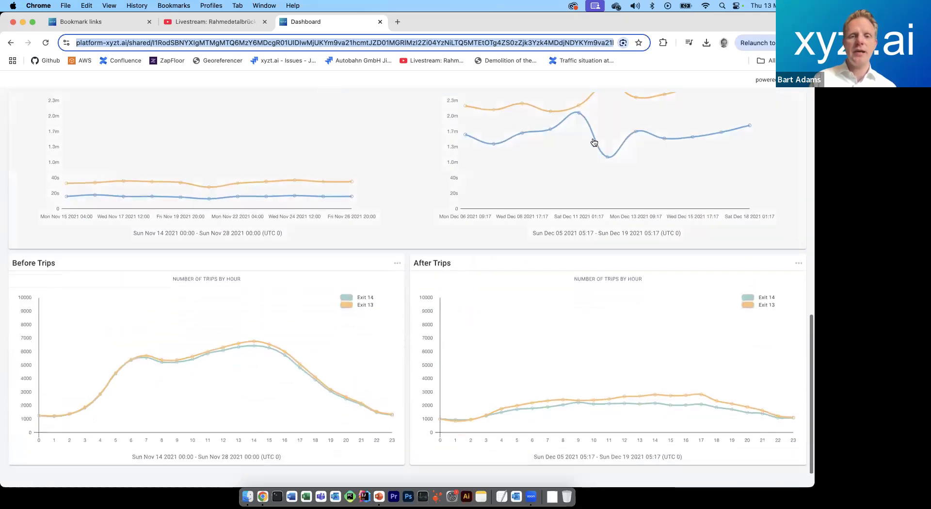
pyautogui.scroll(15, 594, 142)
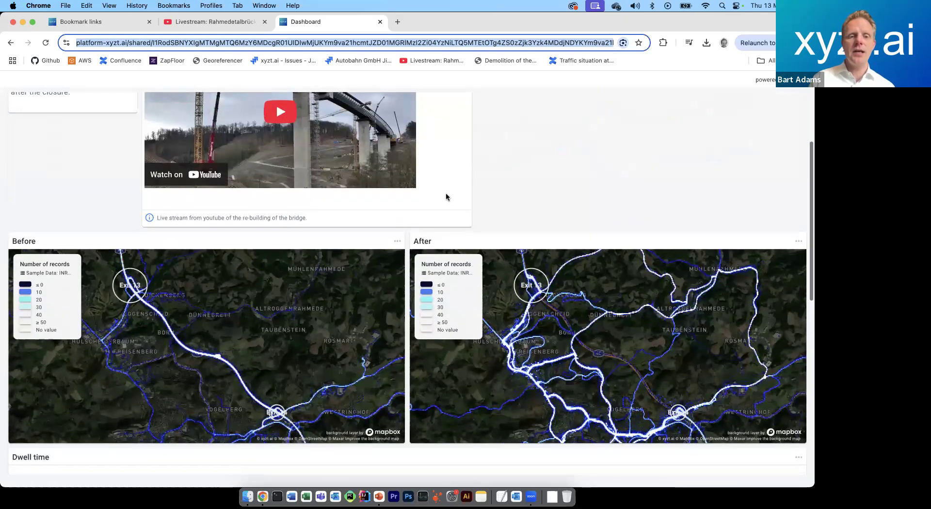
# Open the After map's visual analytics, examine the Exit 14 area up close, and return to review the shared dashboard's charts.
pyautogui.scroll(-2, 606, 257)
pyautogui.click(606, 257)
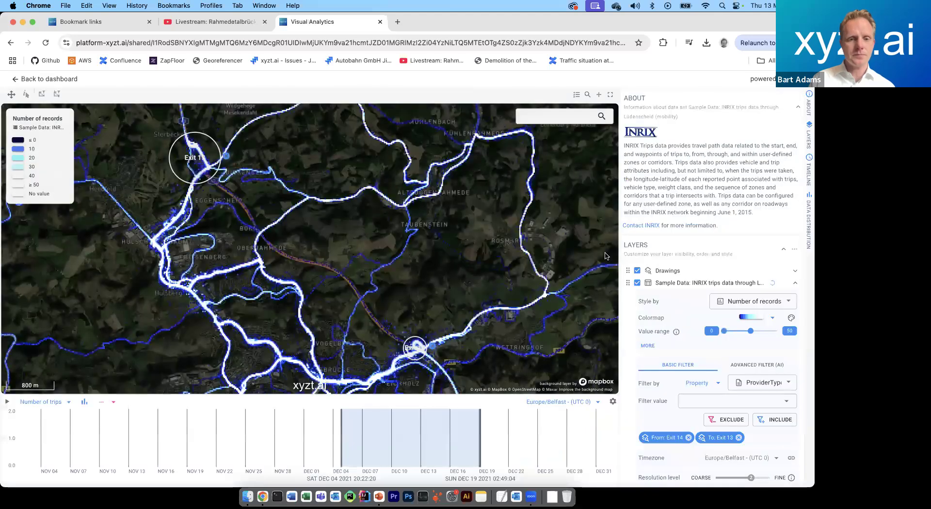
pyautogui.scroll(5, 414, 342)
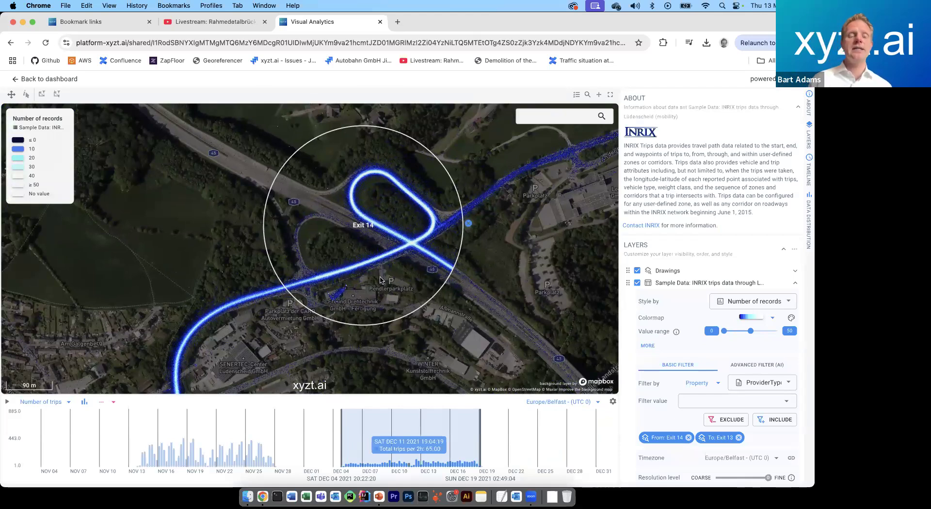
pyautogui.click(36, 80)
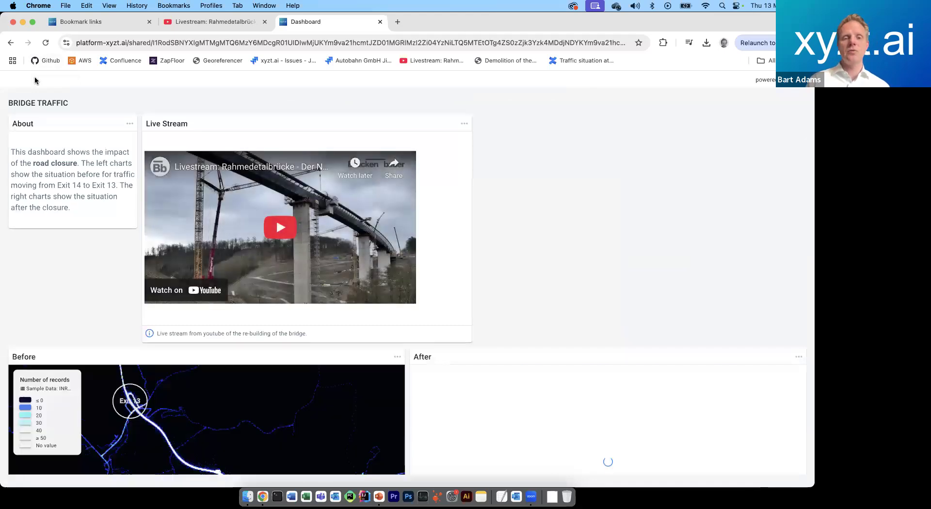
pyautogui.scroll(-2, 490, 205)
pyautogui.scroll(-8, 490, 205)
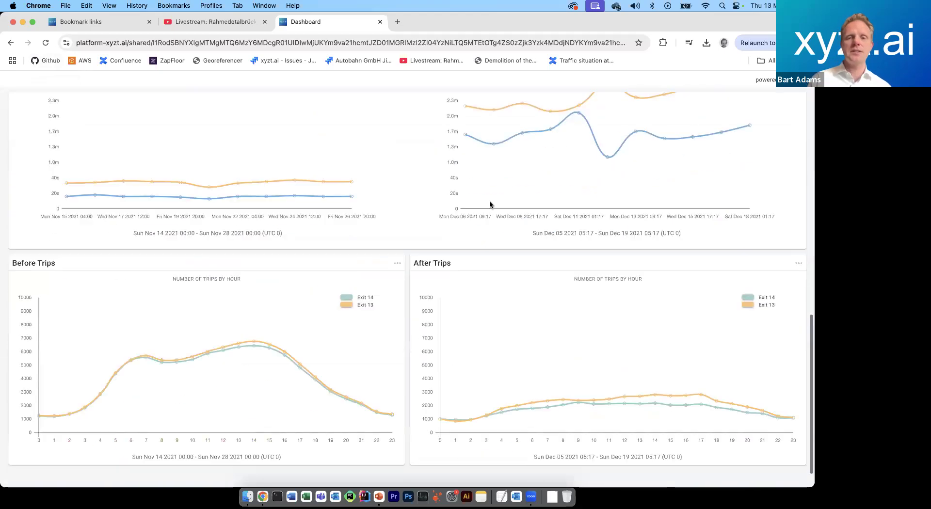
pyautogui.scroll(3, 491, 203)
pyautogui.scroll(2, 491, 205)
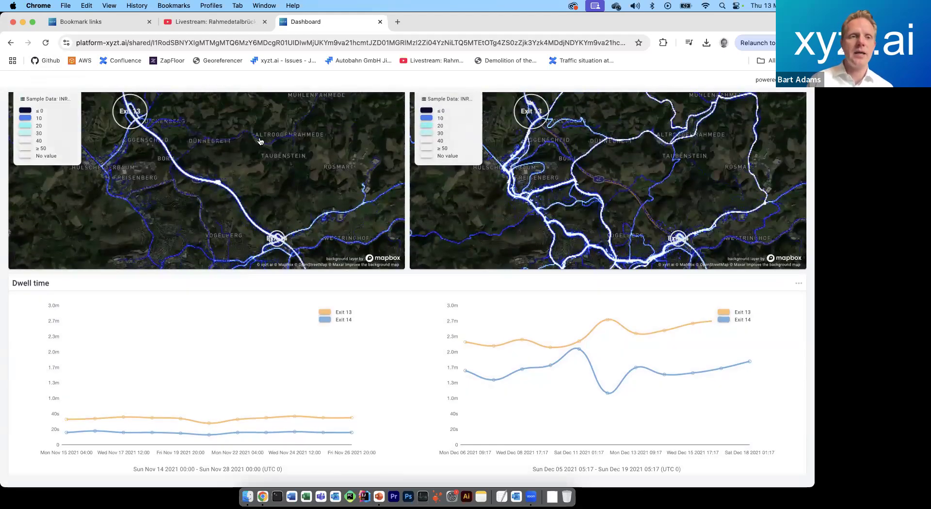
# Edit the "Used during training" bookmark link's option for navigating to individual analytics pages from dashboard widgets, and update the link.
pyautogui.click(90, 23)
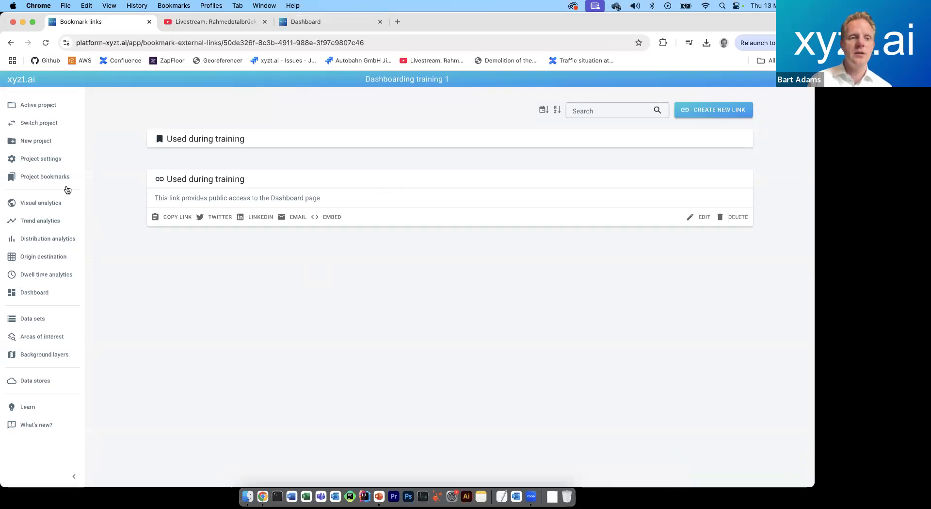
pyautogui.click(53, 178)
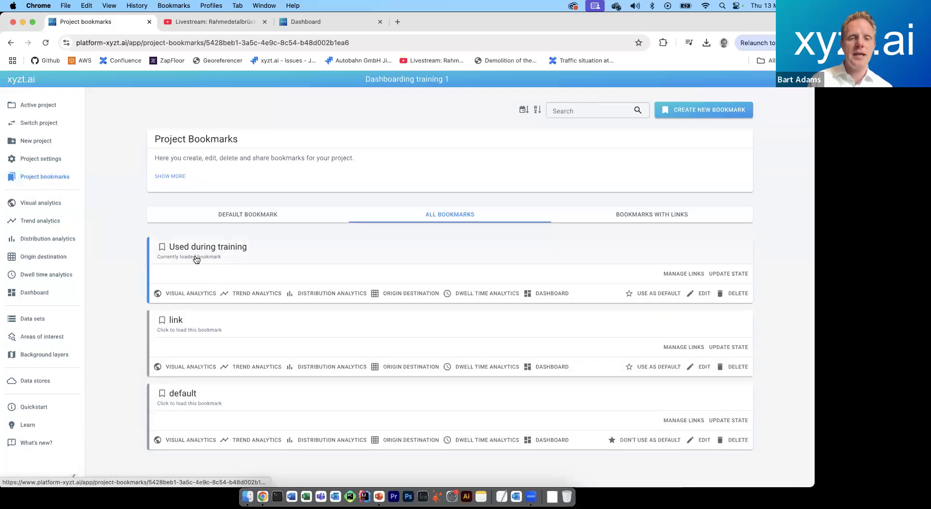
pyautogui.click(679, 275)
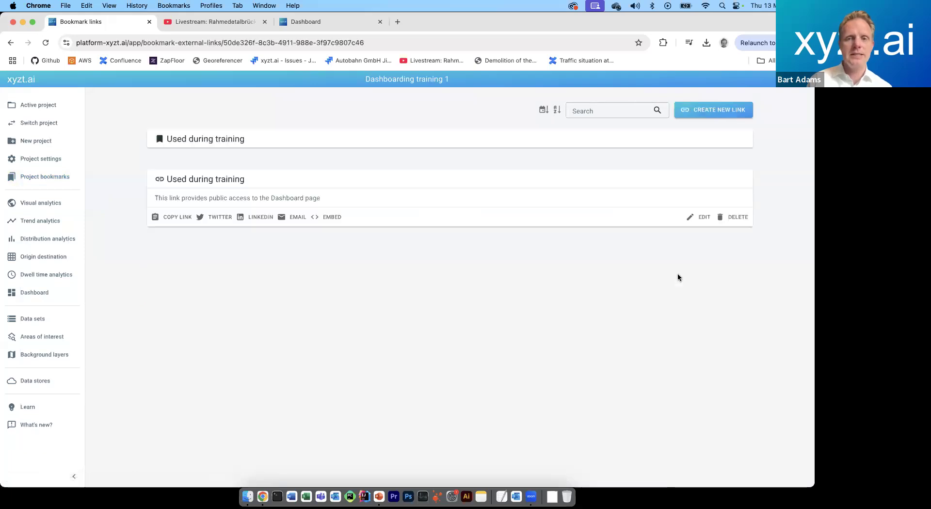
pyautogui.click(701, 217)
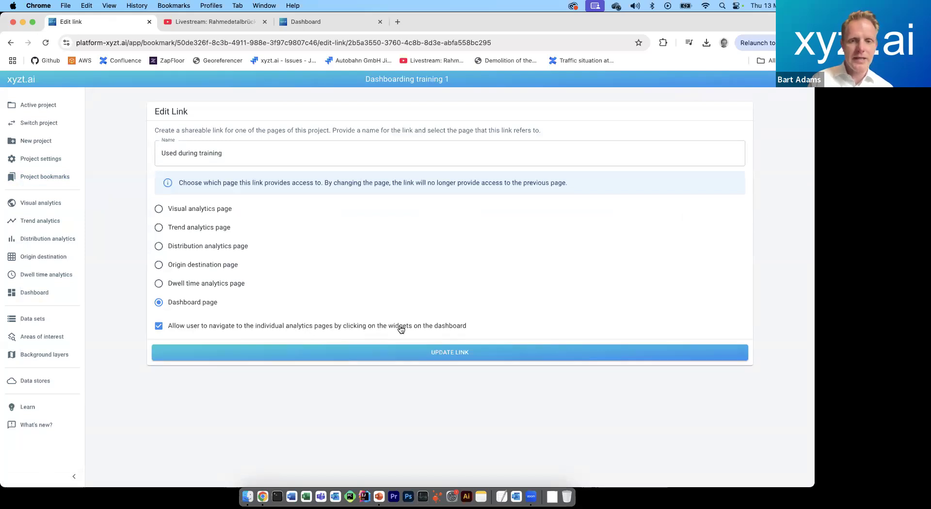
pyautogui.click(181, 350)
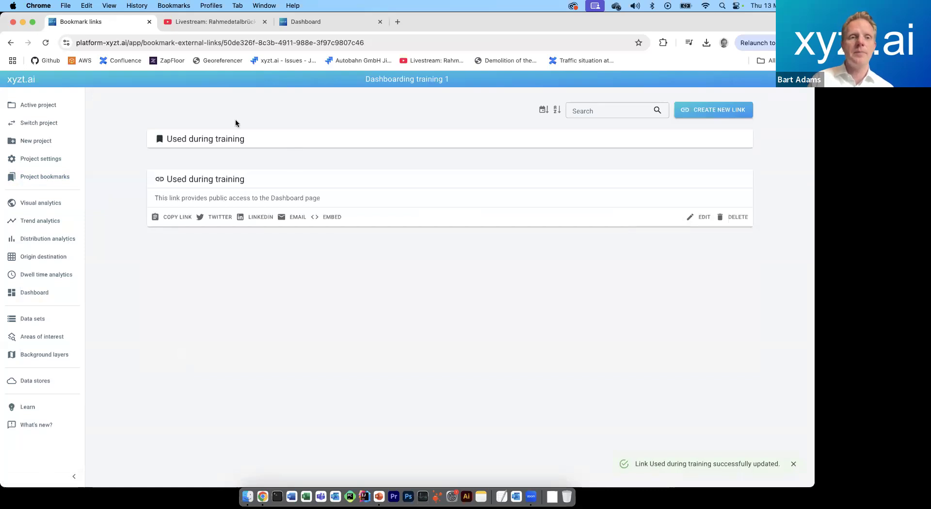
# Copy the updated "Used during training" link and load it in another new browser tab.
pyautogui.click(173, 217)
pyautogui.press('super+t')
pyautogui.press('super+v')
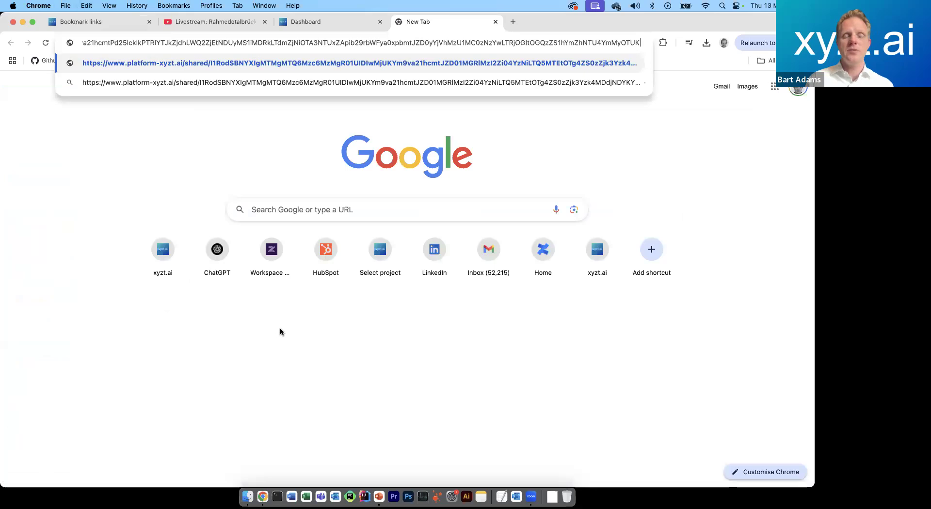
pyautogui.press('Return')
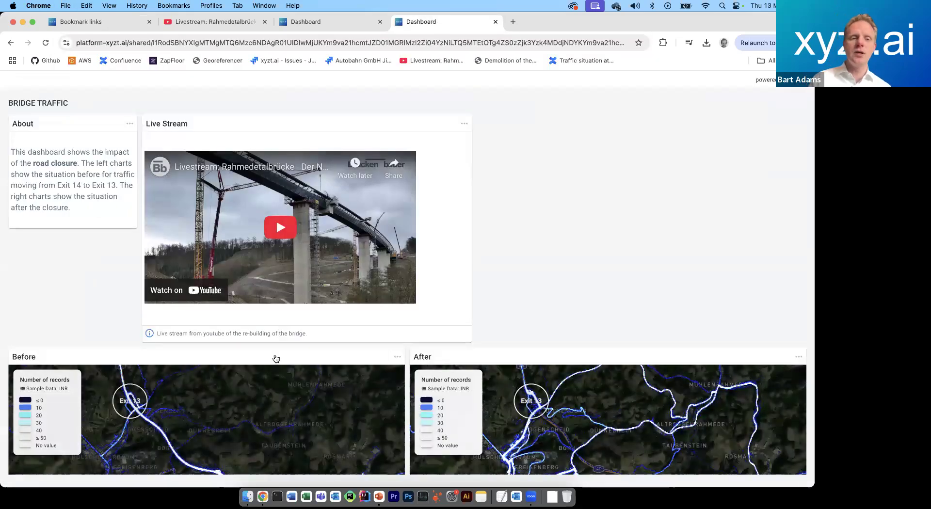
# Look through the reloaded shared dashboard from the Live Stream widget down to the Before Trips and After Trips charts.
pyautogui.scroll(-3, 277, 358)
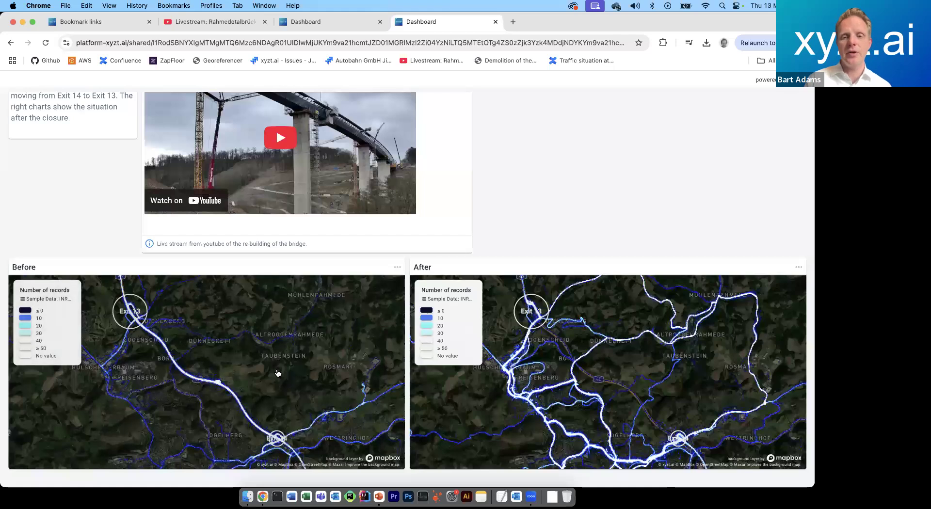
pyautogui.scroll(-10, 570, 343)
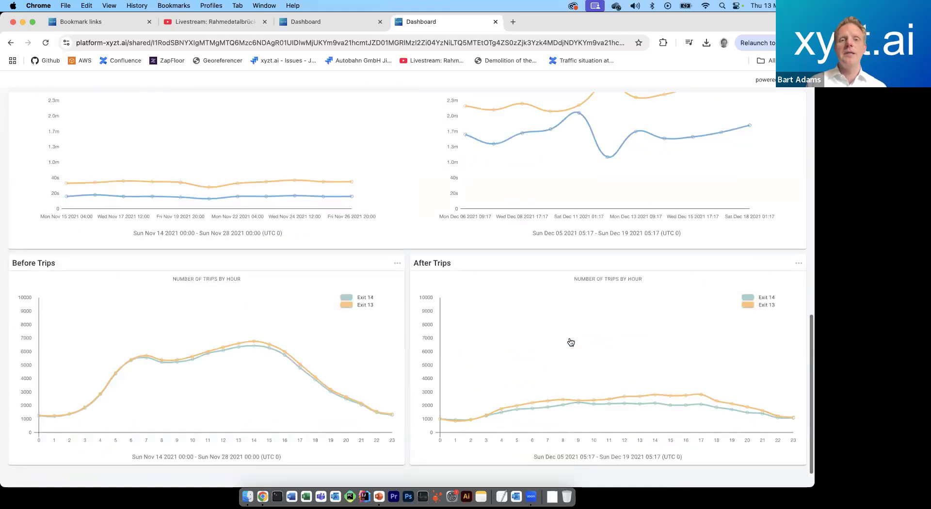
pyautogui.scroll(15, 571, 342)
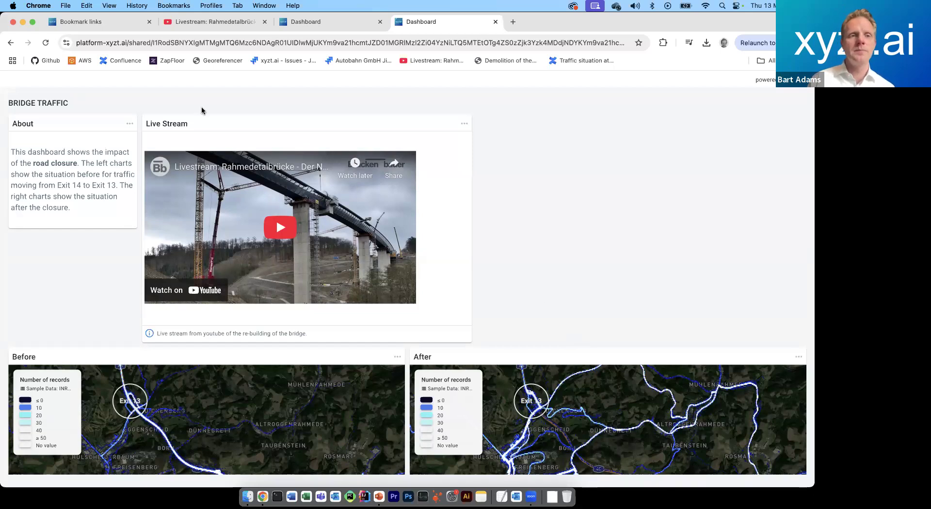
# Return to the Dashboarding training 1 project and open its Bridge Traffic dashboard for review.
pyautogui.click(96, 21)
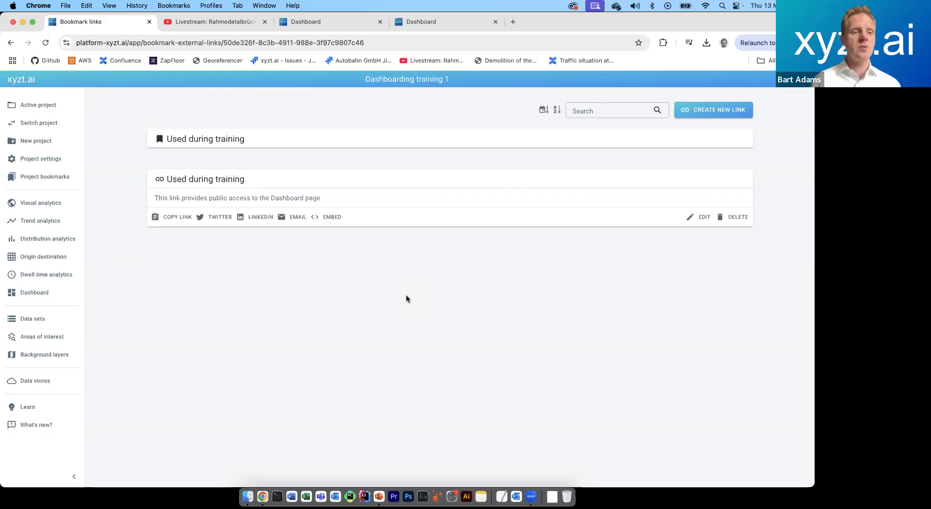
pyautogui.click(40, 291)
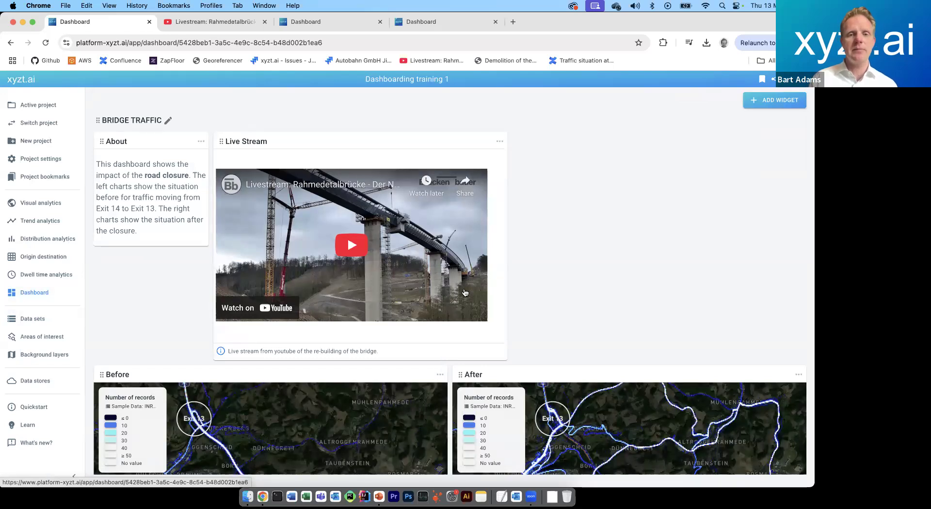
pyautogui.scroll(-10, 542, 264)
pyautogui.scroll(10, 542, 264)
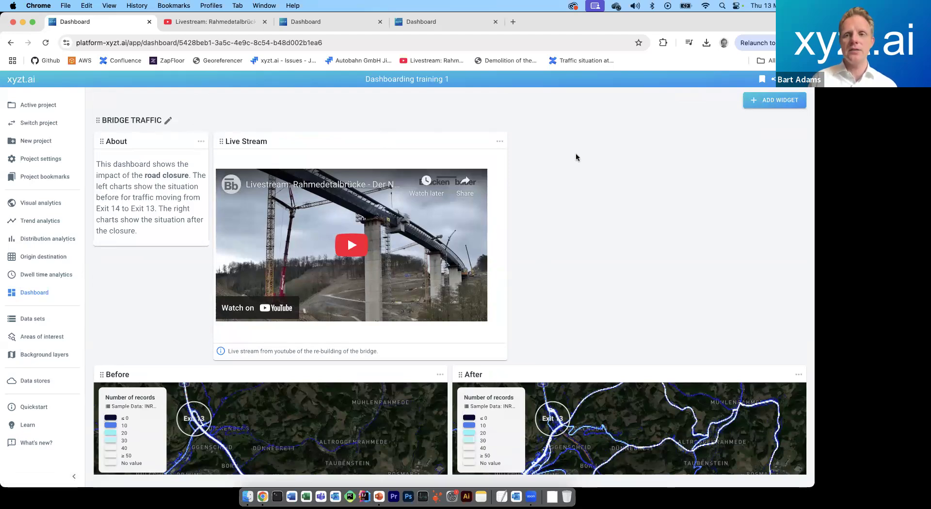
# Create a shareable link for the dashboard named "Used for confluence" and copy its URL.
pyautogui.click(772, 79)
pyautogui.click(430, 294)
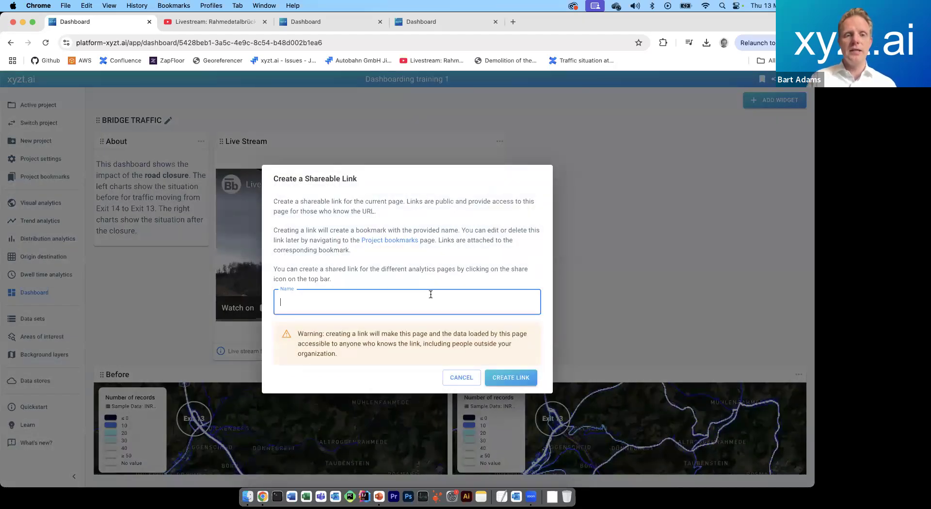
pyautogui.write('Use')
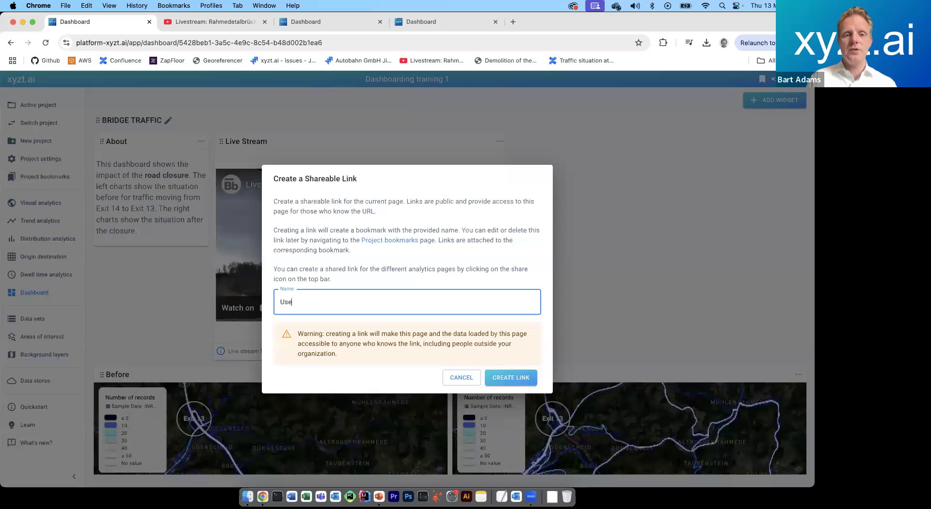
pyautogui.write('d for confluence')
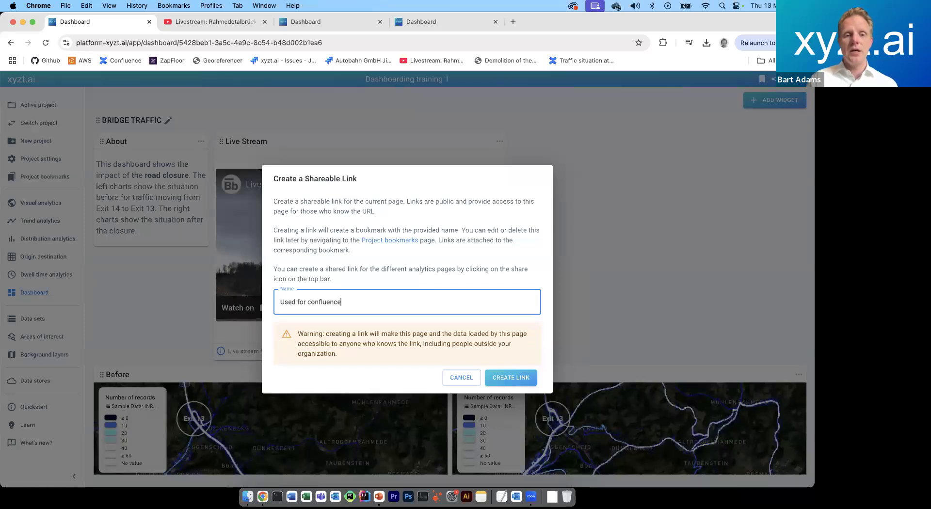
pyautogui.click(493, 383)
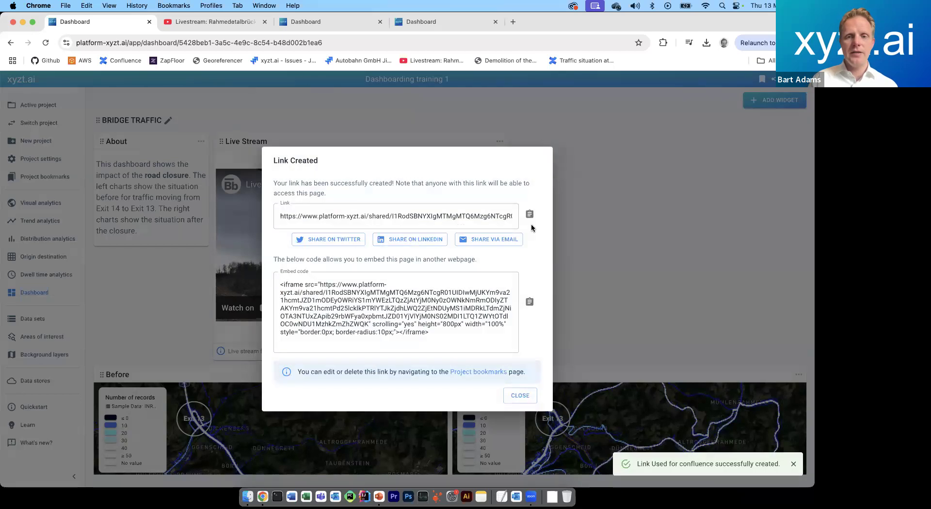
pyautogui.click(531, 216)
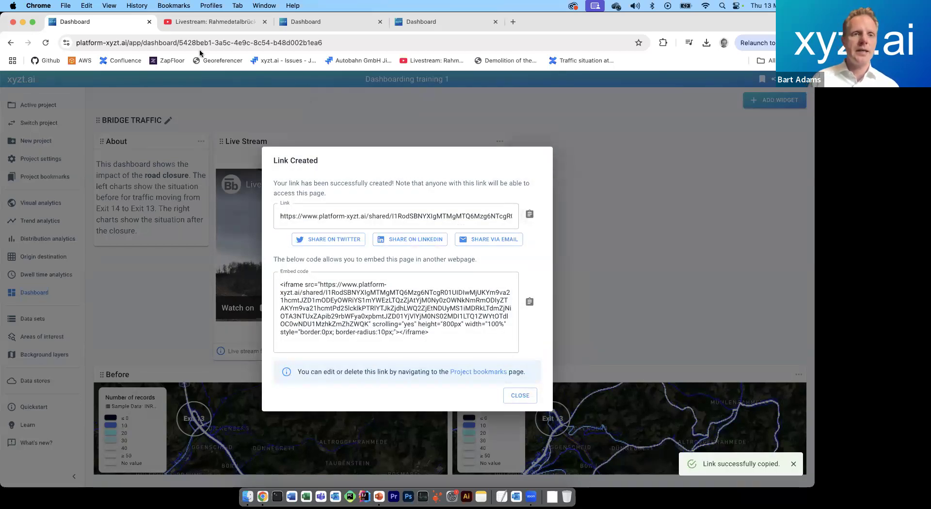
# Open the bookmarked Confluence post "Traffic situation at Rahmede Talbrücke in Germany" in place of the YouTube livestream and read through it.
pyautogui.click(162, 23)
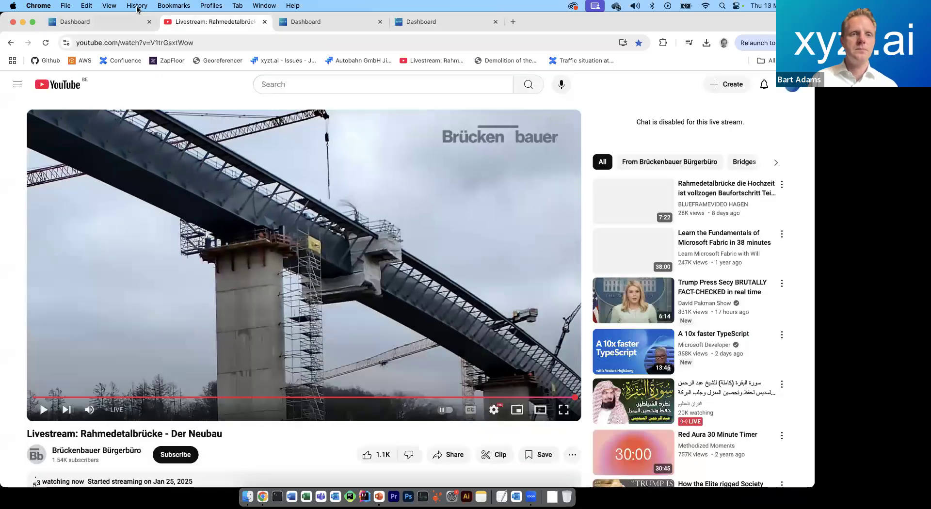
pyautogui.click(163, 6)
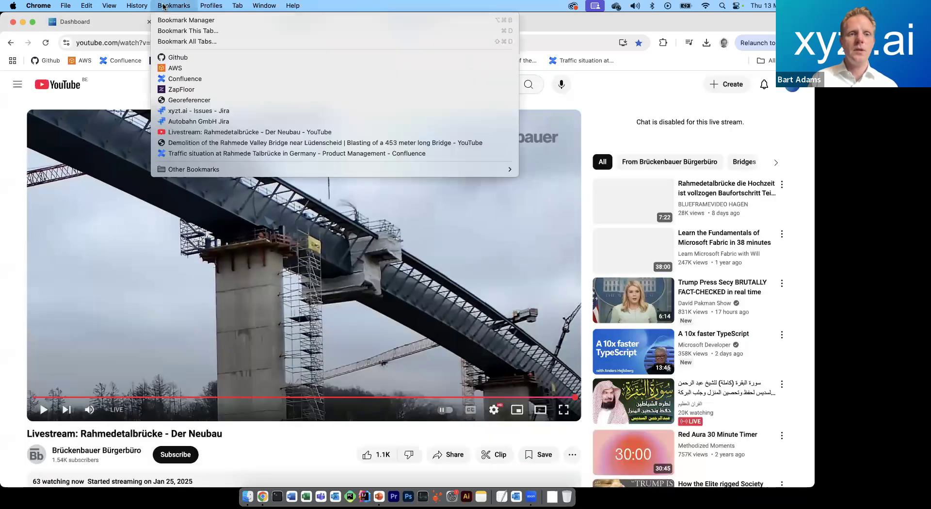
pyautogui.click(201, 153)
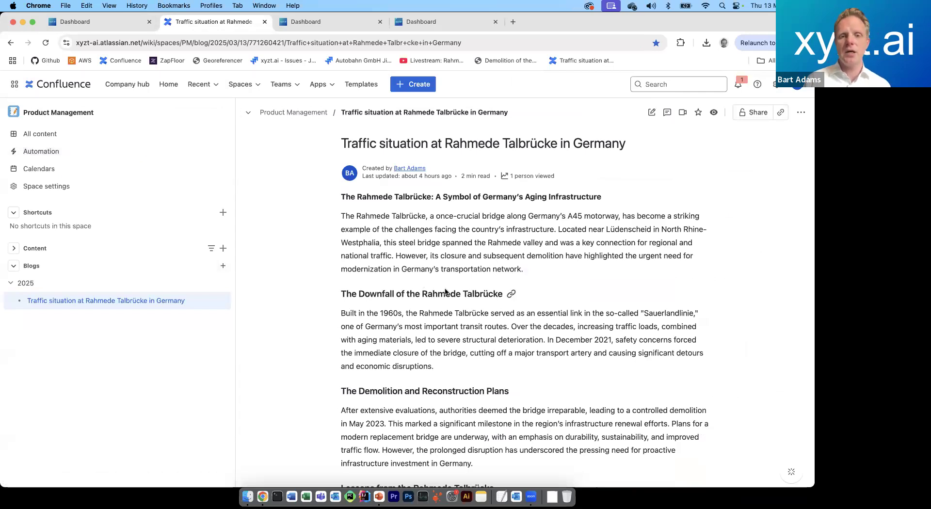
pyautogui.scroll(-10, 445, 291)
pyautogui.scroll(10, 446, 291)
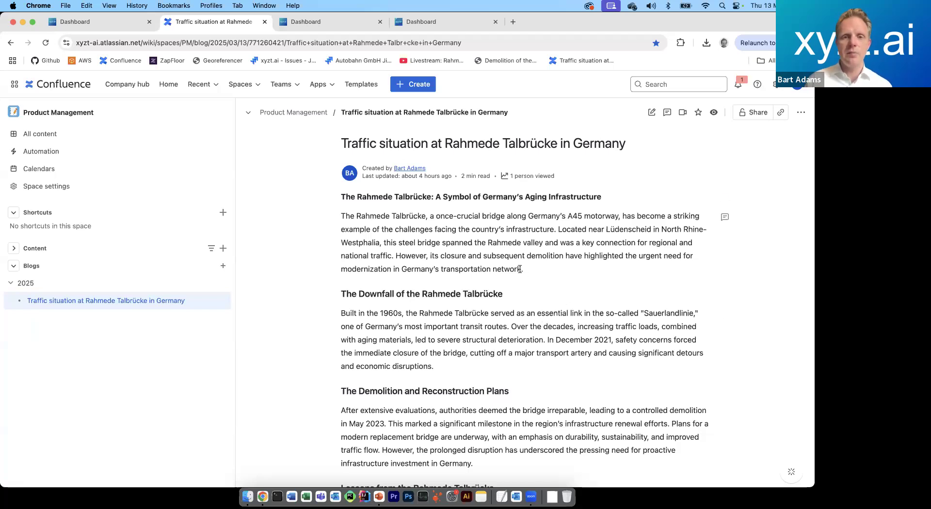
pyautogui.scroll(-5, 520, 269)
pyautogui.scroll(5, 519, 269)
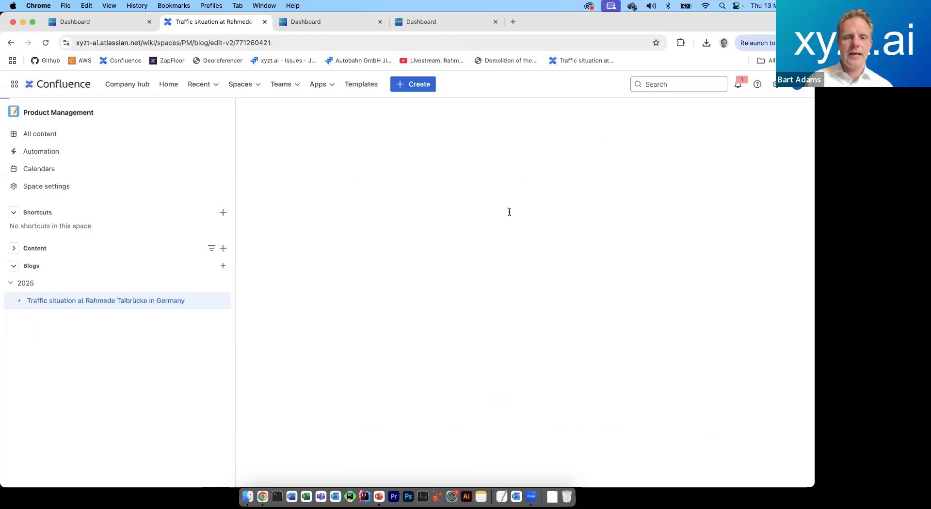
# In the post's editor, insert an Iframe element on a new line after the introductory paragraph.
pyautogui.scroll(-1, 540, 242)
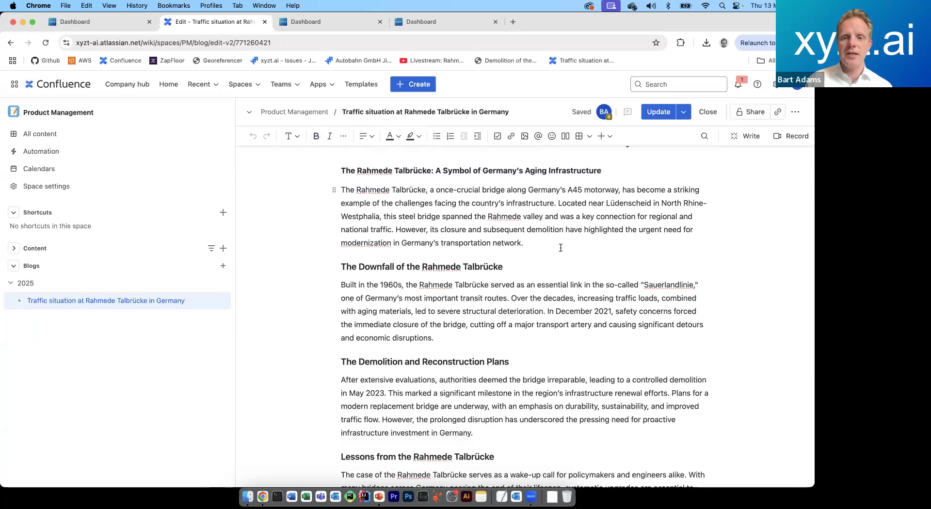
pyautogui.press('Return')
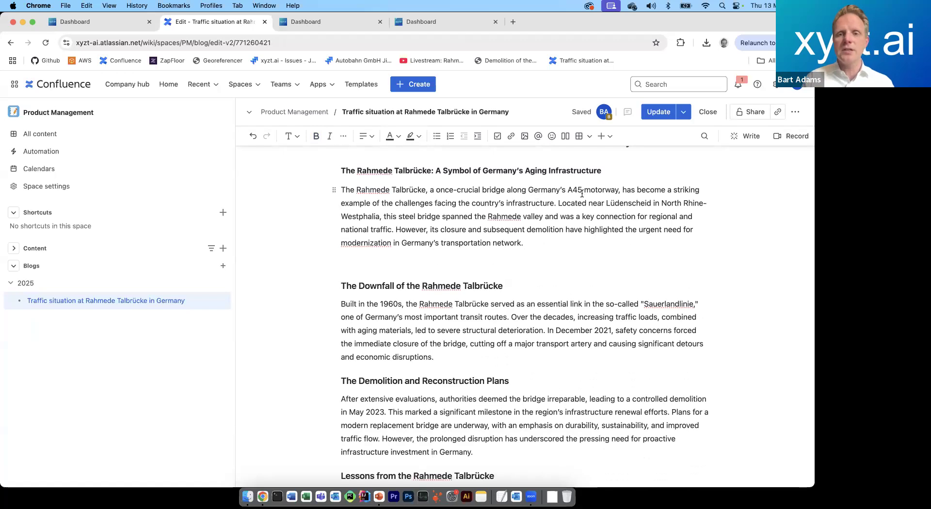
pyautogui.click(606, 138)
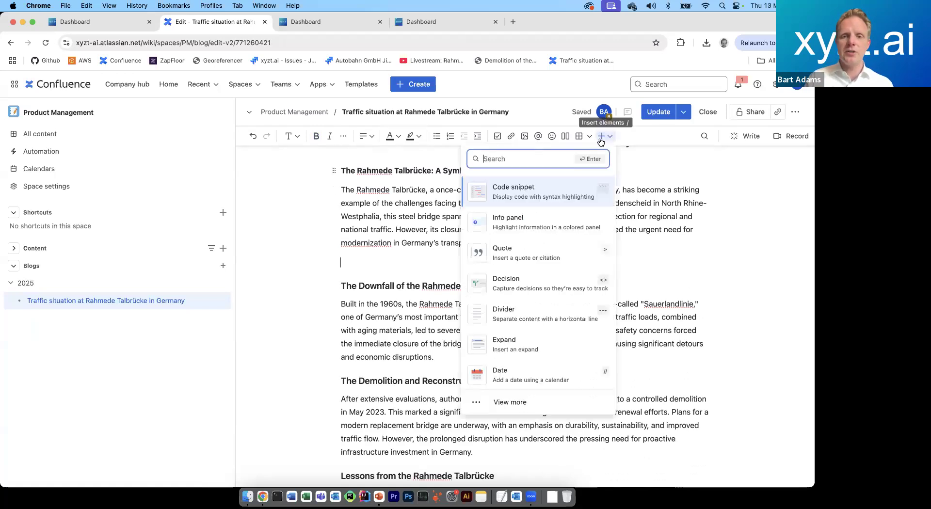
pyautogui.write('iframe')
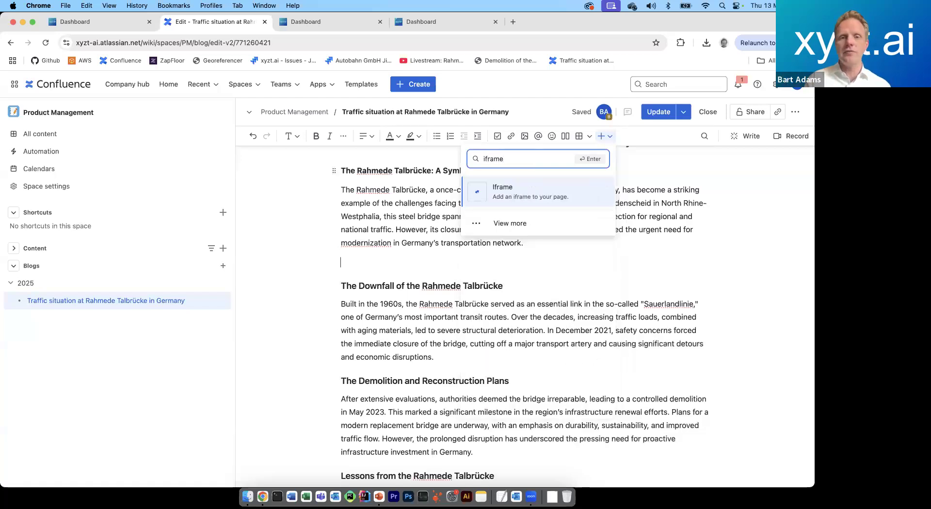
pyautogui.click(494, 188)
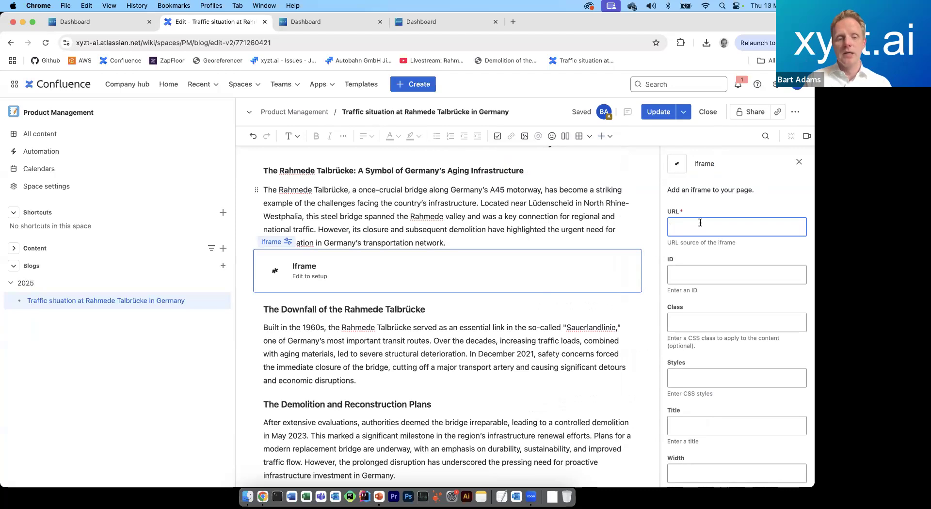
# Set the iframe's URL to the copied dashboard link, its width to 100% and its height to 600.
pyautogui.press('cmd+v')
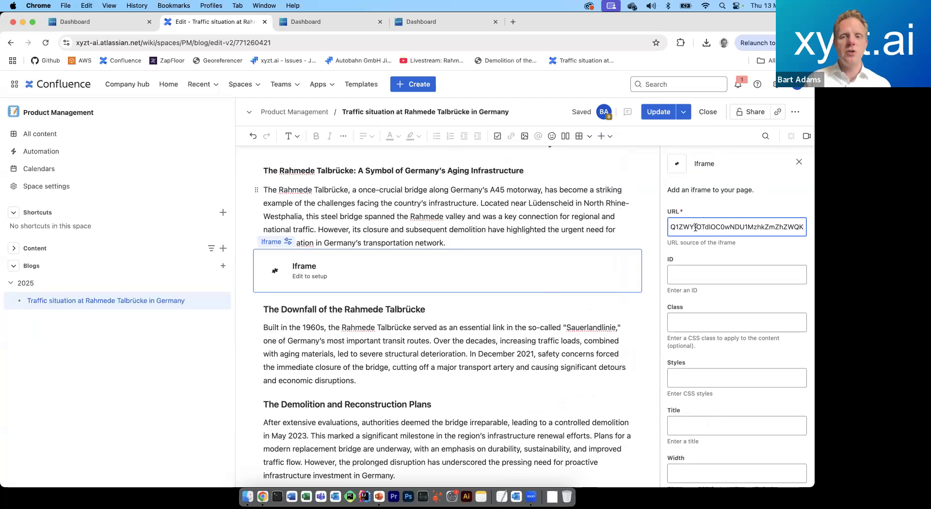
pyautogui.hscroll(-10, 695, 228)
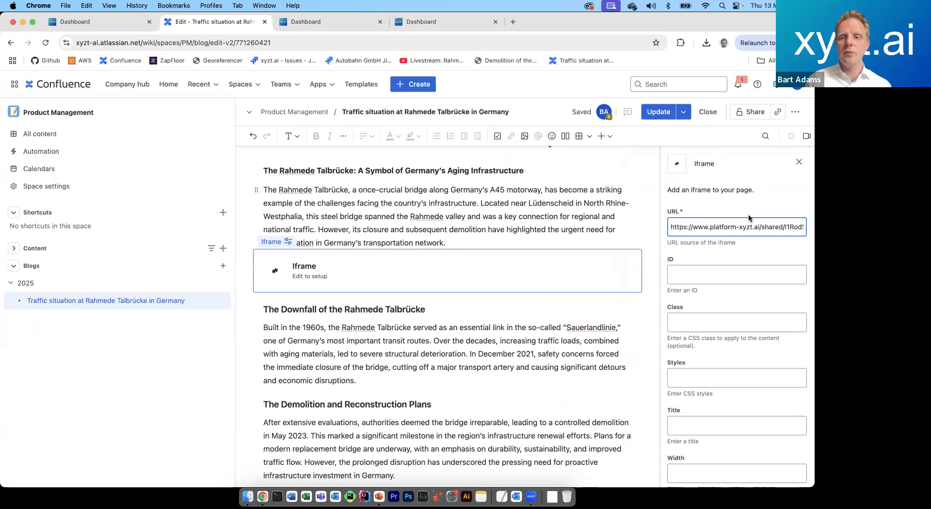
pyautogui.scroll(-5, 710, 258)
pyautogui.click(710, 256)
pyautogui.write('100')
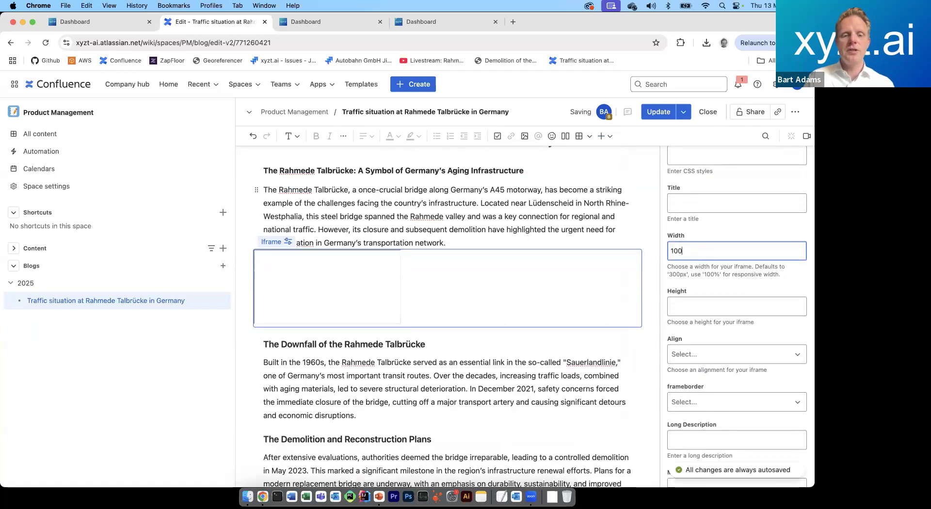
pyautogui.write('%')
pyautogui.click(684, 303)
pyautogui.write('600')
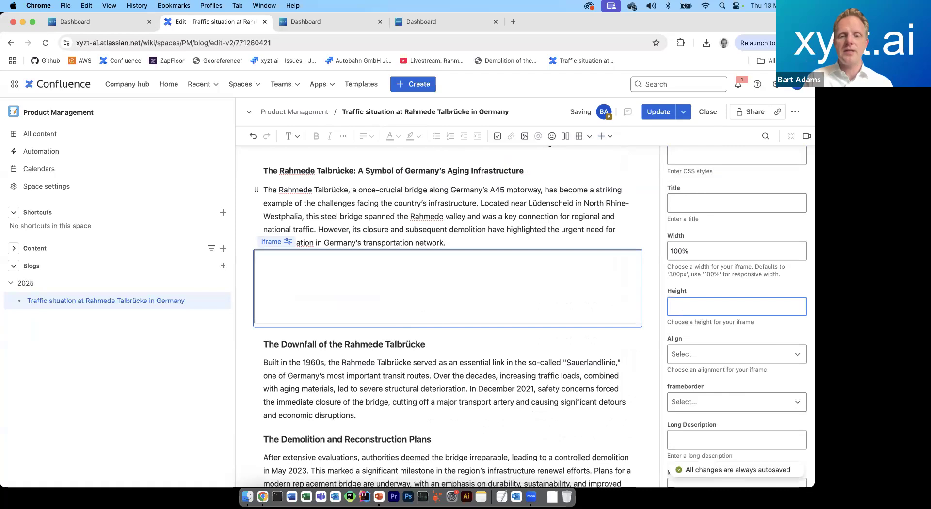
pyautogui.click(794, 282)
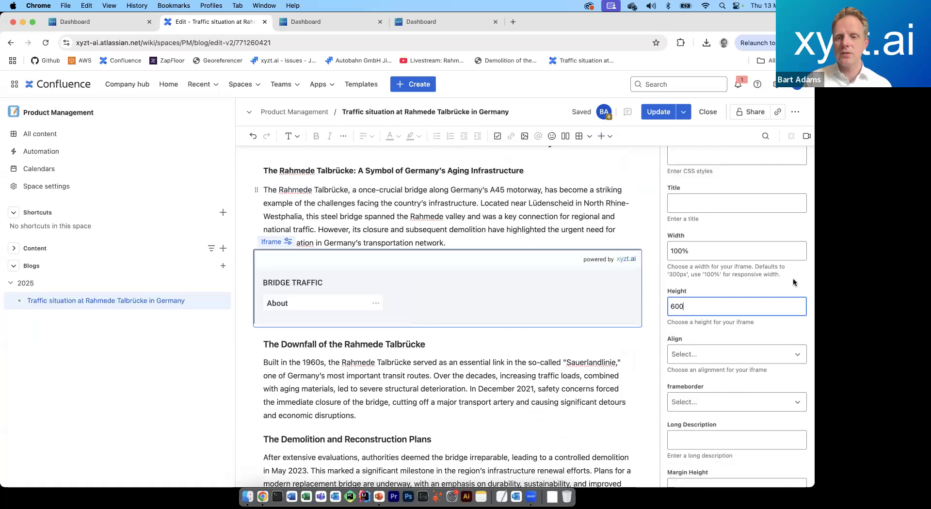
# Set the iframe's frameborder option to hide.
pyautogui.scroll(-2, 794, 282)
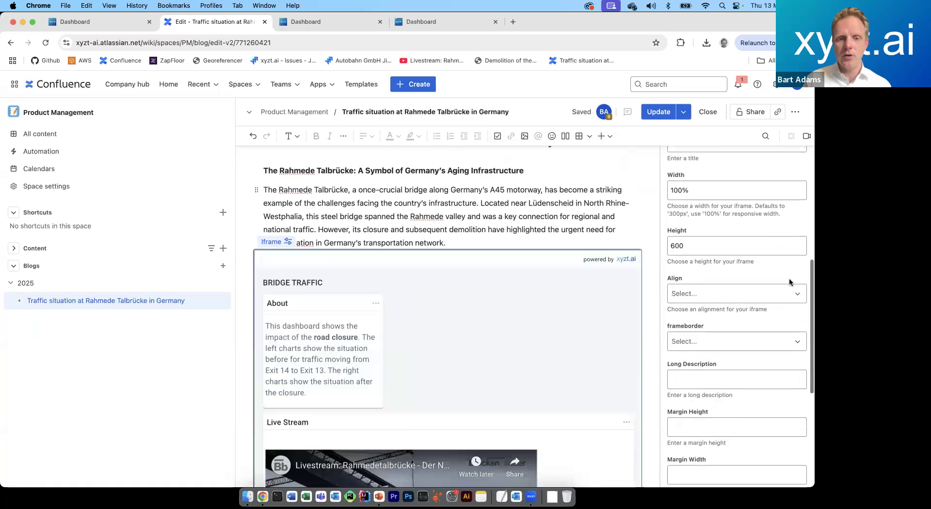
pyautogui.scroll(-3, 761, 270)
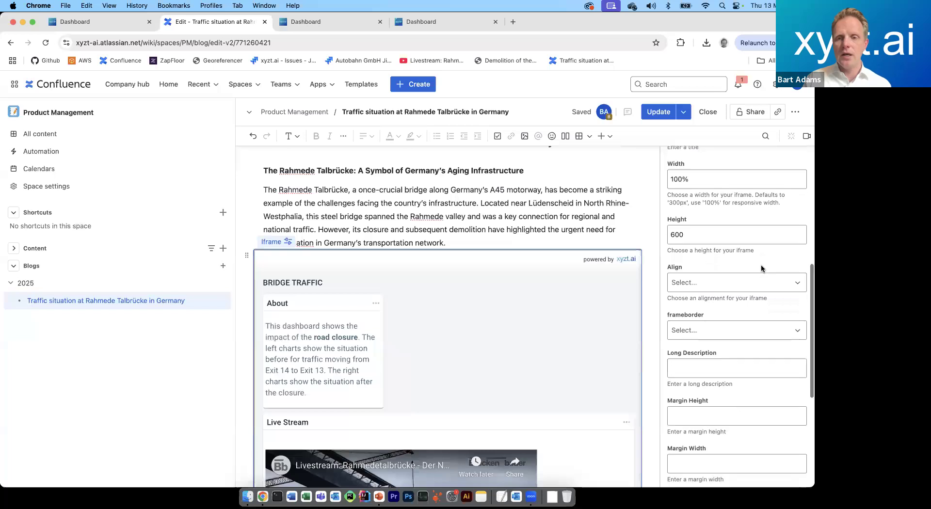
pyautogui.click(727, 255)
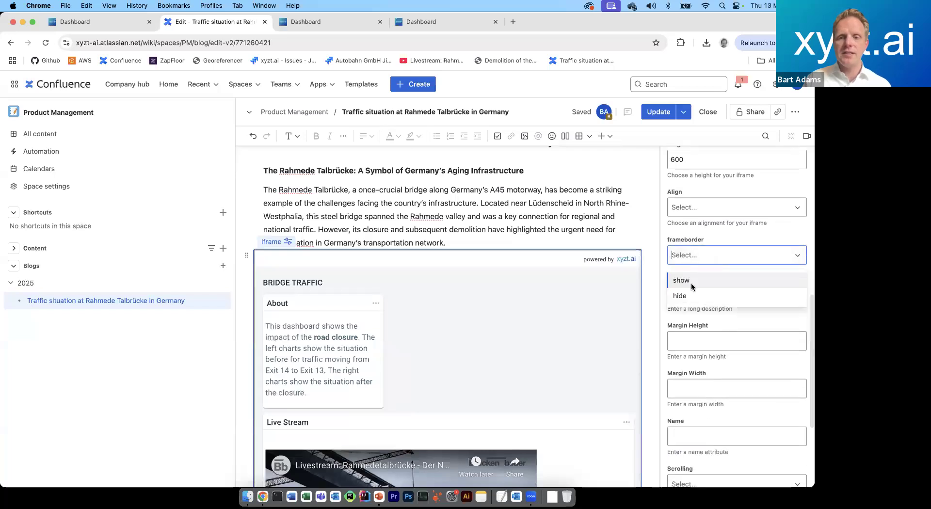
pyautogui.click(687, 290)
pyautogui.scroll(-4, 688, 290)
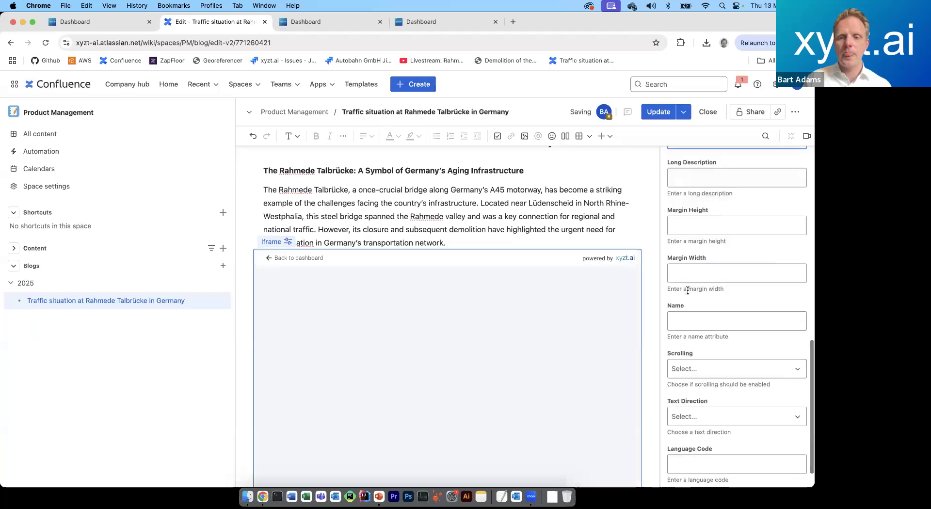
# Review the embedded dashboard within the post, from the About and Live Stream widgets to the trips charts.
pyautogui.scroll(-10, 631, 218)
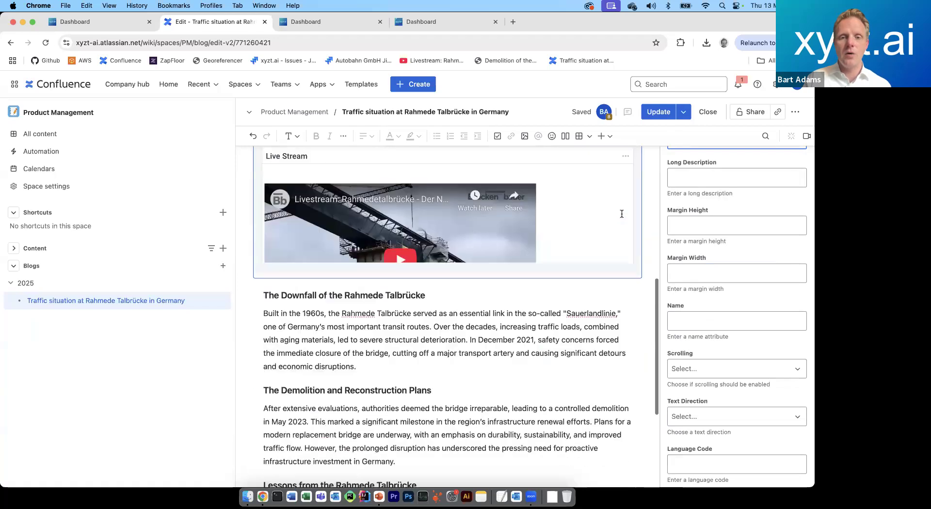
pyautogui.scroll(8, 525, 252)
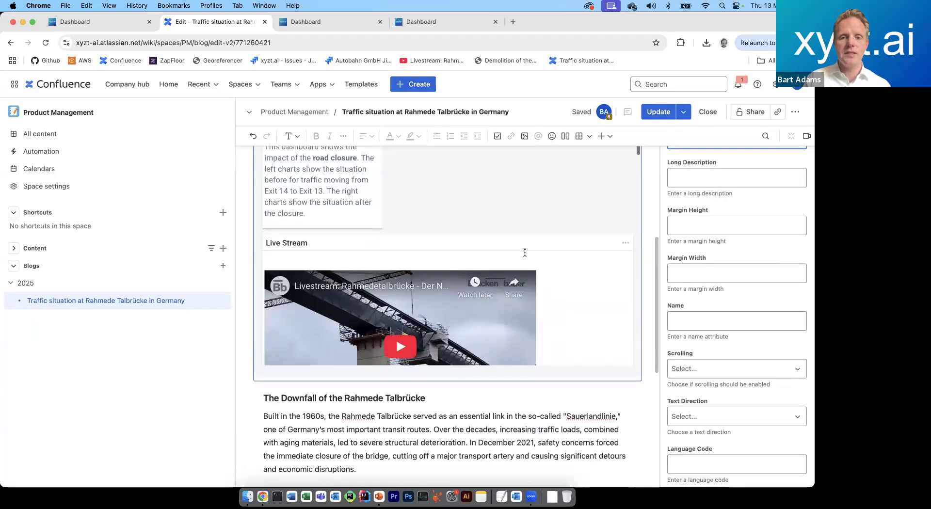
pyautogui.scroll(5, 524, 252)
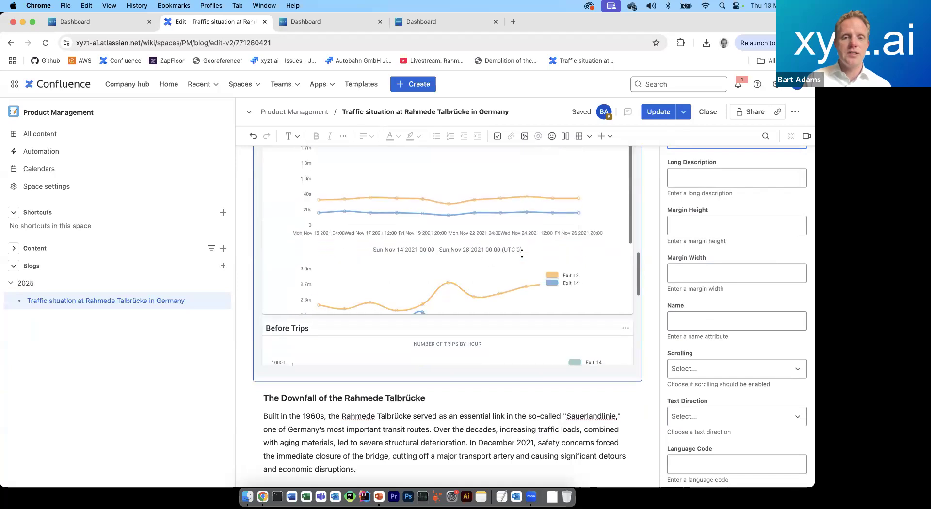
pyautogui.scroll(-10, 522, 253)
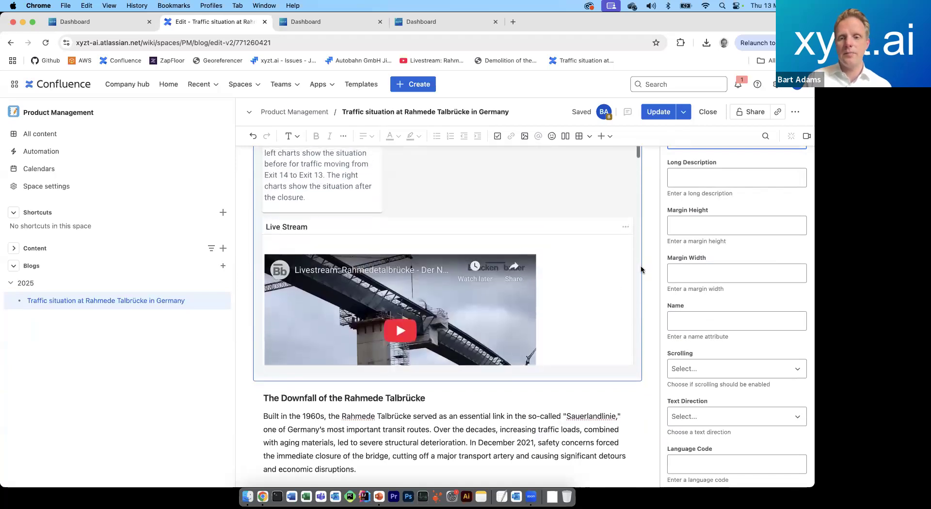
pyautogui.scroll(5, 656, 268)
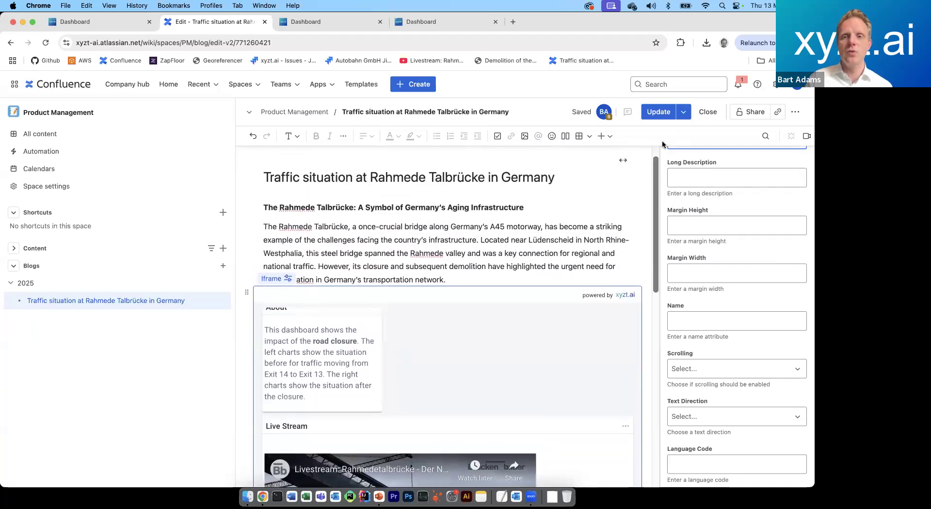
# Publish the updated blog post and check the embedded dashboard down to its Dwell time charts.
pyautogui.click(658, 112)
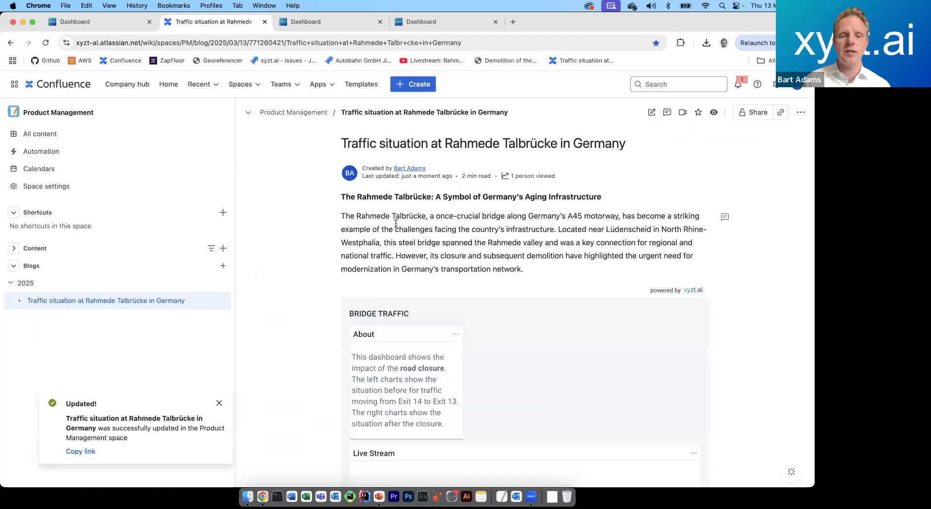
pyautogui.scroll(-5, 311, 310)
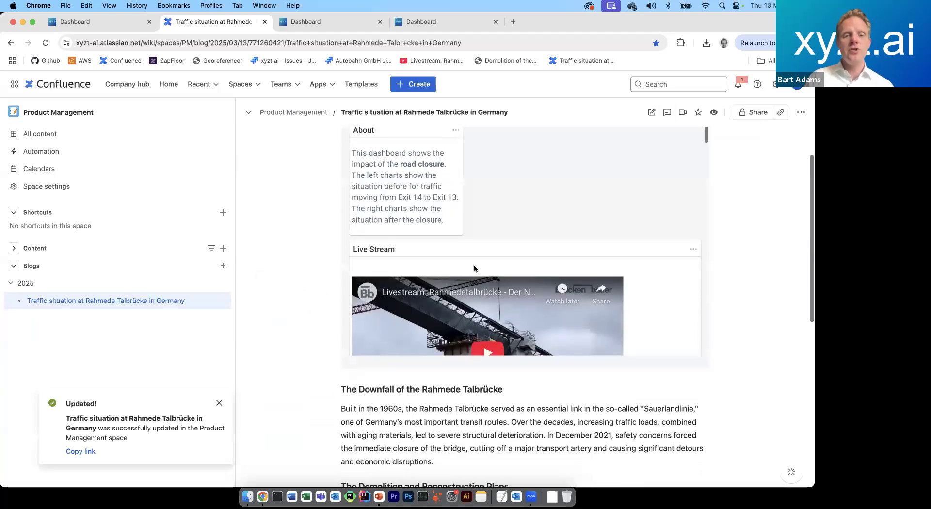
pyautogui.scroll(-5, 474, 268)
pyautogui.scroll(-3, 475, 268)
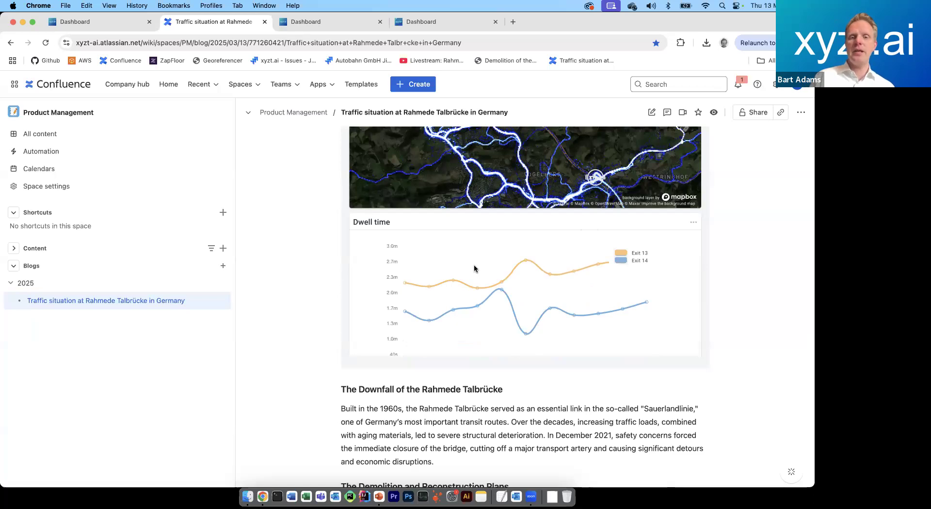
# Return to the xyzt.ai project's visual analytics, shift the timeline window to about December 4–19, 2021, and enlarge the map.
pyautogui.click(112, 25)
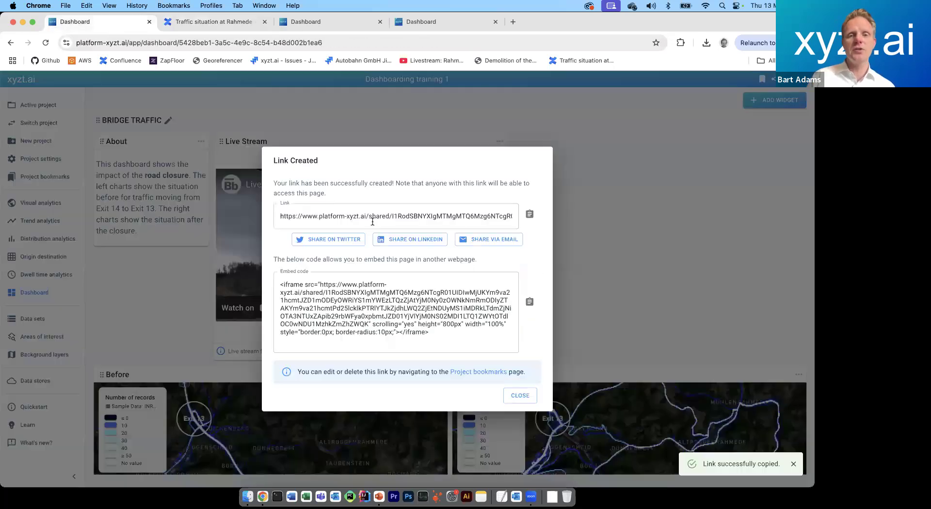
pyautogui.press('Escape')
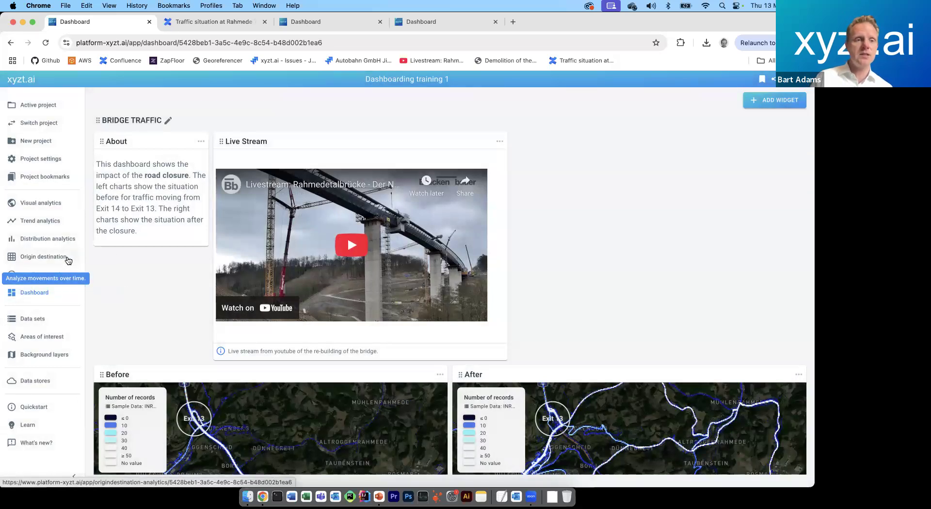
pyautogui.click(47, 206)
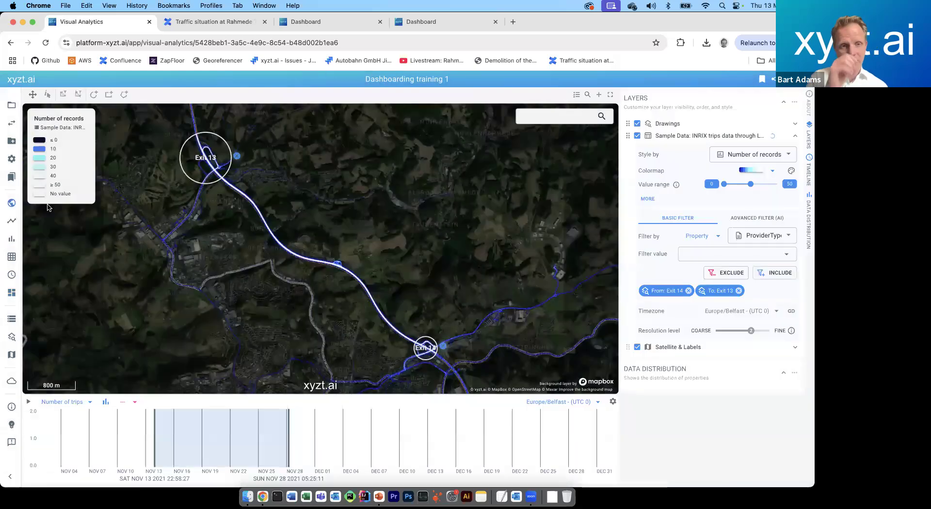
pyautogui.moveTo(212, 444); pyautogui.dragTo(410, 439)
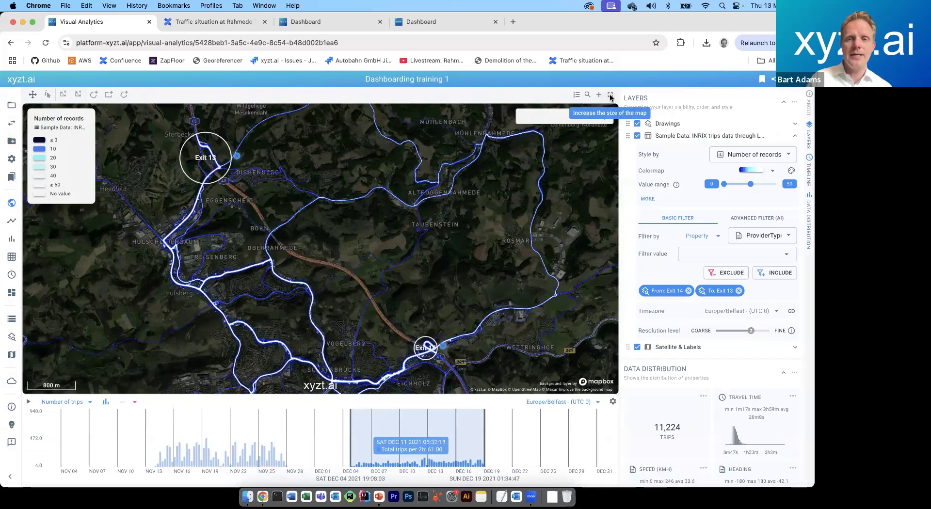
pyautogui.click(610, 95)
pyautogui.click(806, 97)
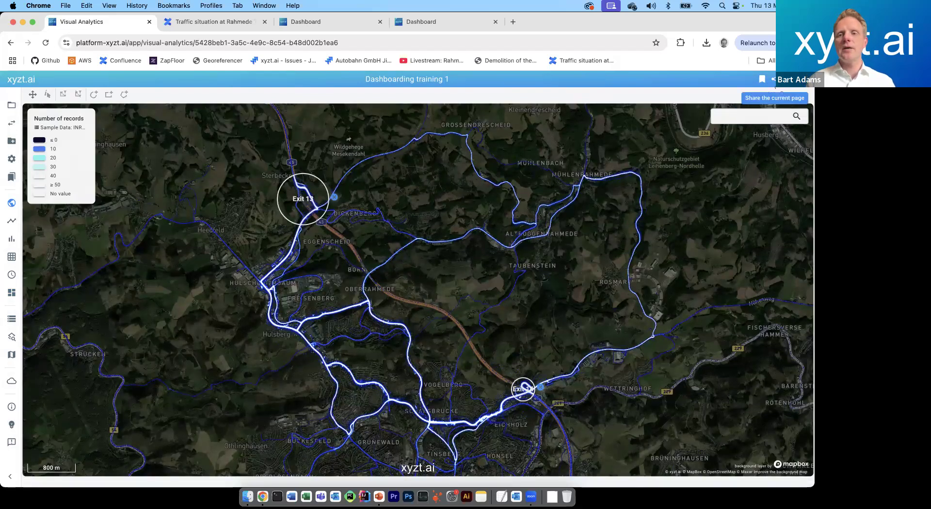
# Create a shareable link for the map page named "shared for confluence as well" and copy the link.
pyautogui.click(773, 80)
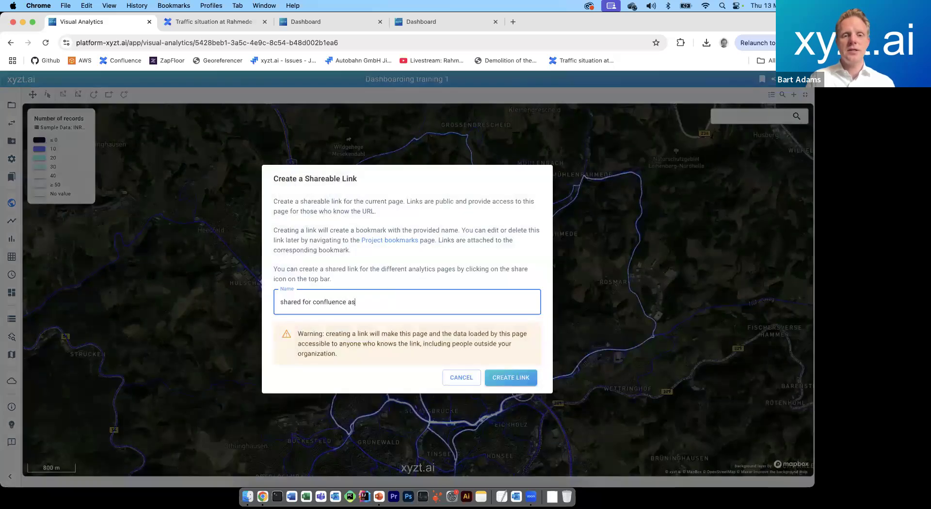
pyautogui.click(521, 383)
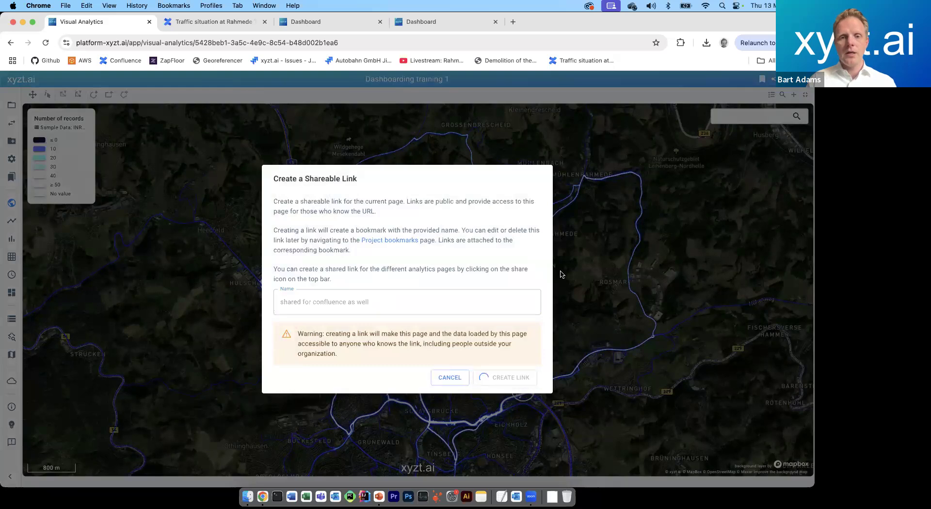
pyautogui.click(530, 215)
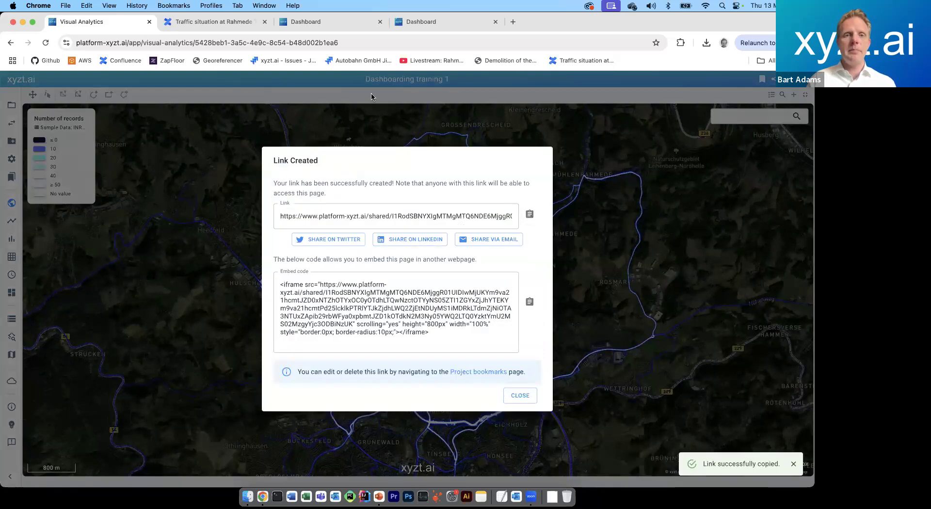
# Reopen the Confluence blog post for editing and replace the iframe's URL with the copied map link.
pyautogui.click(223, 24)
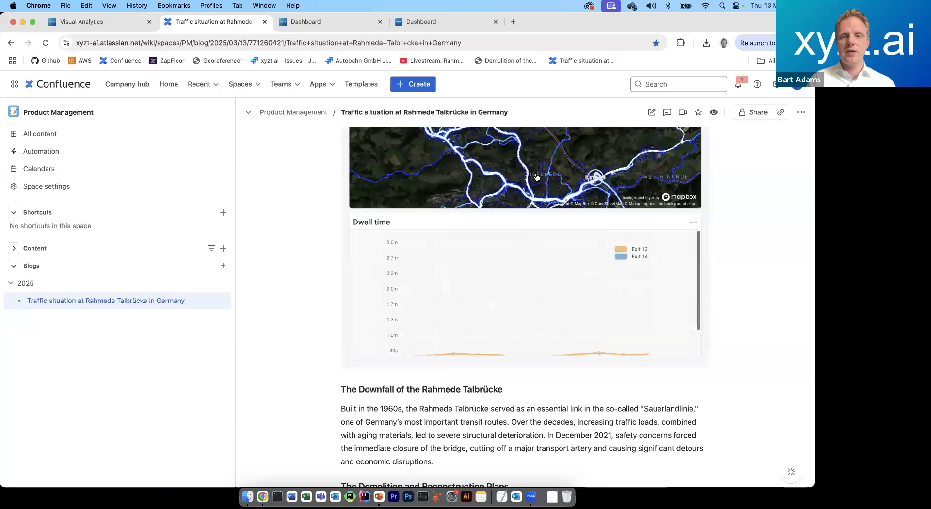
pyautogui.scroll(15, 537, 177)
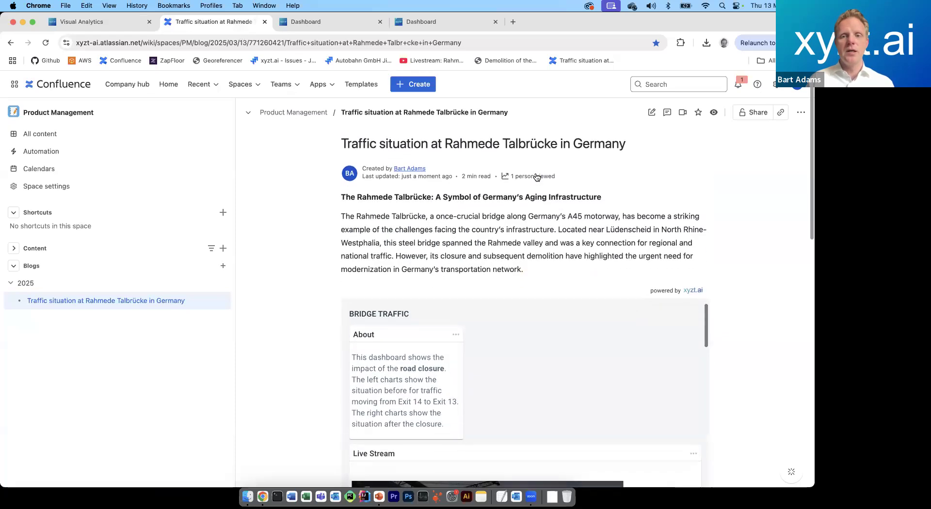
pyautogui.click(652, 112)
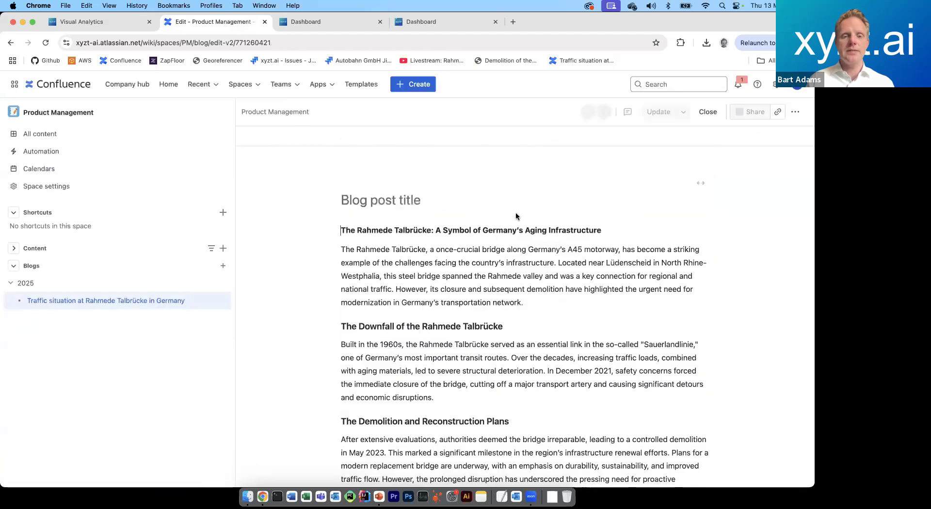
pyautogui.scroll(-5, 419, 266)
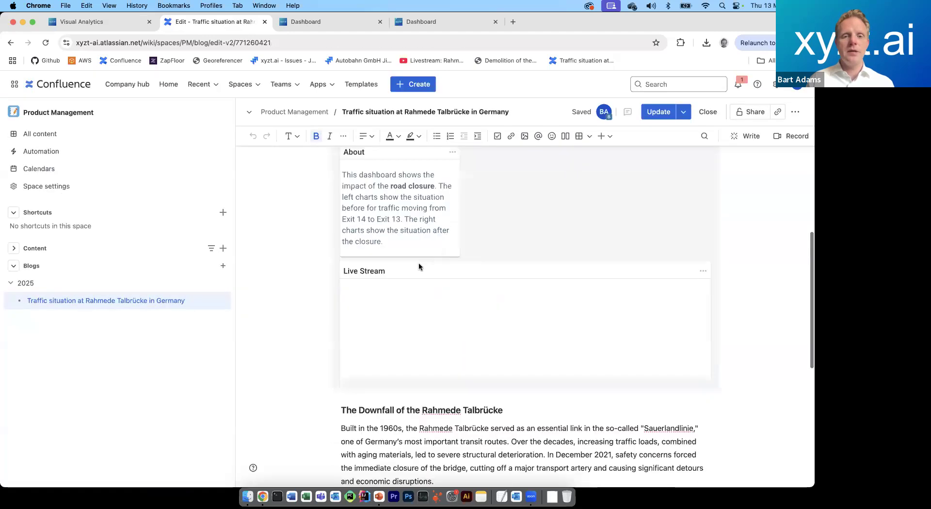
pyautogui.scroll(3, 386, 293)
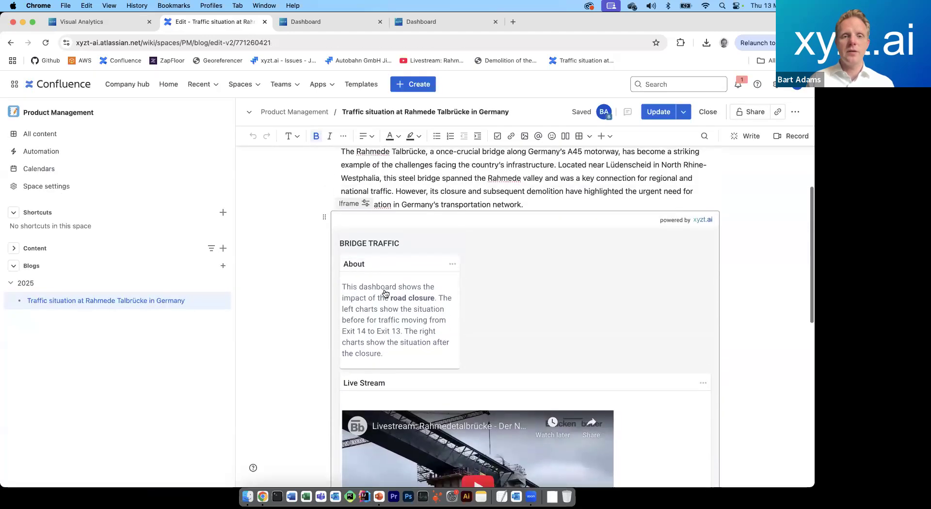
pyautogui.click(349, 215)
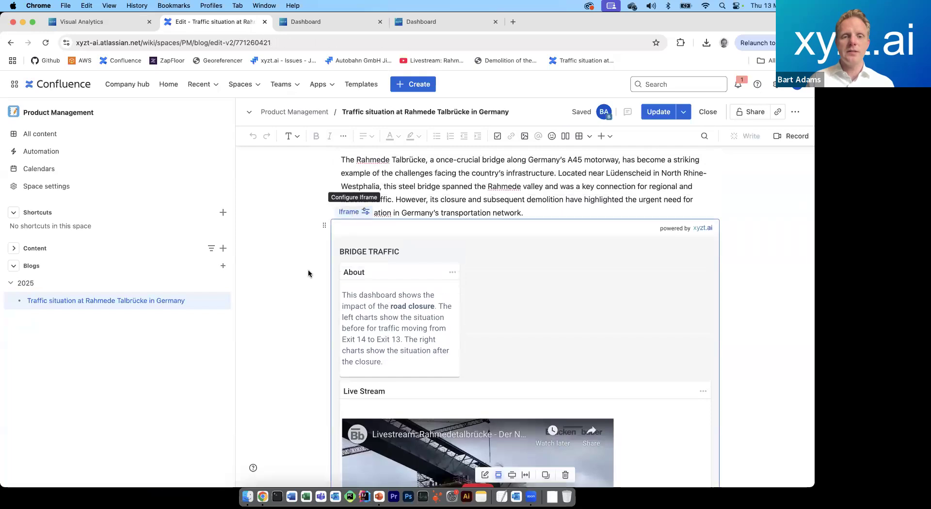
pyautogui.scroll(-3, 307, 269)
pyautogui.click(483, 447)
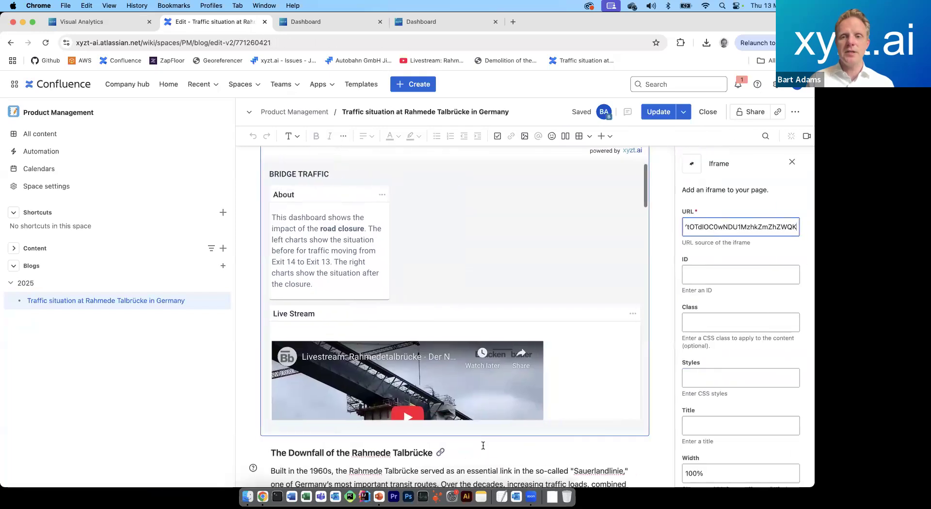
pyautogui.press('super+a')
pyautogui.press('super+v')
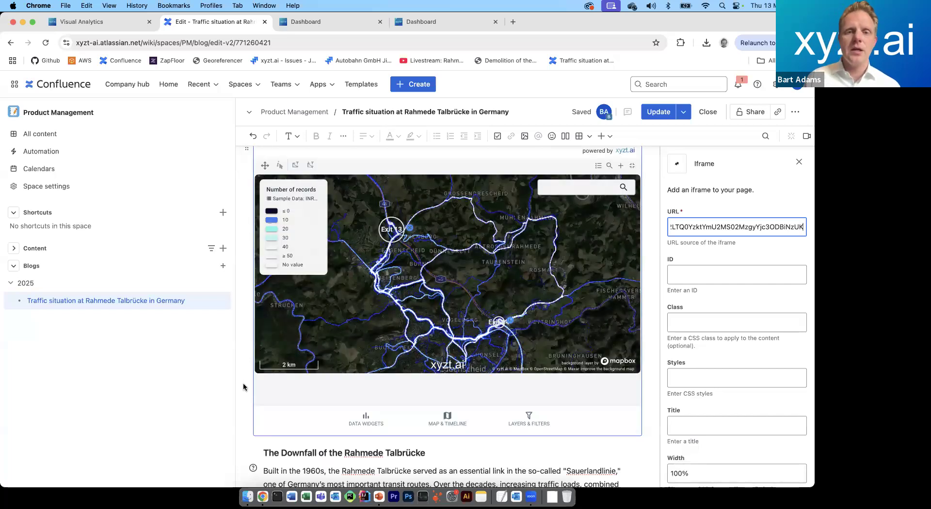
# Explore the embedded traffic map within the post, examining the roads around Exit 14 up close and in overview.
pyautogui.scroll(5, 244, 387)
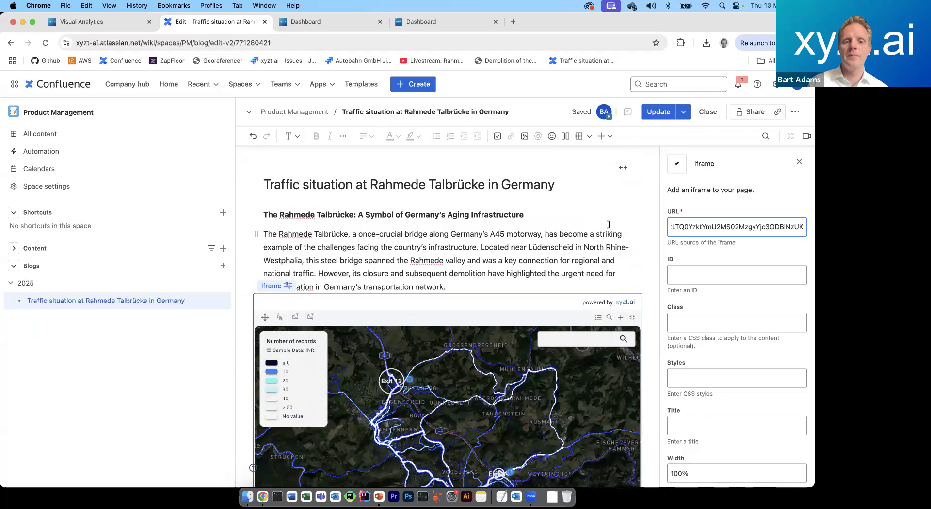
pyautogui.scroll(-7, 609, 225)
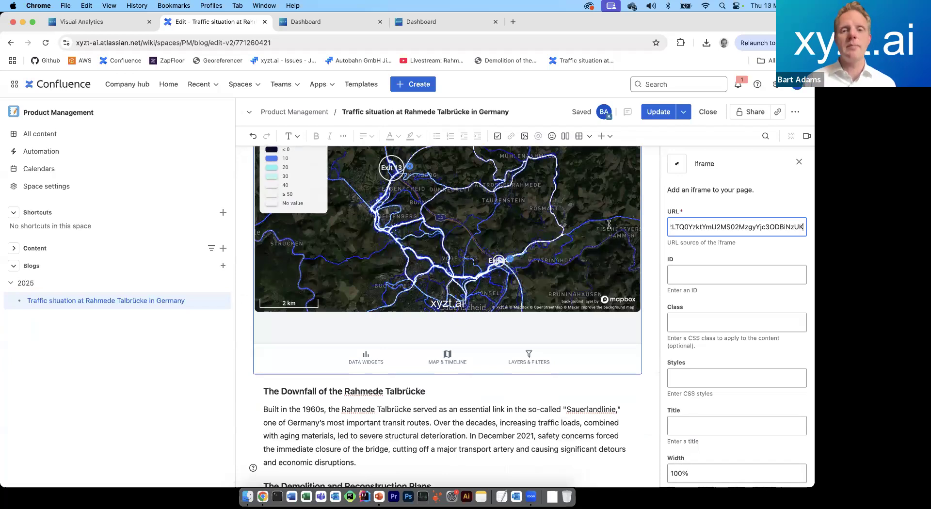
pyautogui.scroll(5, 609, 225)
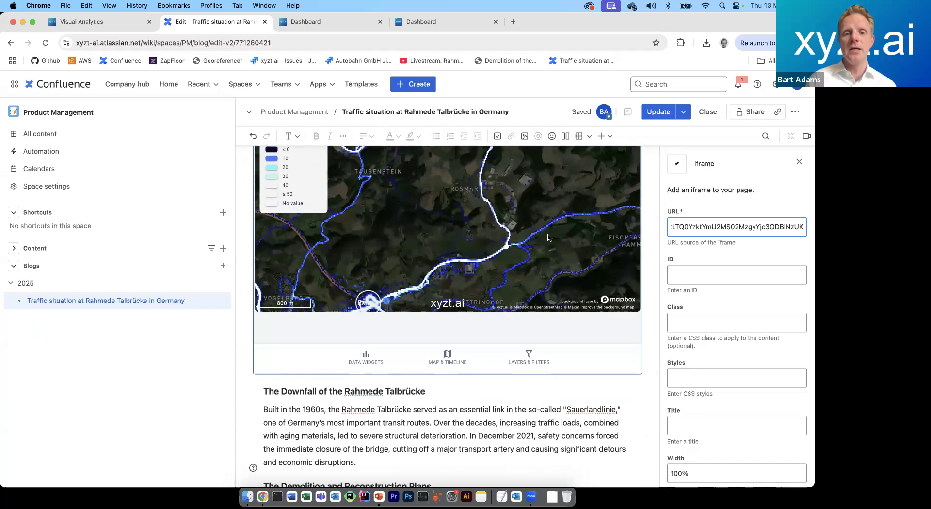
pyautogui.moveTo(406, 276); pyautogui.dragTo(518, 165)
pyautogui.scroll(8, 487, 218)
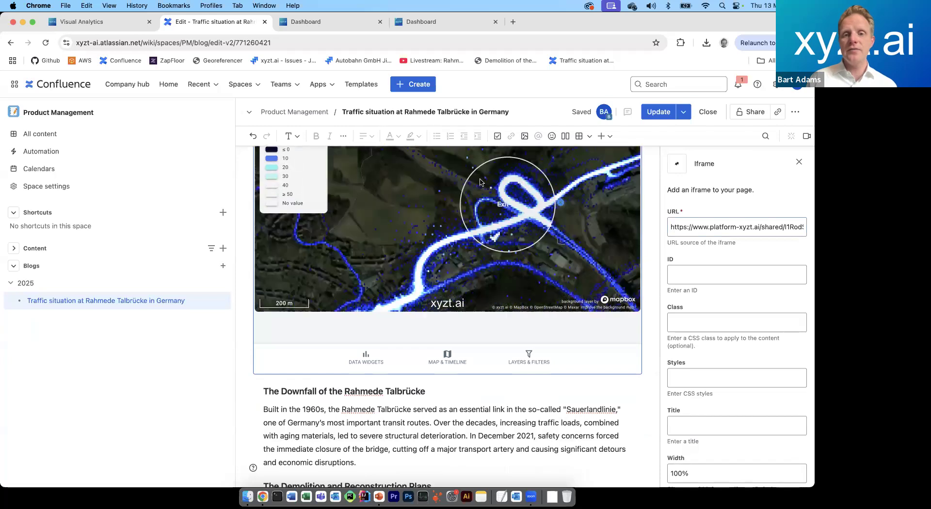
pyautogui.scroll(-3, 487, 218)
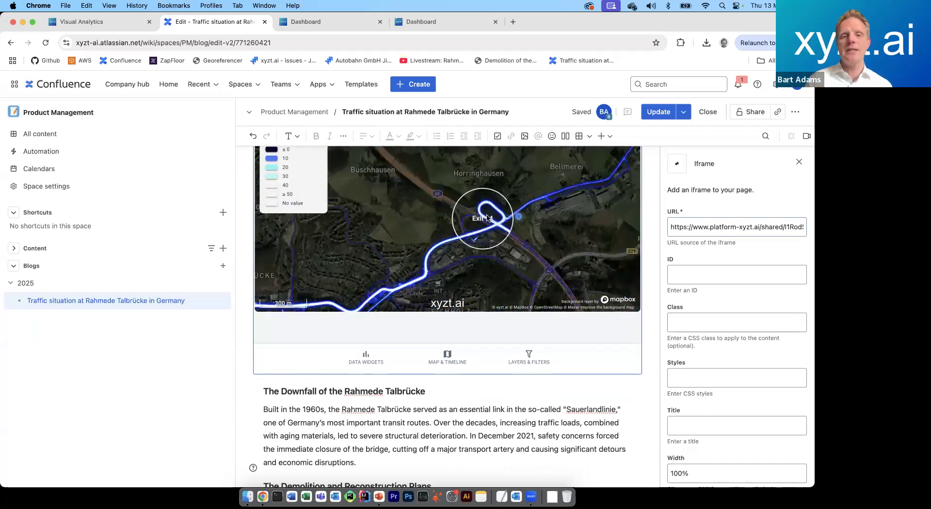
pyautogui.scroll(-3, 487, 218)
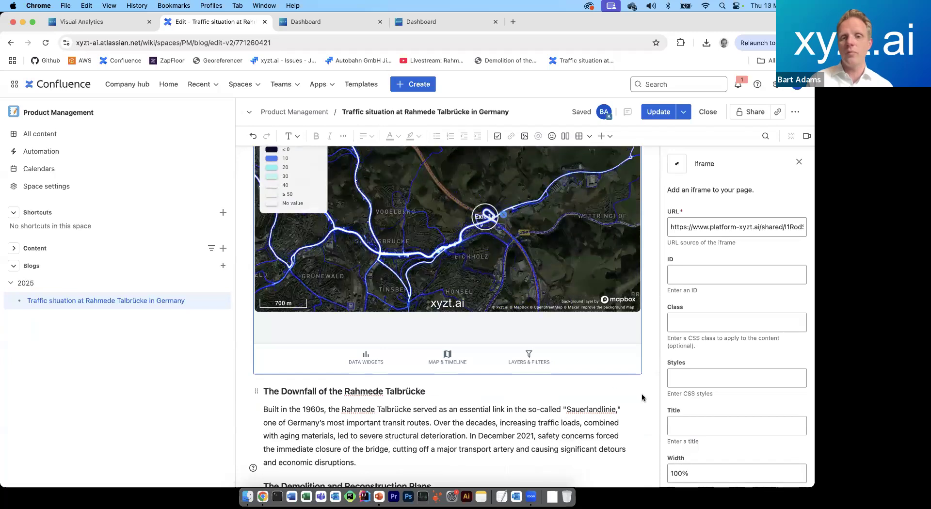
pyautogui.scroll(5, 642, 394)
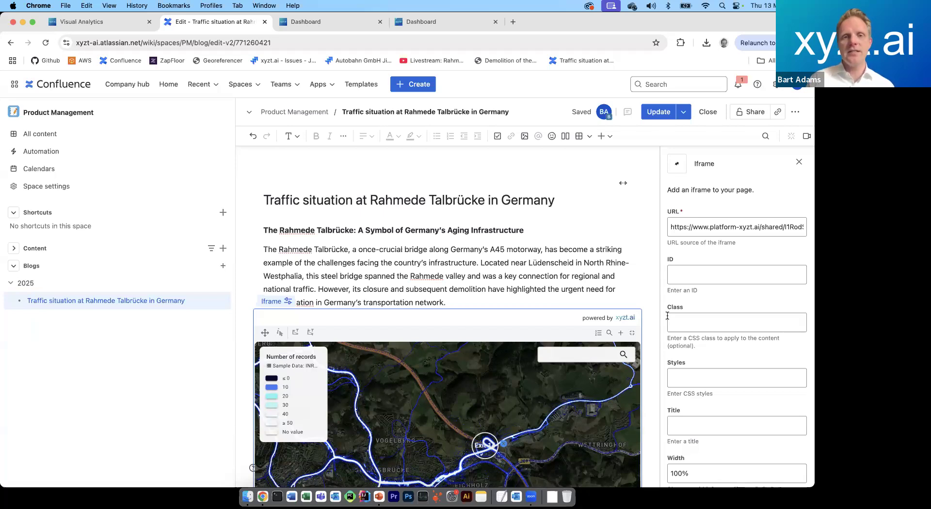
# Review the publicly shared Bridge Traffic dashboard from the Live Stream widget to the Dwell time charts.
pyautogui.click(482, 25)
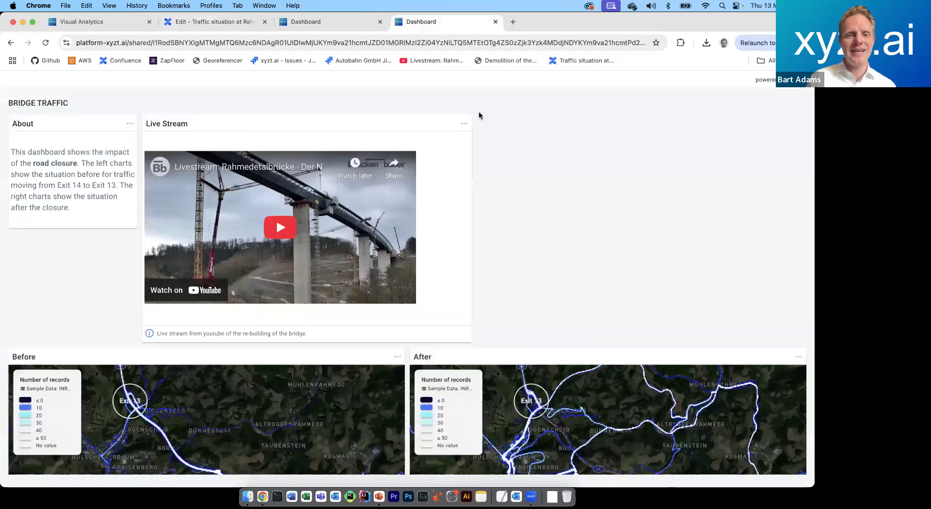
pyautogui.scroll(-10, 570, 201)
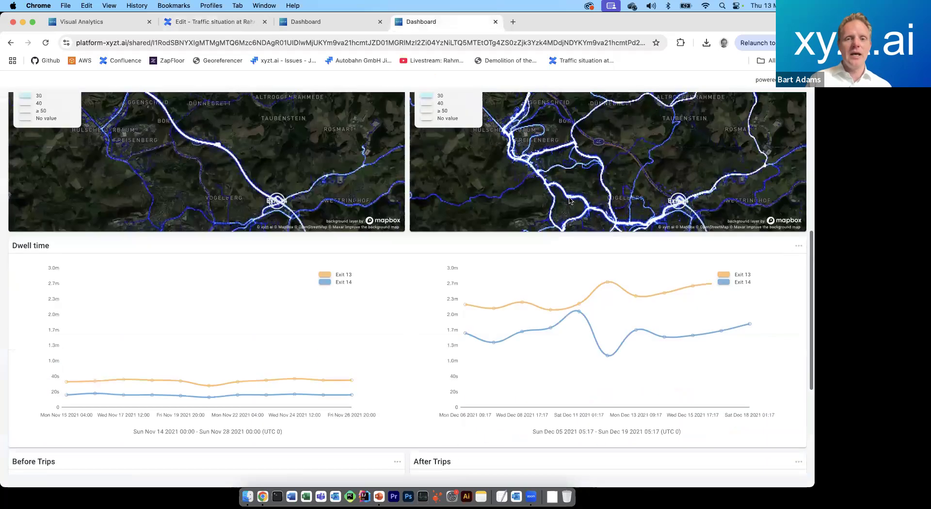
pyautogui.scroll(5, 571, 201)
pyautogui.scroll(6, 571, 201)
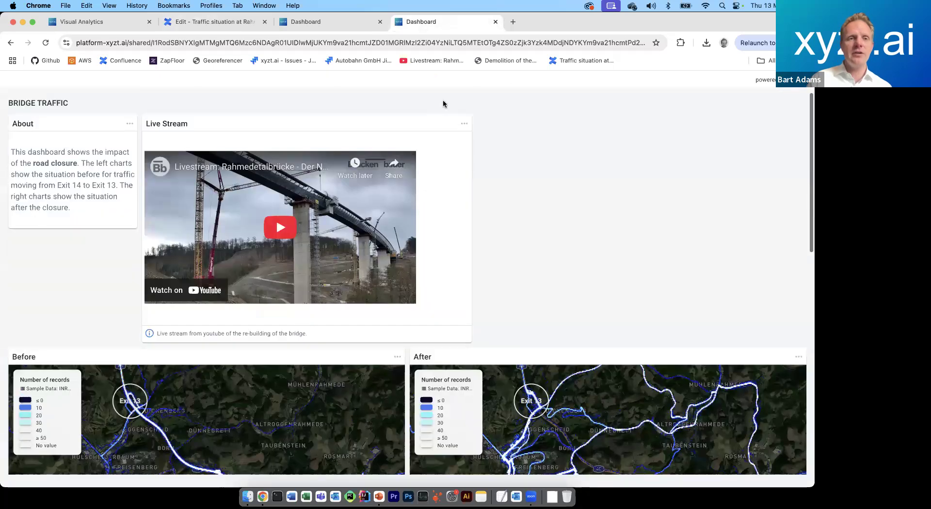
# Close the created link's details, return to the project's dashboard and review it down to the Before and After Trips charts.
pyautogui.click(83, 21)
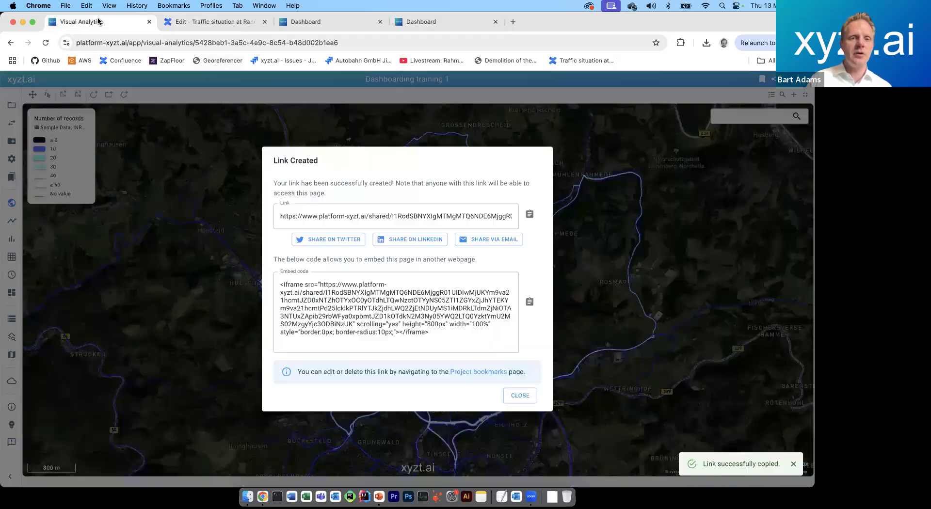
pyautogui.click(526, 396)
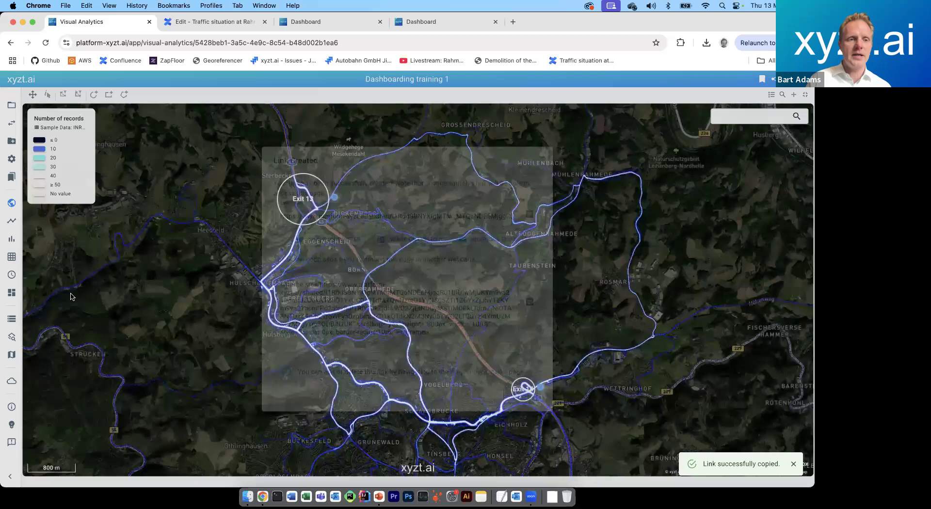
pyautogui.click(13, 295)
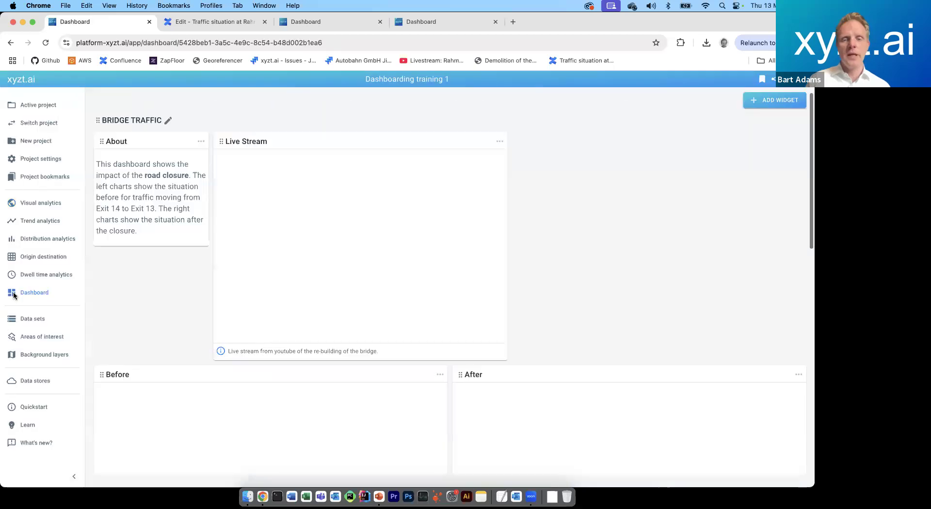
pyautogui.scroll(-10, 648, 289)
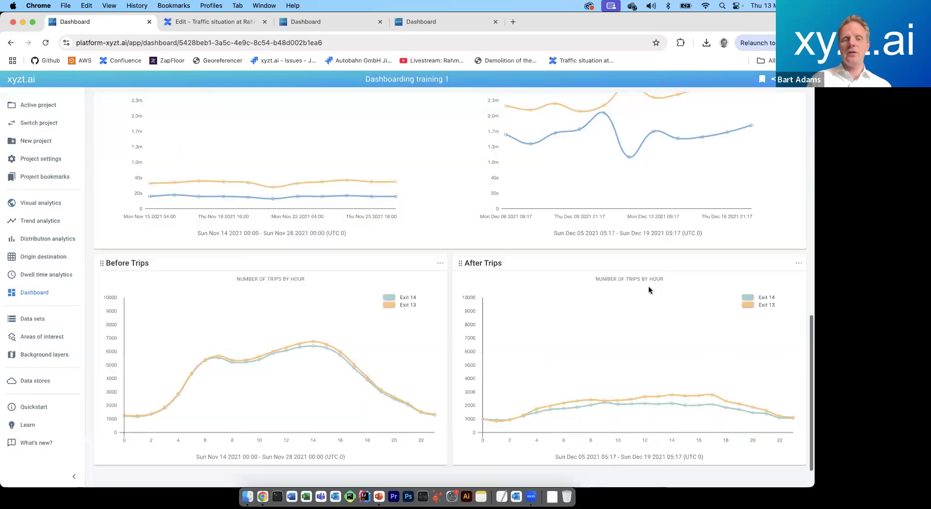
pyautogui.scroll(10, 650, 291)
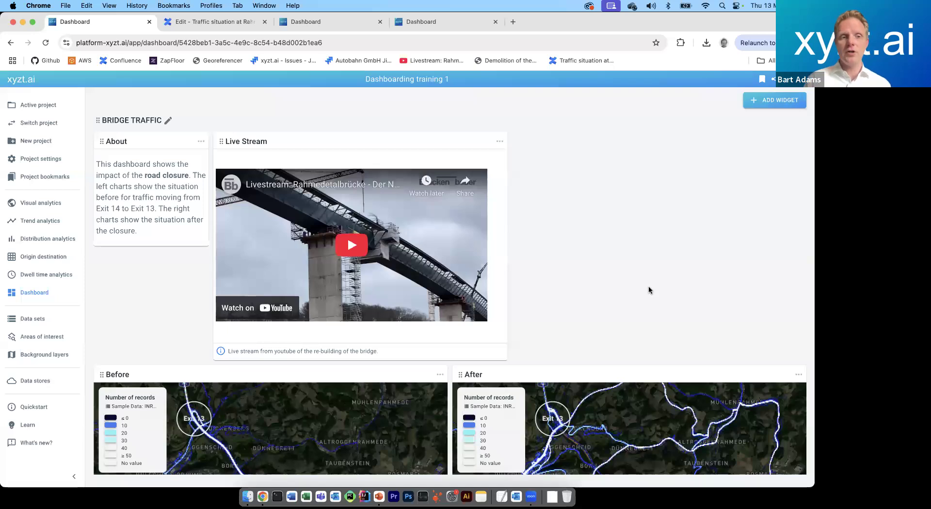
# Copy the embed code of the public link belonging to the project bookmark "shared for confluence as well".
pyautogui.click(778, 99)
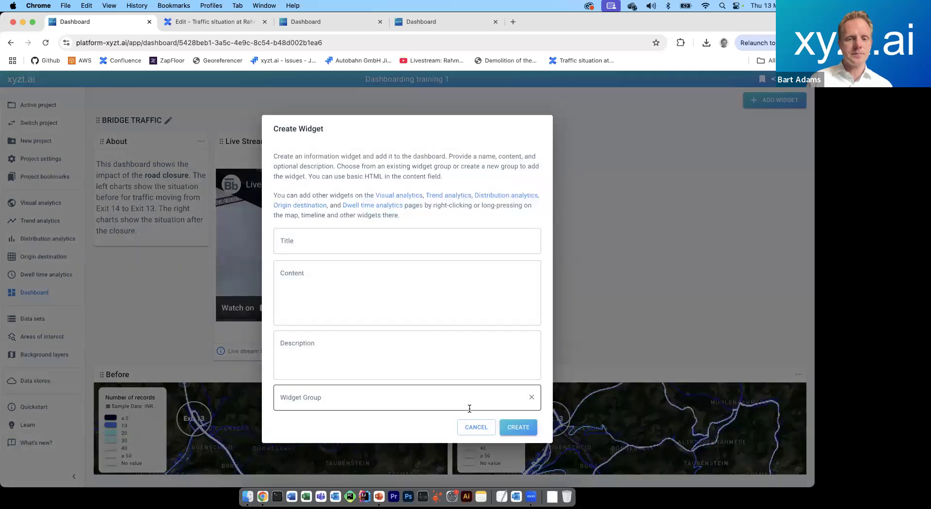
pyautogui.click(475, 427)
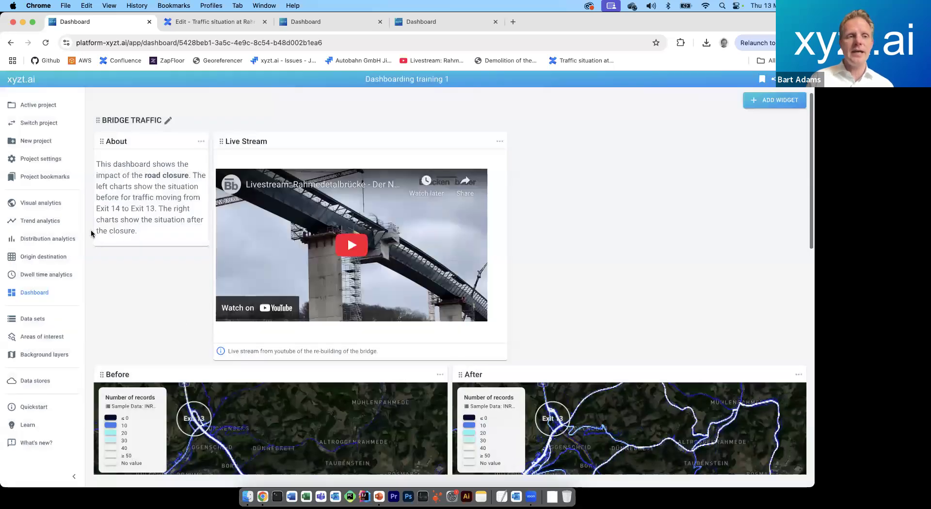
pyautogui.click(62, 177)
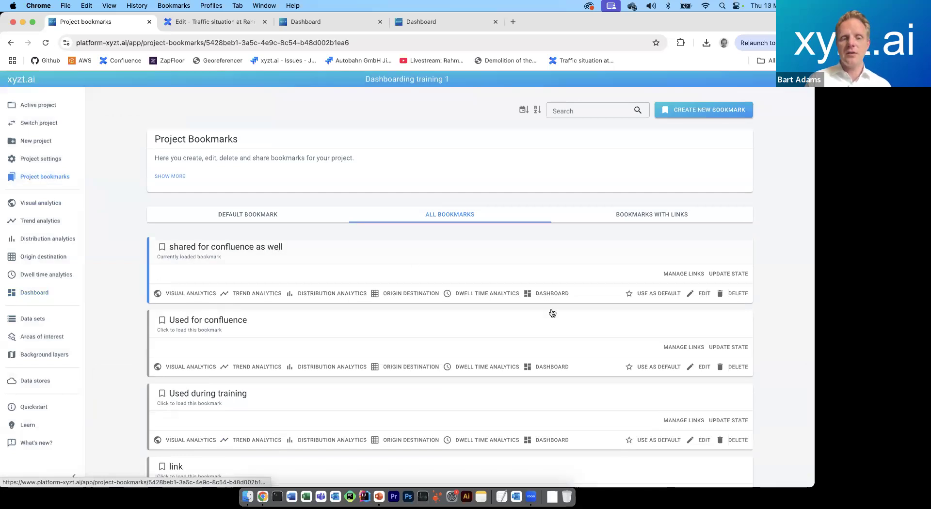
pyautogui.click(690, 271)
pyautogui.click(326, 217)
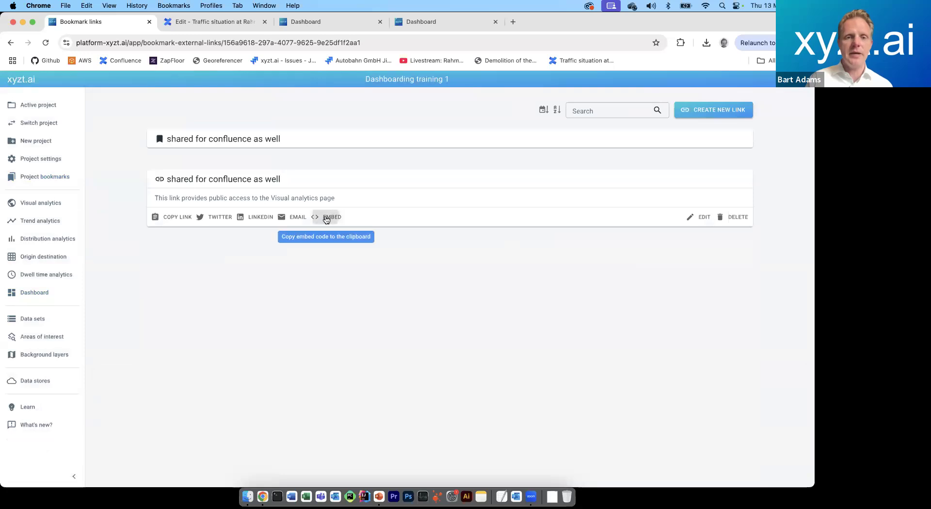
# Create a dashboard widget titled "Embedding self" with the copied embed code as its content, in the widget group "Demo 2".
pyautogui.click(47, 293)
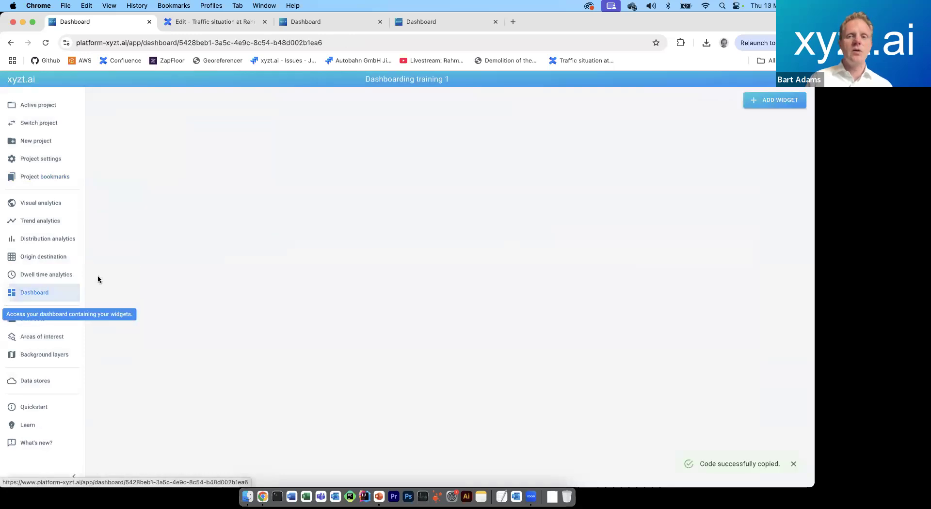
pyautogui.click(763, 101)
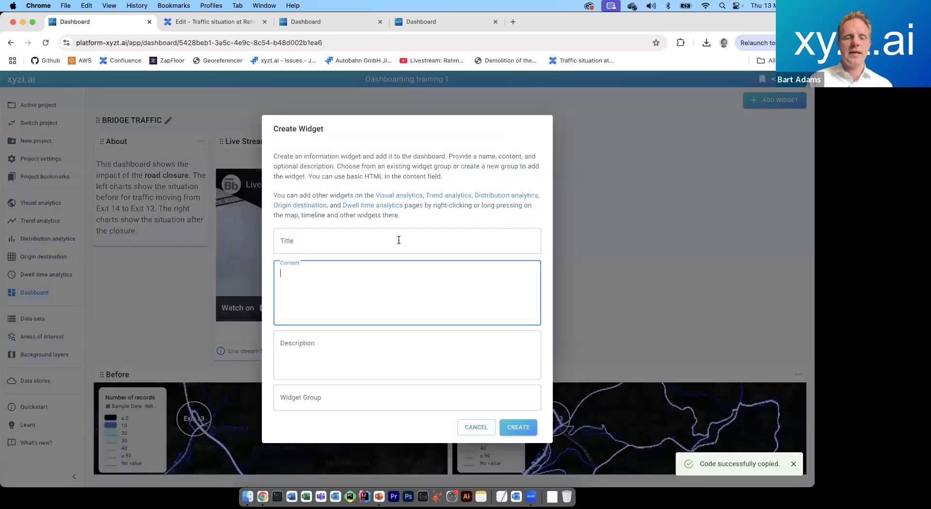
pyautogui.press('super+v')
pyautogui.click(351, 246)
pyautogui.write('E')
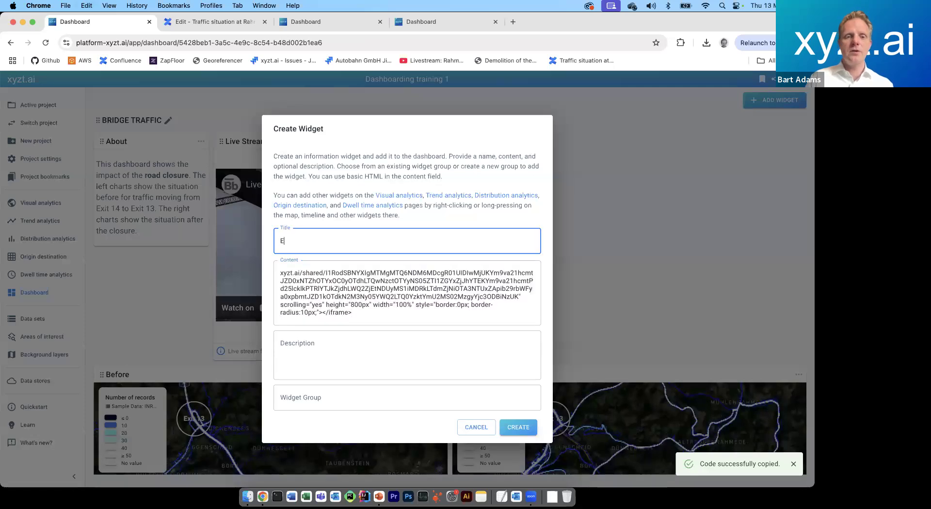
pyautogui.write('mbedding sle')
pyautogui.press('BackSpace')
pyautogui.press('BackSpace')
pyautogui.write('elf')
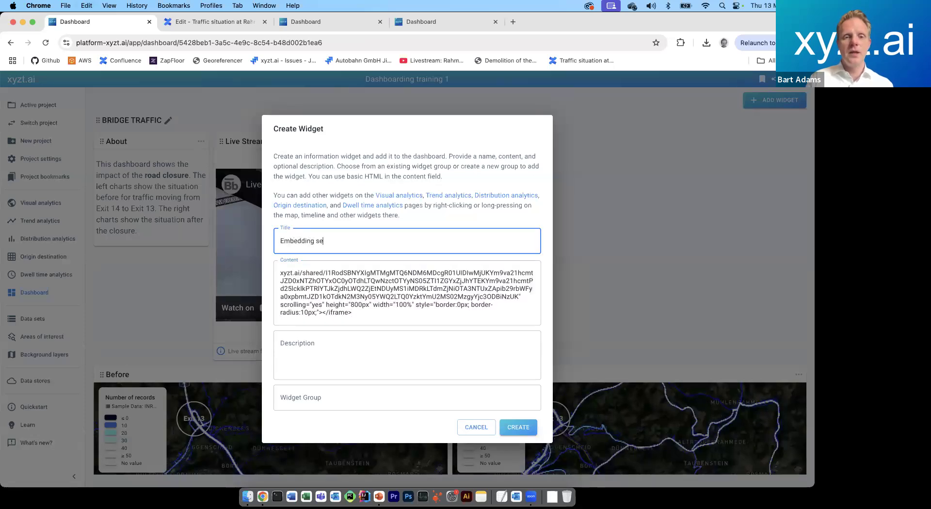
pyautogui.click(390, 390)
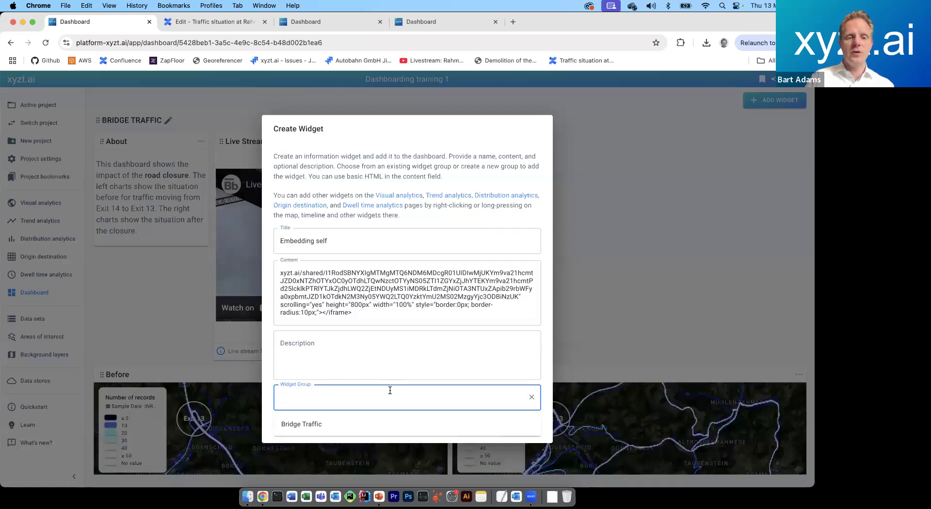
pyautogui.click(549, 376)
pyautogui.click(518, 436)
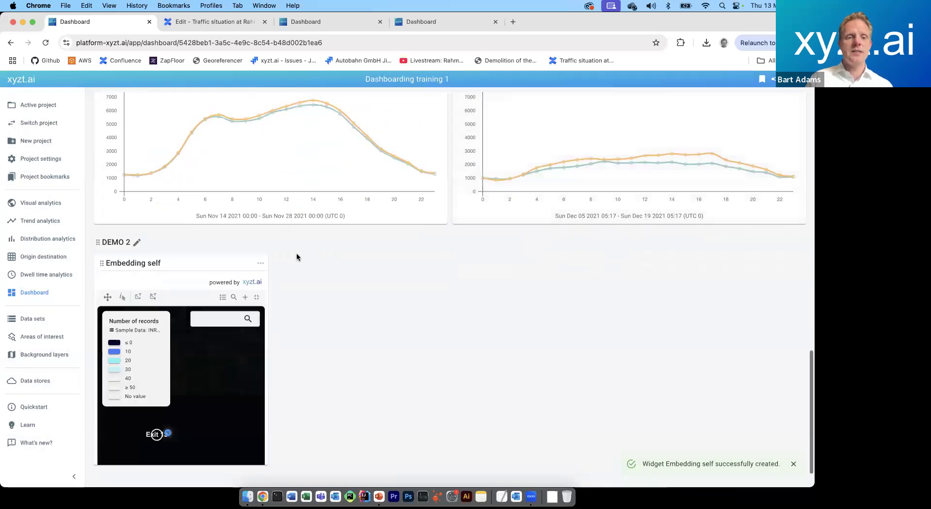
# Enlarge the Embedding self widget to the full width of the dashboard and increase its height.
pyautogui.click(260, 263)
pyautogui.click(277, 283)
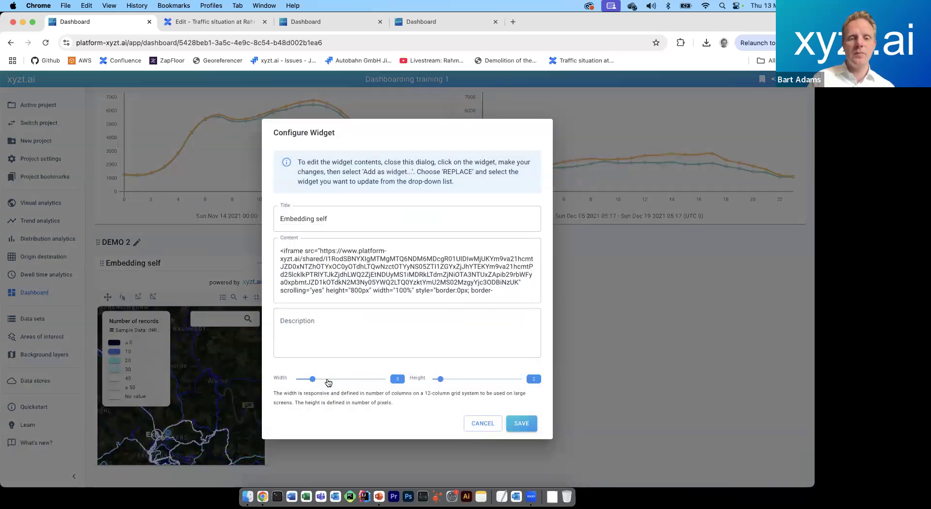
pyautogui.moveTo(325, 383); pyautogui.dragTo(453, 383)
pyautogui.click(521, 423)
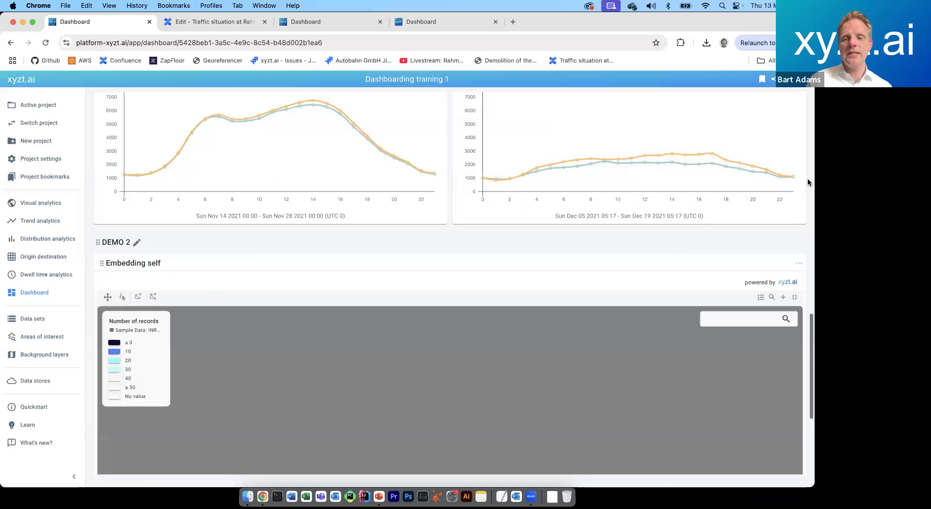
# Explore the roads around Exit 14 in the Embedding self widget and add a second map beside the first.
pyautogui.scroll(-3, 808, 180)
pyautogui.scroll(-2, 807, 180)
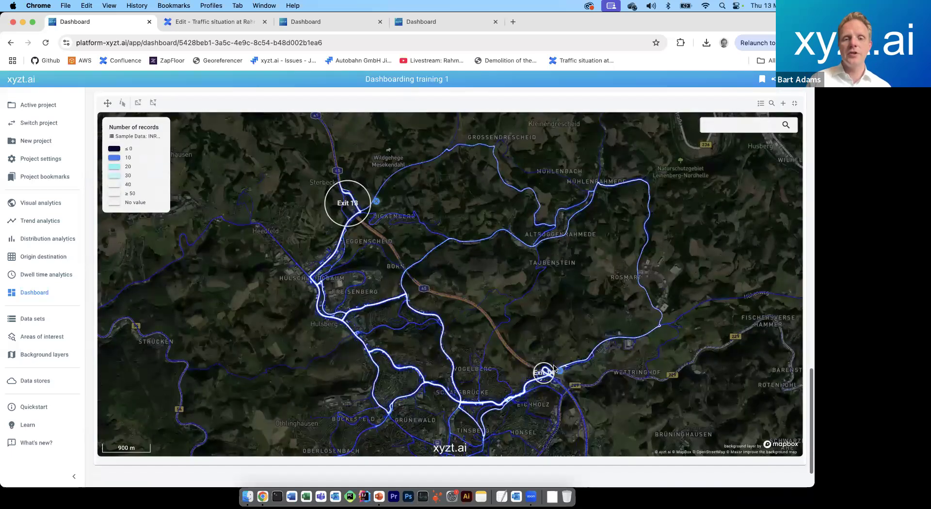
pyautogui.scroll(10, 545, 379)
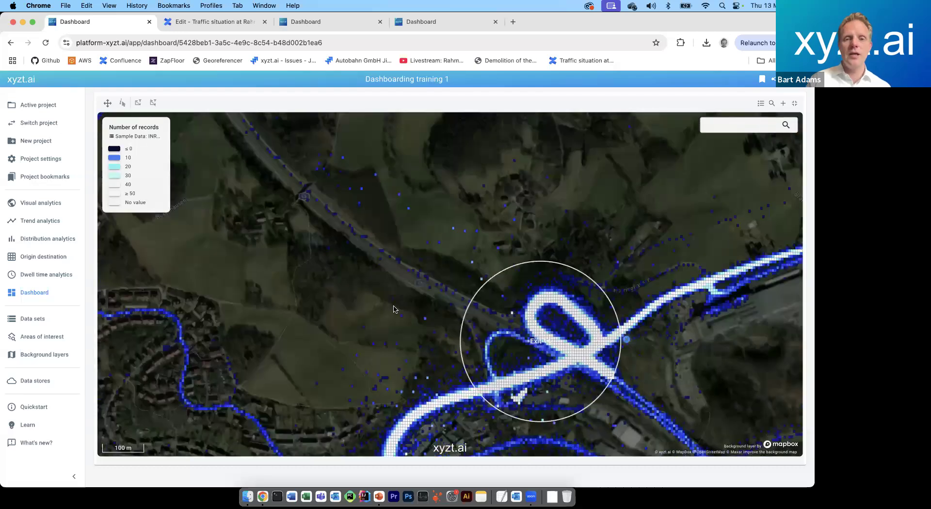
pyautogui.scroll(-6, 394, 309)
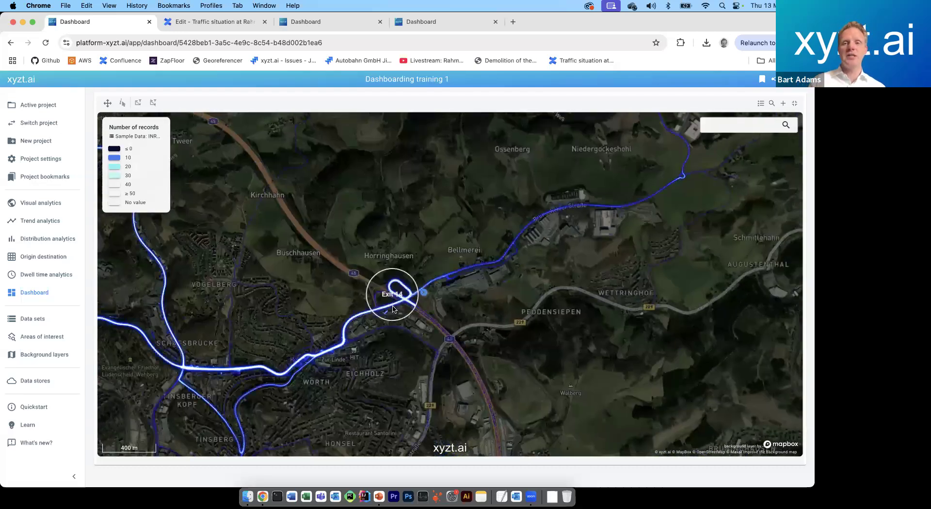
pyautogui.scroll(-4, 394, 308)
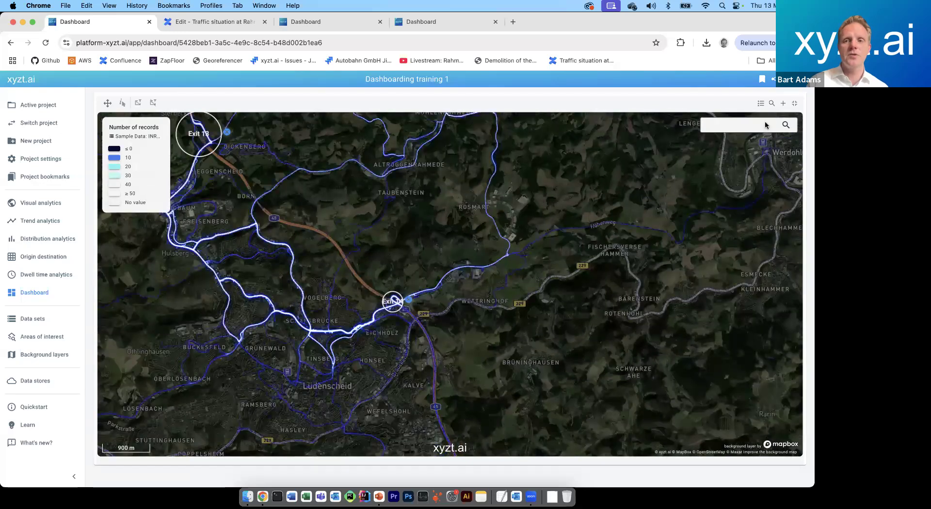
pyautogui.click(782, 104)
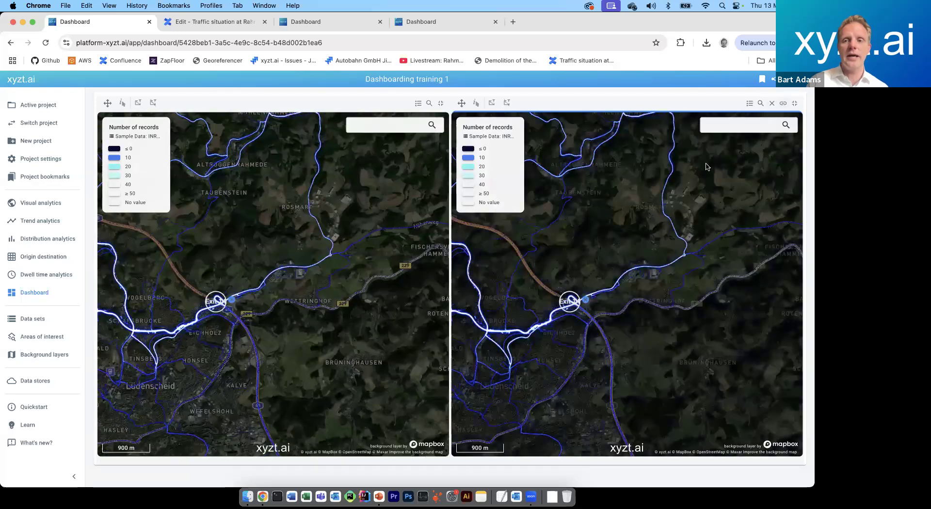
pyautogui.moveTo(588, 204); pyautogui.dragTo(647, 262)
pyautogui.scroll(-3, 648, 266)
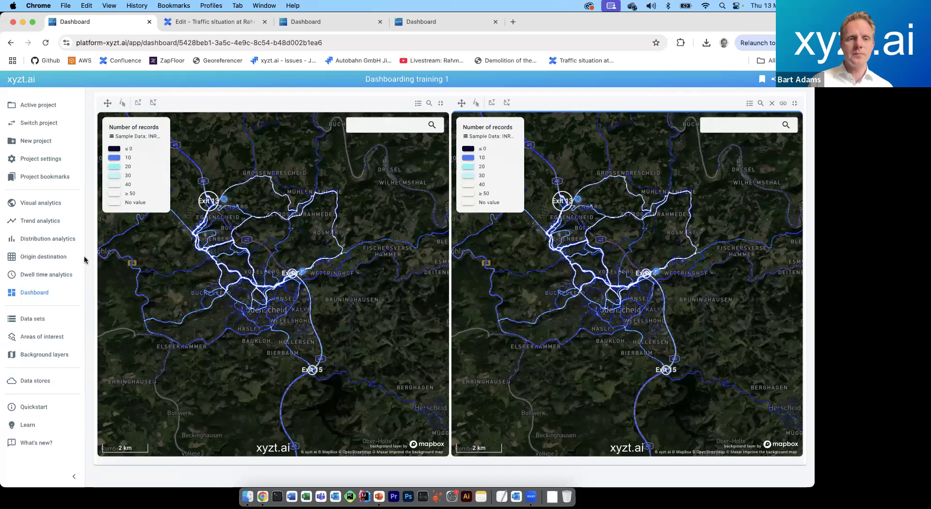
# Leave the Bridge Traffic dashboard and bring up the list of sample projects.
pyautogui.scroll(-1, 90, 264)
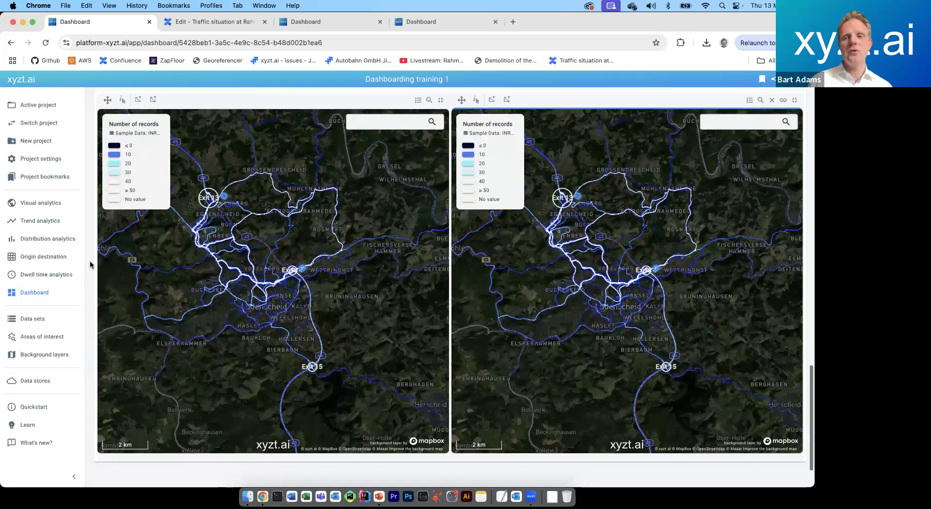
pyautogui.scroll(3, 807, 137)
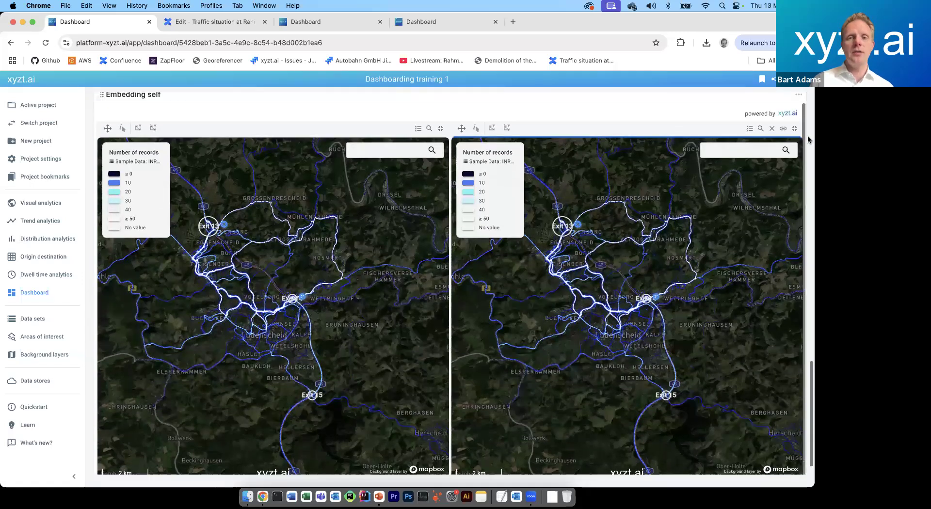
pyautogui.scroll(15, 807, 139)
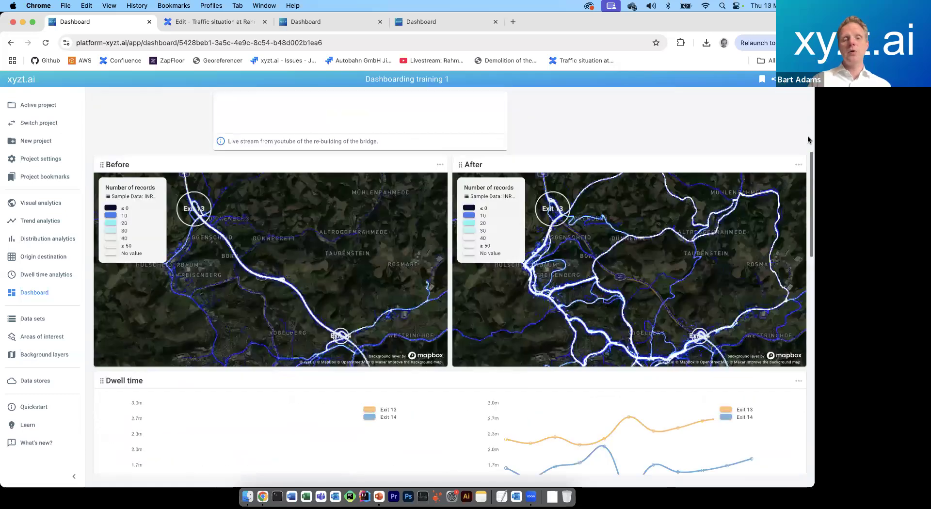
pyautogui.scroll(5, 808, 140)
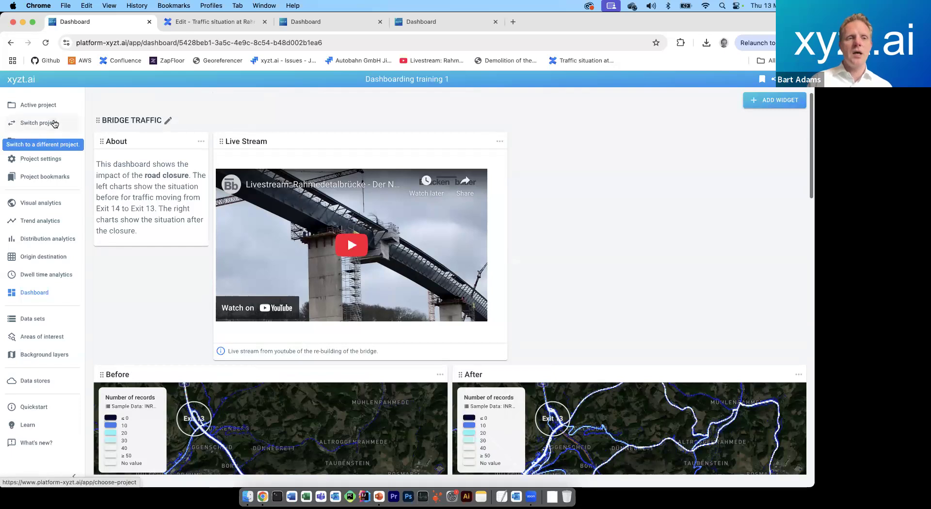
pyautogui.click(55, 124)
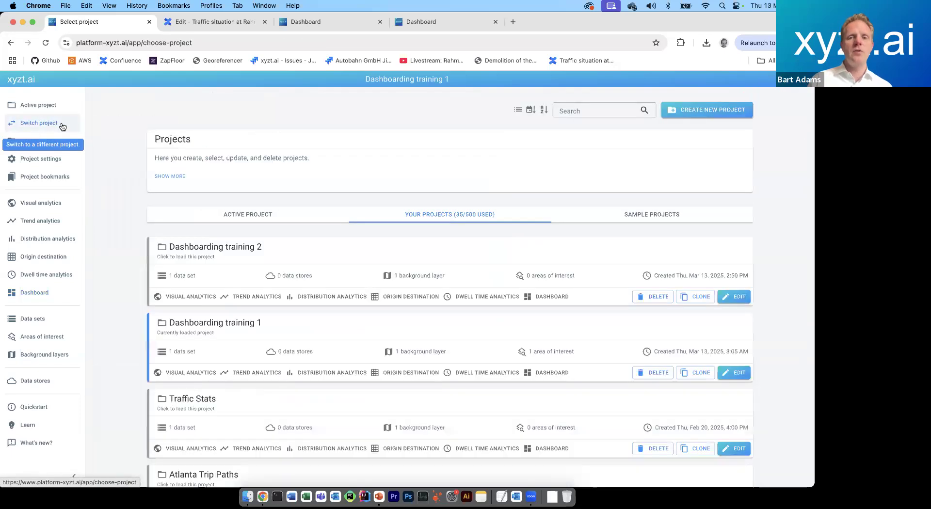
pyautogui.click(629, 214)
# Browse the sample projects and open the dashboard of "Sample Project: Port of Long Beach Visibility Dashboard (maritime)".
pyautogui.scroll(-3, 572, 269)
pyautogui.scroll(-10, 573, 273)
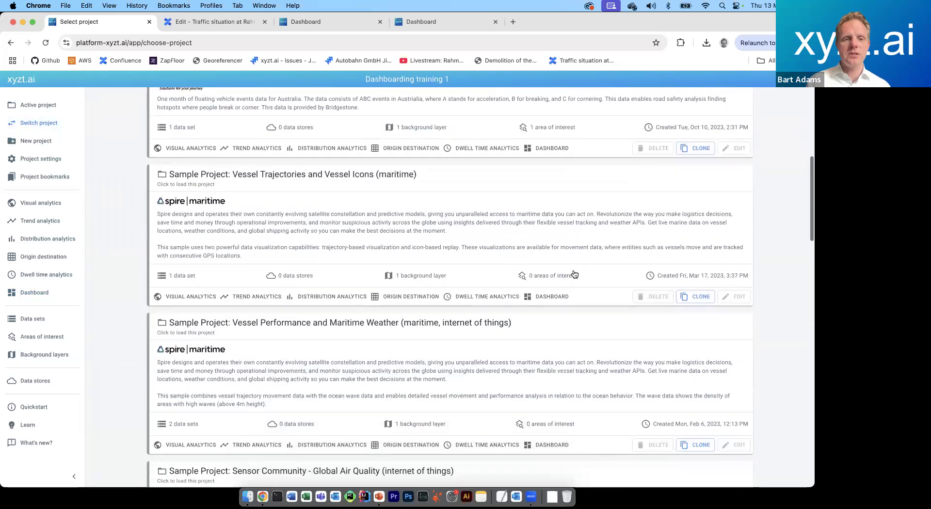
pyautogui.scroll(-10, 573, 273)
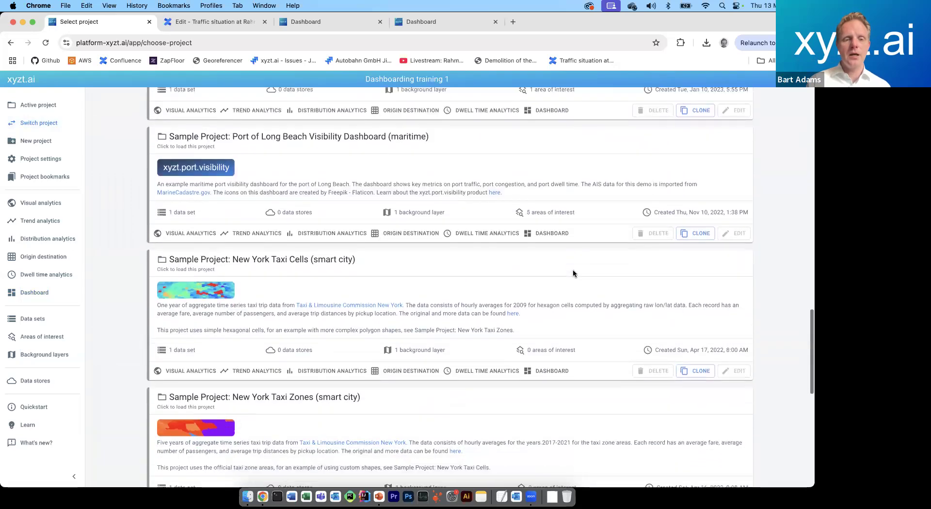
pyautogui.scroll(-3, 574, 275)
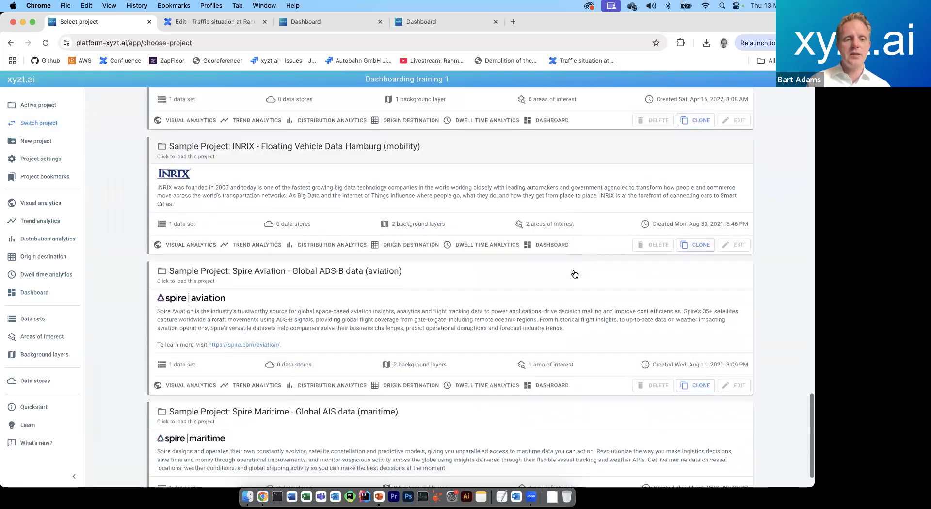
pyautogui.scroll(10, 573, 273)
pyautogui.scroll(6, 573, 273)
pyautogui.scroll(1, 573, 270)
pyautogui.scroll(-10, 574, 270)
pyautogui.scroll(-3, 571, 271)
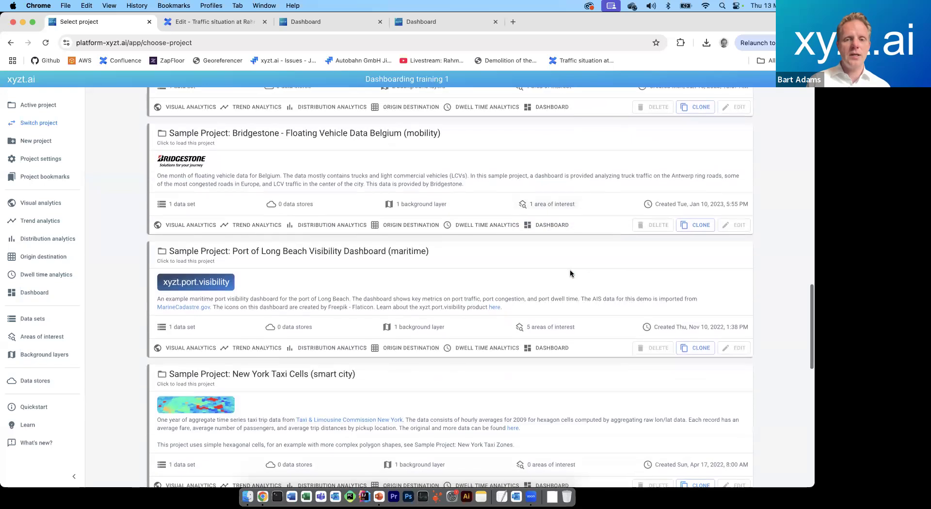
pyautogui.click(544, 353)
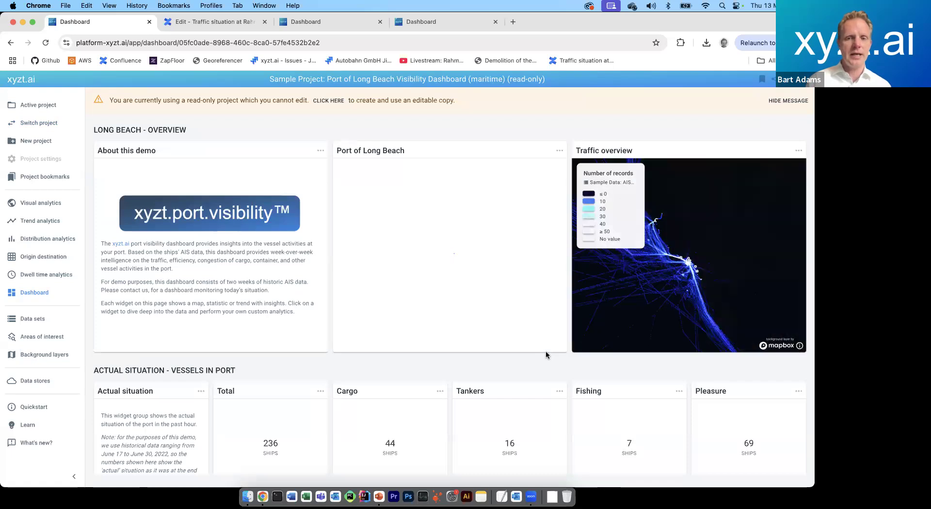
# Review the Port of Long Beach dashboard from the vessels in port through the cargo and tanker trends to the further information.
pyautogui.scroll(-5, 509, 308)
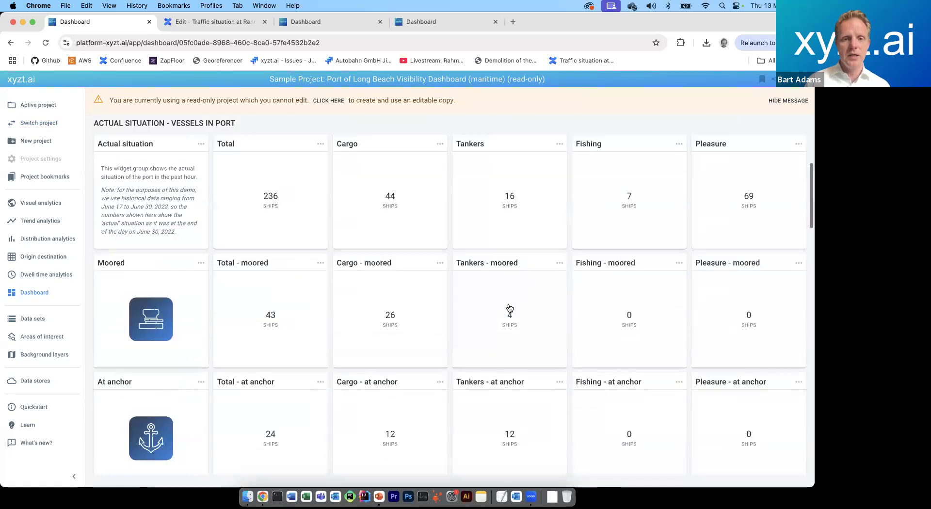
pyautogui.scroll(1, 509, 310)
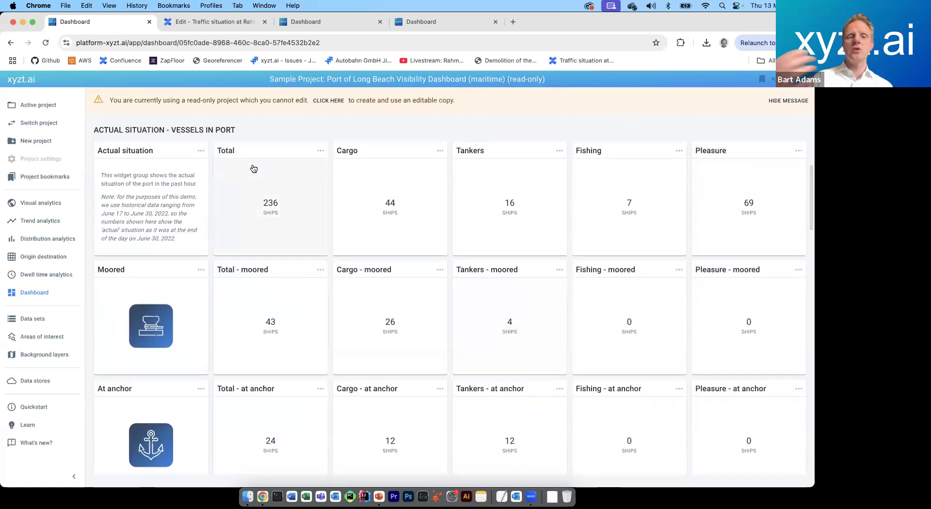
pyautogui.scroll(-1, 253, 168)
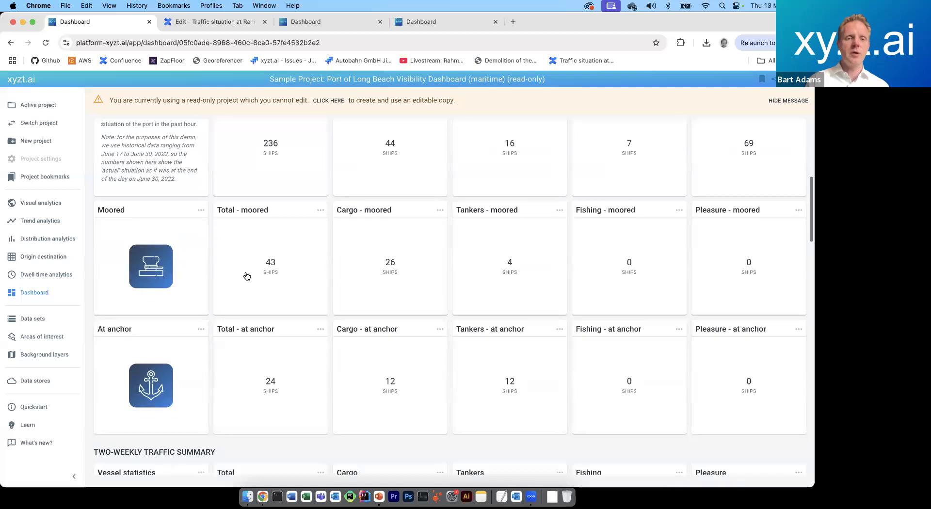
pyautogui.scroll(-2, 266, 270)
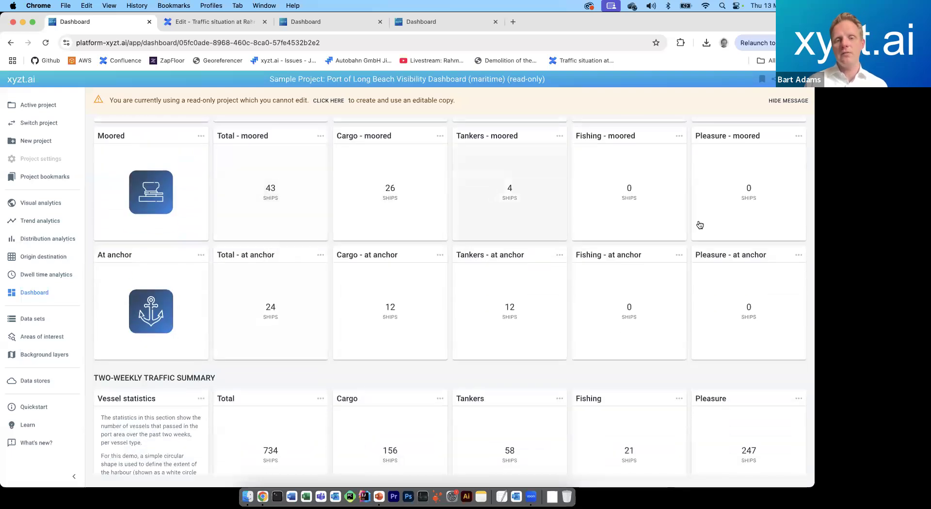
pyautogui.scroll(-9, 700, 225)
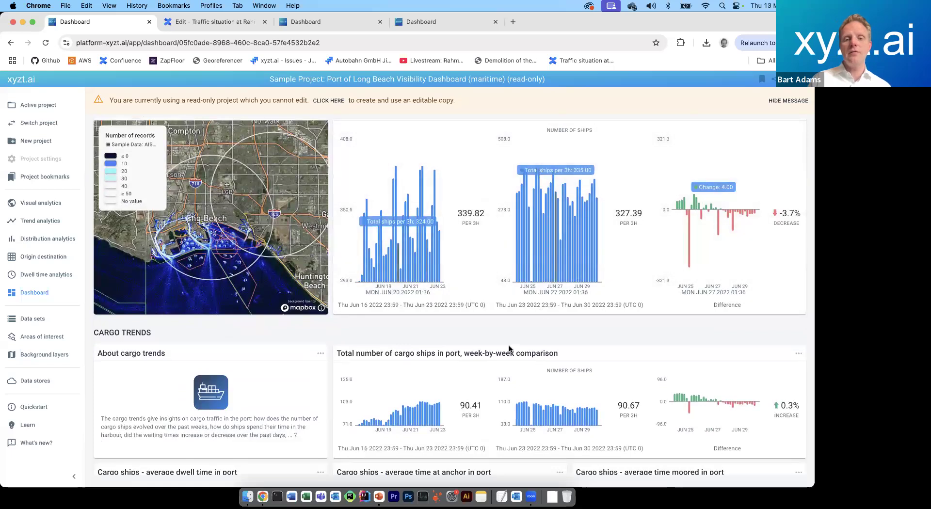
pyautogui.scroll(-15, 508, 344)
pyautogui.scroll(20, 509, 348)
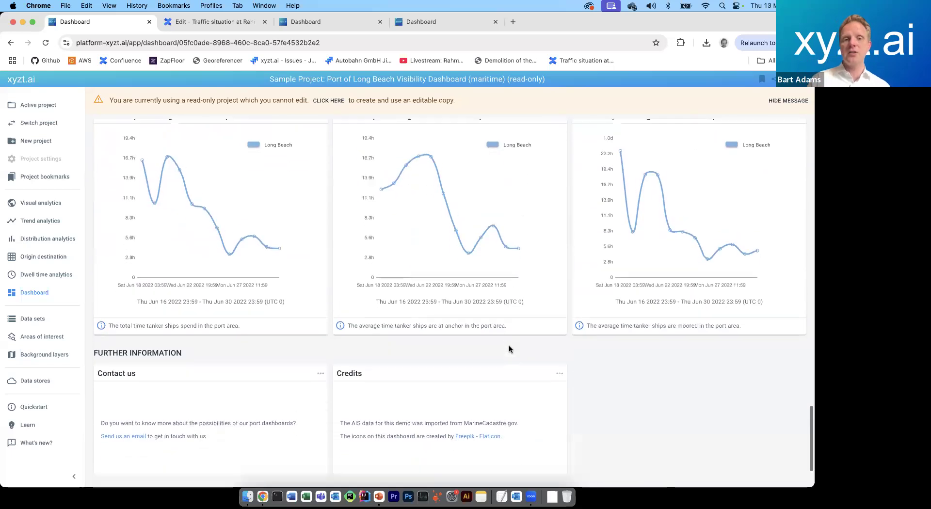
pyautogui.scroll(4, 509, 349)
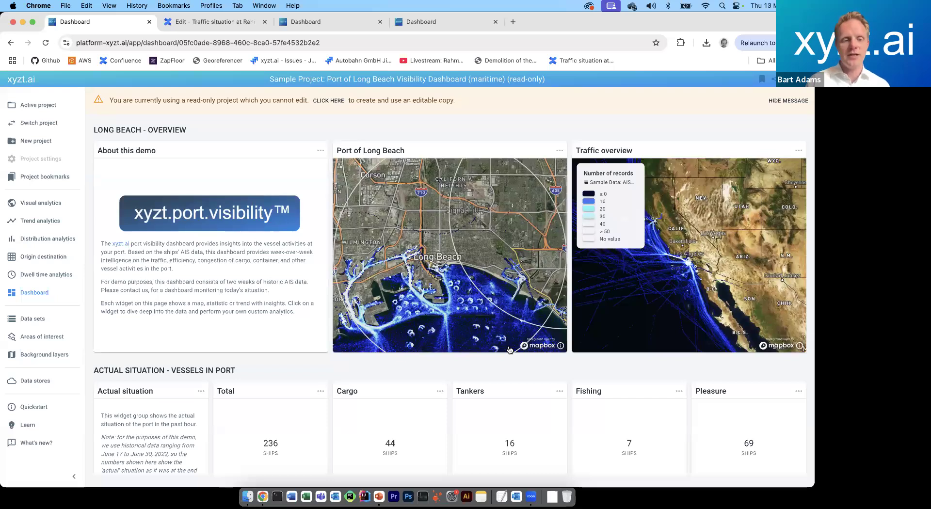
# Switch to the PowerPoint presentation and show the "Next trainings" slide.
pyautogui.press('super+Tab')
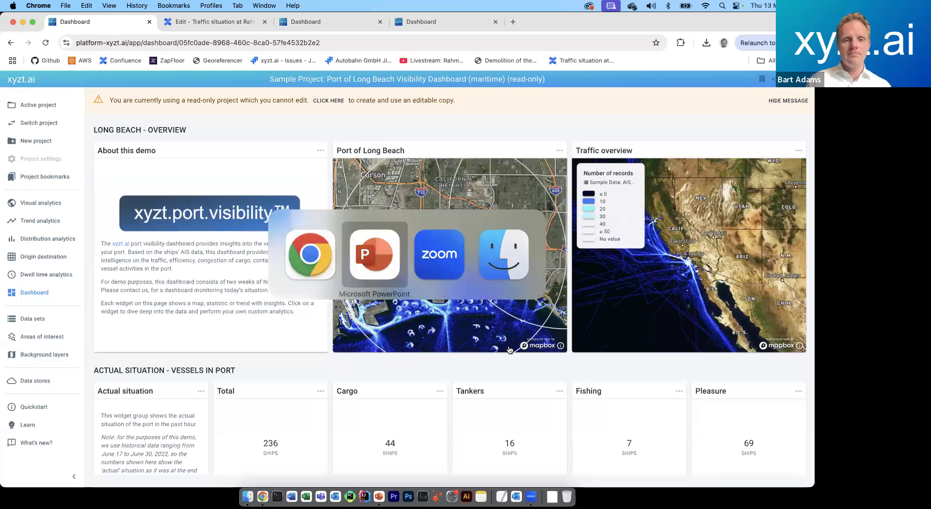
pyautogui.press('Right')
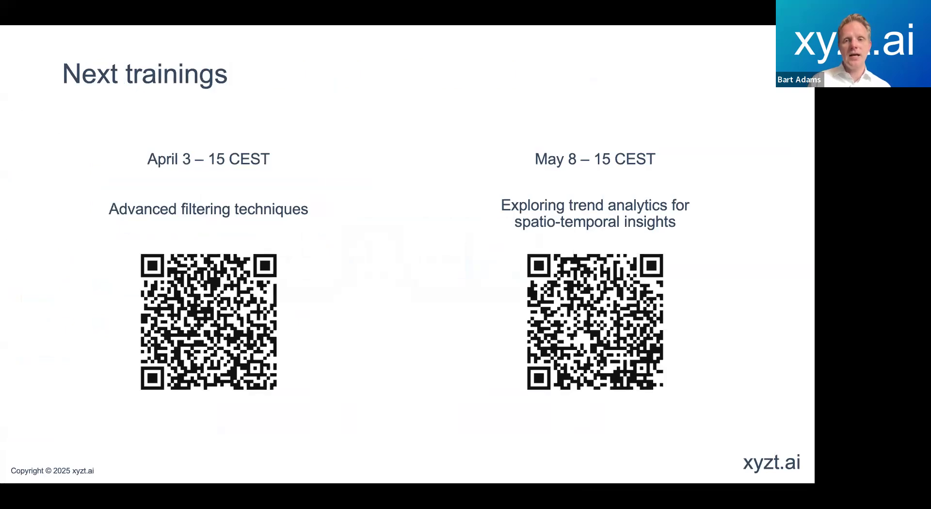